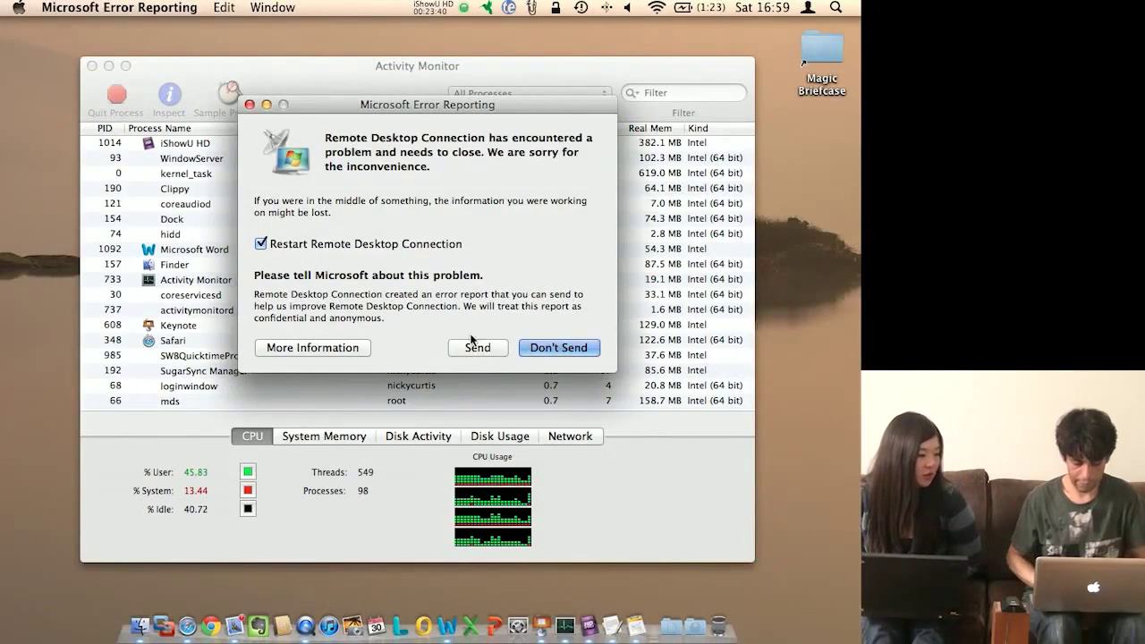
Step: Dismiss the crash report unsent, then launch Remote Desktop Connection and connect to 192.168.0.101
key(Escape)
key(Escape)
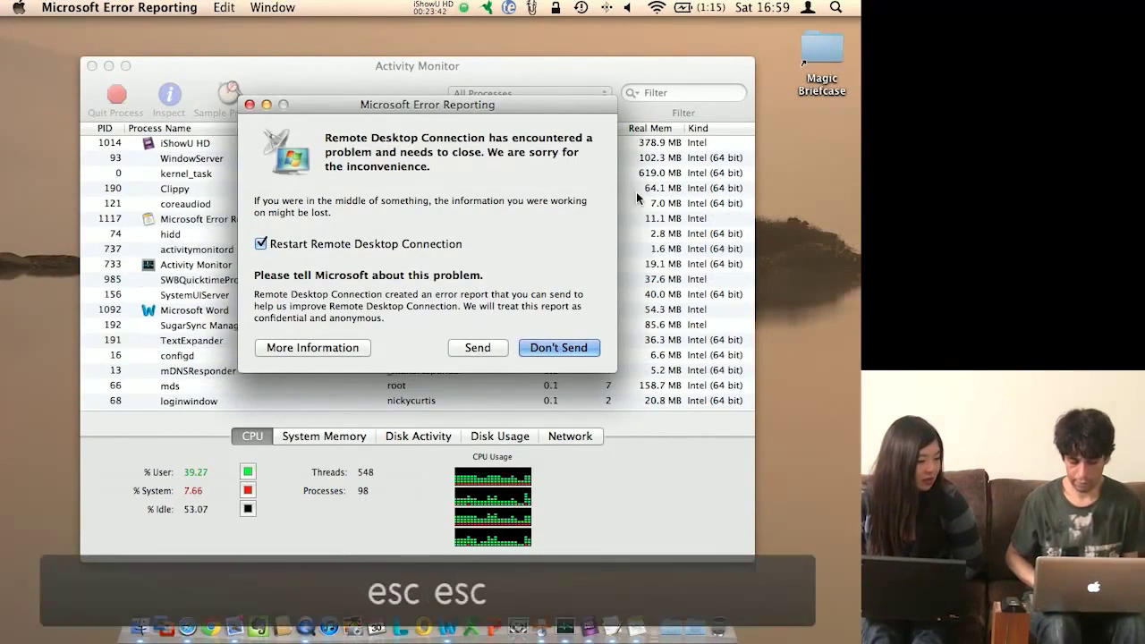
click(249, 105)
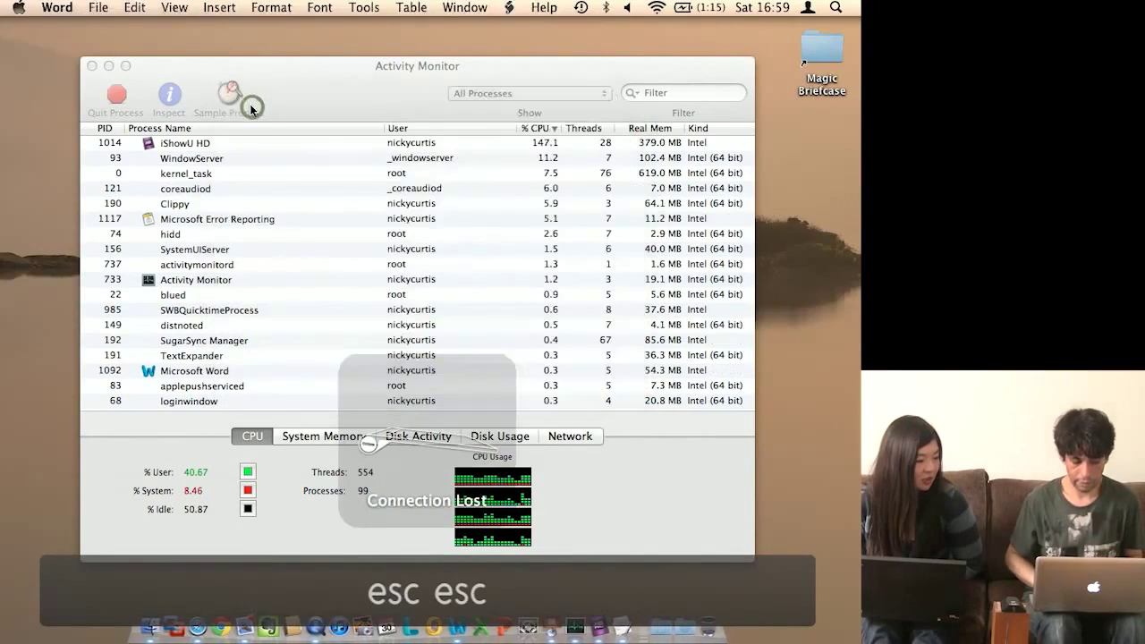
key(super+space)
text(REM)
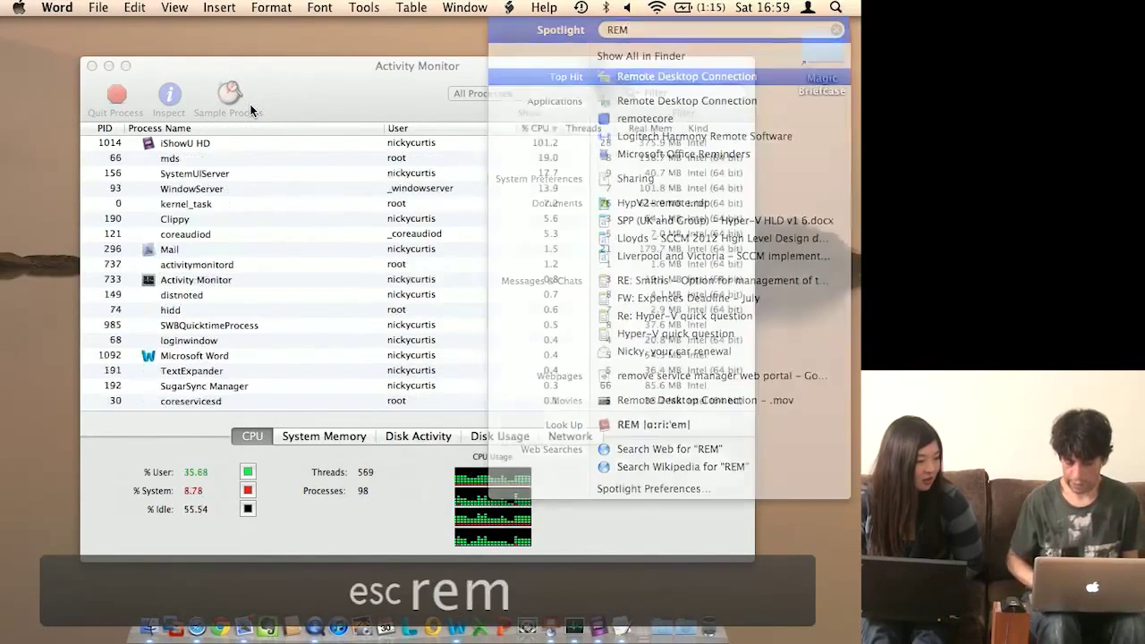
key(Return)
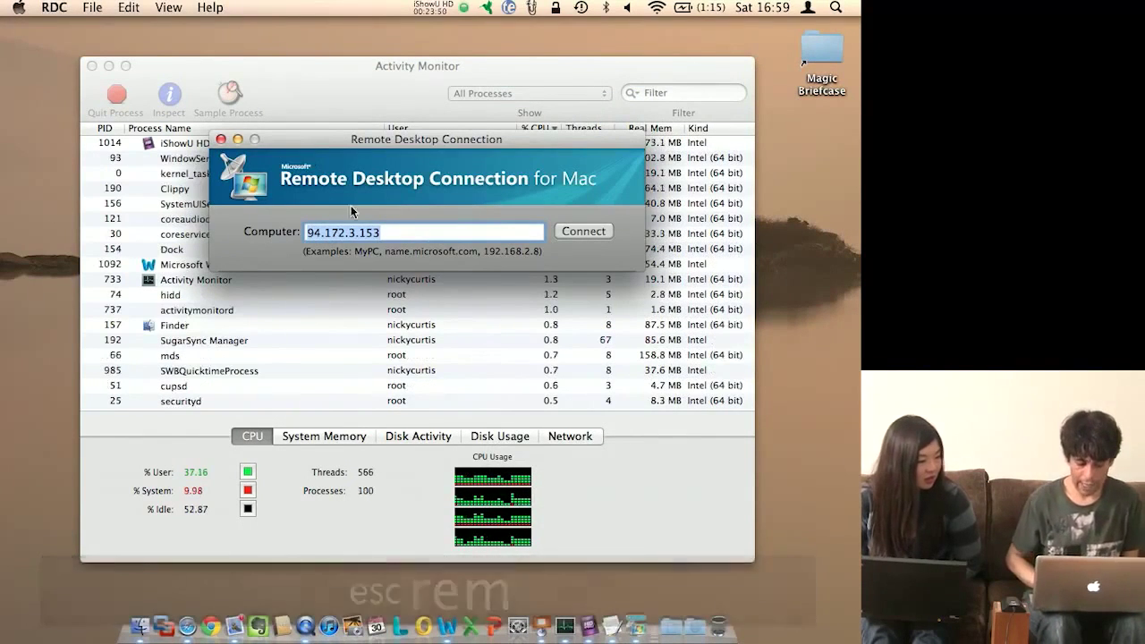
text(192)
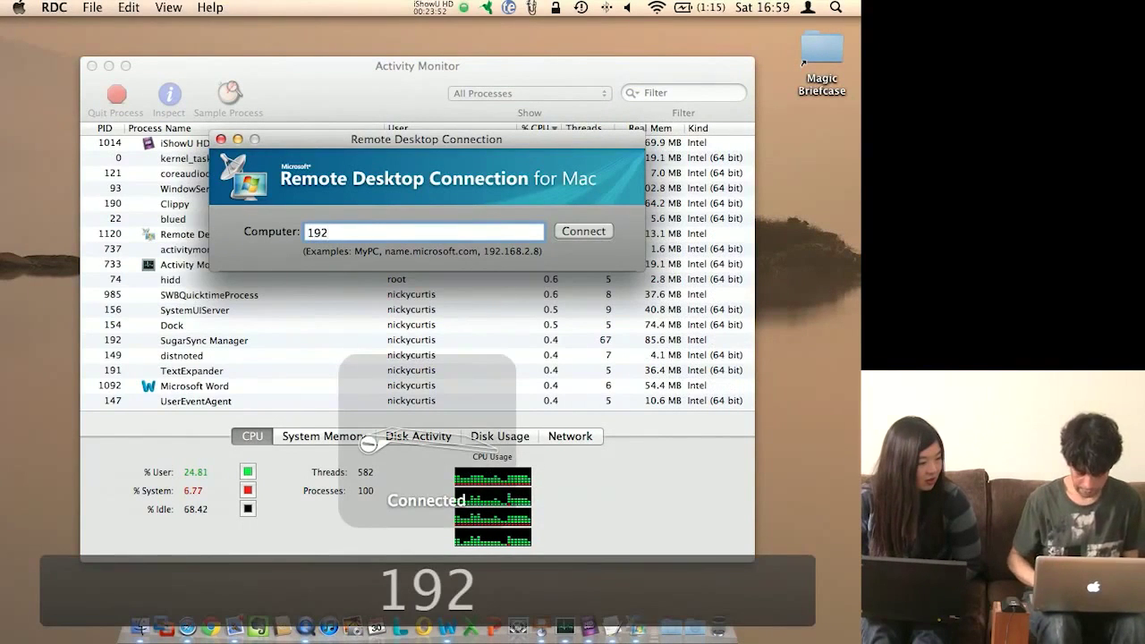
text(.168.)
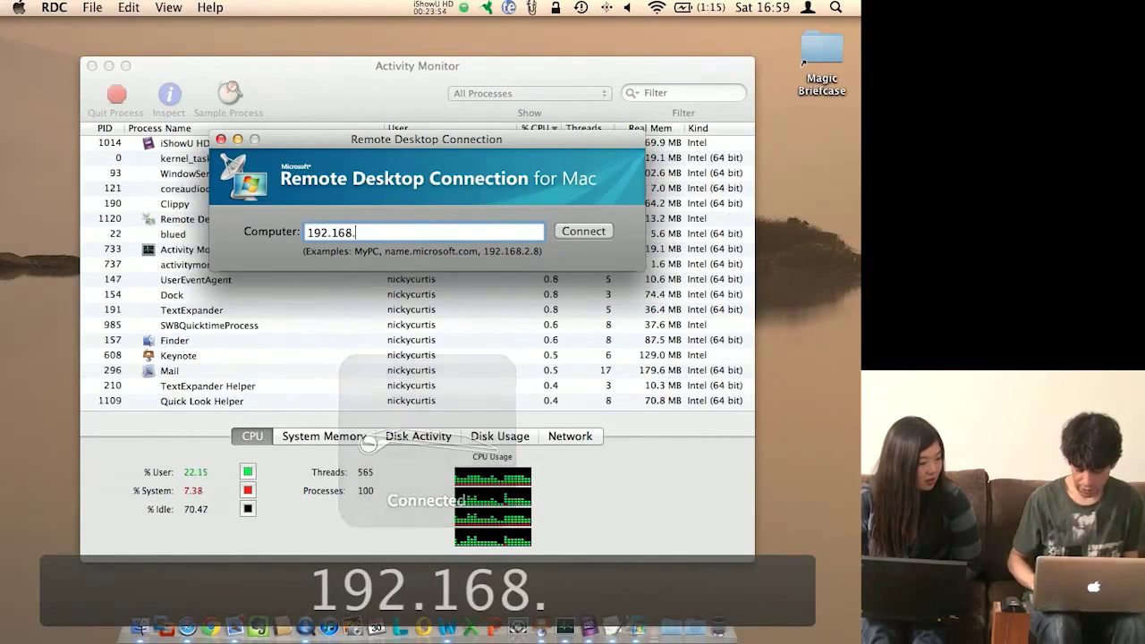
text(0.101)
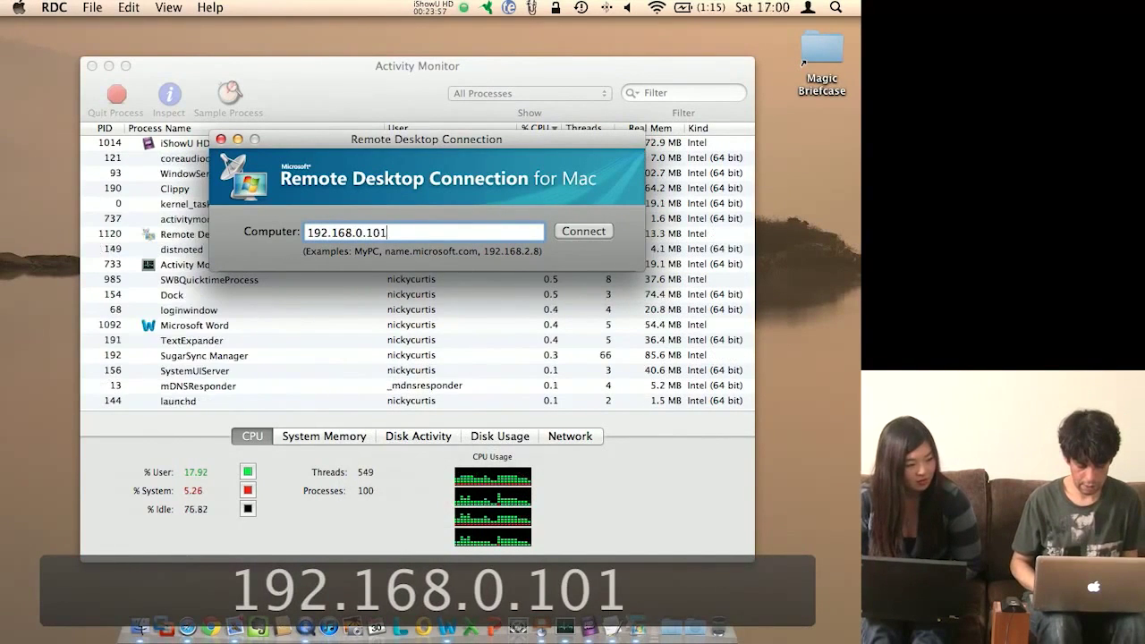
key(Return)
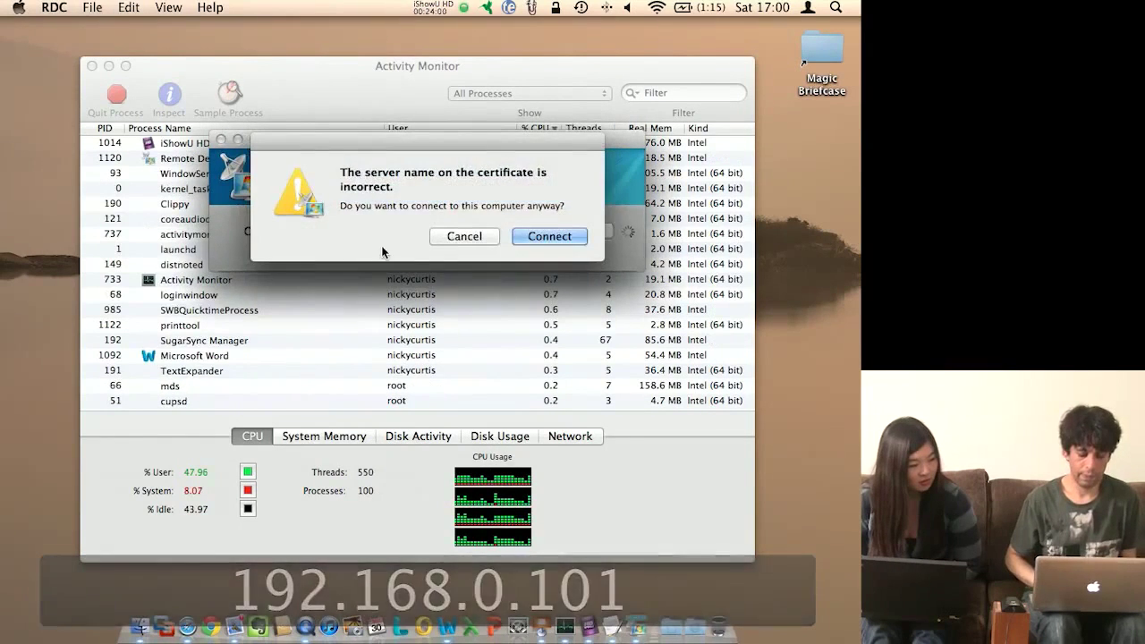
Step: Accept the certificate warning and close the finished Resume Configuration Wizard
click(572, 236)
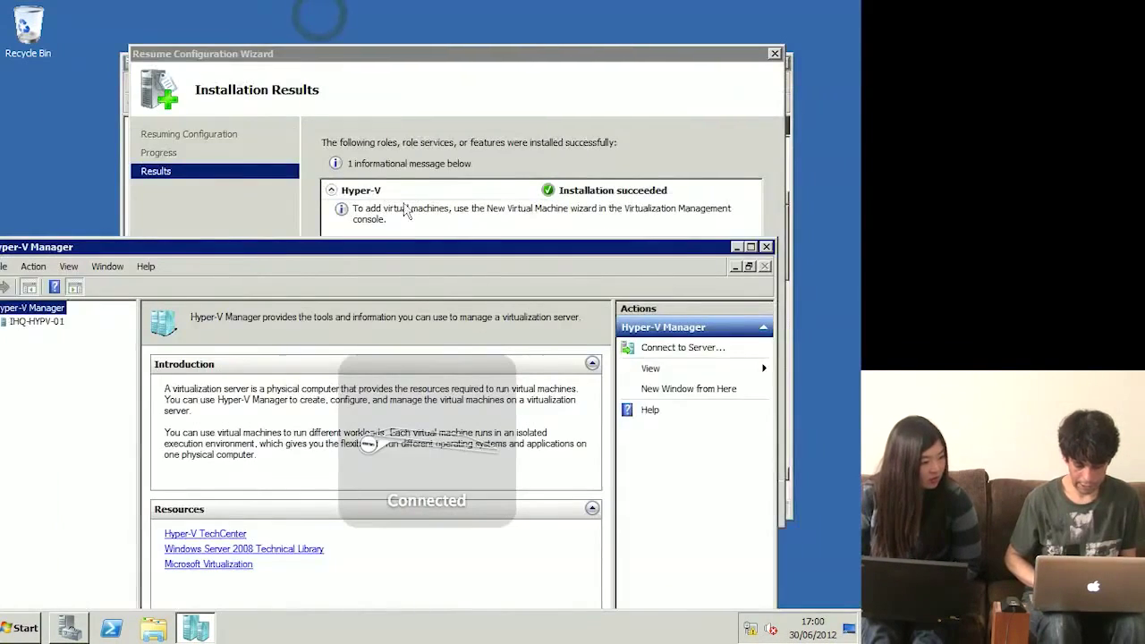
click(405, 208)
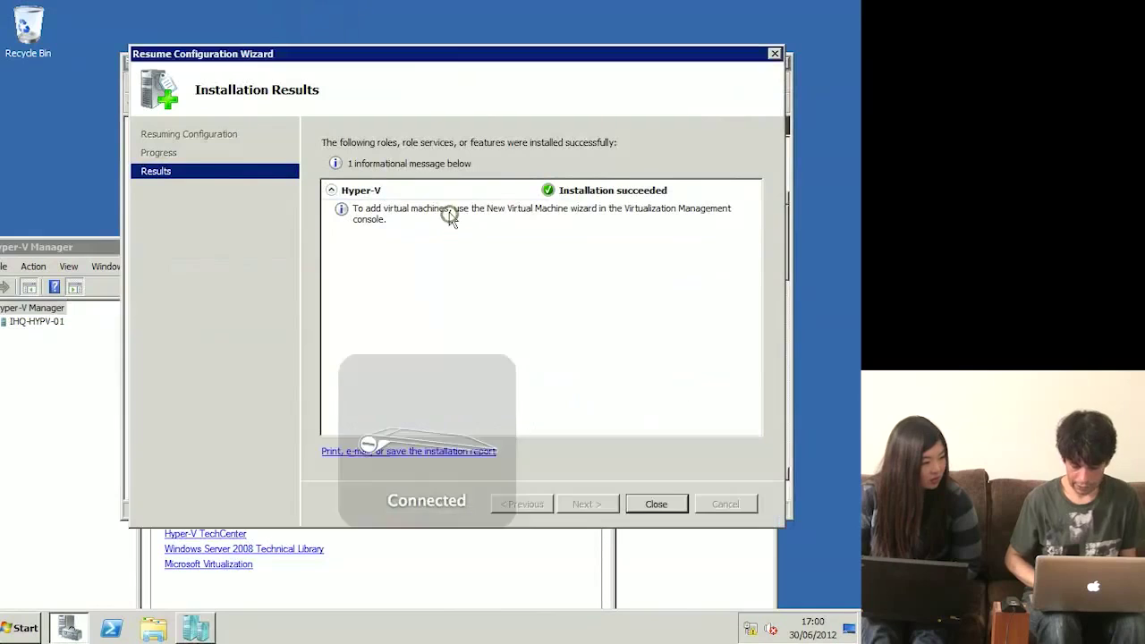
click(655, 505)
Step: Open the Hyper-V Settings for server IHQ-HYPV-01 in Hyper-V Manager
click(560, 556)
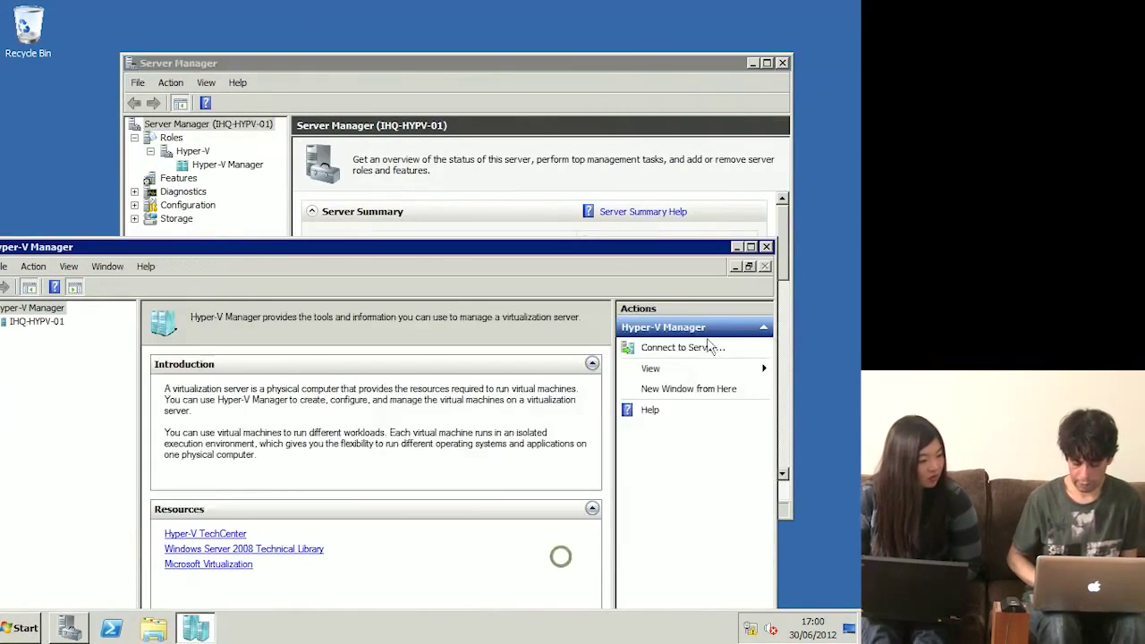
drag(630, 245, 684, 9)
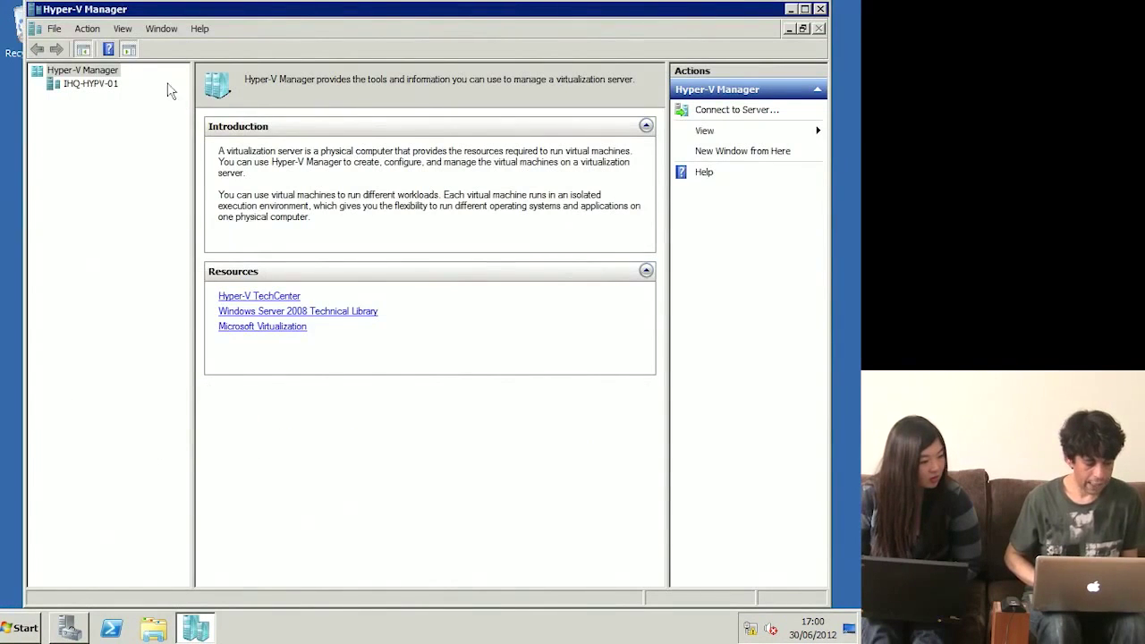
click(107, 85)
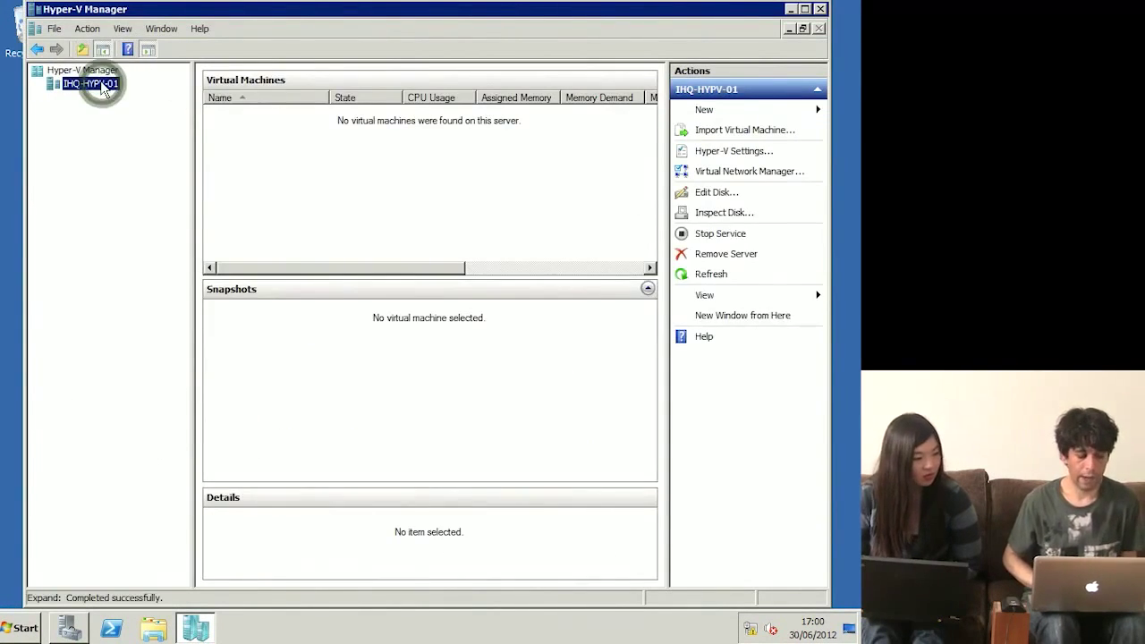
right_click(102, 84)
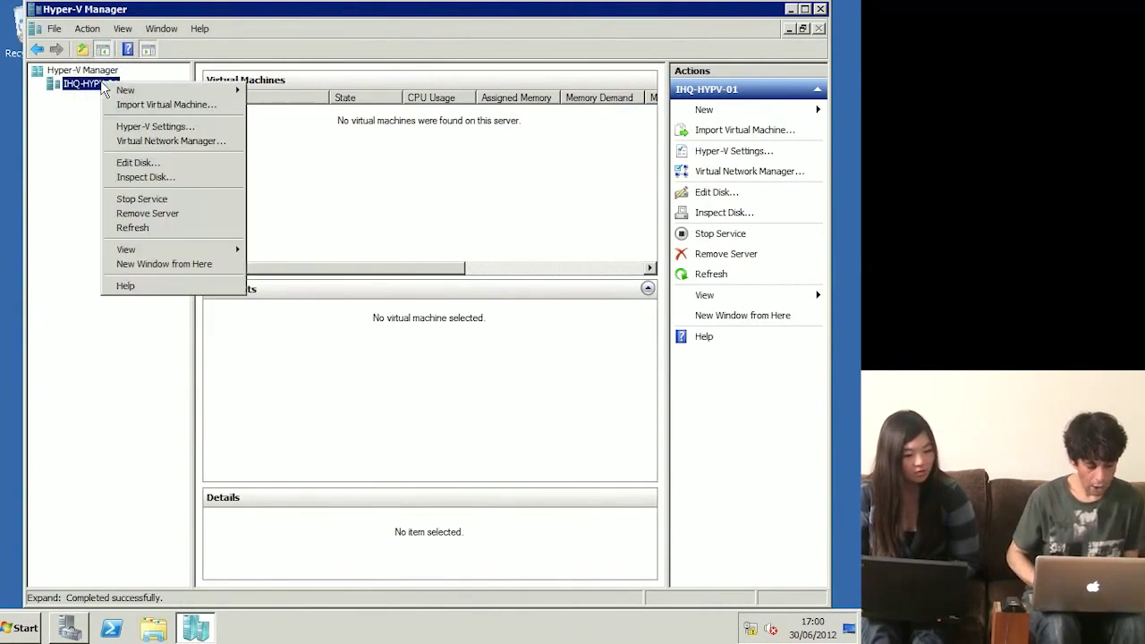
click(200, 131)
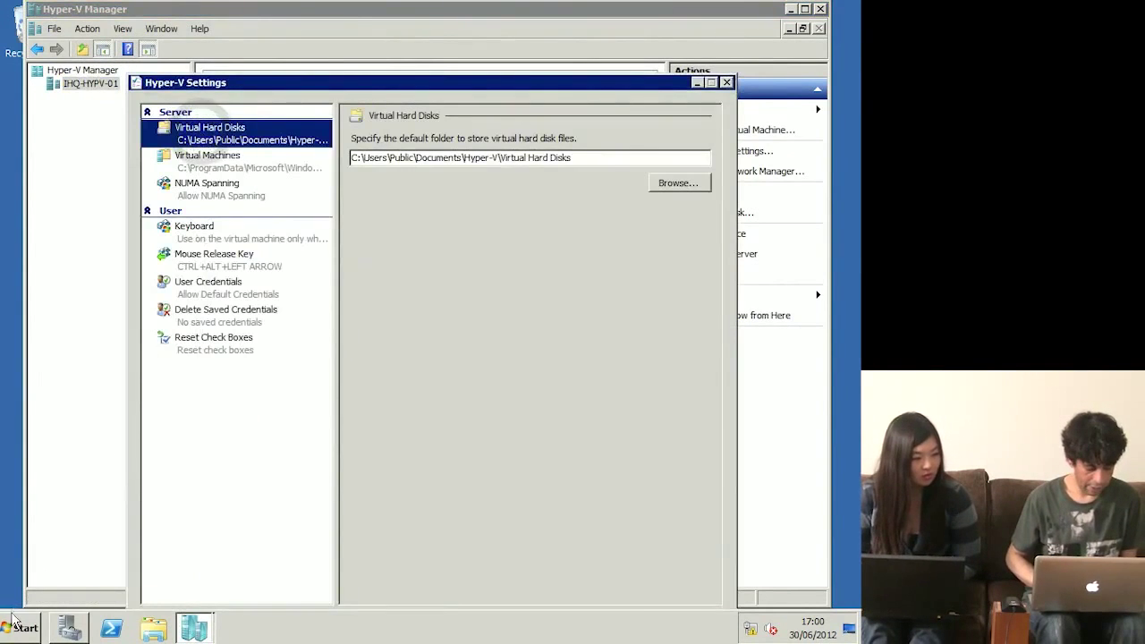
click(16, 624)
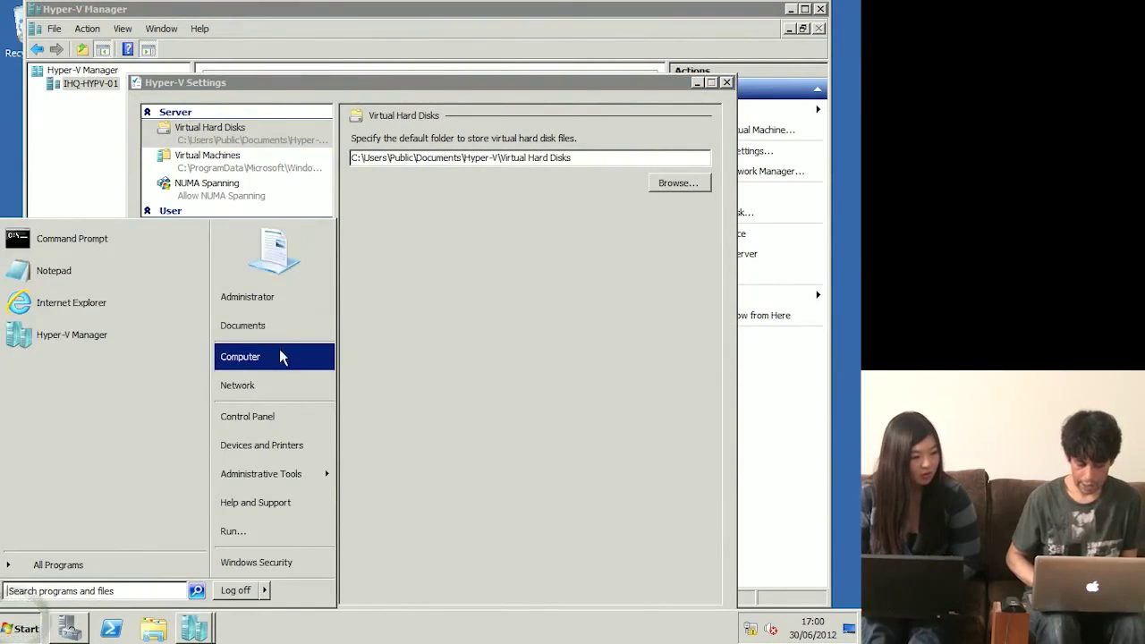
Step: Create a new folder named vhds at the root of Local Disk (C:)
click(280, 356)
double_click(344, 185)
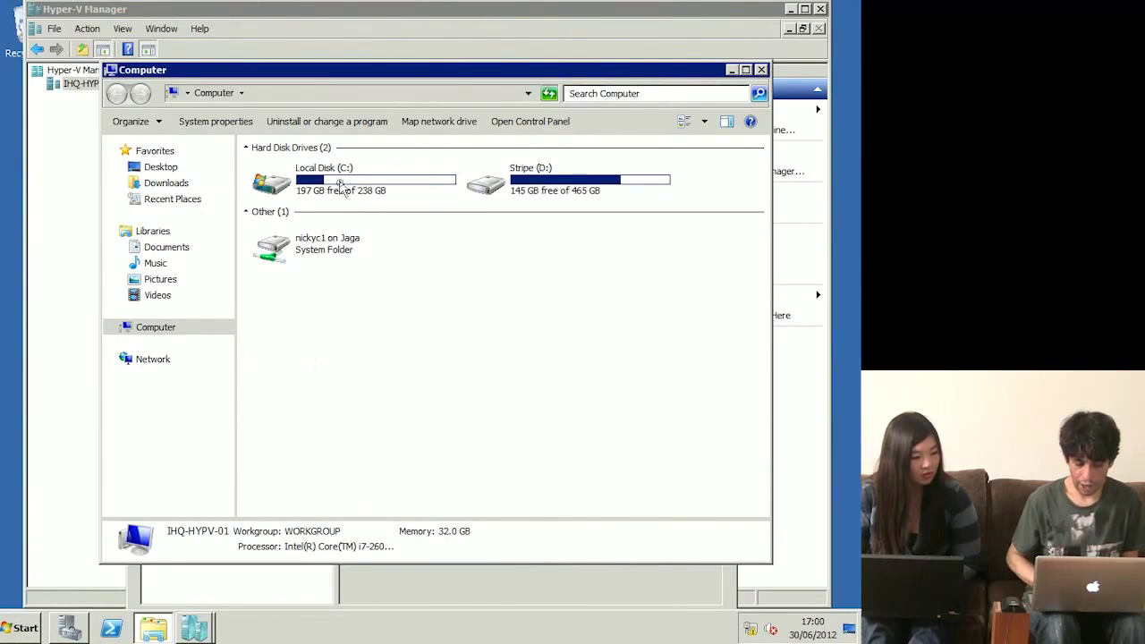
click(318, 323)
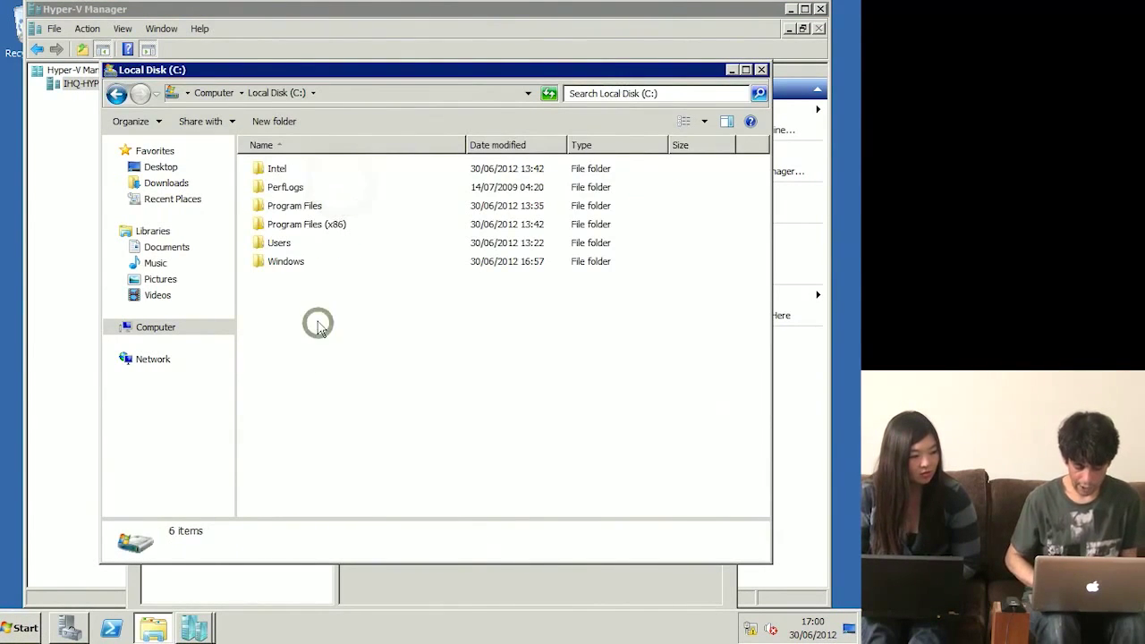
right_click(426, 374)
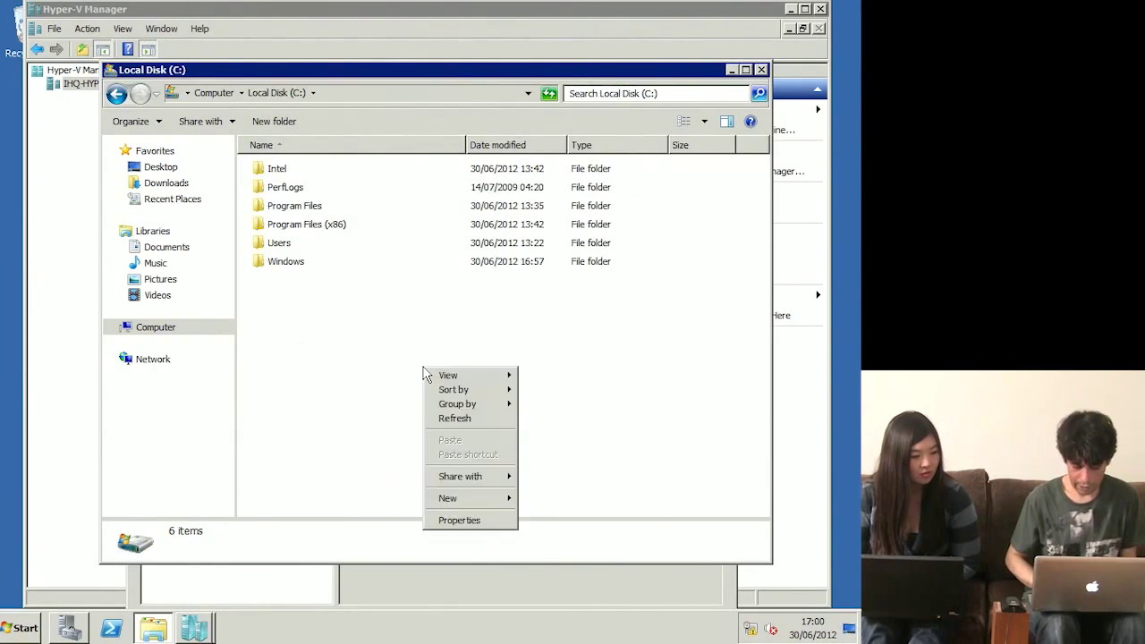
click(474, 499)
click(583, 506)
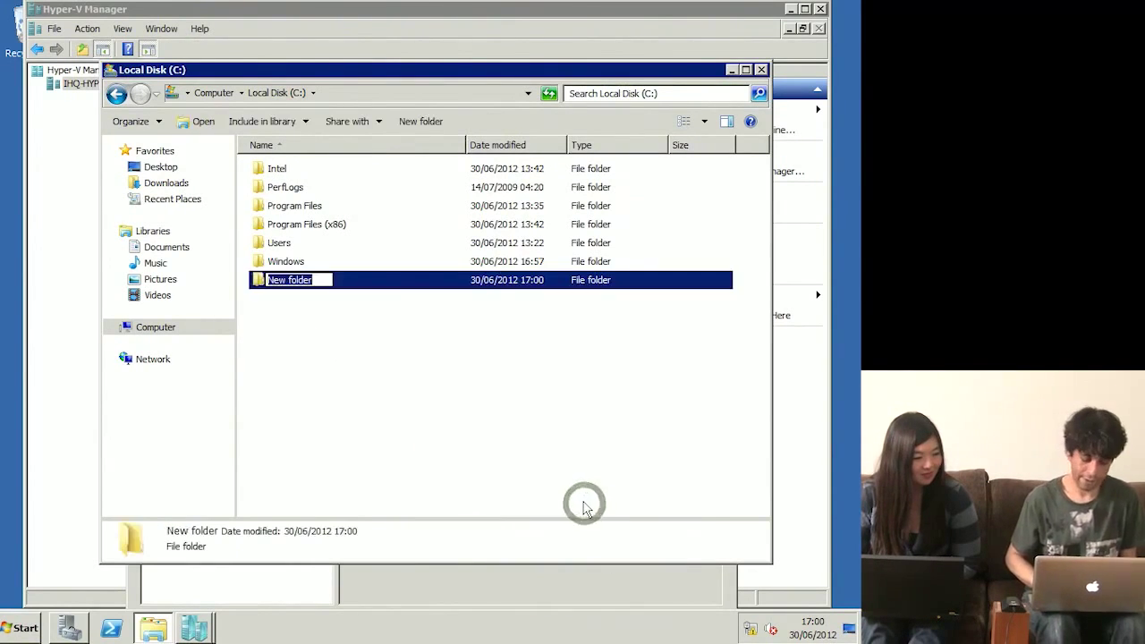
text(vhds)
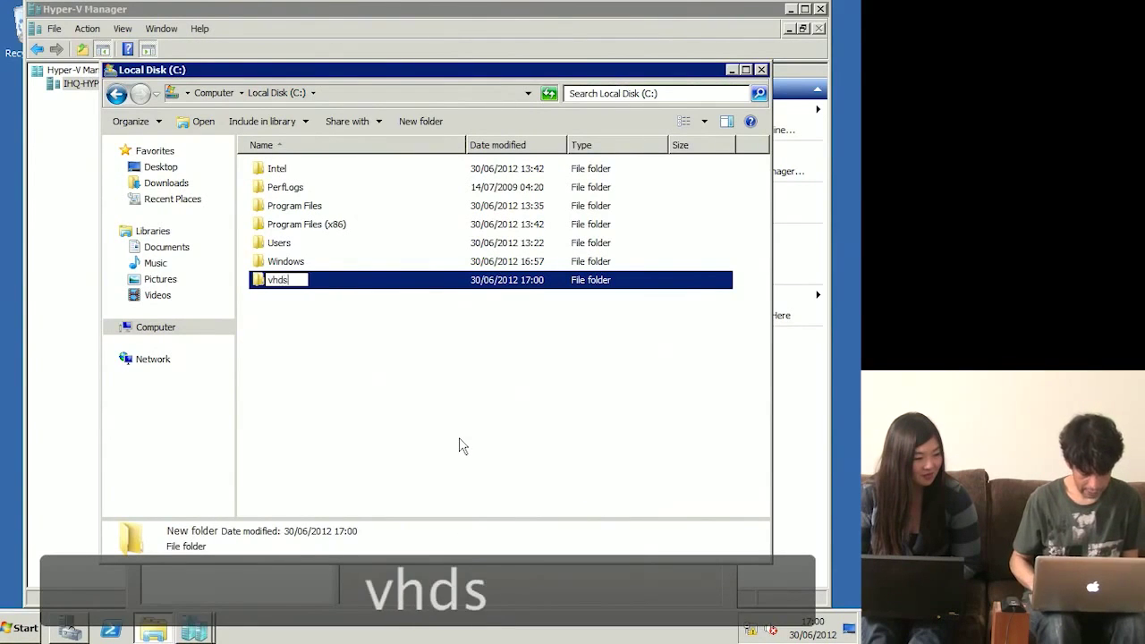
key(Return)
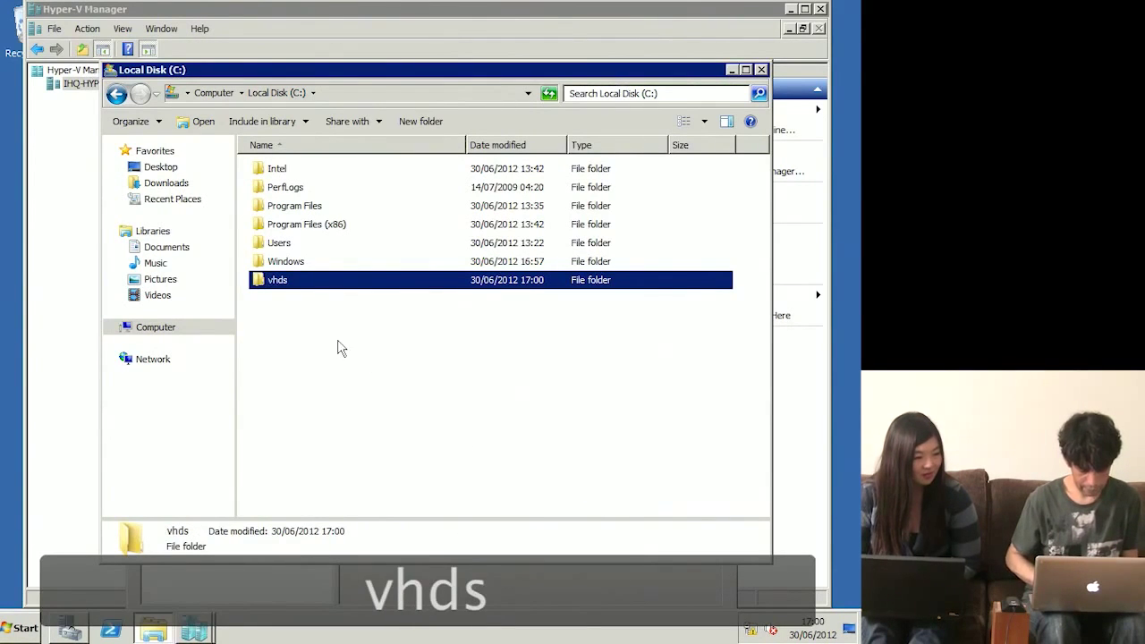
Step: Create a second folder named VMs on C:, then return to Hyper-V Manager
right_click(338, 347)
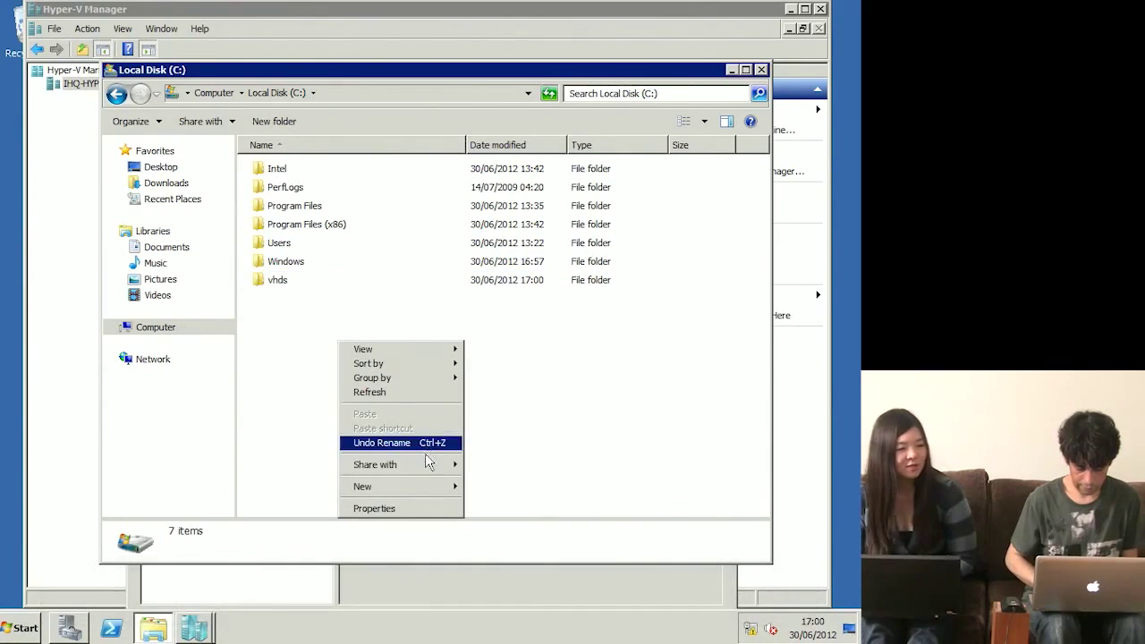
click(422, 487)
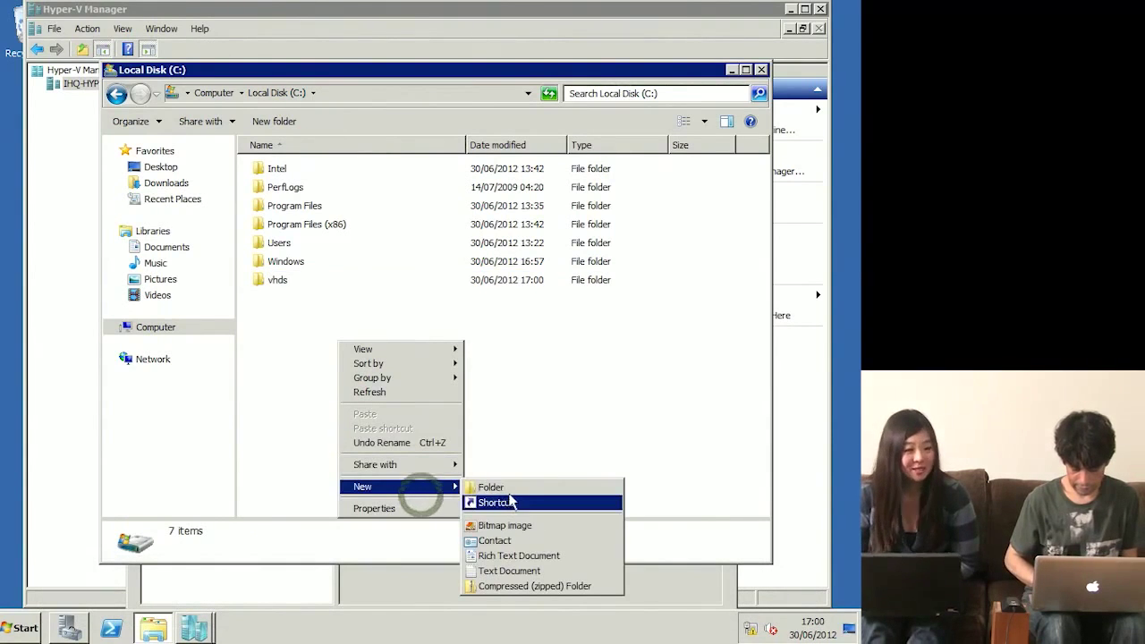
click(518, 490)
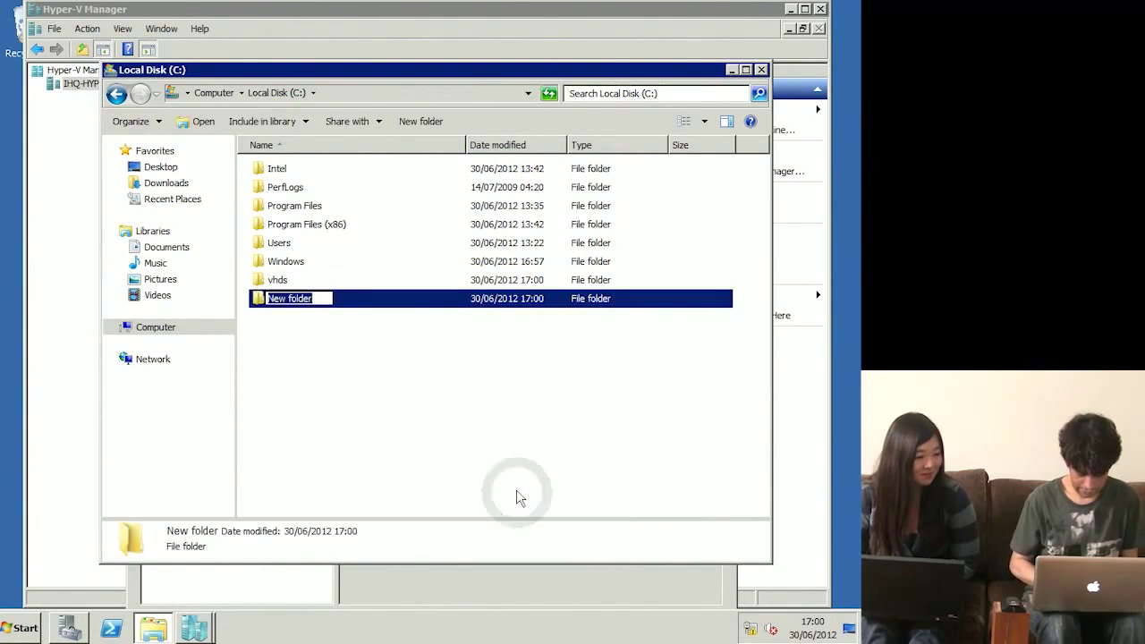
text(VMs)
key(Return)
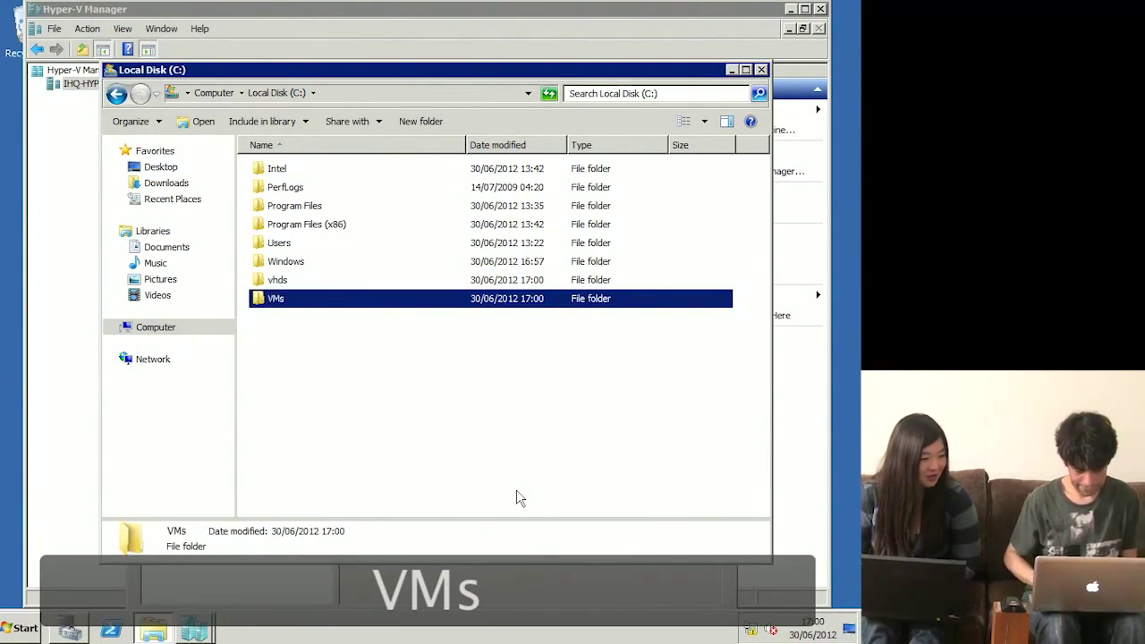
click(74, 256)
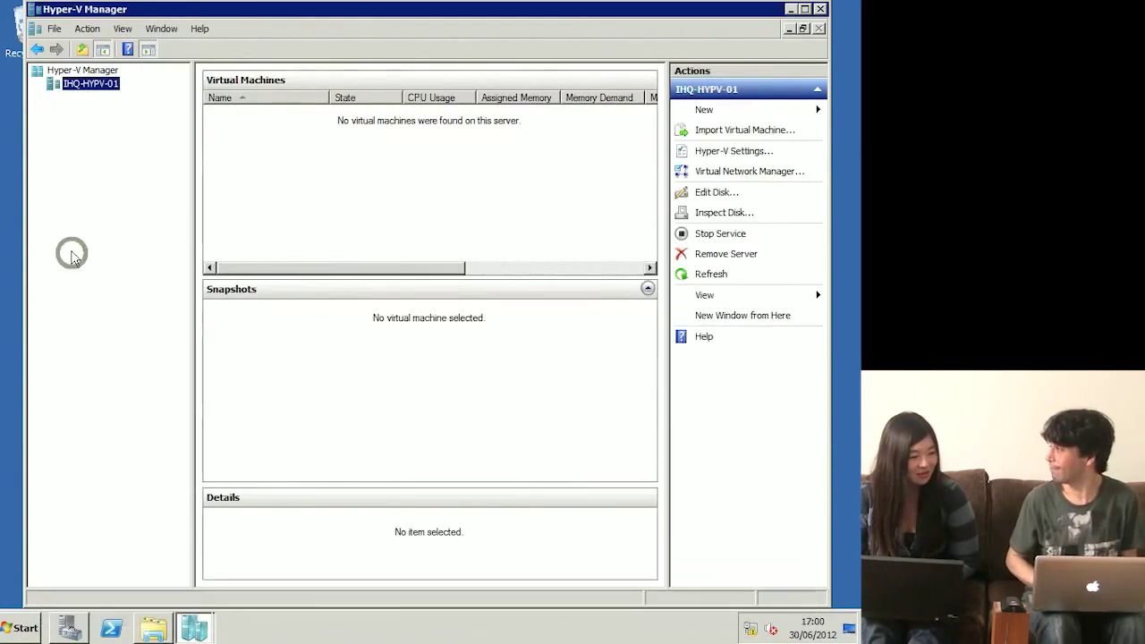
Step: Open Hyper-V Settings for IHQ-HYPV-01 and view the Virtual Hard Disks default folder page
right_click(78, 87)
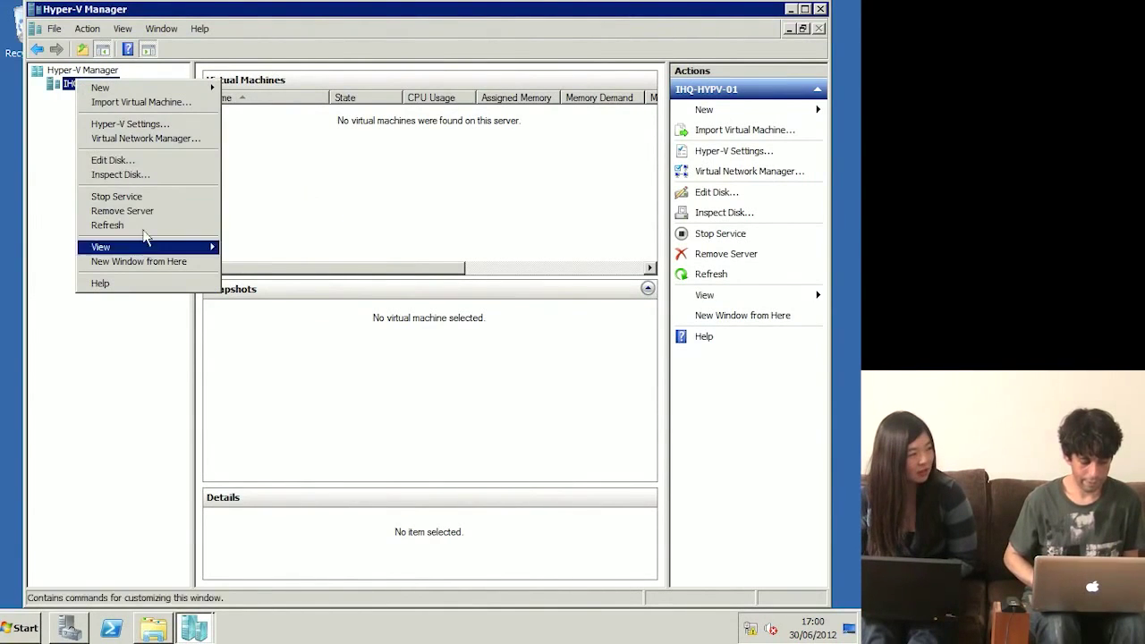
click(147, 126)
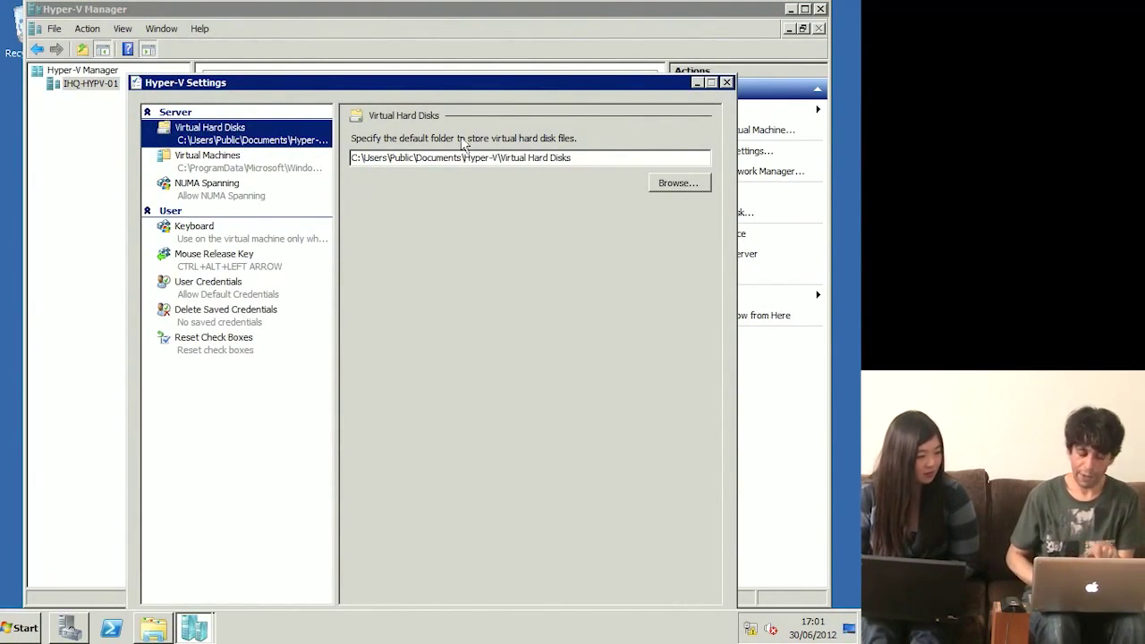
click(221, 170)
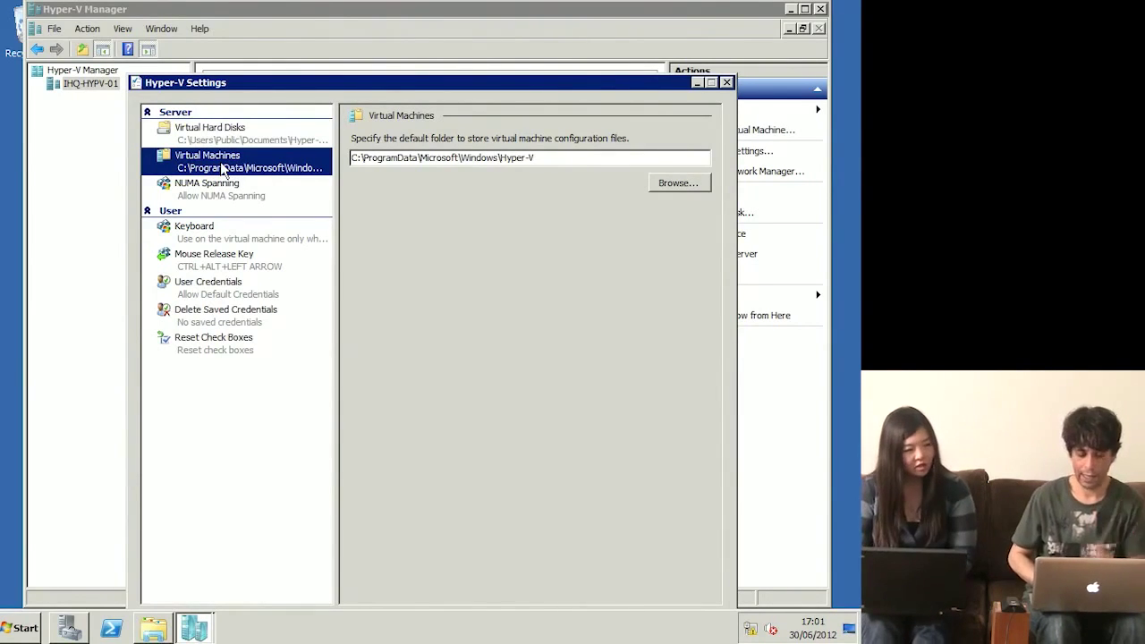
click(211, 132)
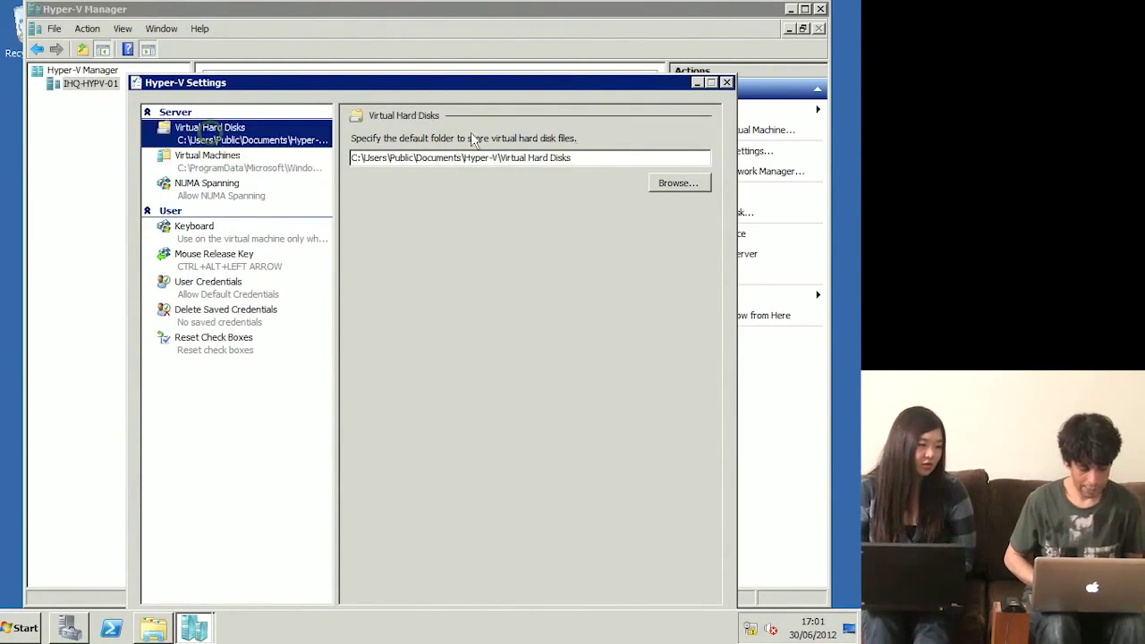
Step: Set the default virtual hard disk folder to C:\vhds
click(691, 186)
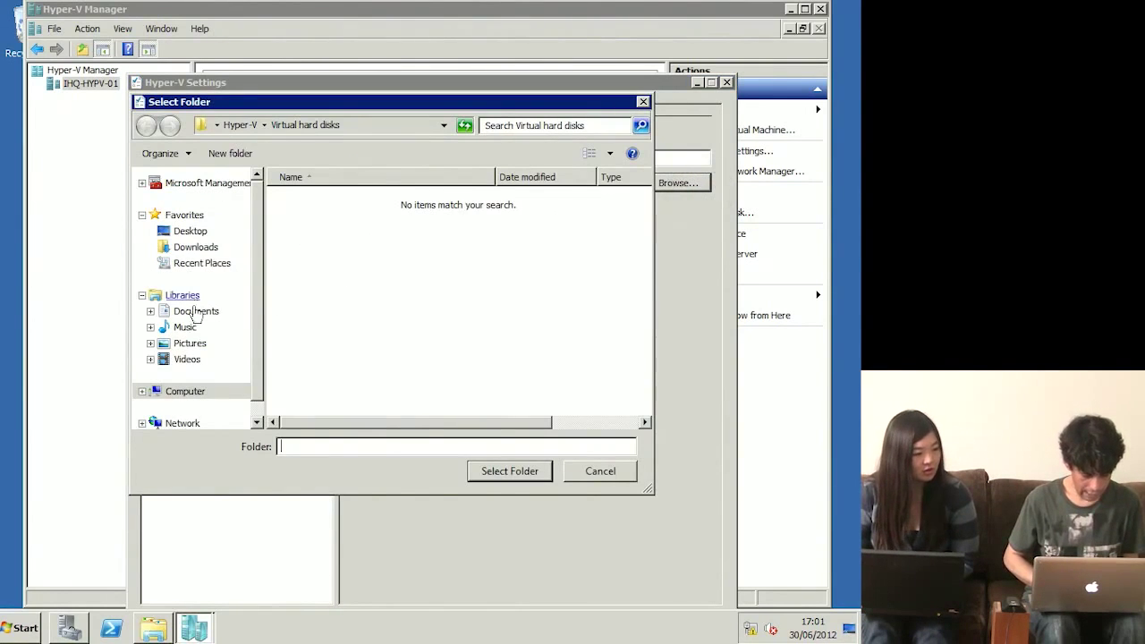
click(186, 392)
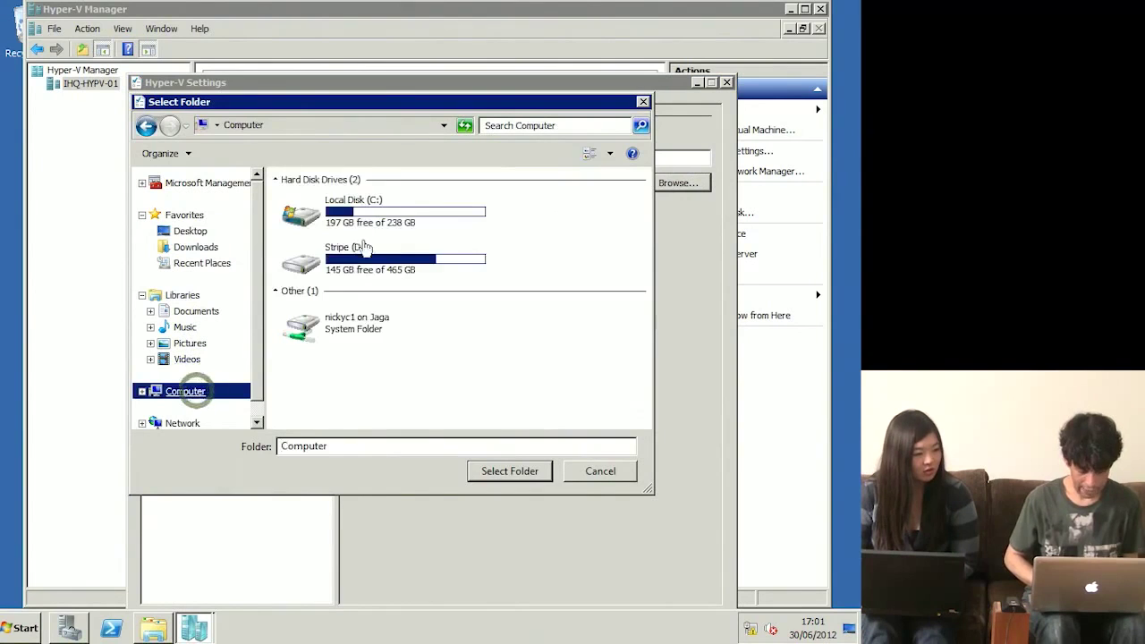
double_click(342, 208)
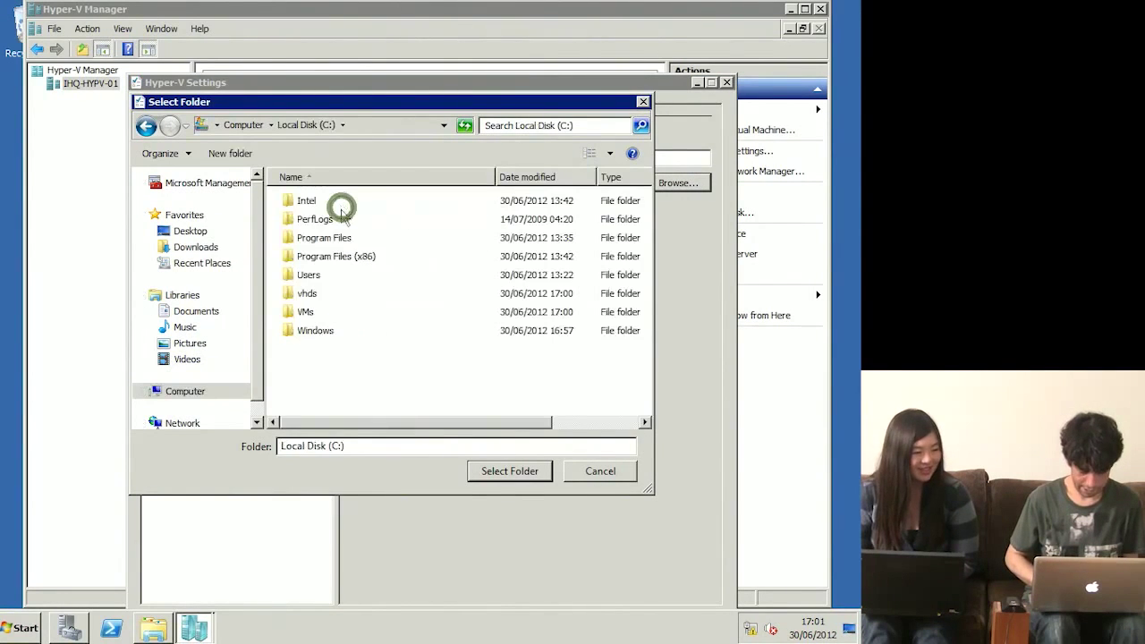
click(306, 294)
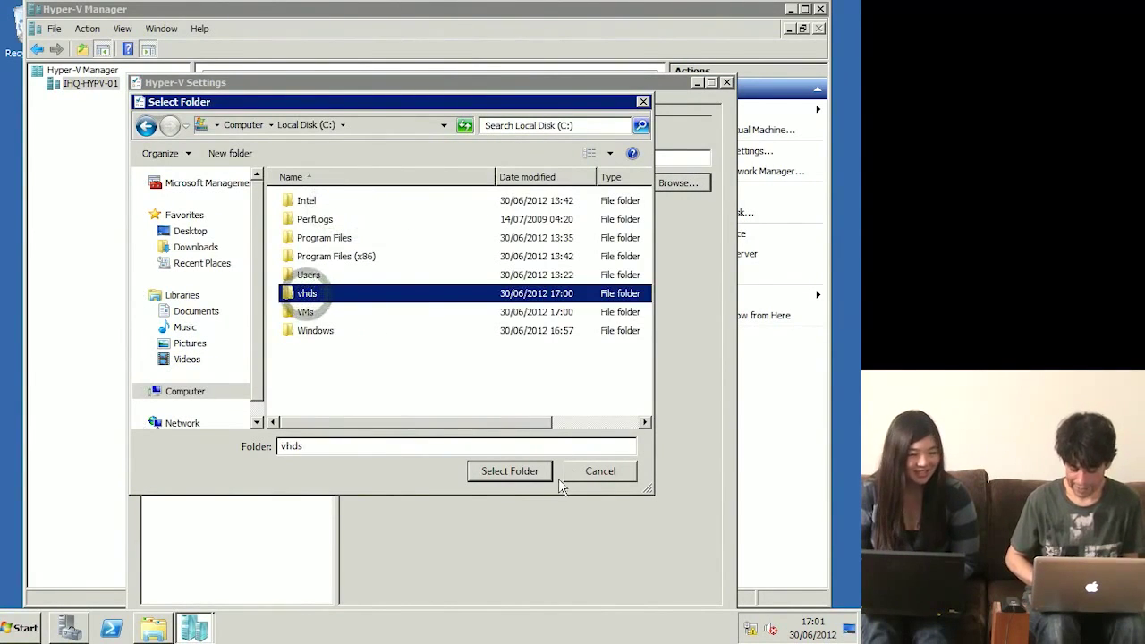
click(517, 470)
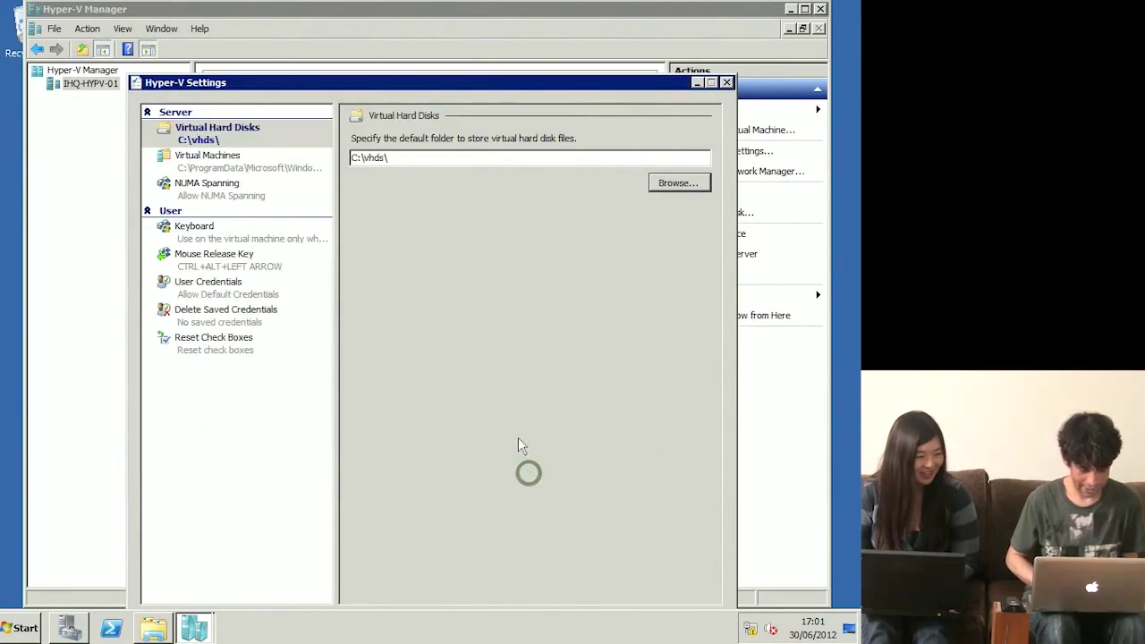
Step: Set the default virtual machine folder to C:\VMs and close the settings
click(224, 157)
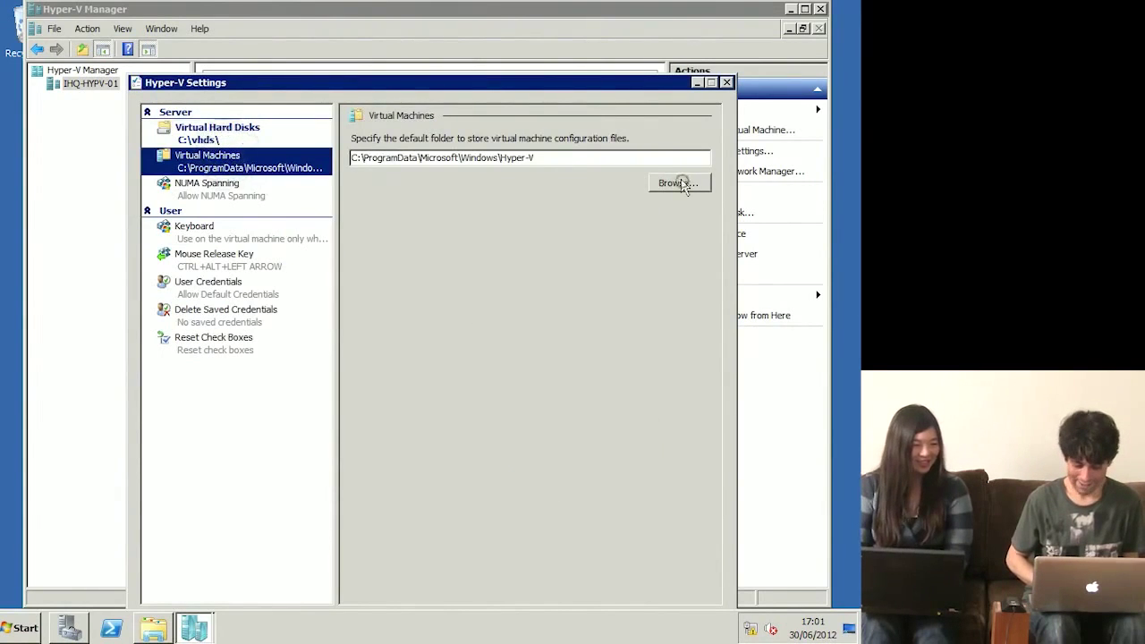
click(679, 182)
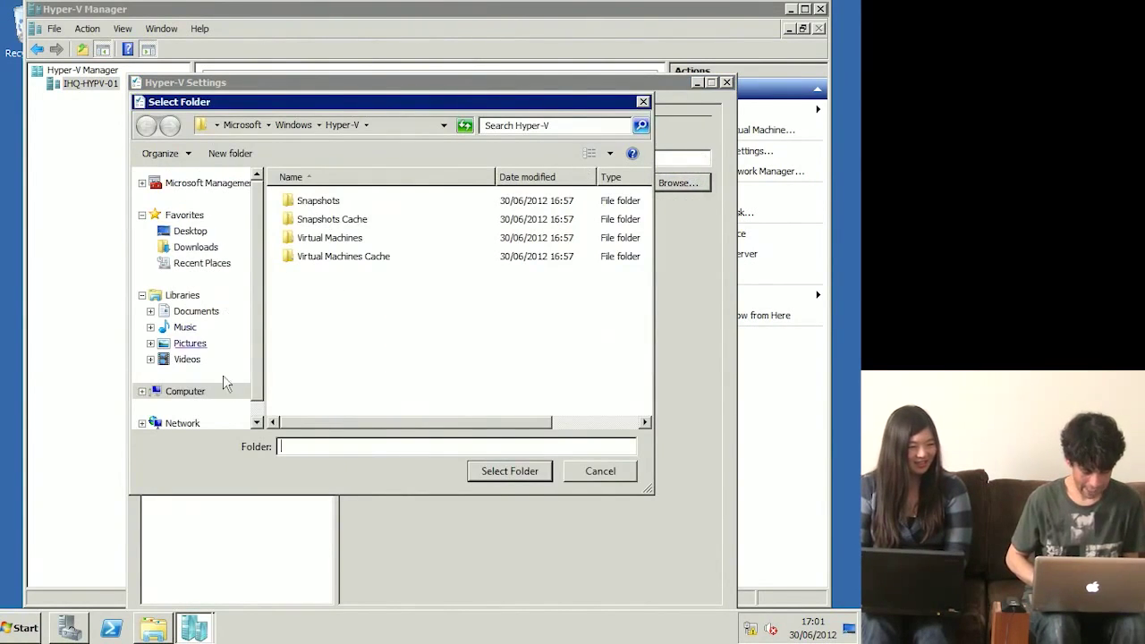
click(199, 396)
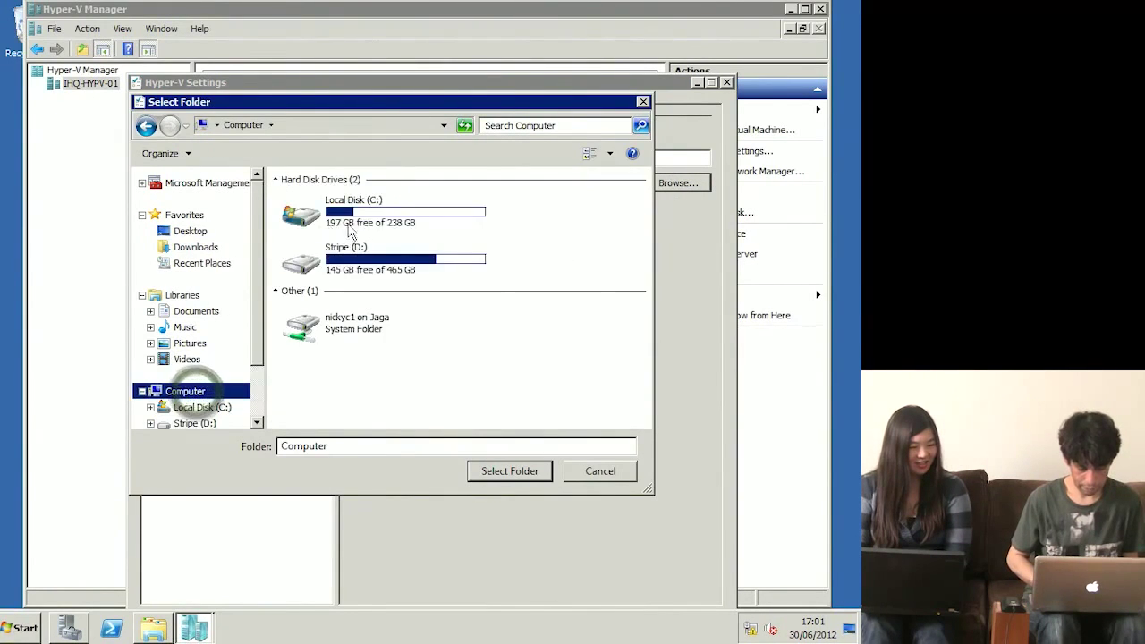
double_click(381, 223)
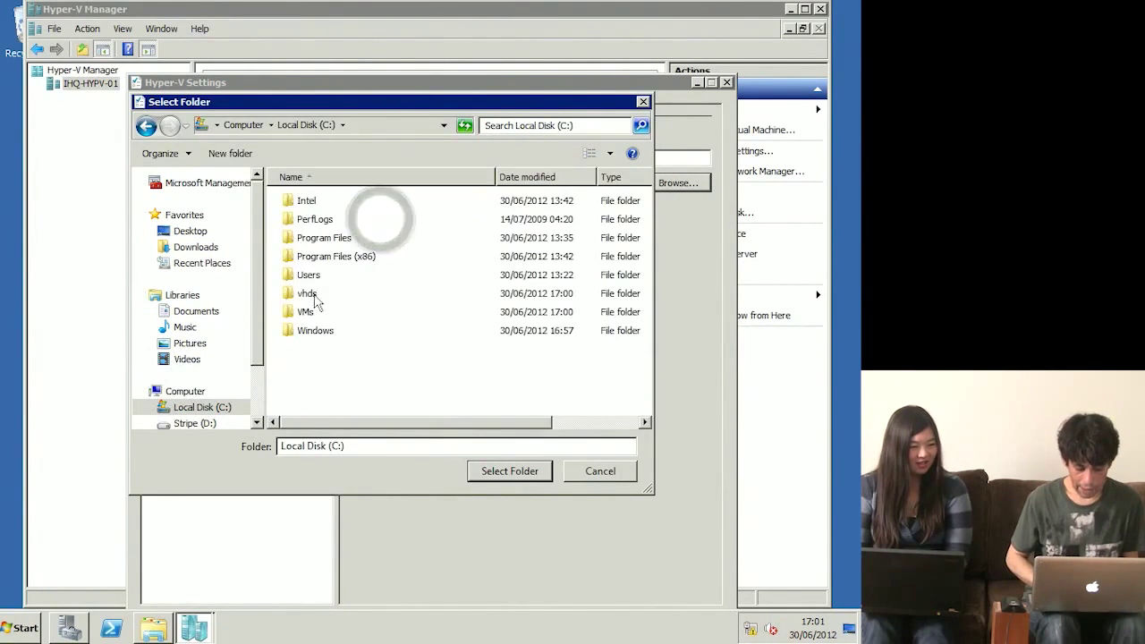
click(309, 312)
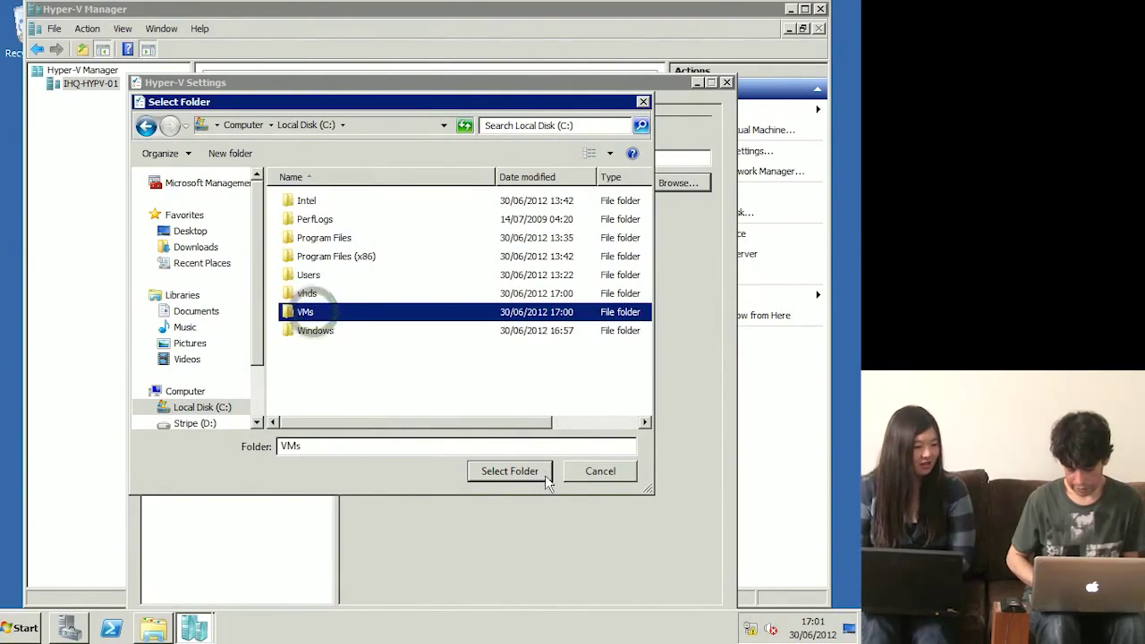
click(511, 471)
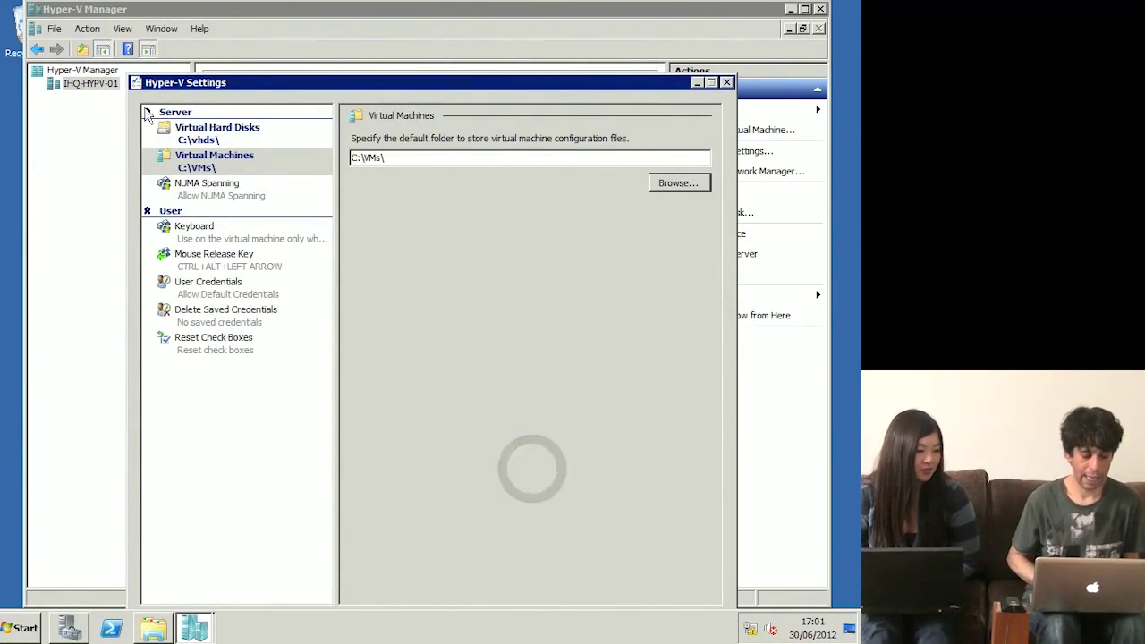
double_click(139, 84)
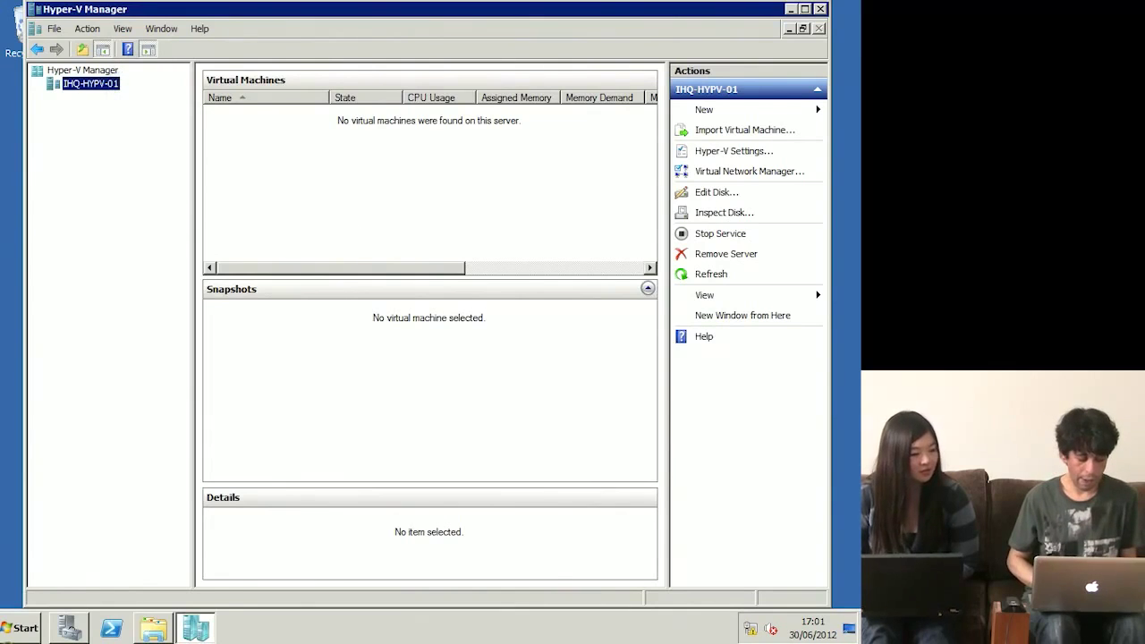
click(23, 628)
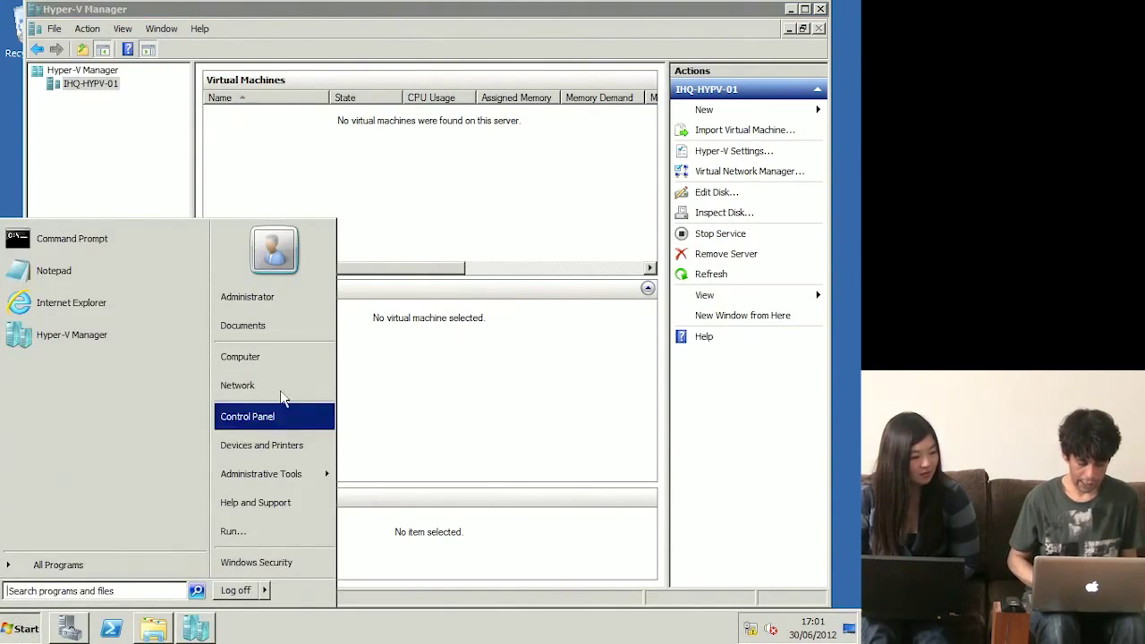
click(278, 355)
Step: Browse the iso folder on Stripe (D:), then return to Hyper-V Manager
double_click(540, 186)
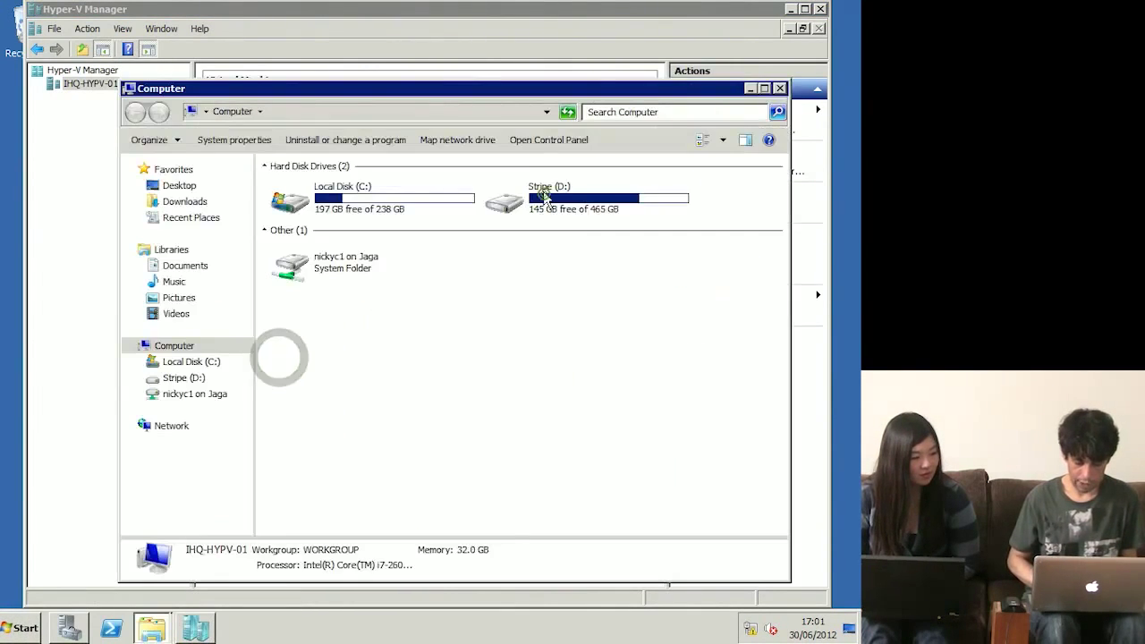
double_click(293, 260)
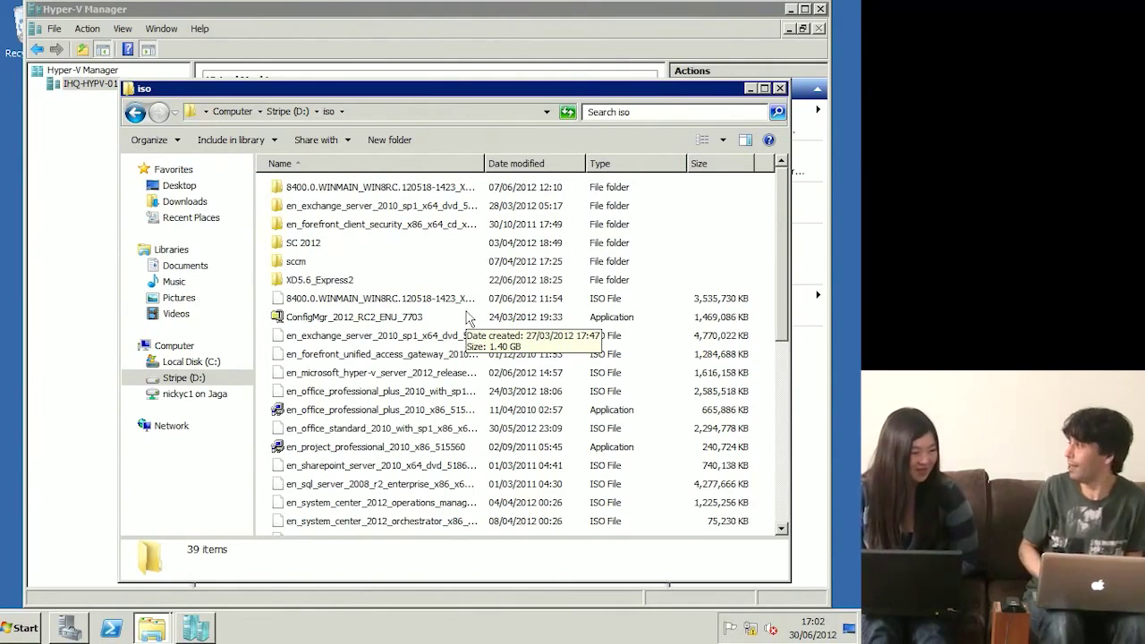
click(78, 211)
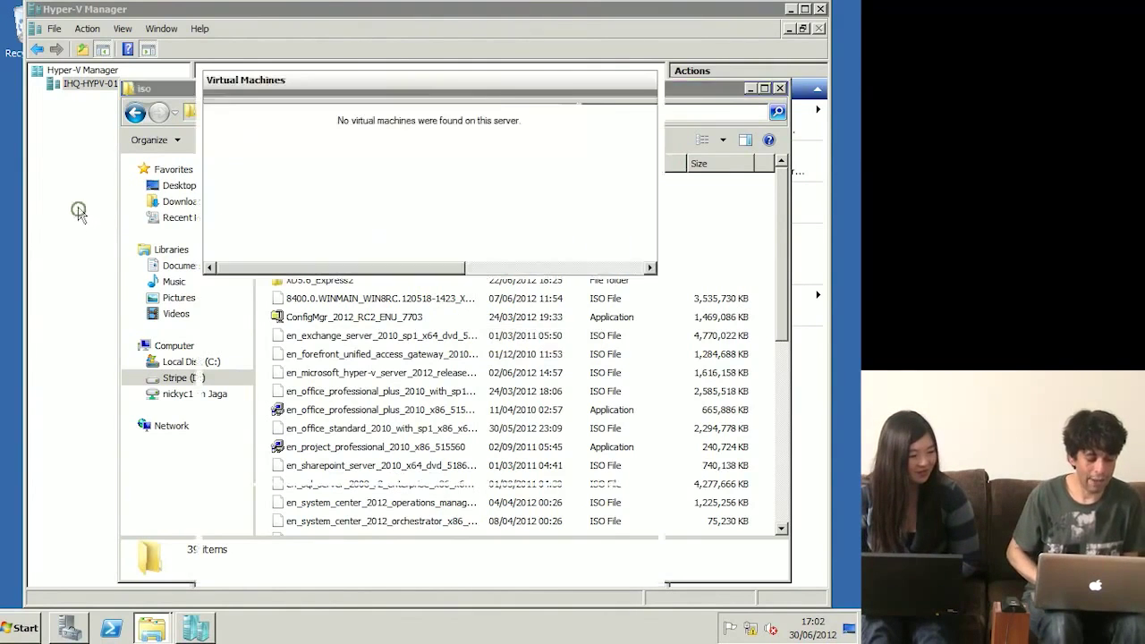
Step: Start the New Virtual Machine Wizard on IHQ-HYPV-01 and name the VM _Win2008R2 Parent
right_click(99, 85)
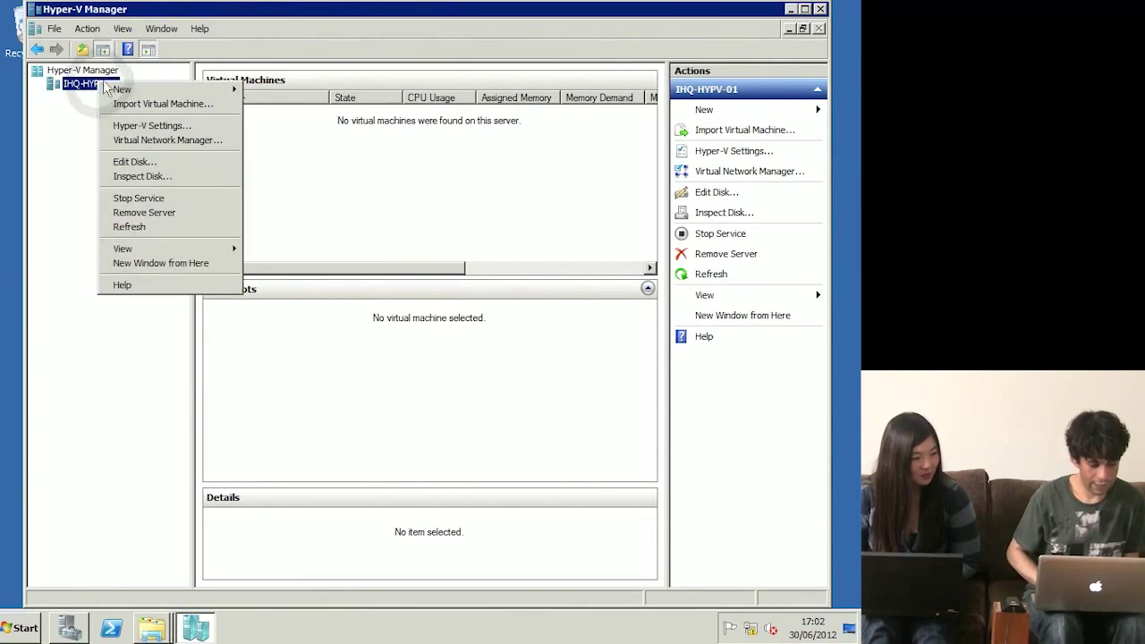
mouse_move(154, 95)
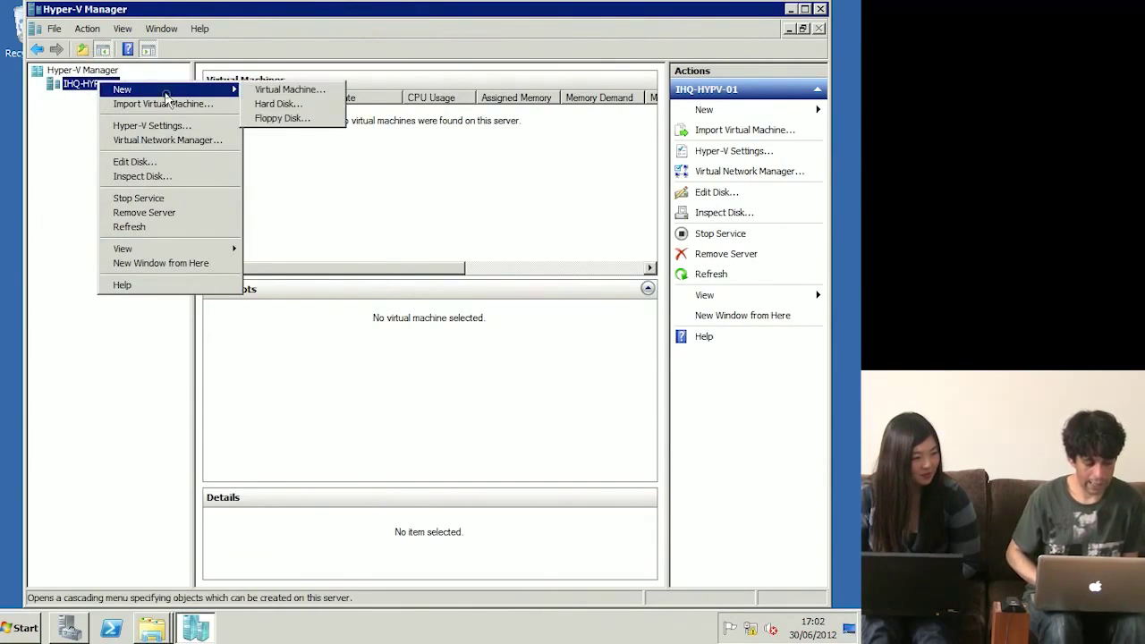
click(312, 93)
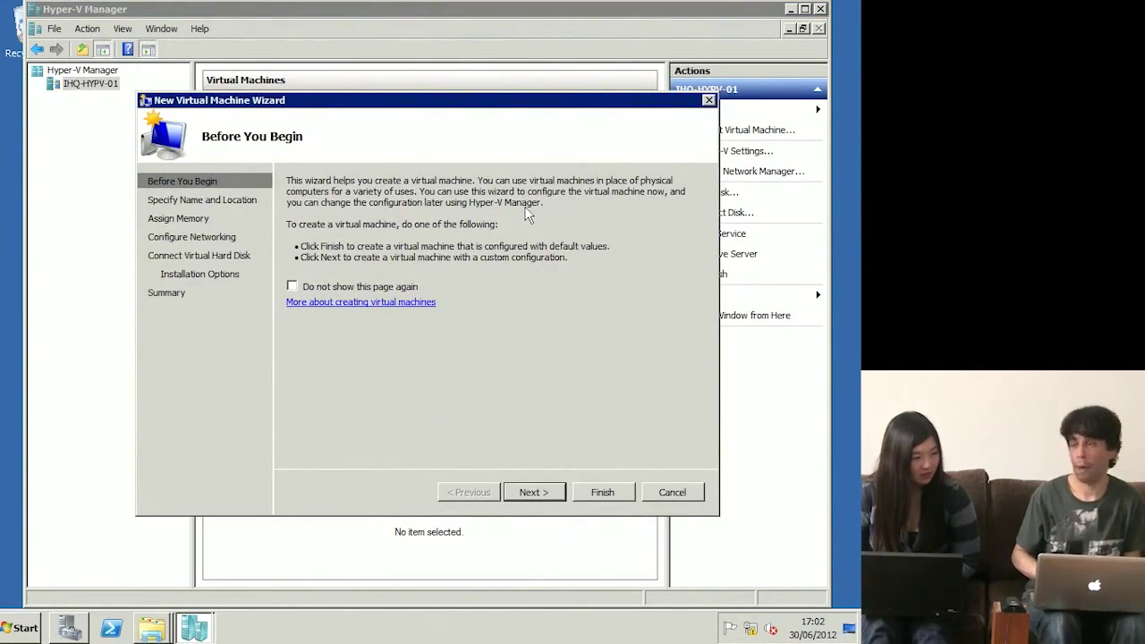
click(548, 492)
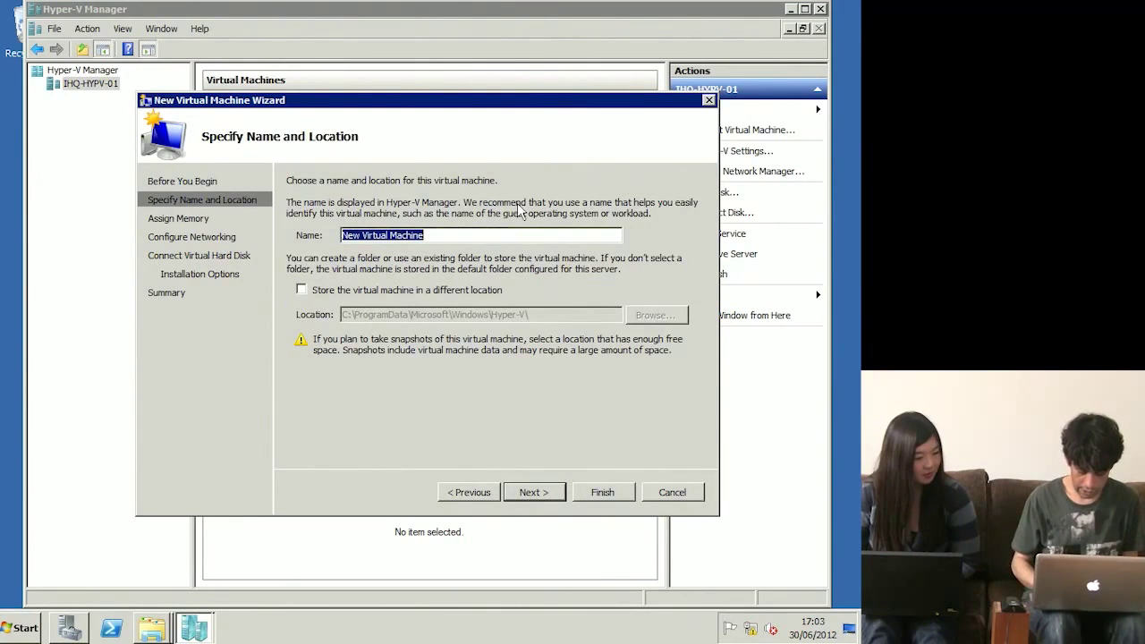
text(_P)
text(_Win20)
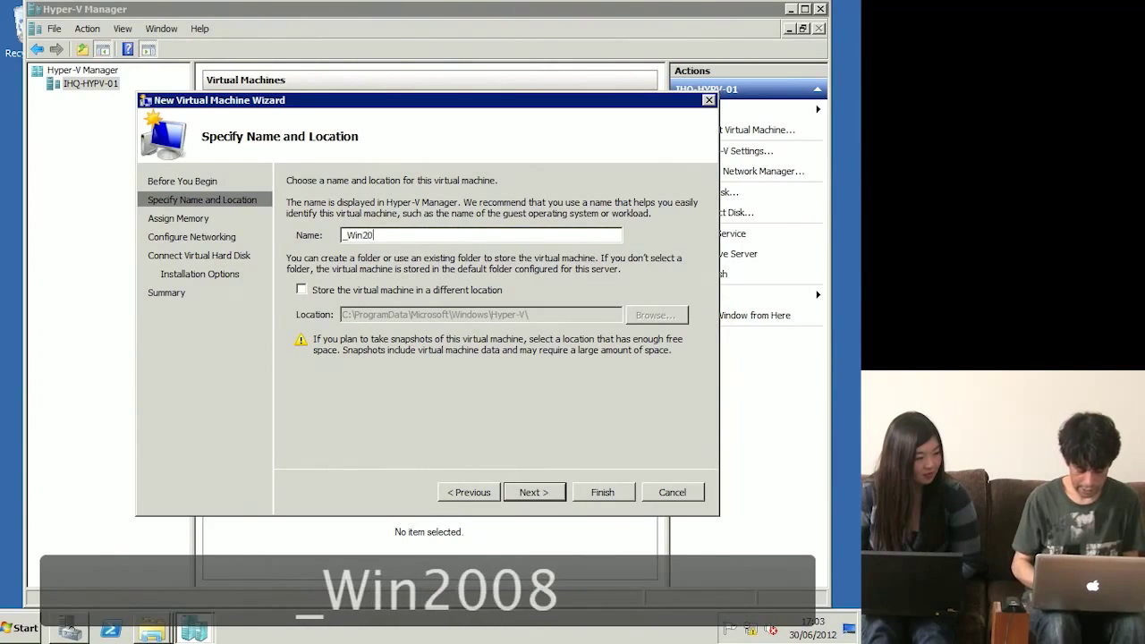
text(08R2 P)
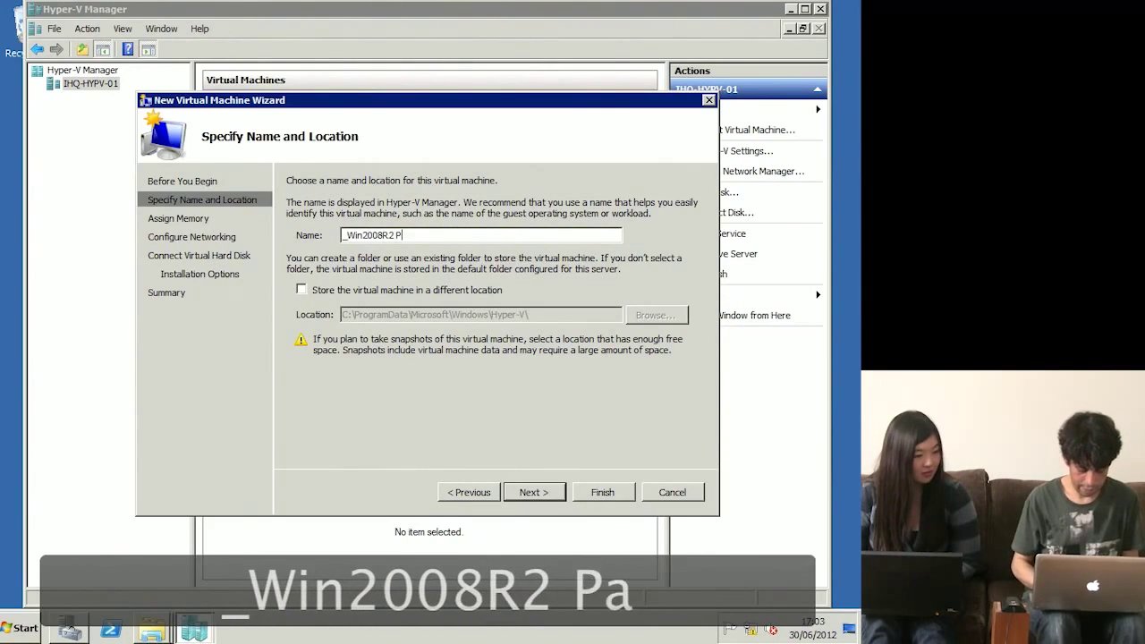
text(arent)
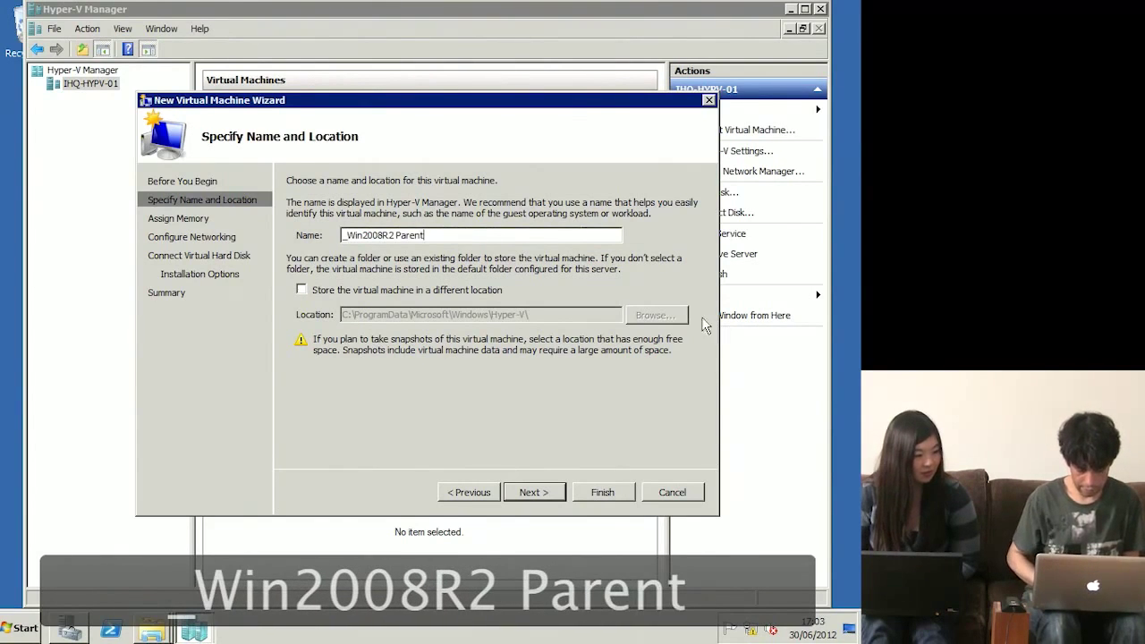
Step: Store the virtual machine in a different location, C:\VMs
click(467, 295)
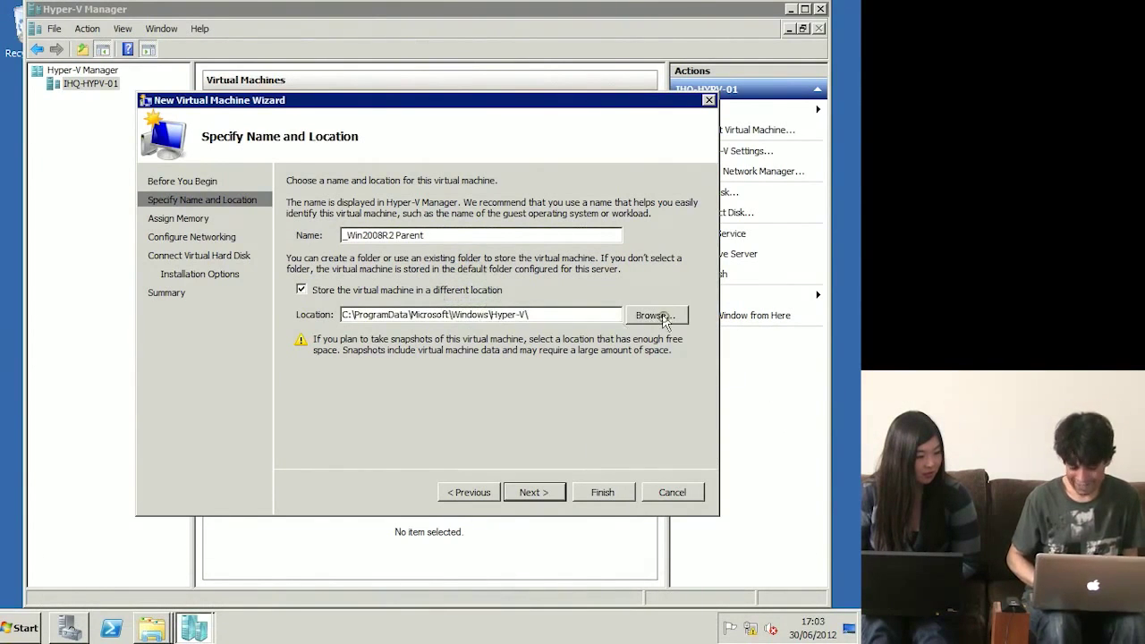
click(655, 316)
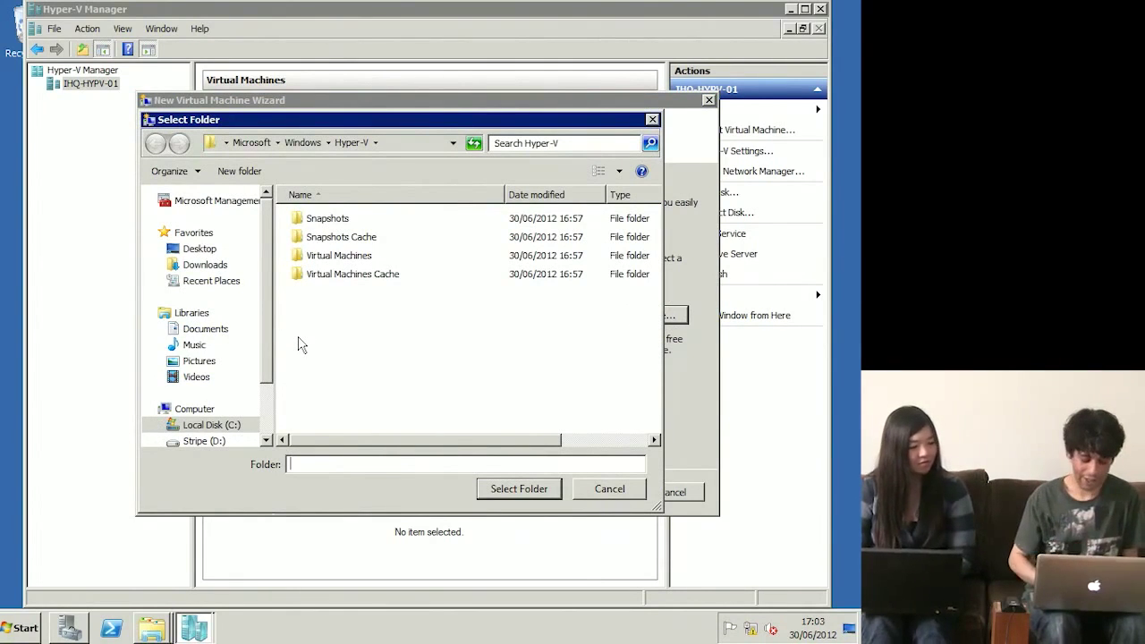
click(203, 425)
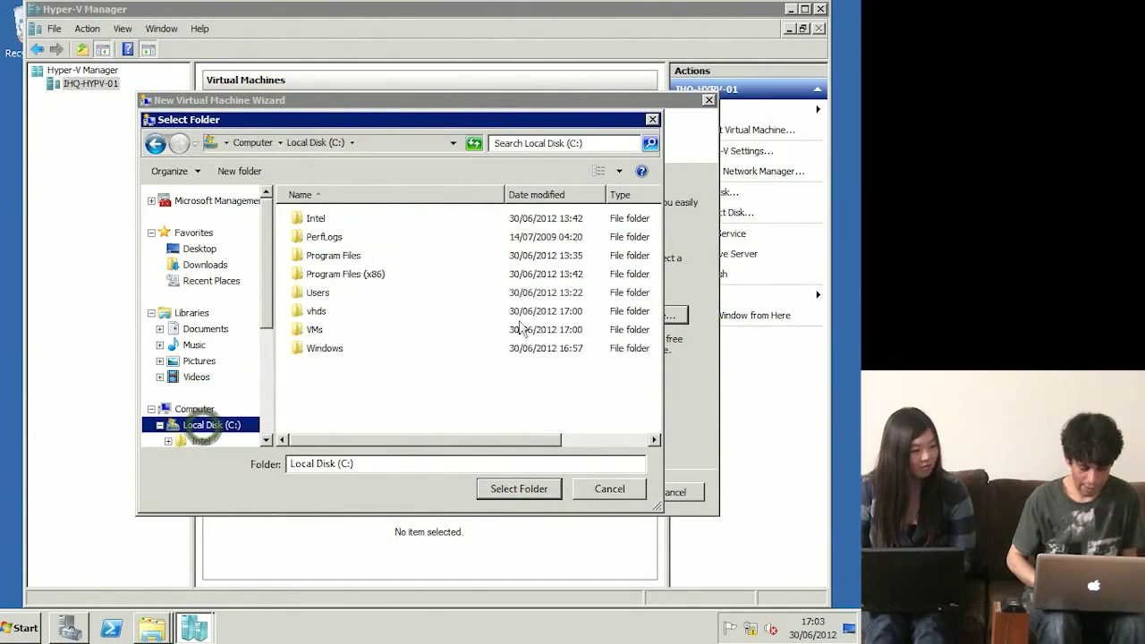
click(315, 333)
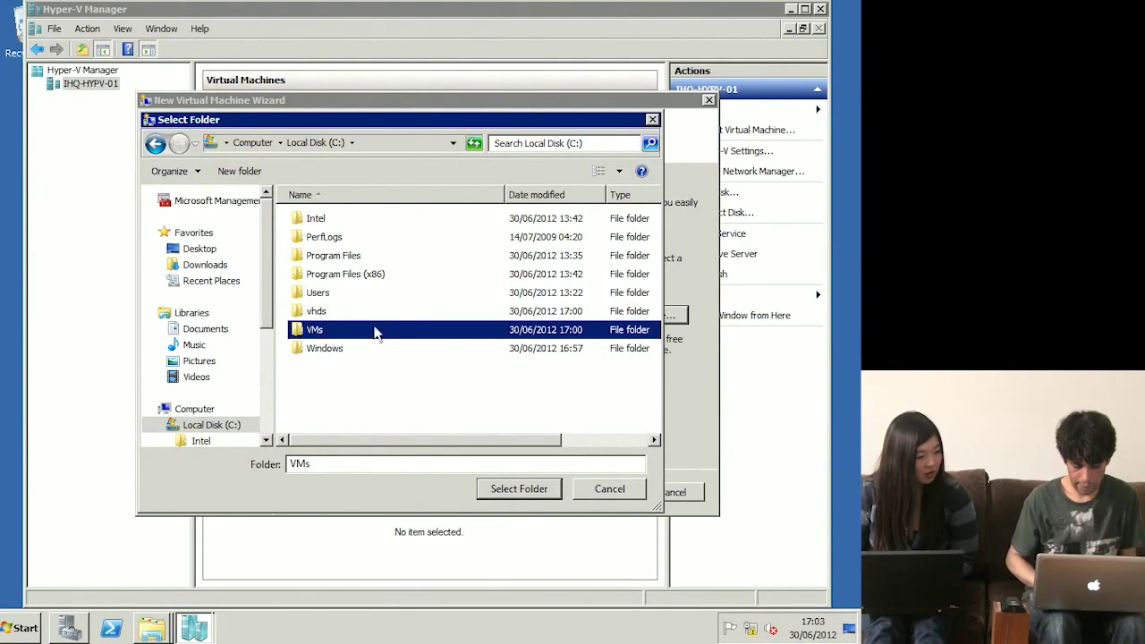
click(521, 489)
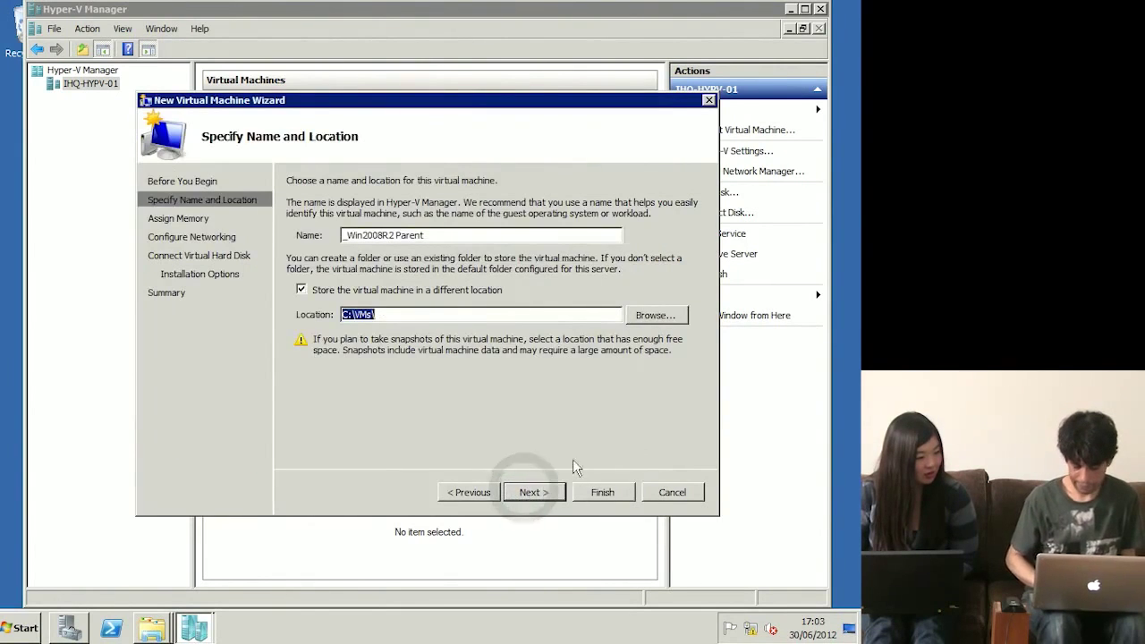
Step: Give the new VM 4096 MB of memory
click(548, 491)
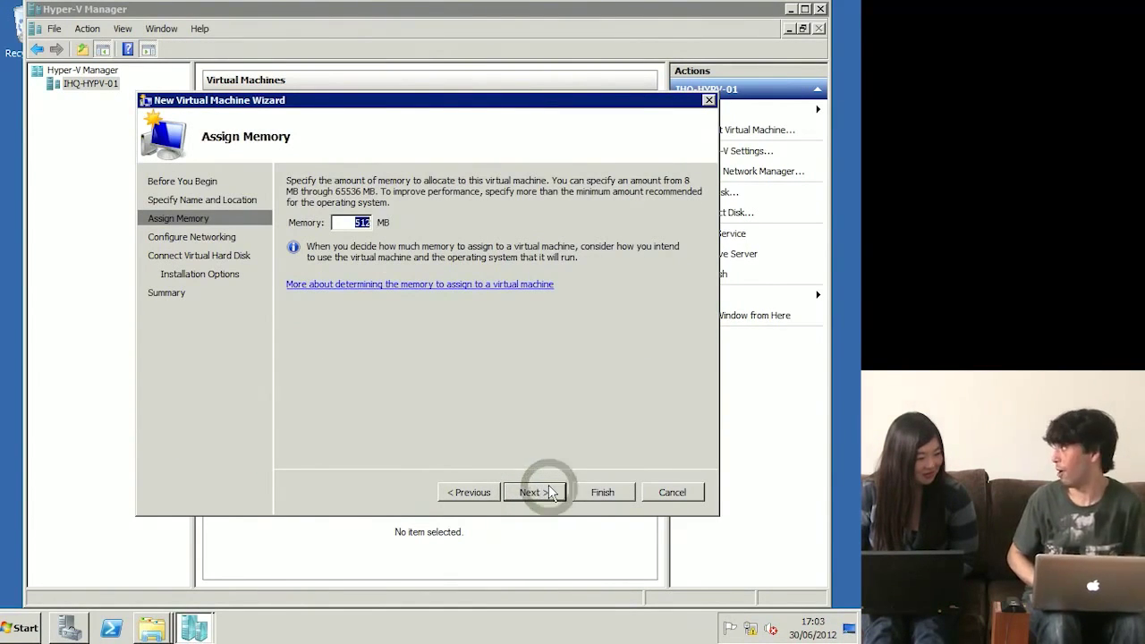
text(20)
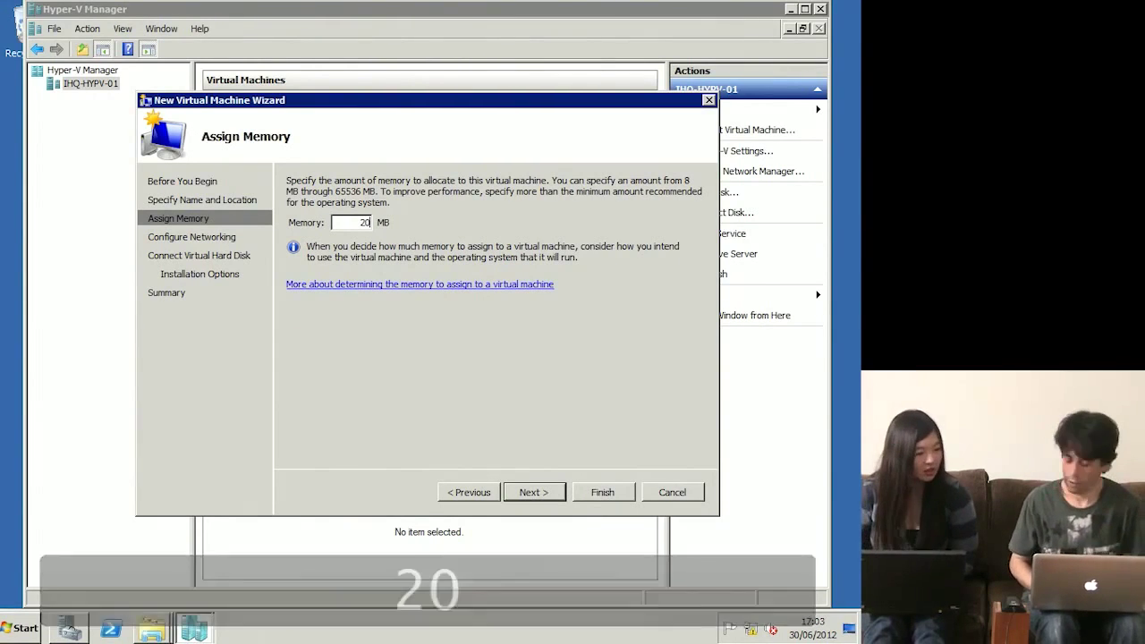
key(BackSpace)
key(BackSpace)
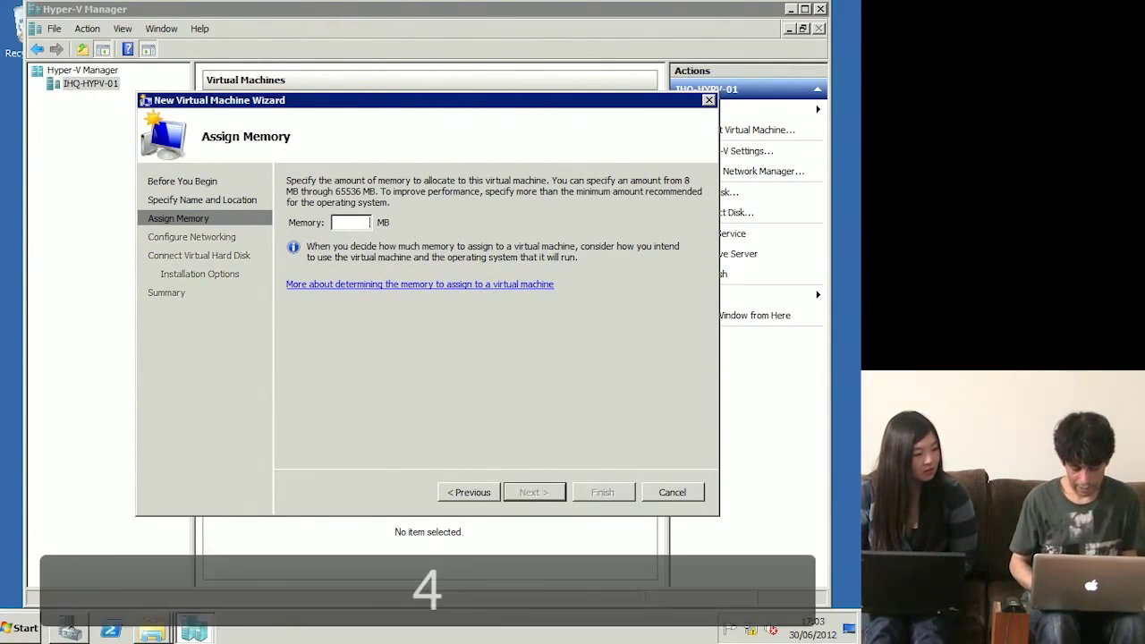
text(4096)
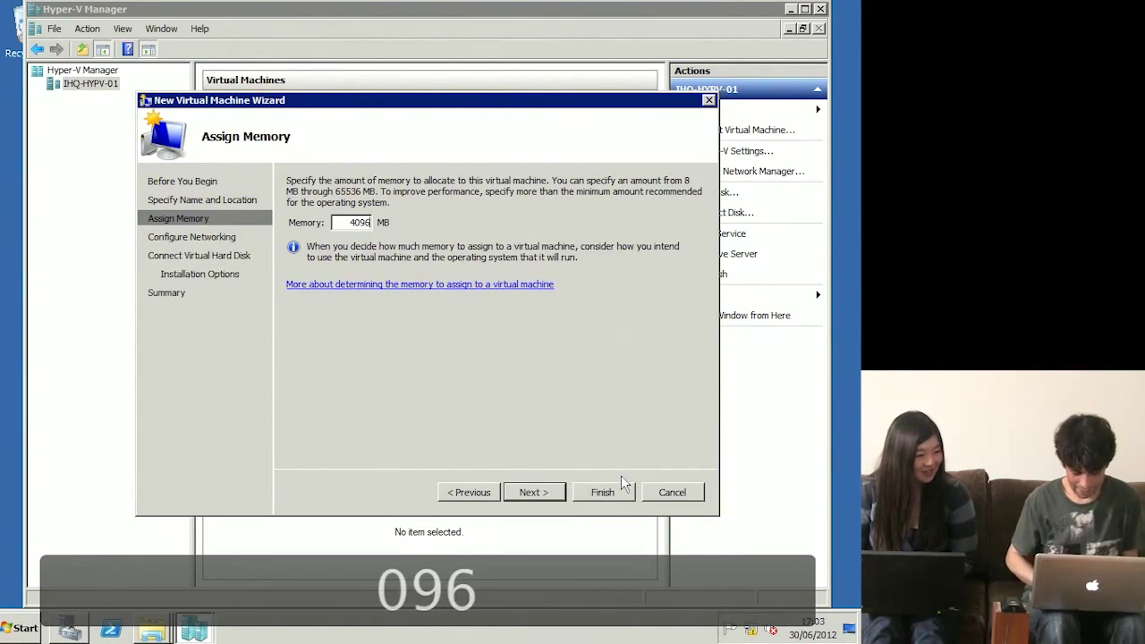
click(533, 493)
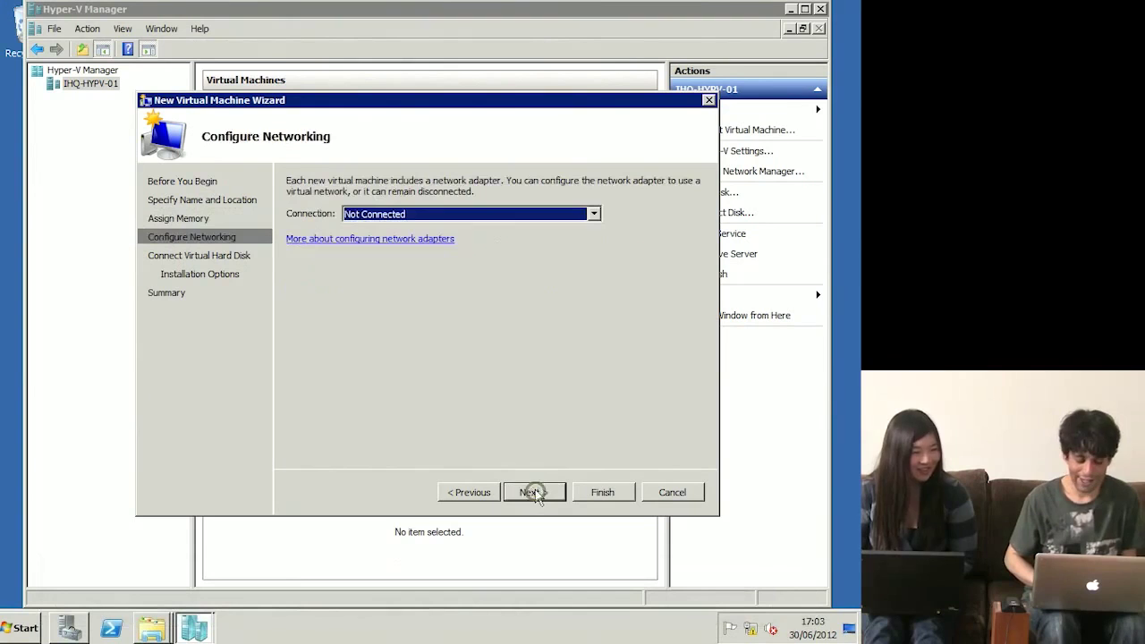
Step: Connect it to Local Area Connection - Virtual Network and accept the default new virtual hard disk
click(532, 215)
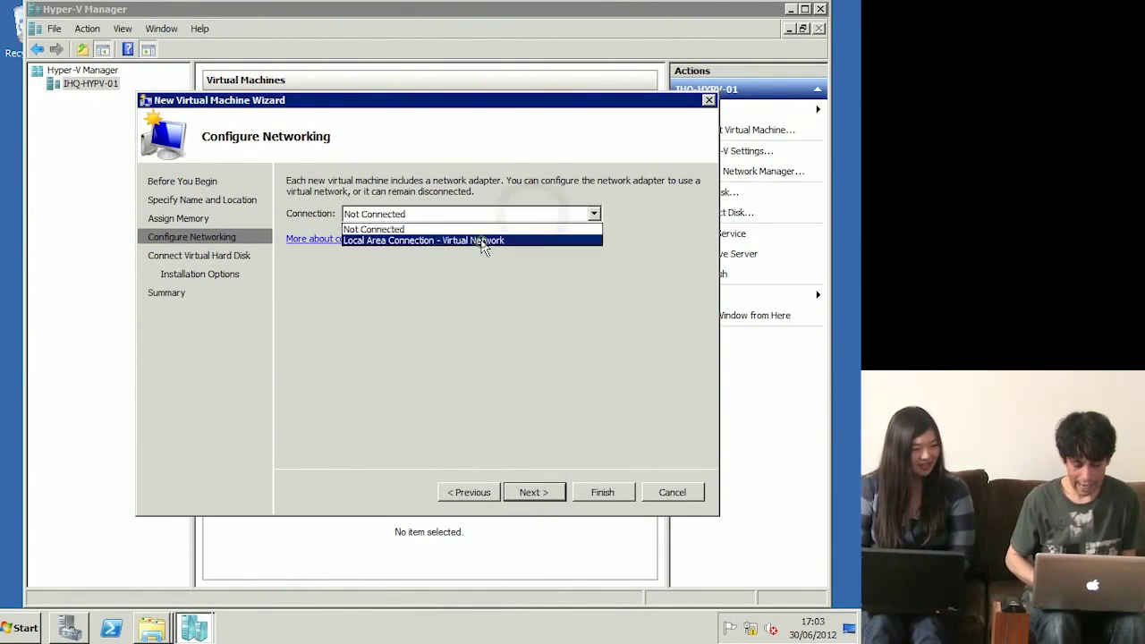
click(482, 242)
click(529, 492)
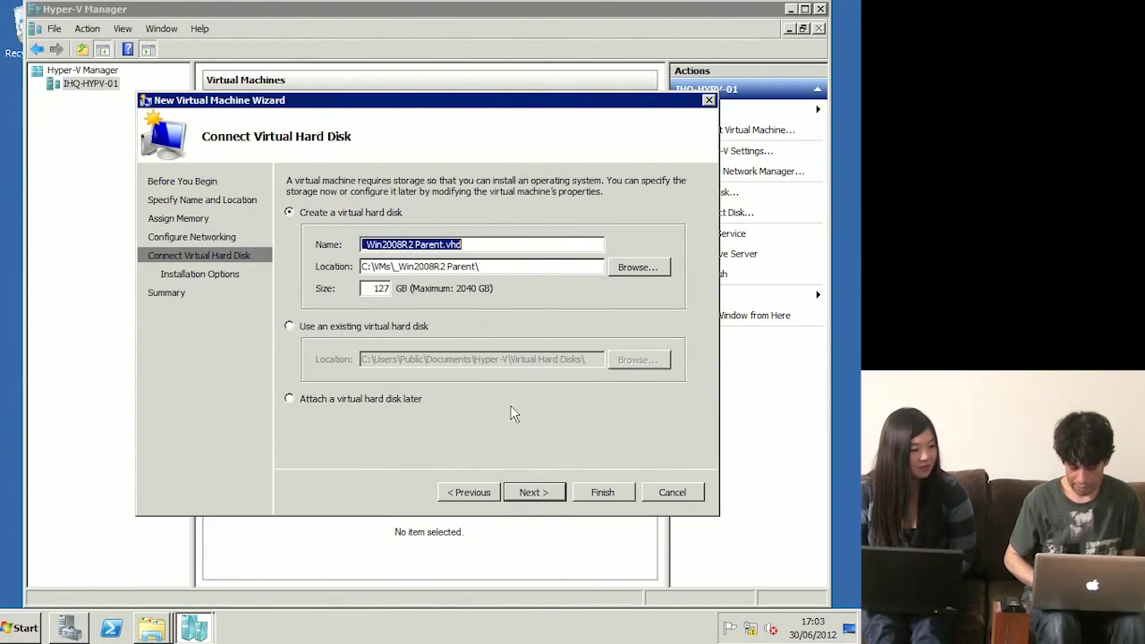
click(539, 502)
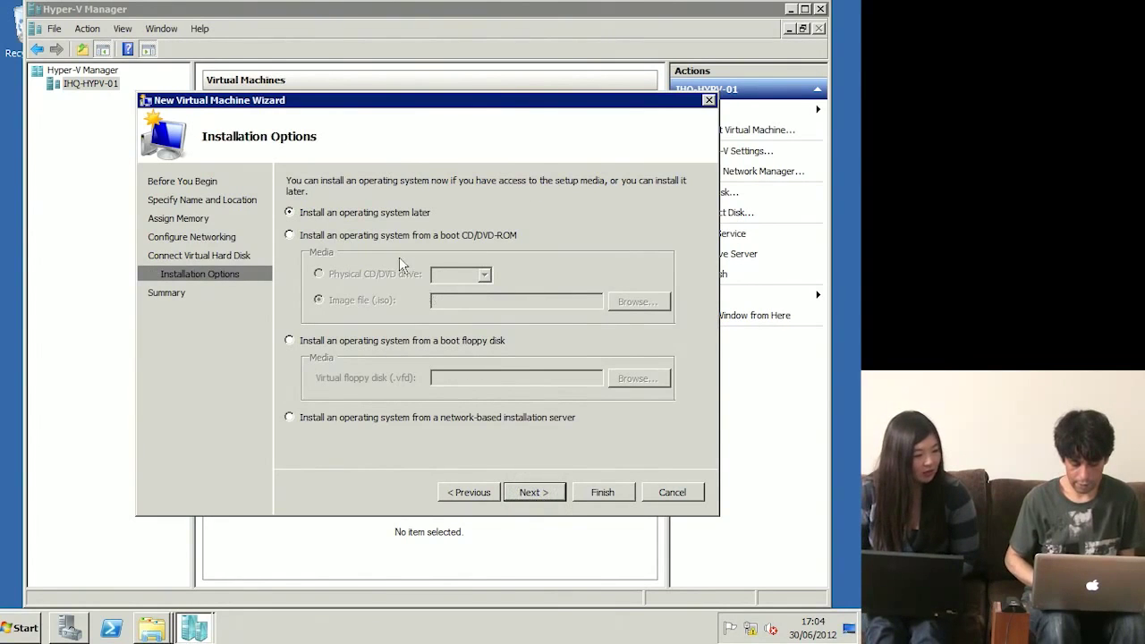
Step: Install the OS from the en_windows_server_2008_r2_standard ISO in D:\iso, then go to the summary
click(379, 240)
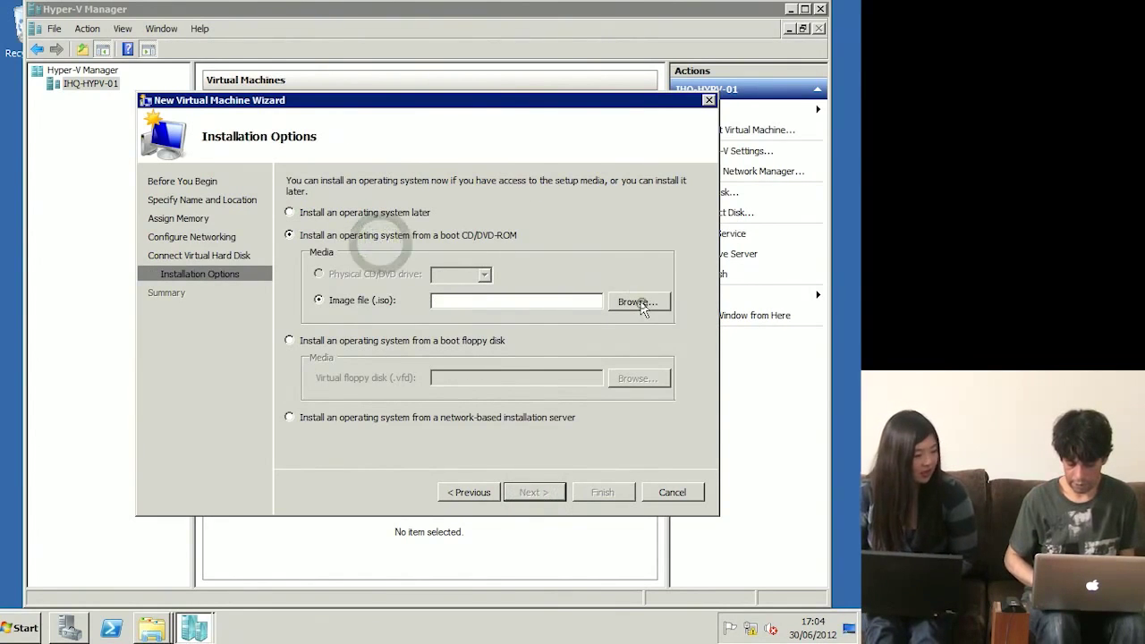
click(639, 302)
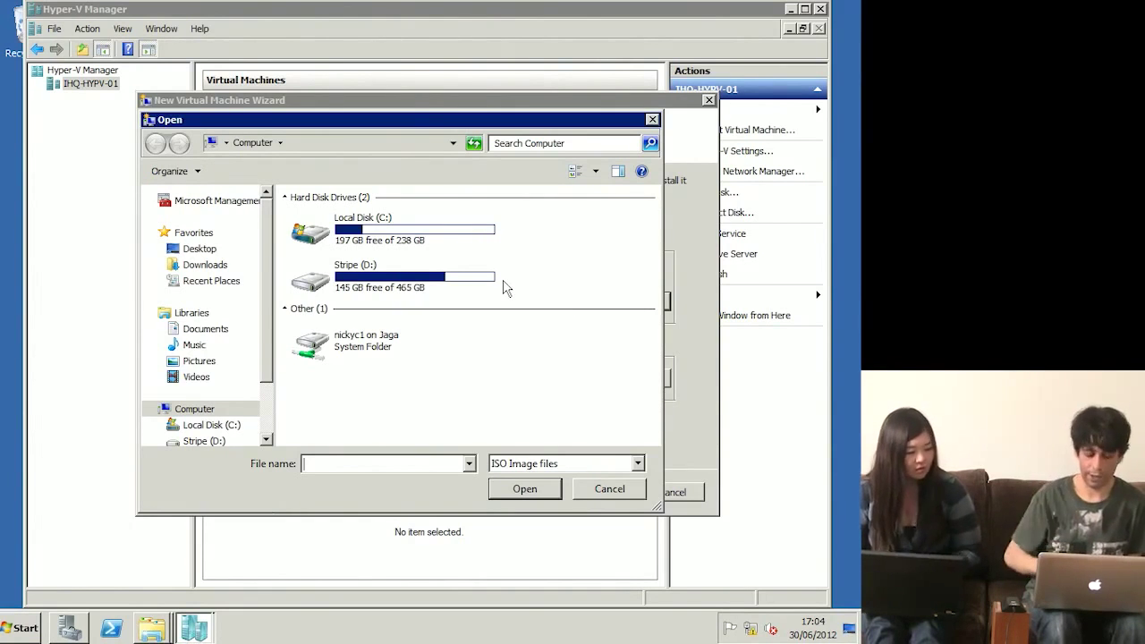
double_click(399, 277)
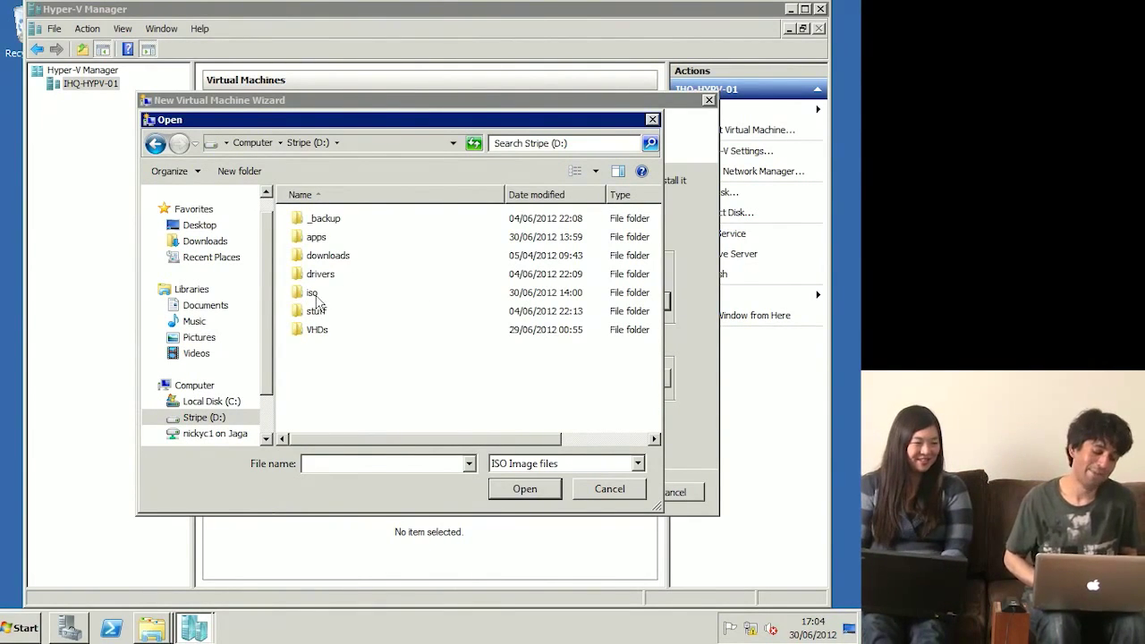
double_click(315, 294)
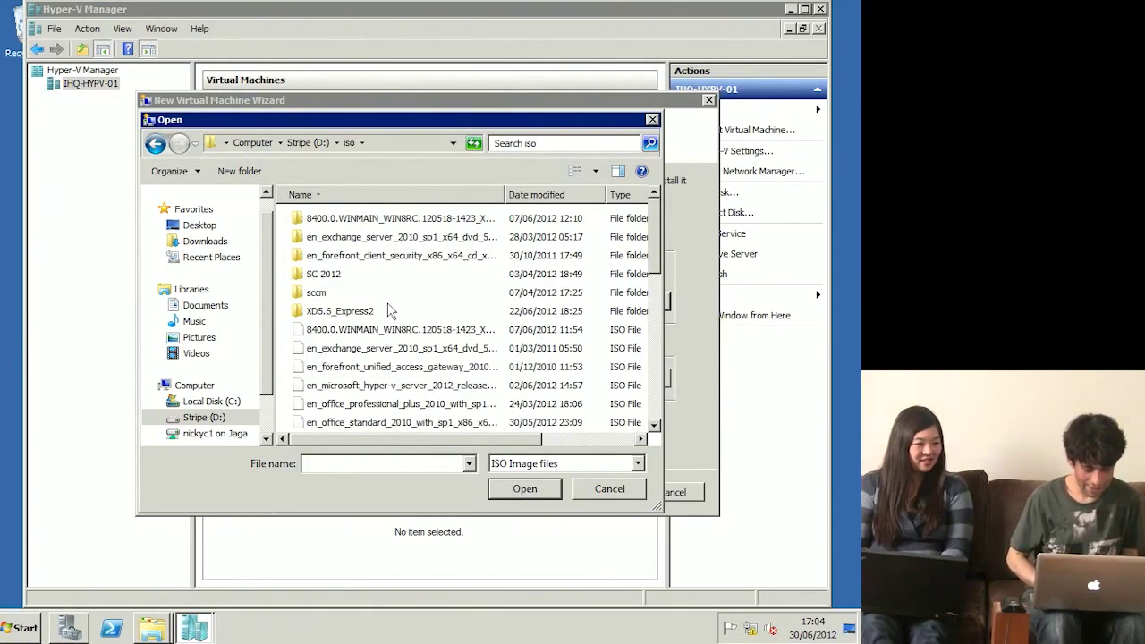
click(391, 349)
scroll(389, 360, down, 5)
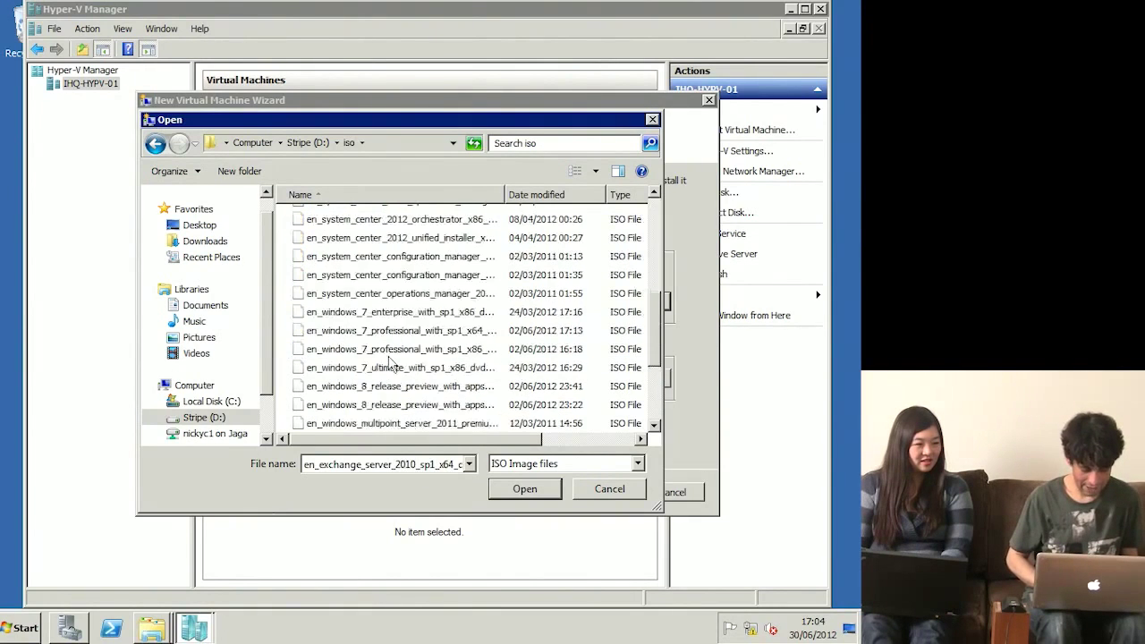
scroll(390, 361, down, 1)
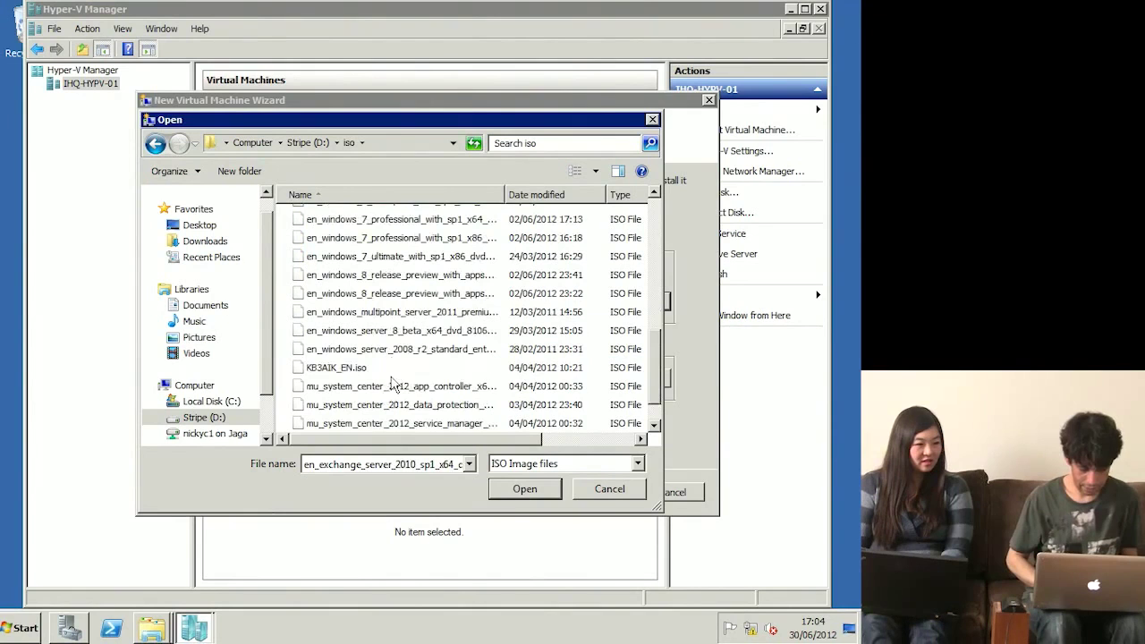
click(391, 389)
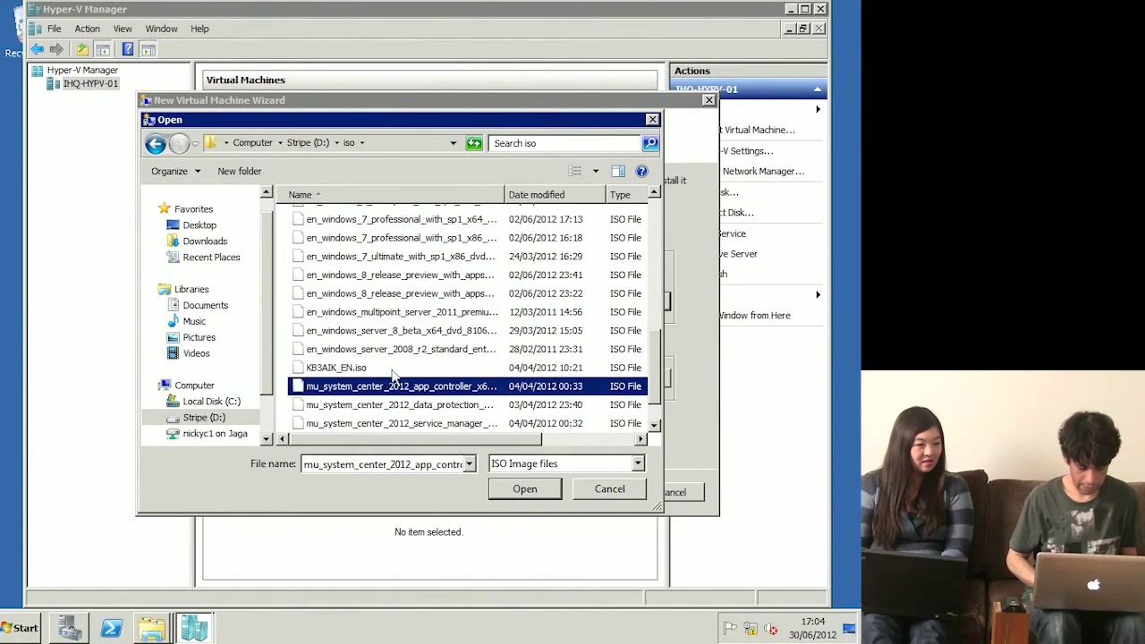
double_click(394, 351)
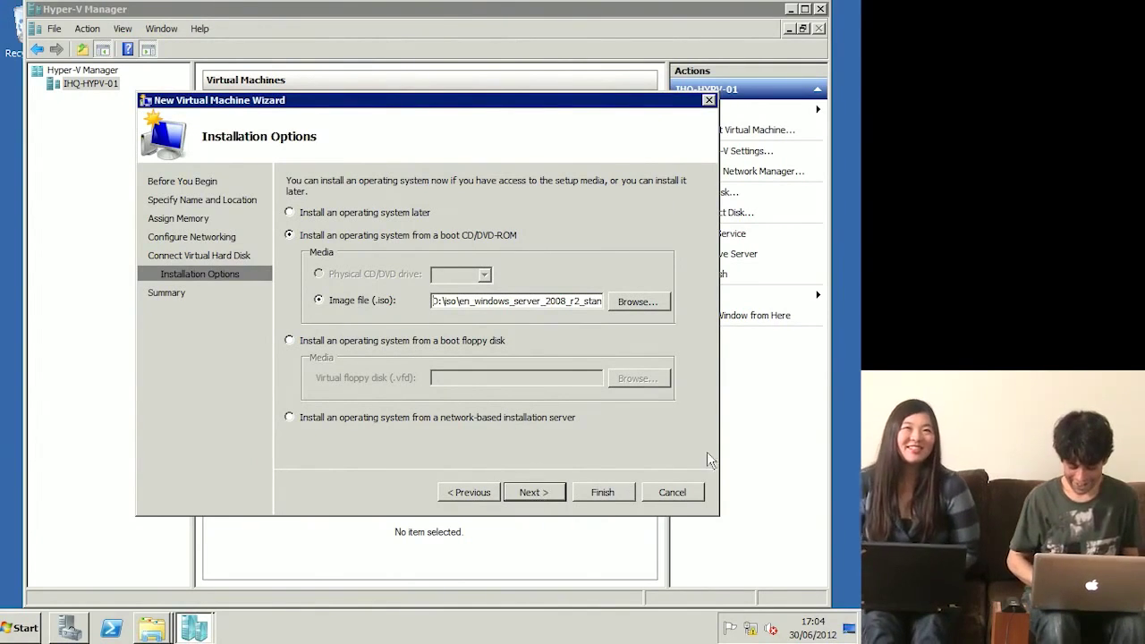
click(537, 493)
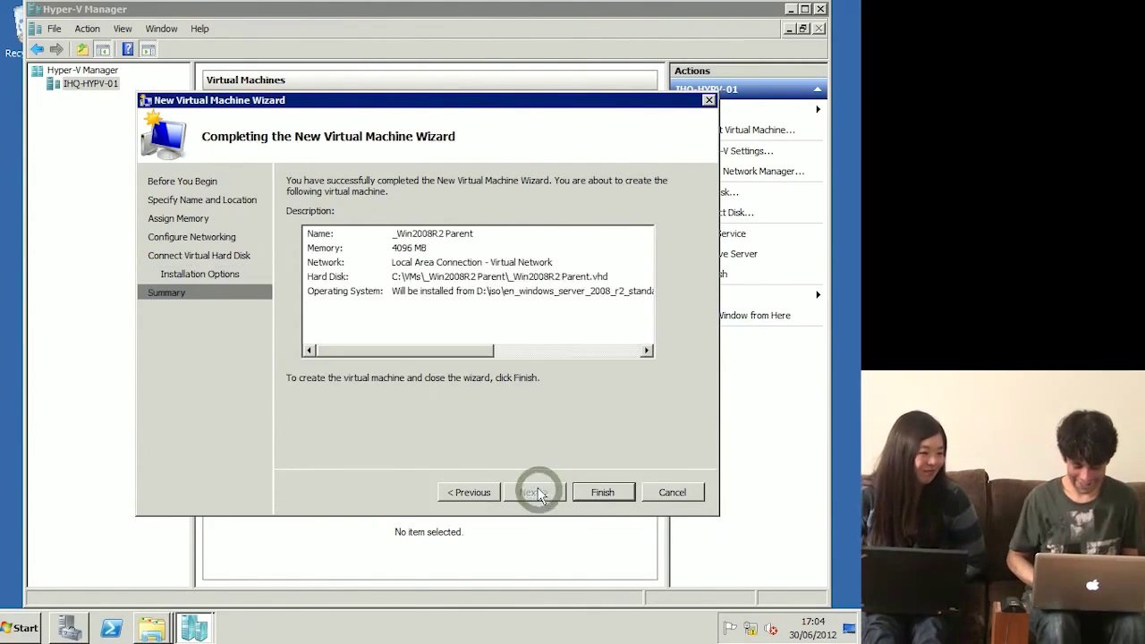
Step: Finish the wizard and start the _Win2008R2 Parent virtual machine
click(612, 490)
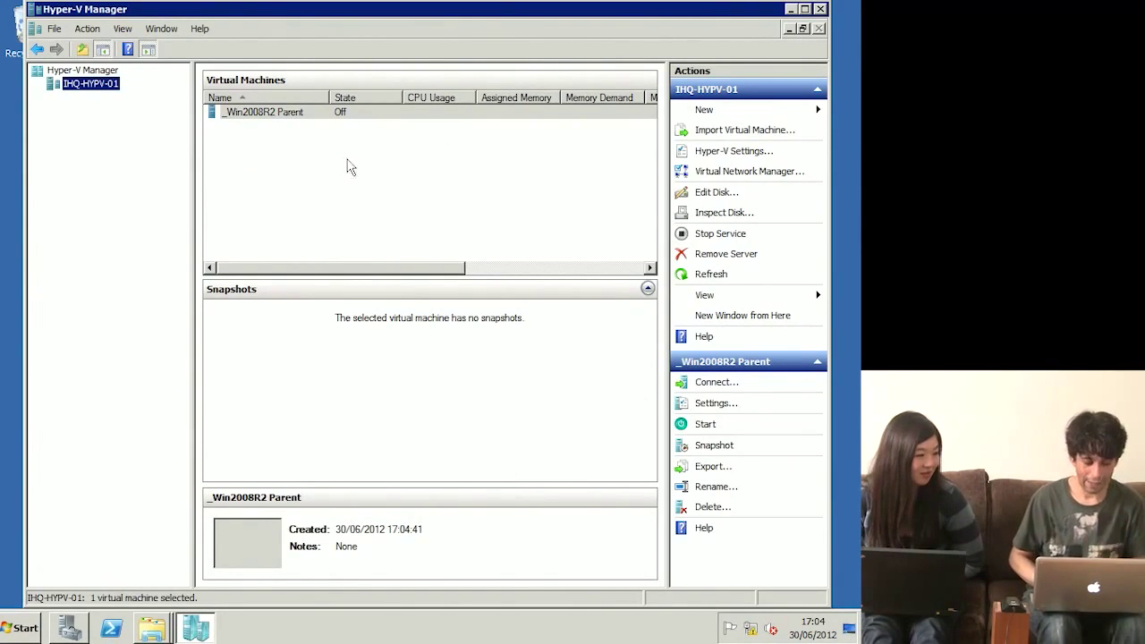
click(257, 113)
right_click(257, 114)
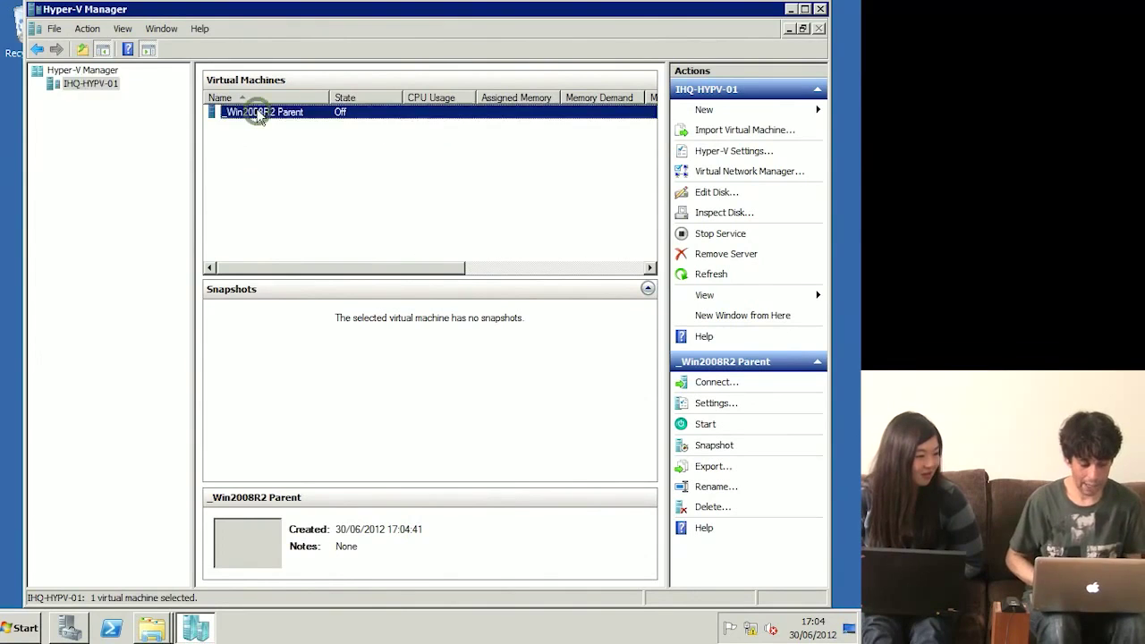
click(283, 161)
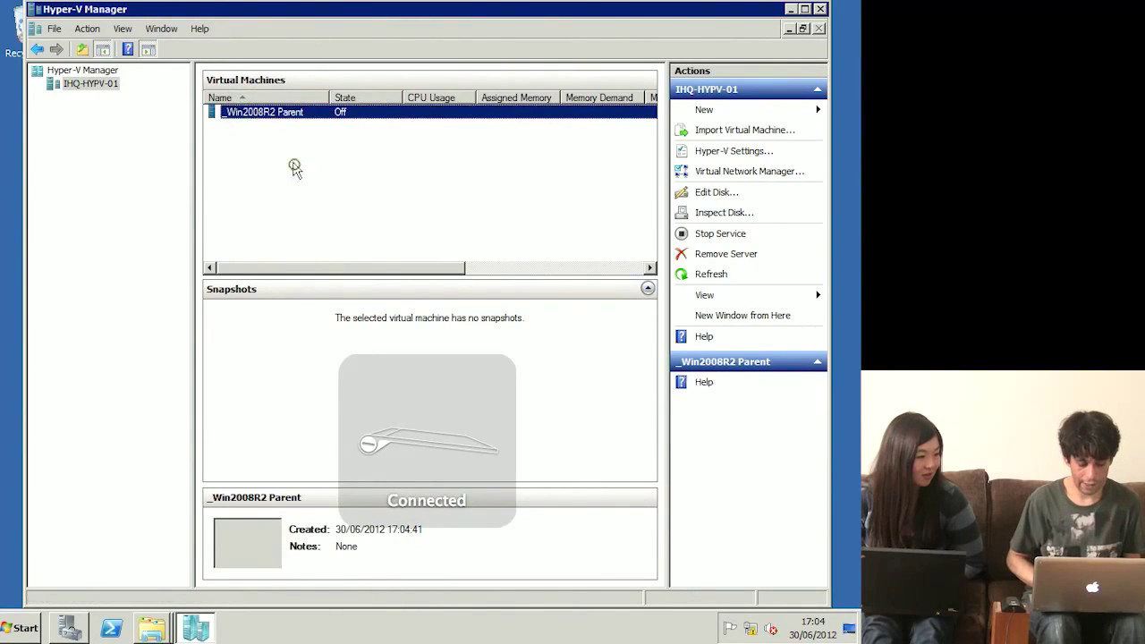
Step: Connect to the running _Win2008R2 Parent VM's console
right_click(315, 120)
click(342, 122)
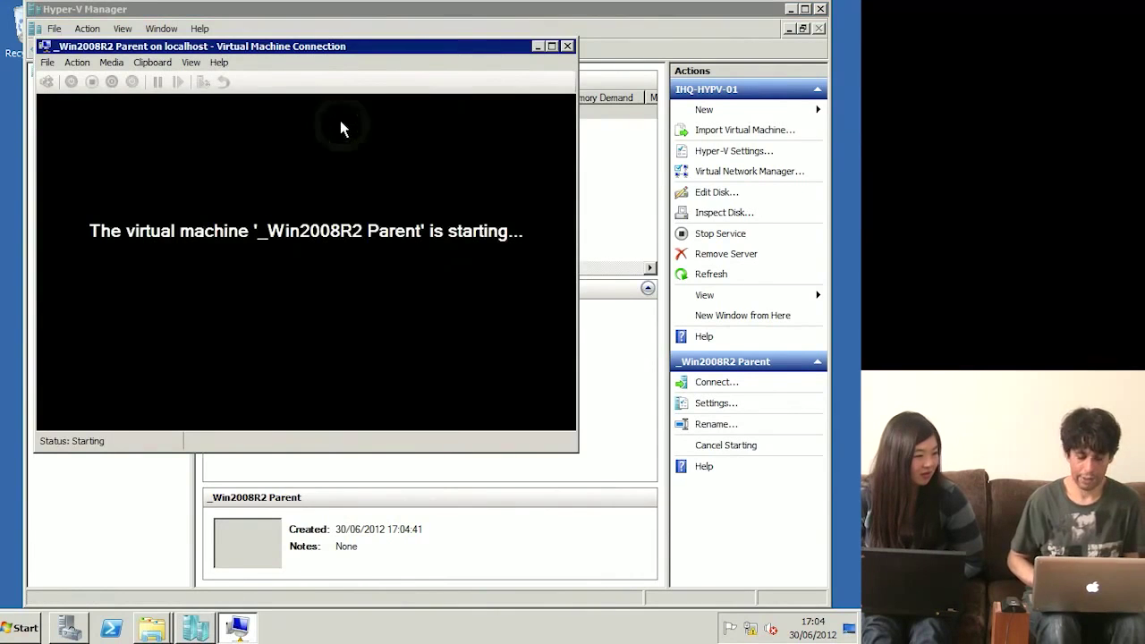
click(358, 168)
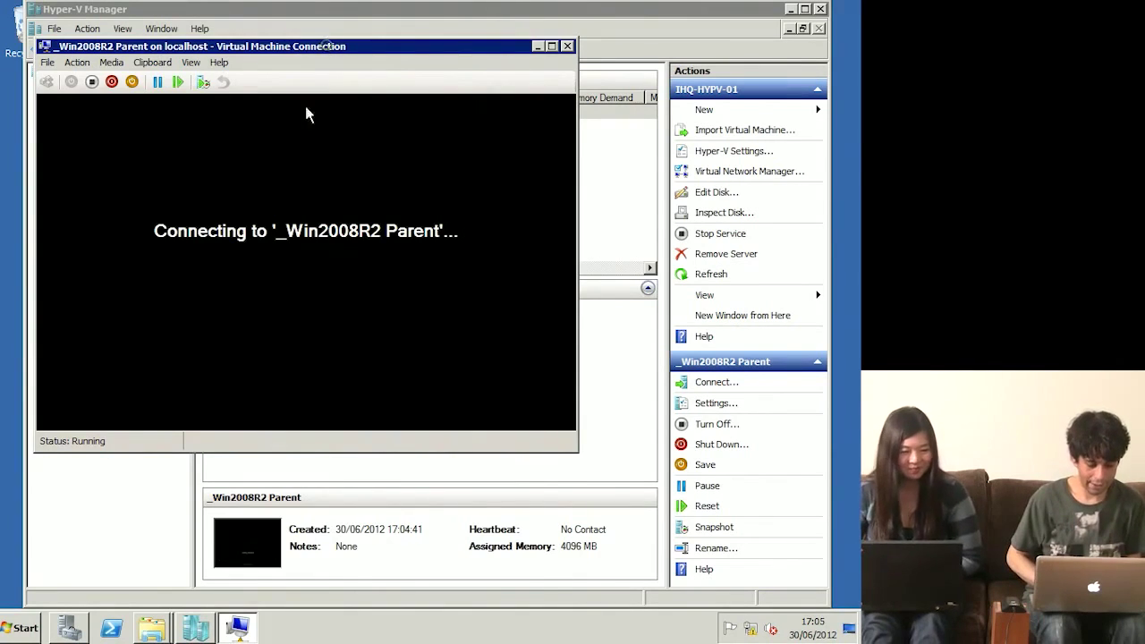
Step: Maximize the VM console and set the time and currency format to English (United Kingdom)
drag(326, 46, 290, 187)
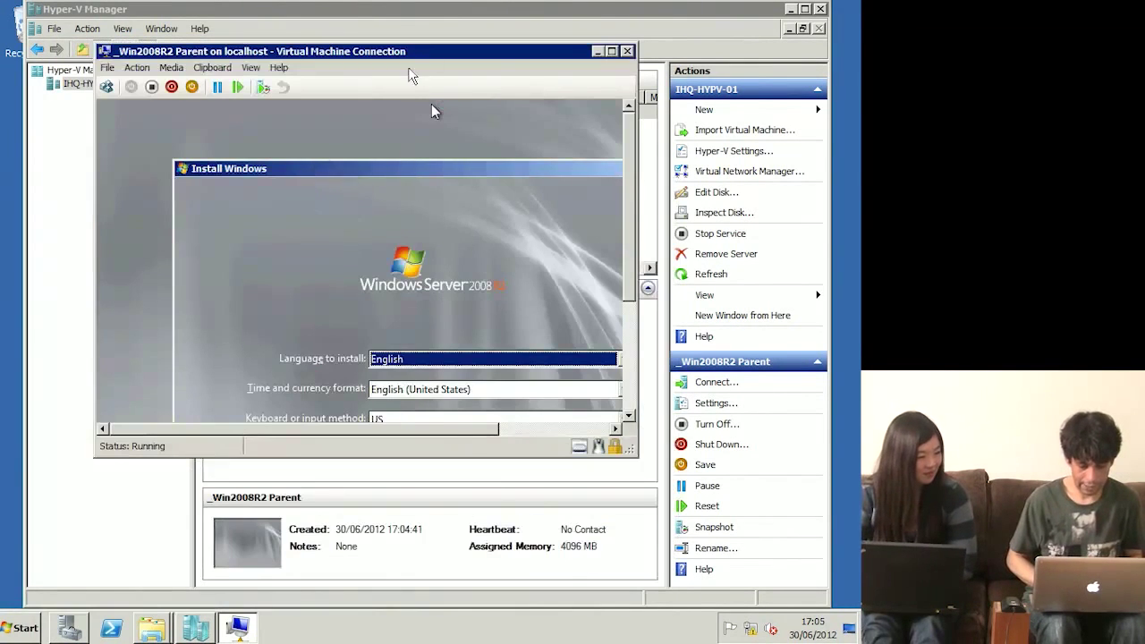
double_click(399, 49)
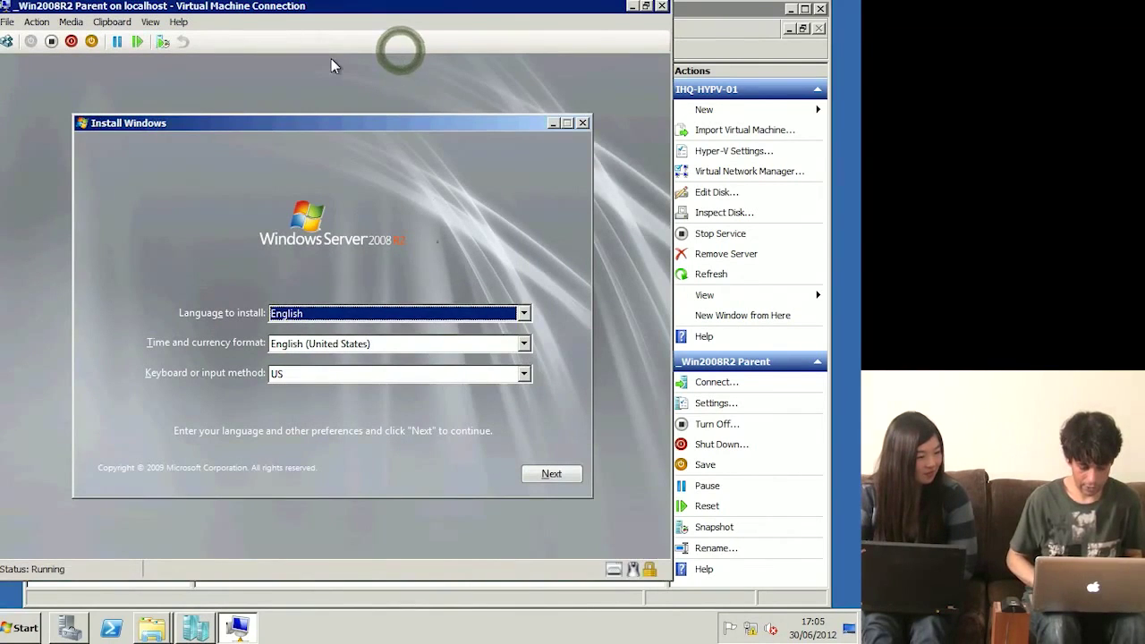
key(Tab)
key(Up)
key(Tab)
key(Tab)
Step: Start the install and select Windows Server 2008 R2 Enterprise (Full Installation)
key(Return)
click(355, 302)
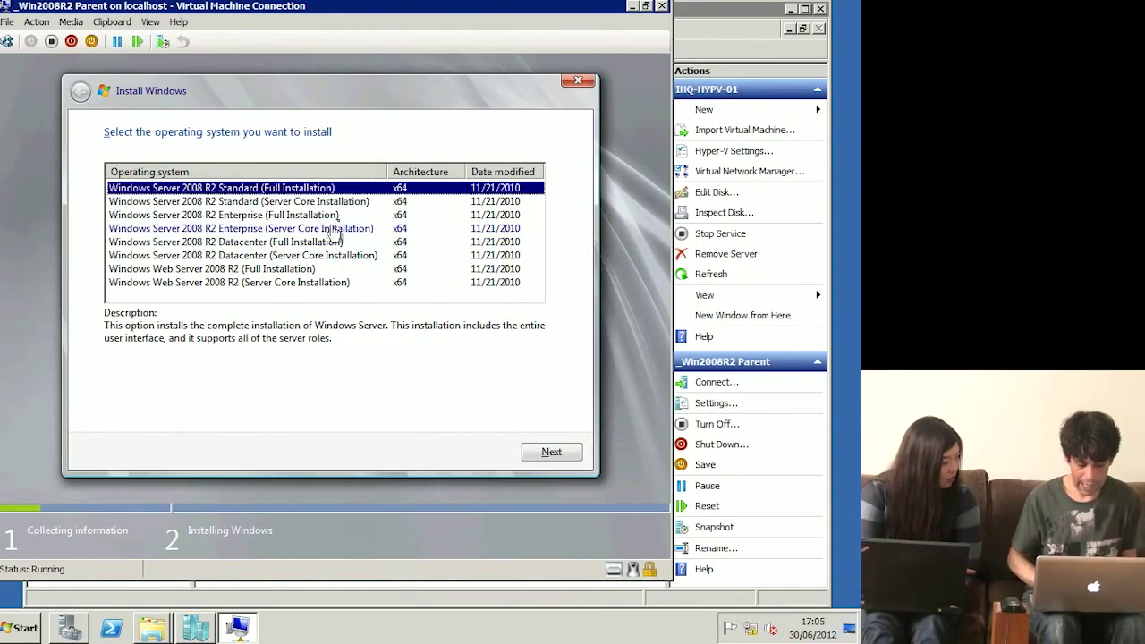
click(330, 216)
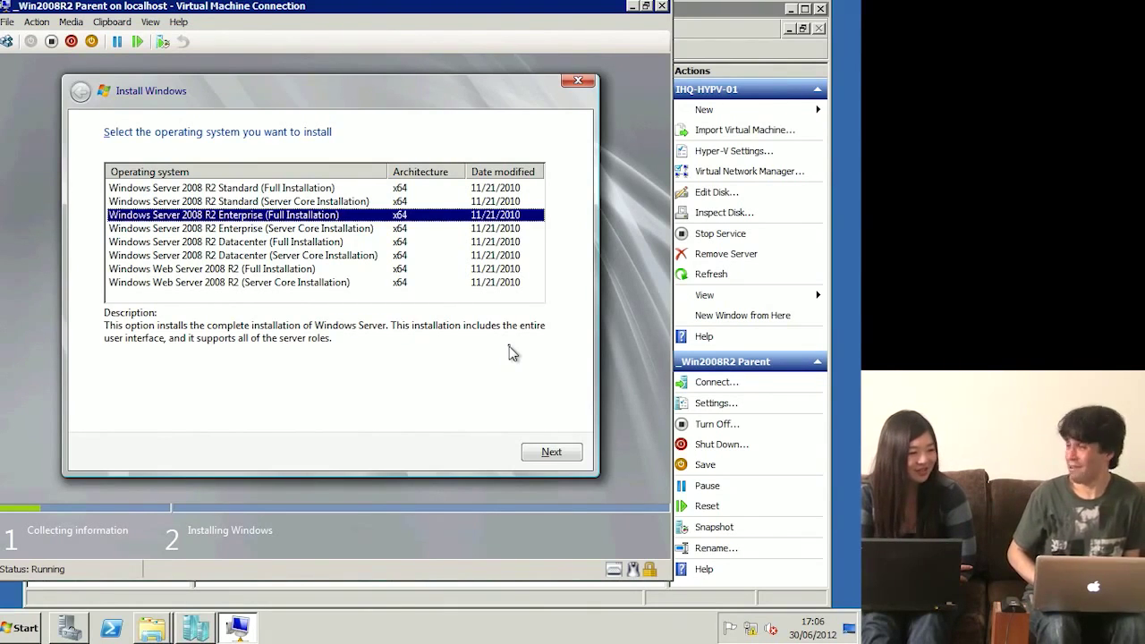
Step: Accept the license terms and run a Custom install onto Disk 0's 127 GB unallocated space
click(549, 451)
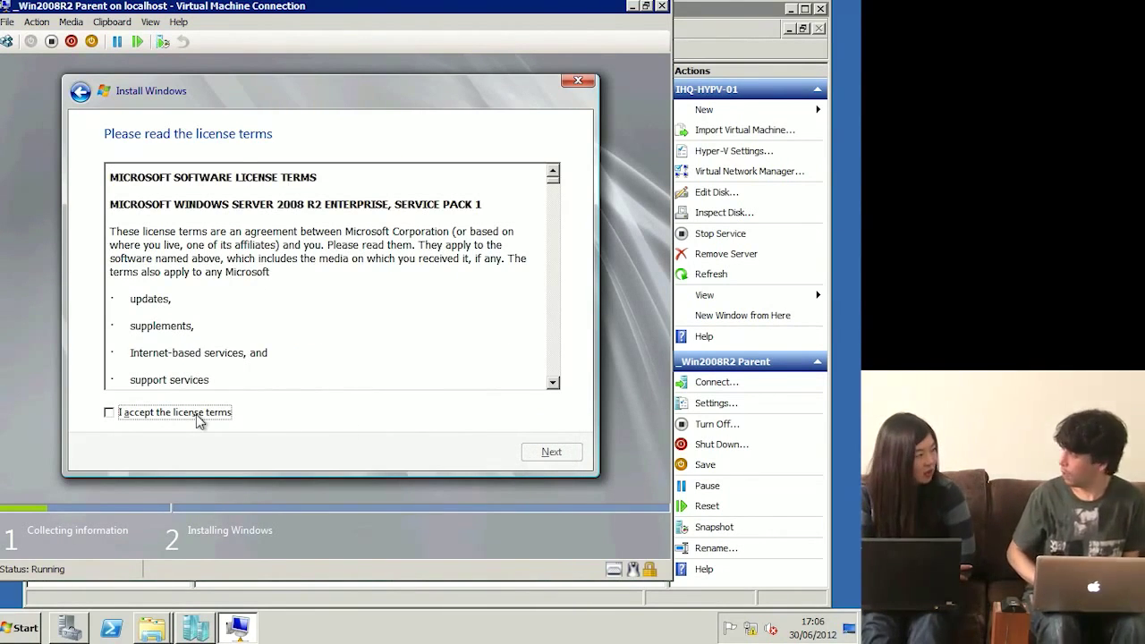
click(138, 412)
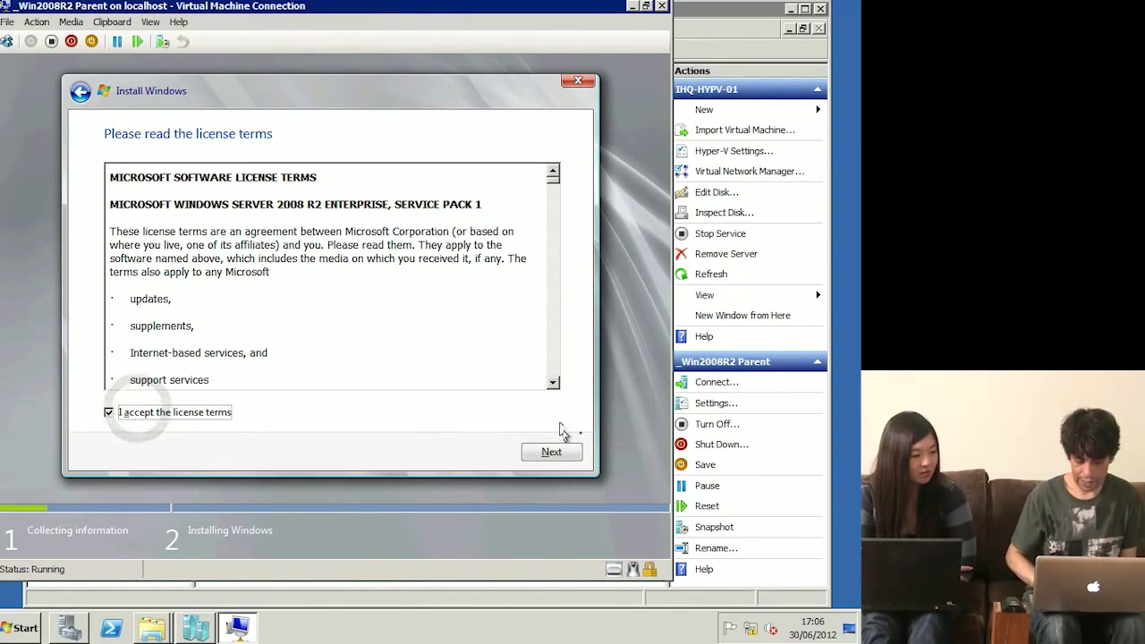
click(557, 453)
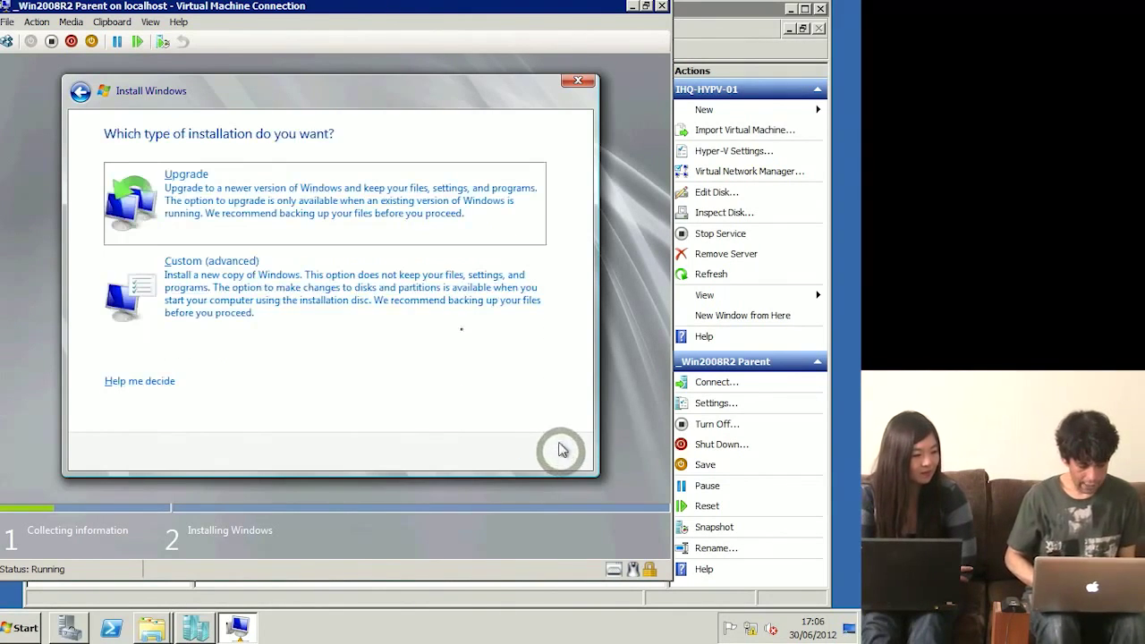
click(411, 305)
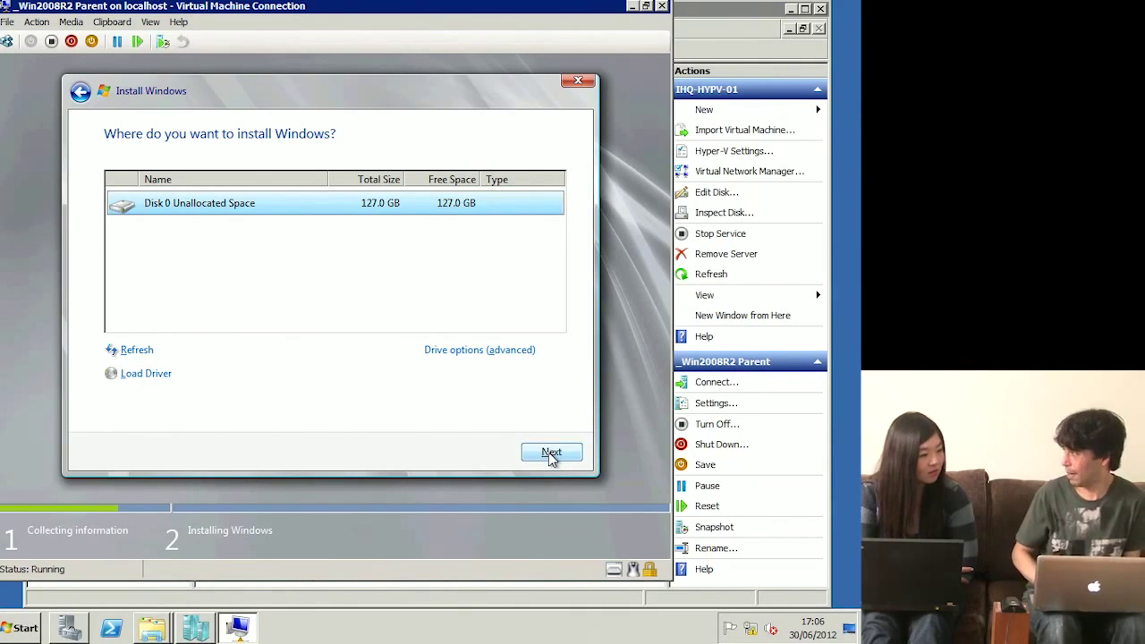
click(551, 453)
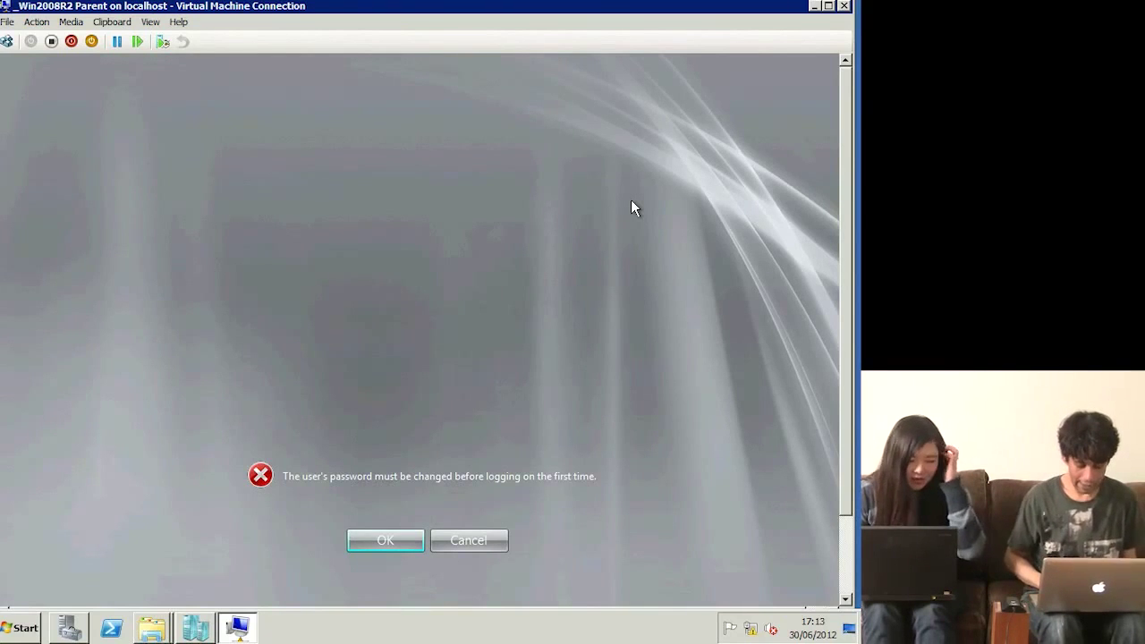
Step: Enter and confirm a new Administrator password, then acknowledge the password-changed notice
click(387, 540)
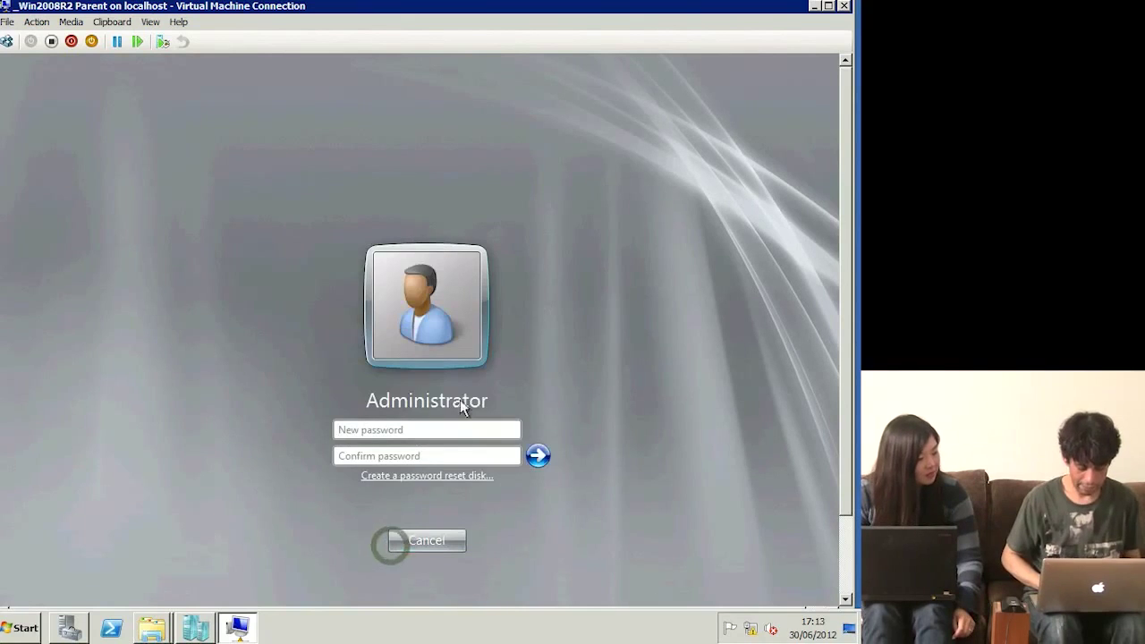
text(Passw0rd)
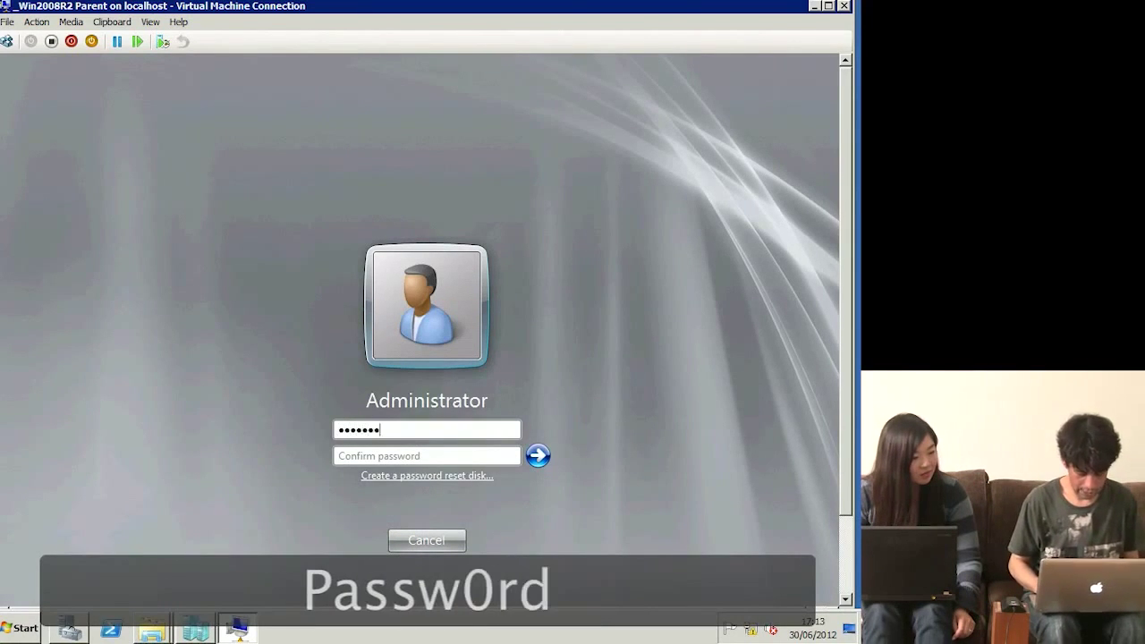
key(Tab)
text(Passw0rd)
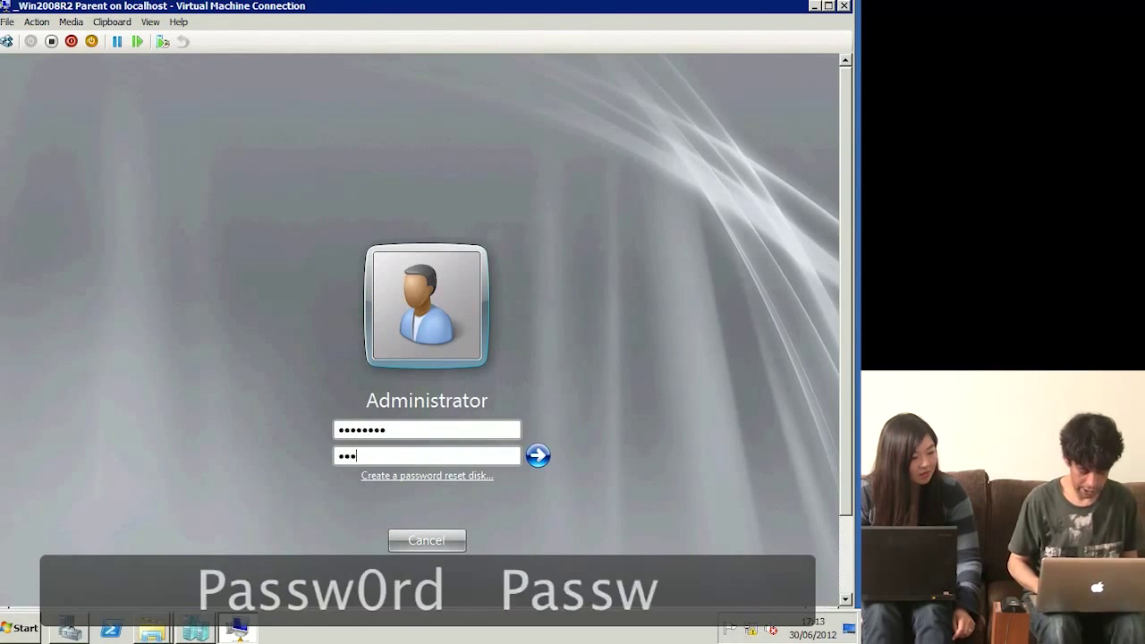
key(Return)
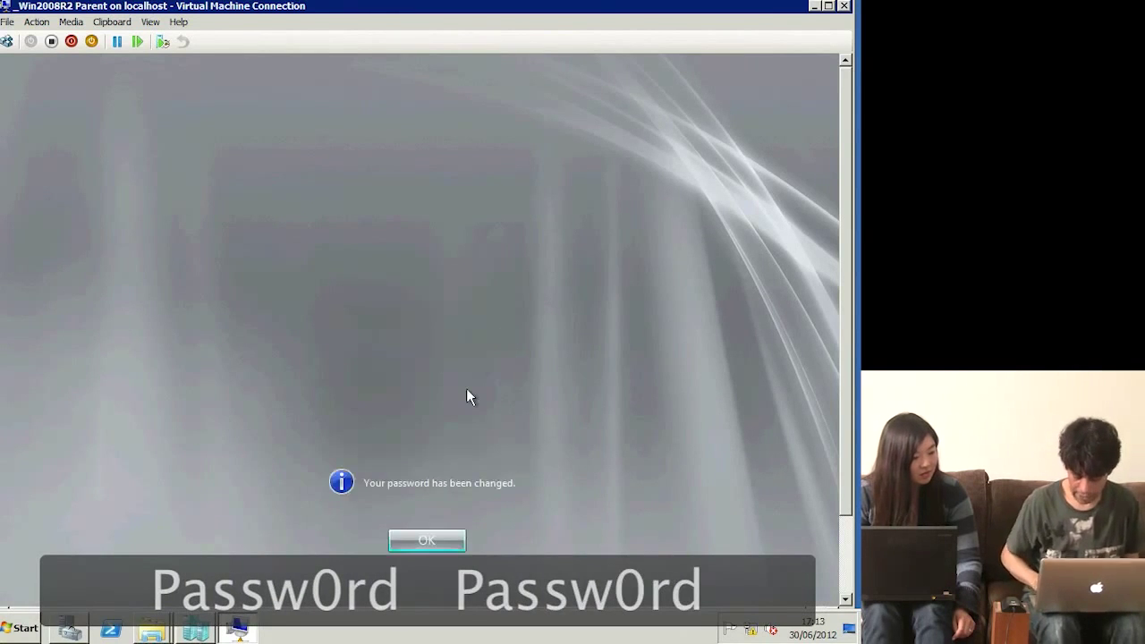
key(Return)
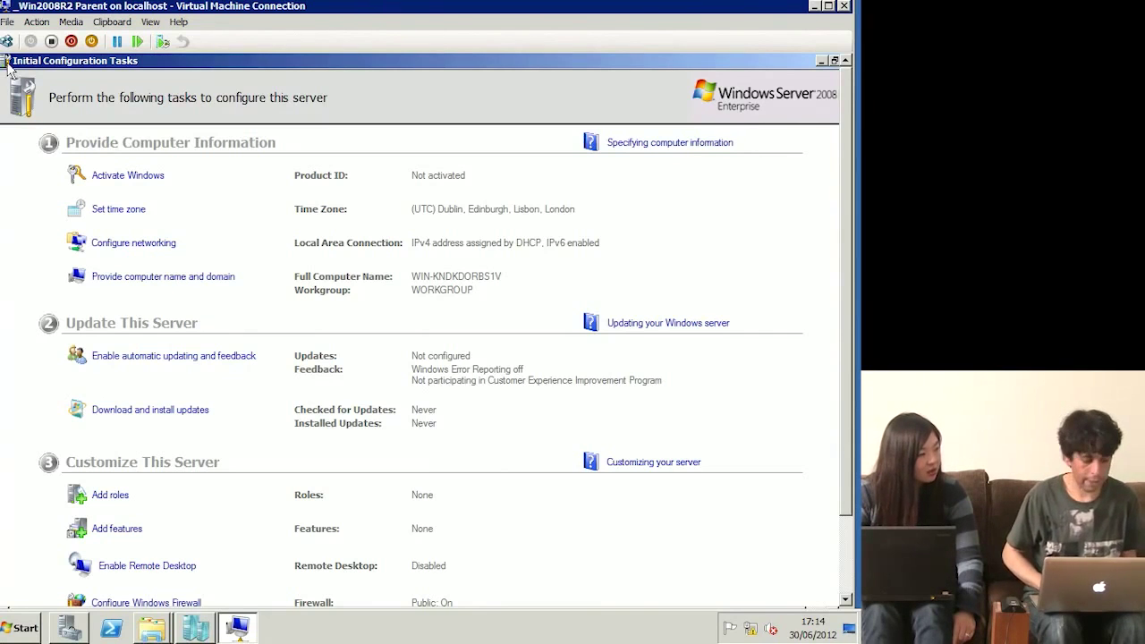
Step: Close the Initial Configuration Tasks window
double_click(7, 62)
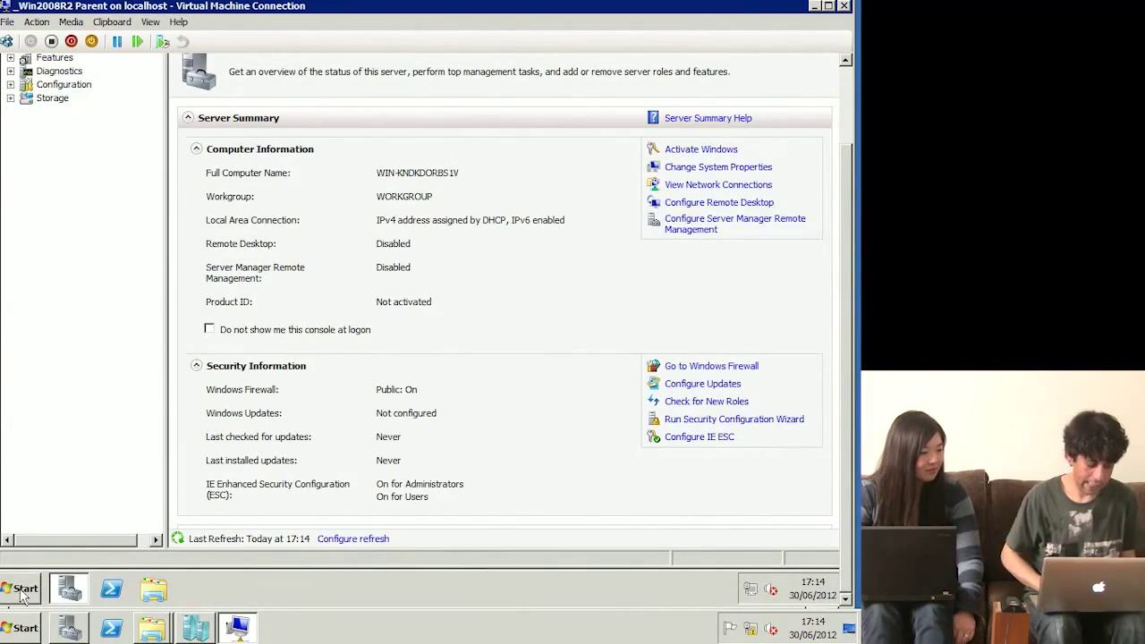
Step: From Computer Properties, turn on automatic updates and install the newer Windows Update software
click(23, 592)
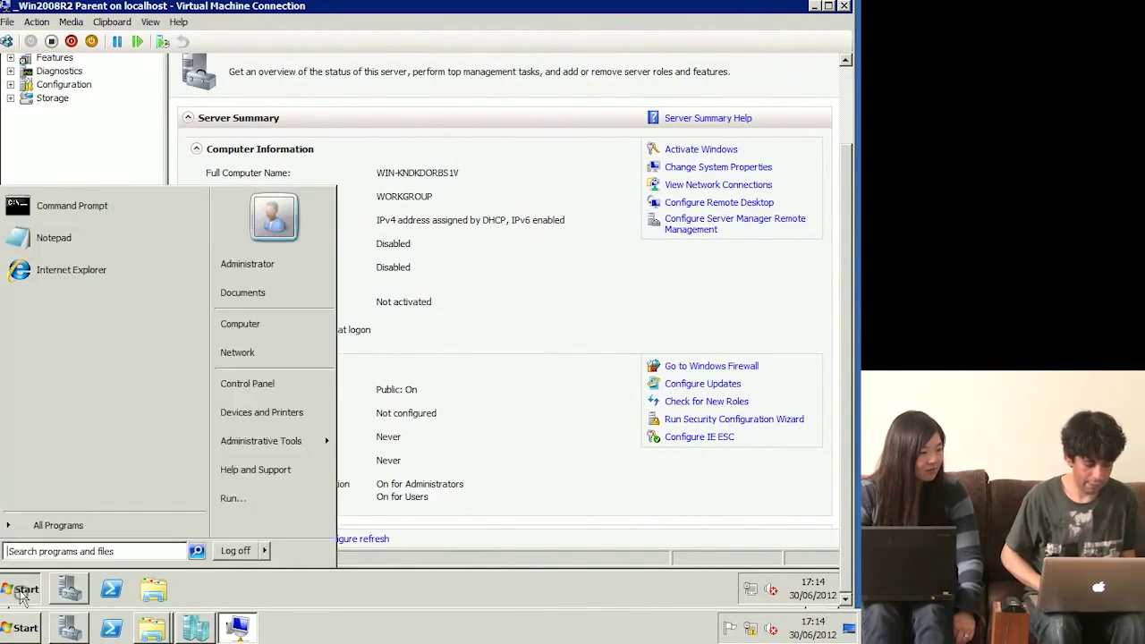
right_click(258, 331)
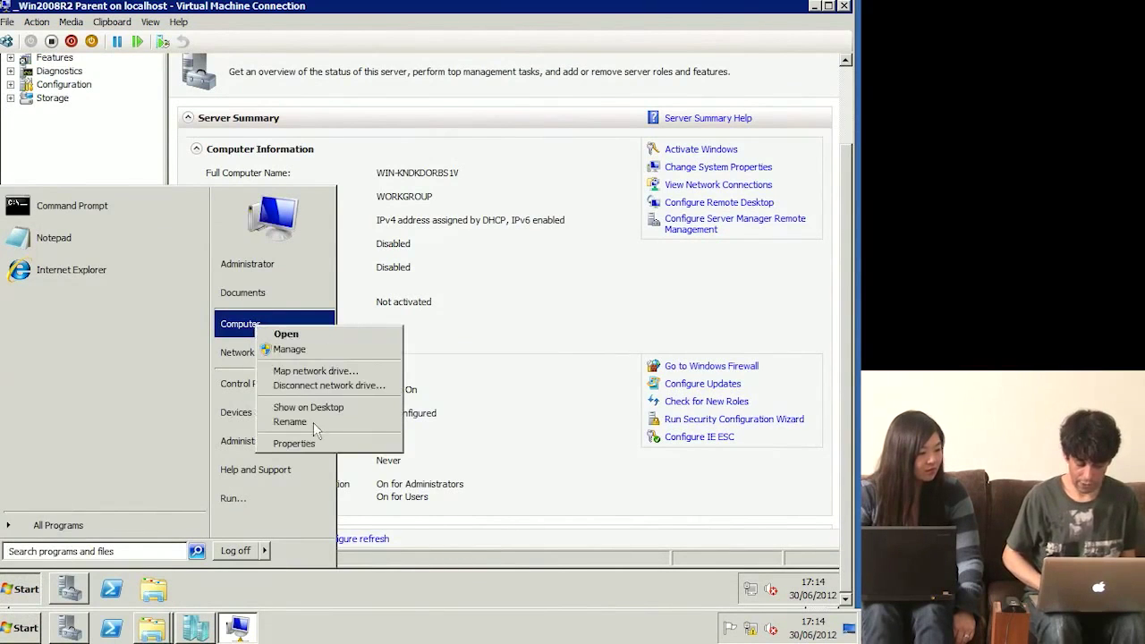
click(344, 444)
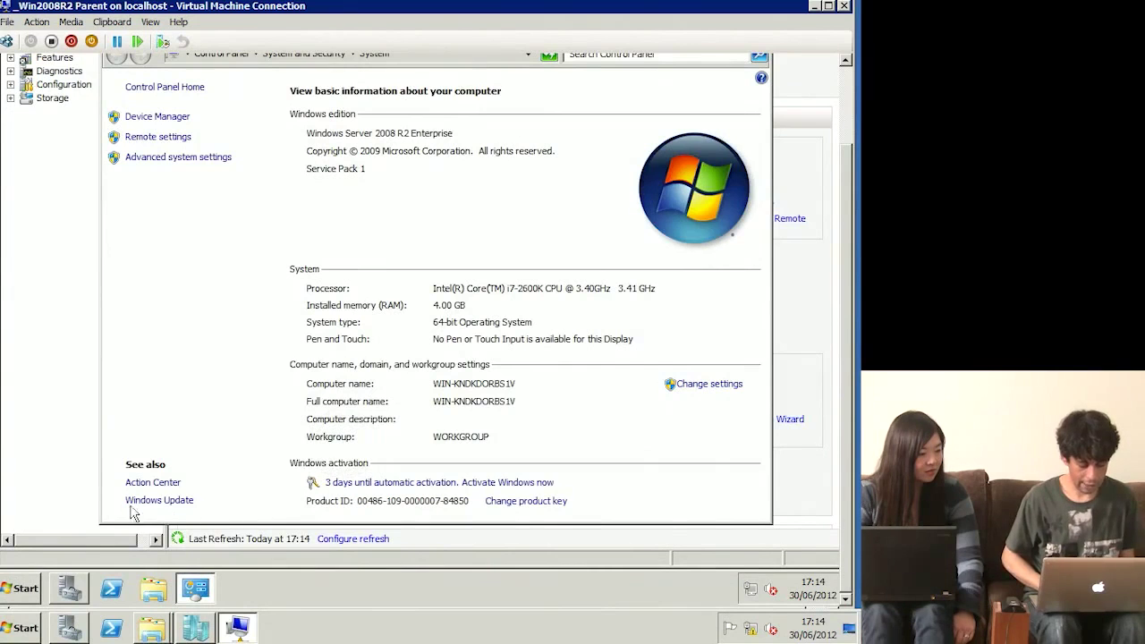
click(161, 501)
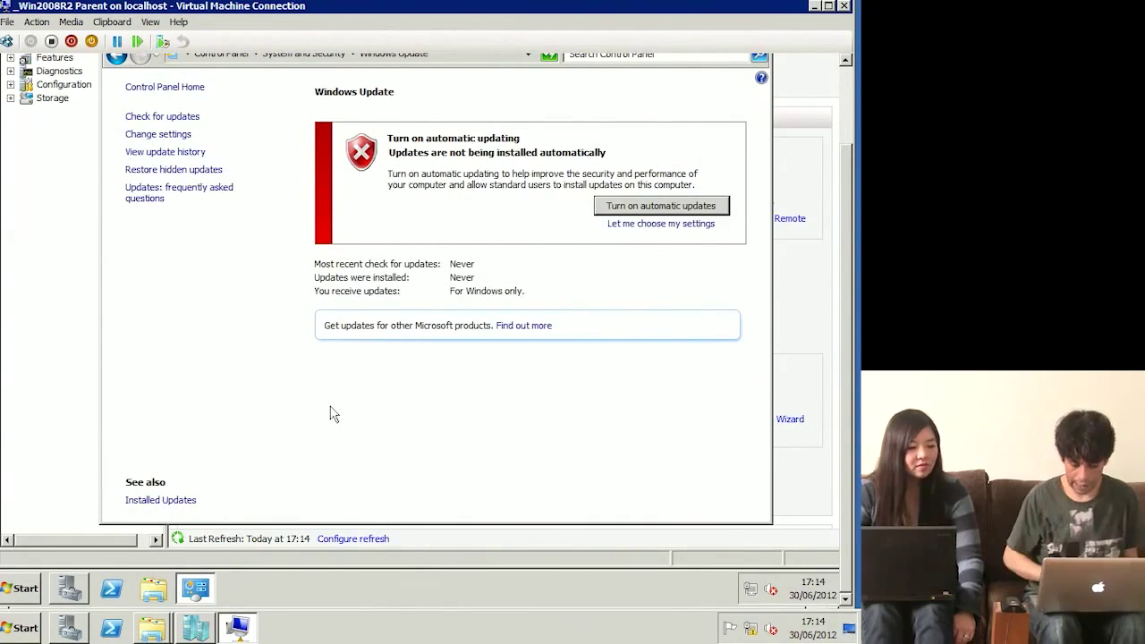
click(605, 207)
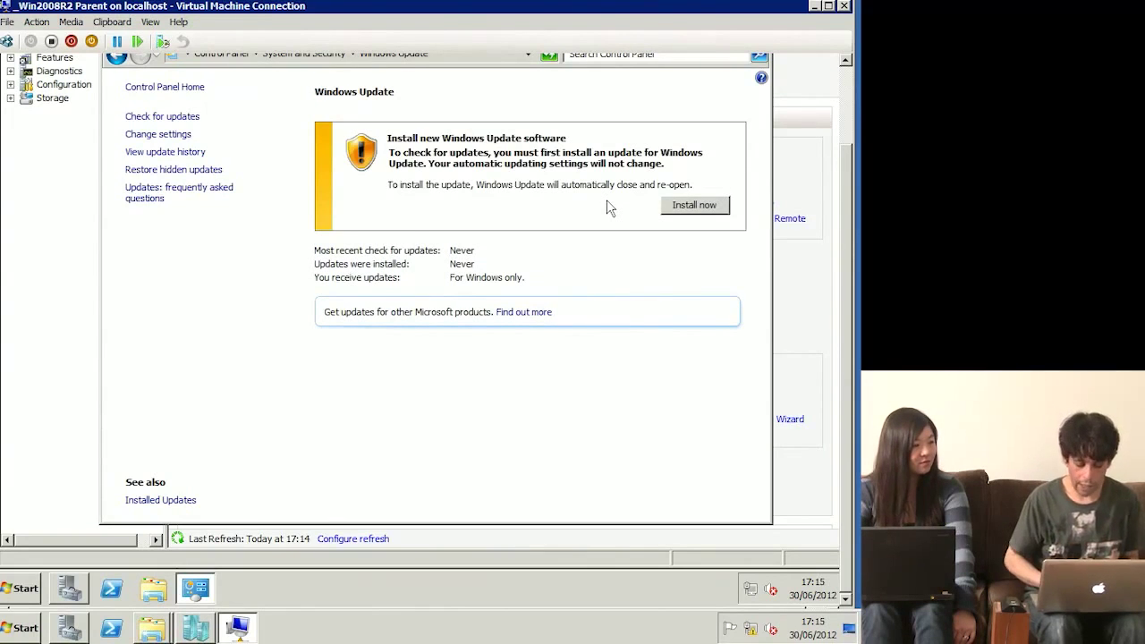
click(711, 206)
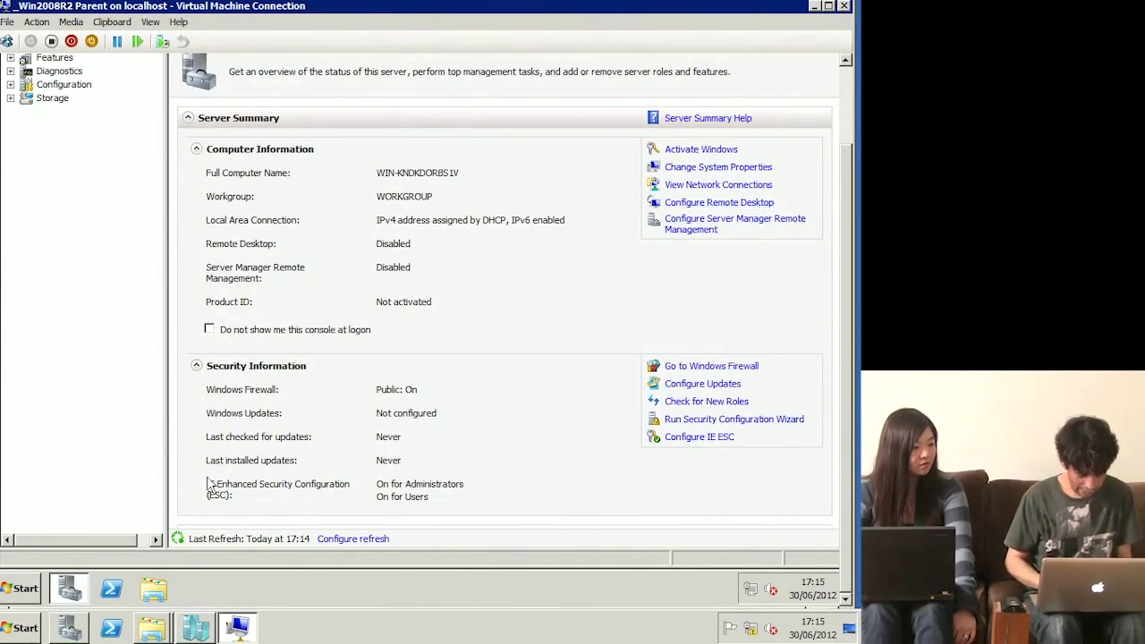
Step: Tick 'Do not show me this console at logon' and close Server Manager
click(209, 329)
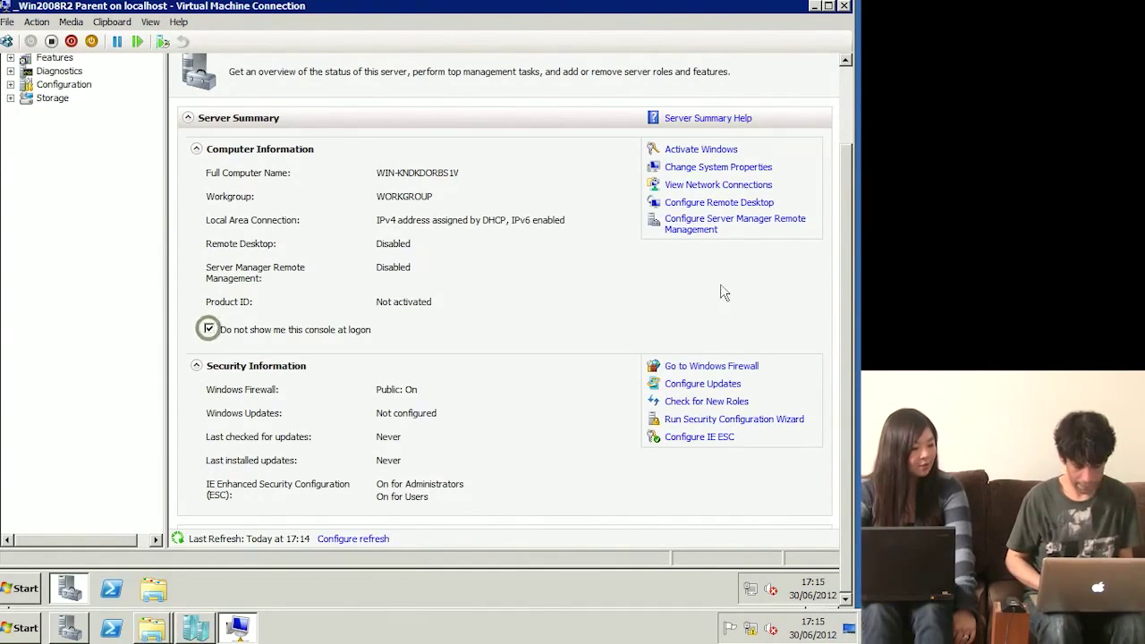
click(846, 88)
double_click(809, 67)
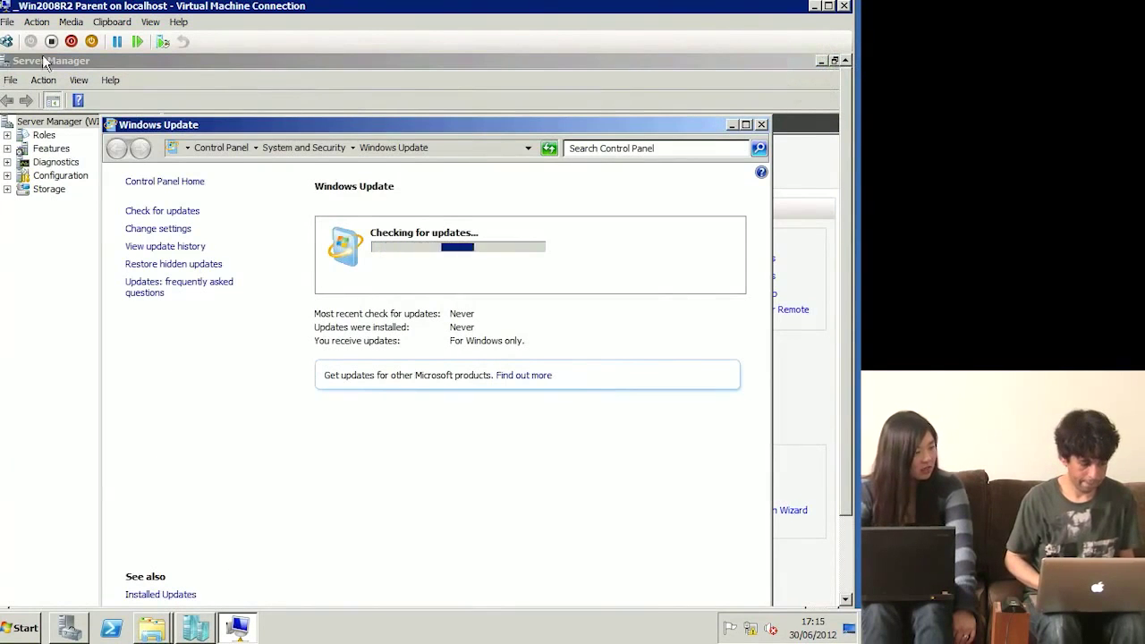
click(4, 61)
click(29, 166)
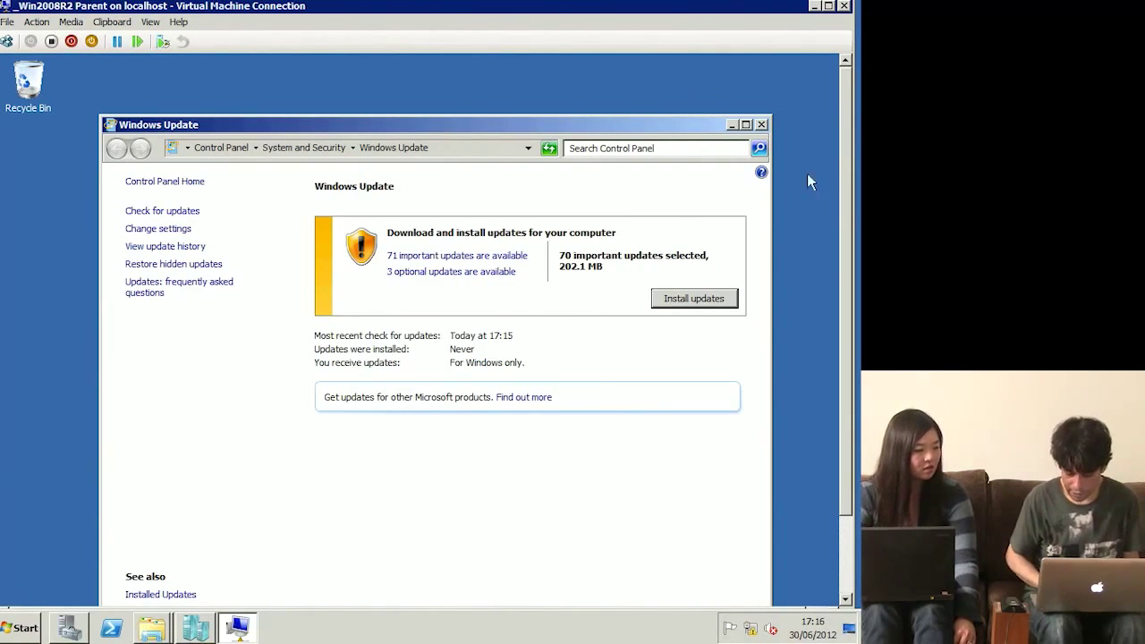
Step: Accept the Malicious Software Removal Tool licence and start downloading the 70 updates, retrying once
click(678, 302)
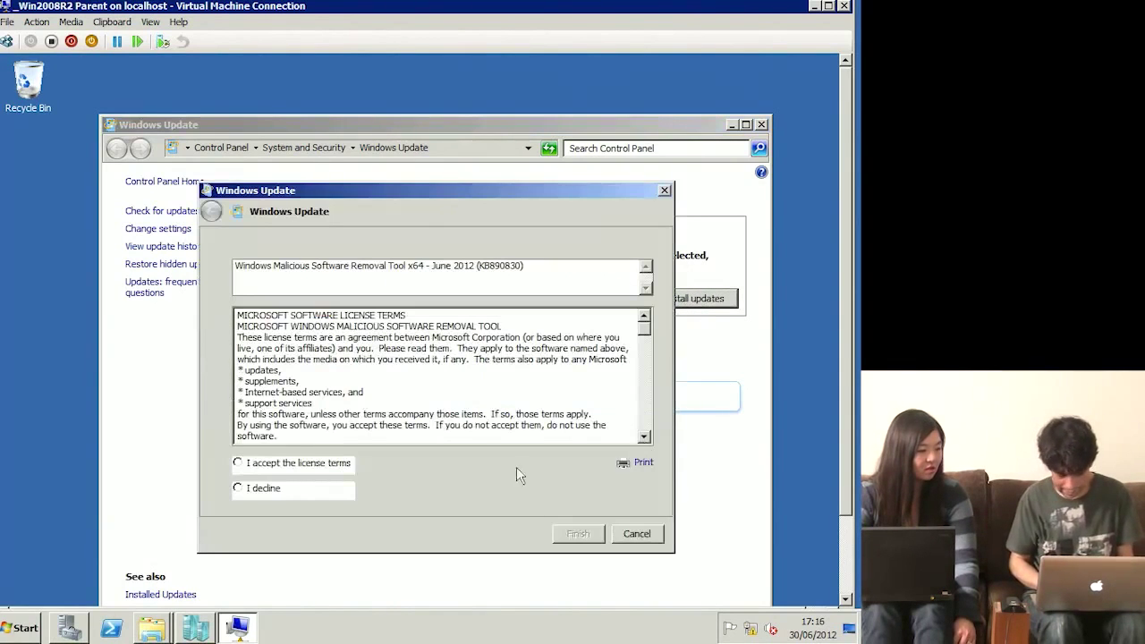
click(244, 469)
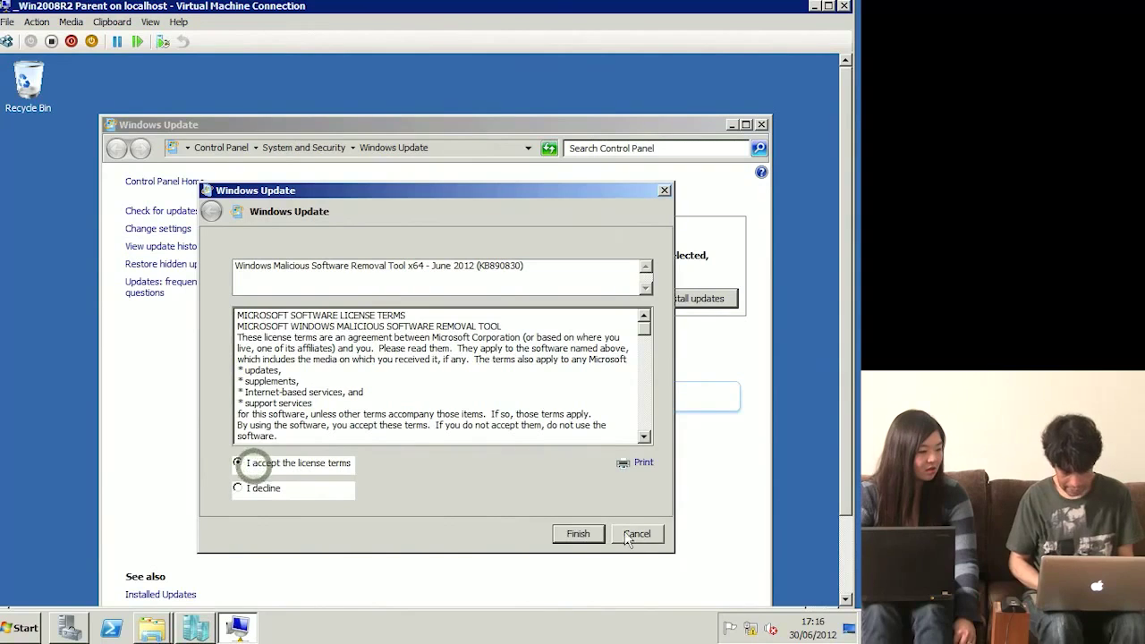
click(577, 534)
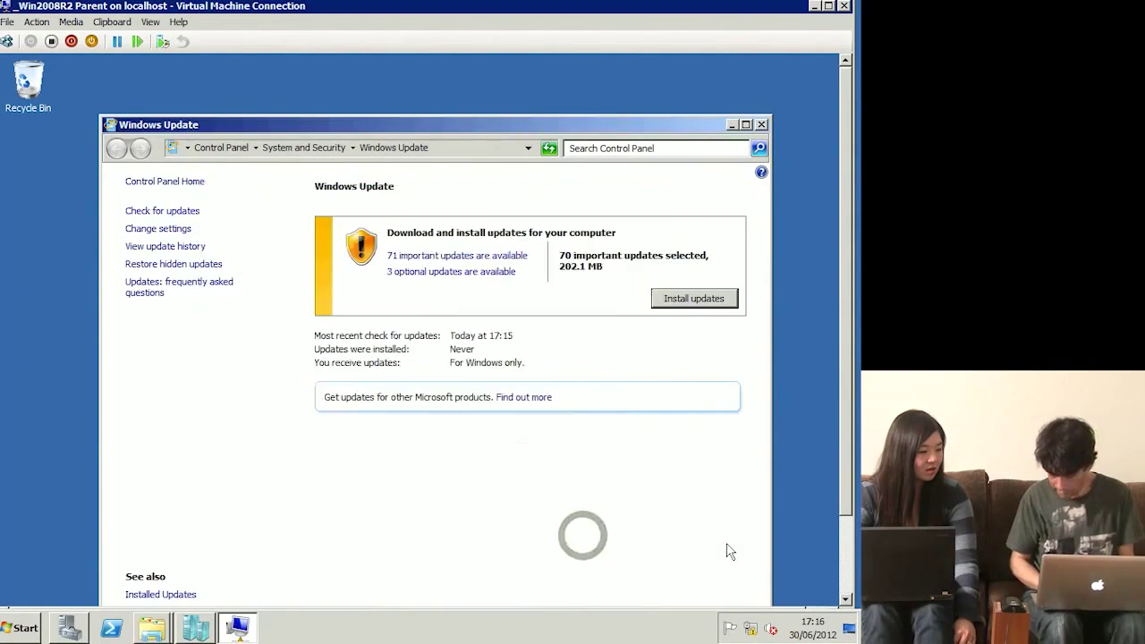
click(695, 304)
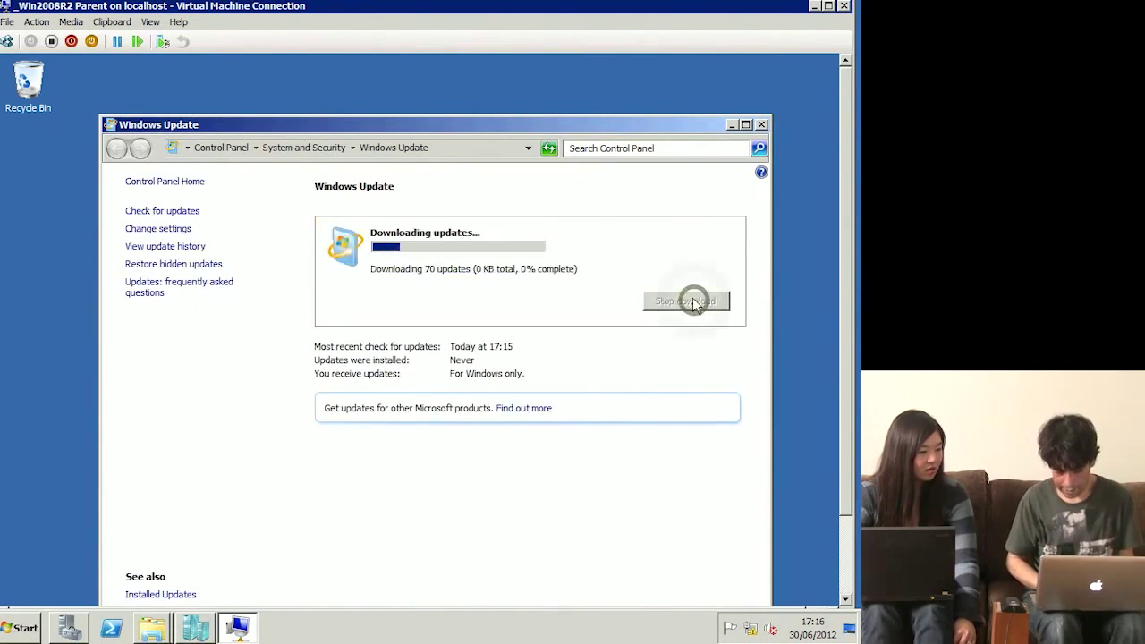
click(696, 300)
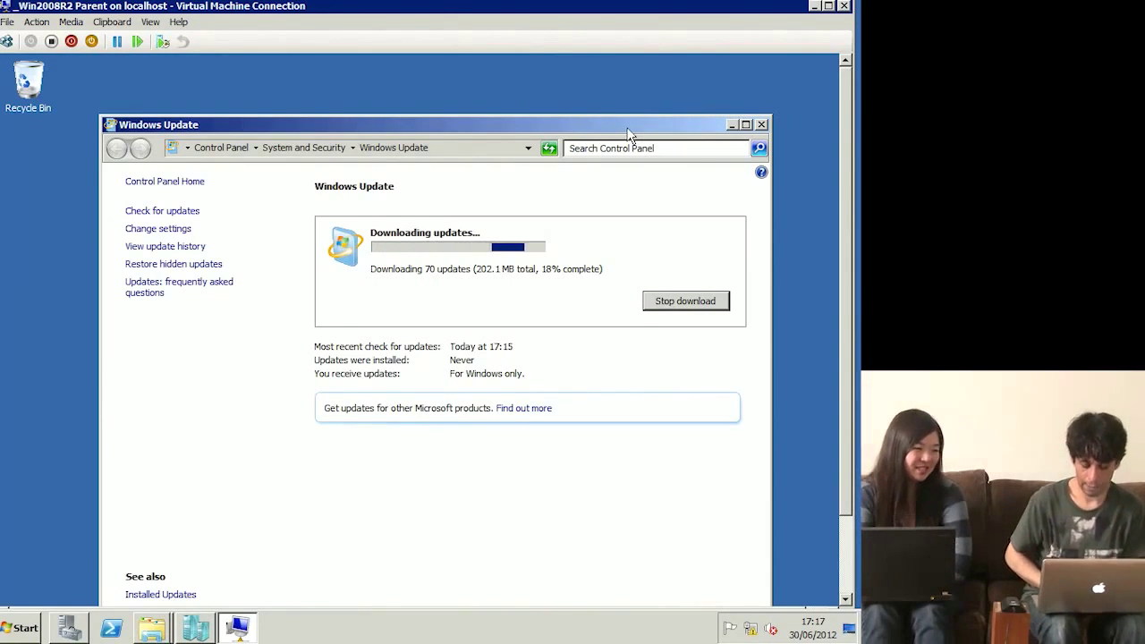
Step: Restart the guest once the 70 updates finish installing
drag(629, 117, 628, 96)
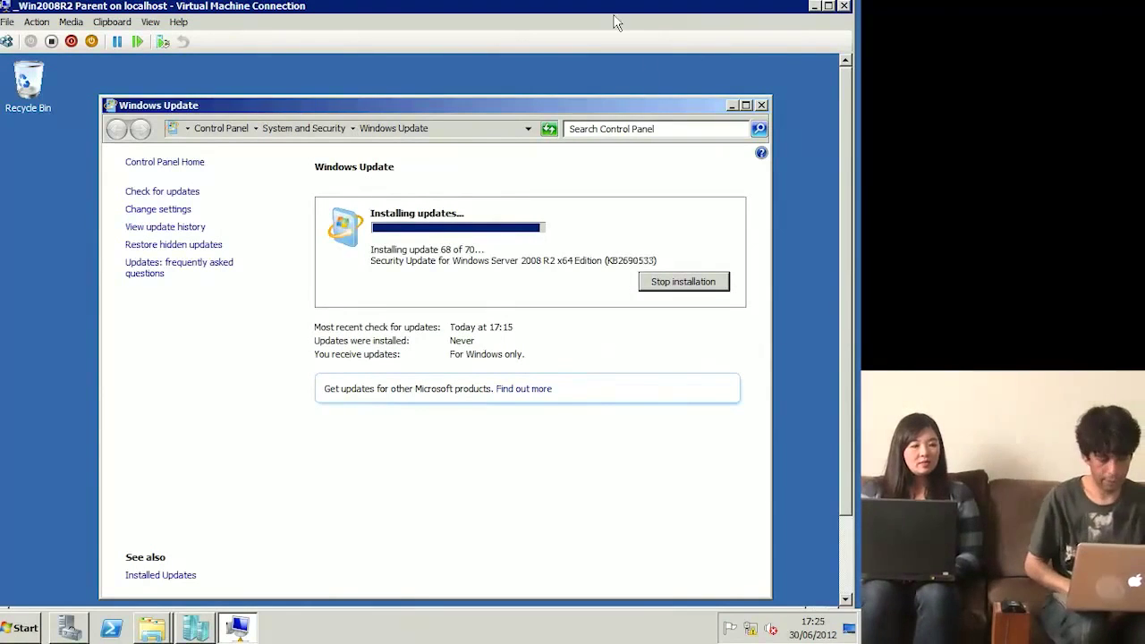
click(688, 240)
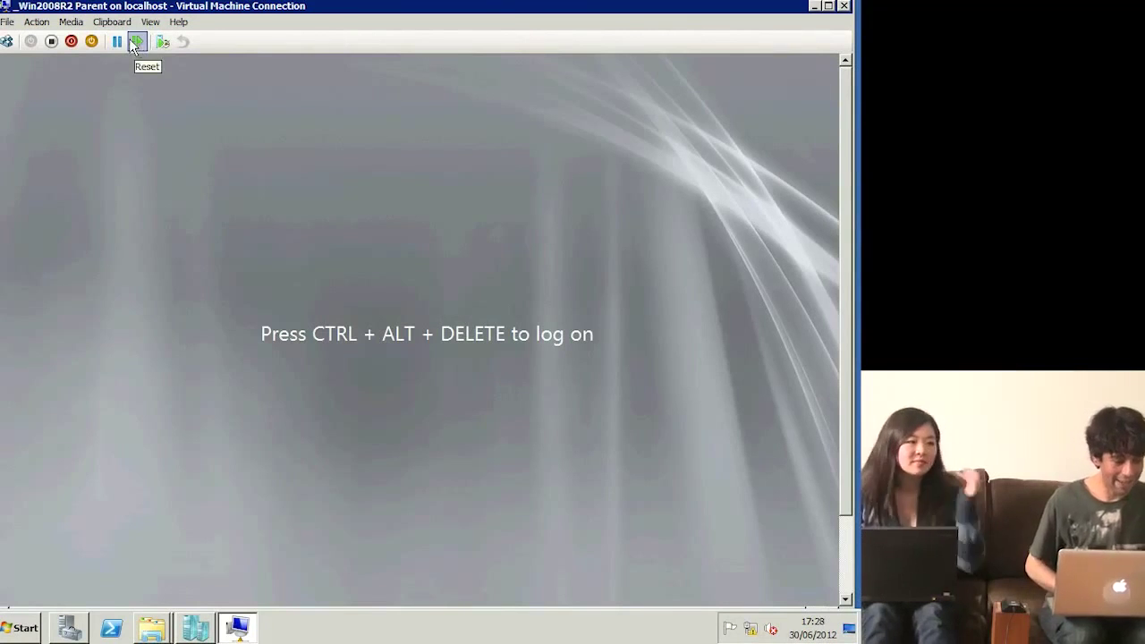
Step: Send Ctrl+Alt+Delete and sign in with the Administrator password
click(6, 42)
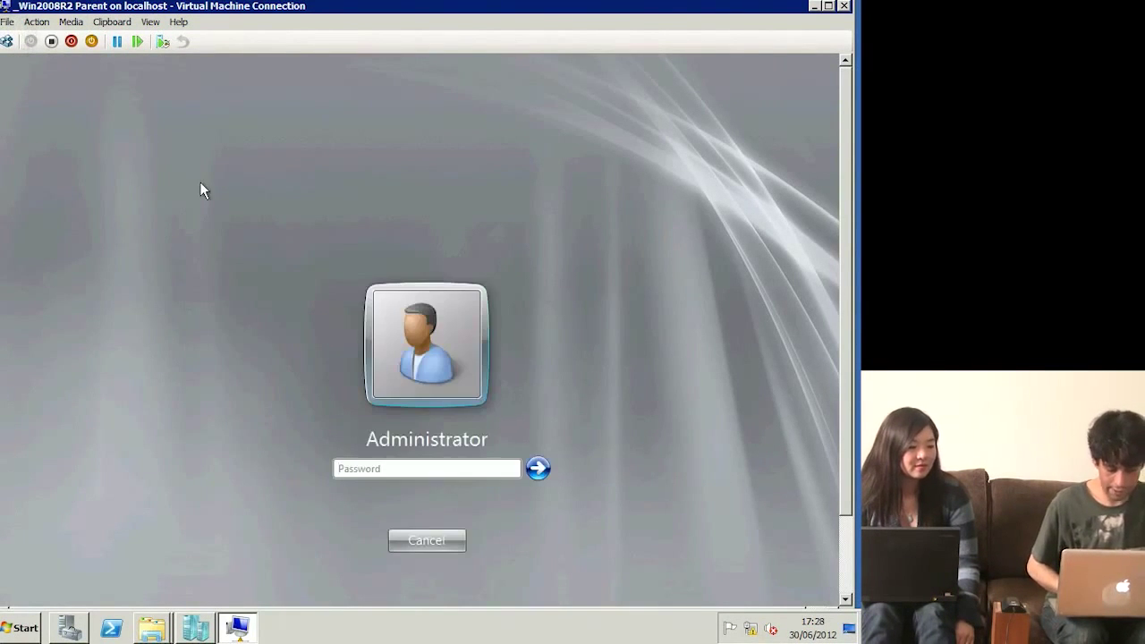
text(Passw0rd)
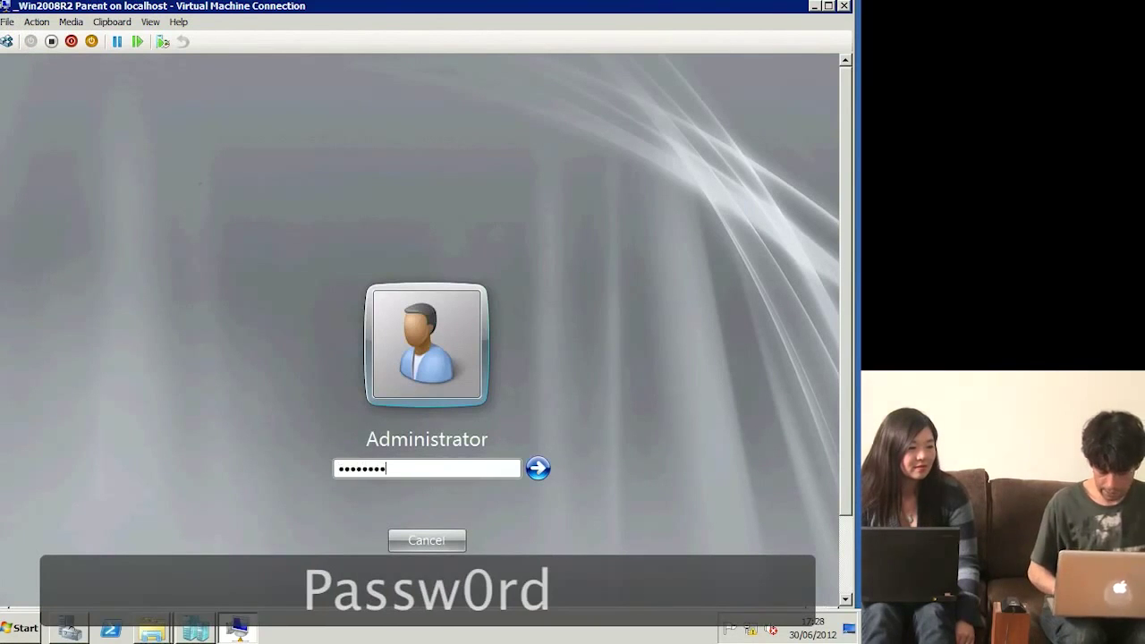
key(Return)
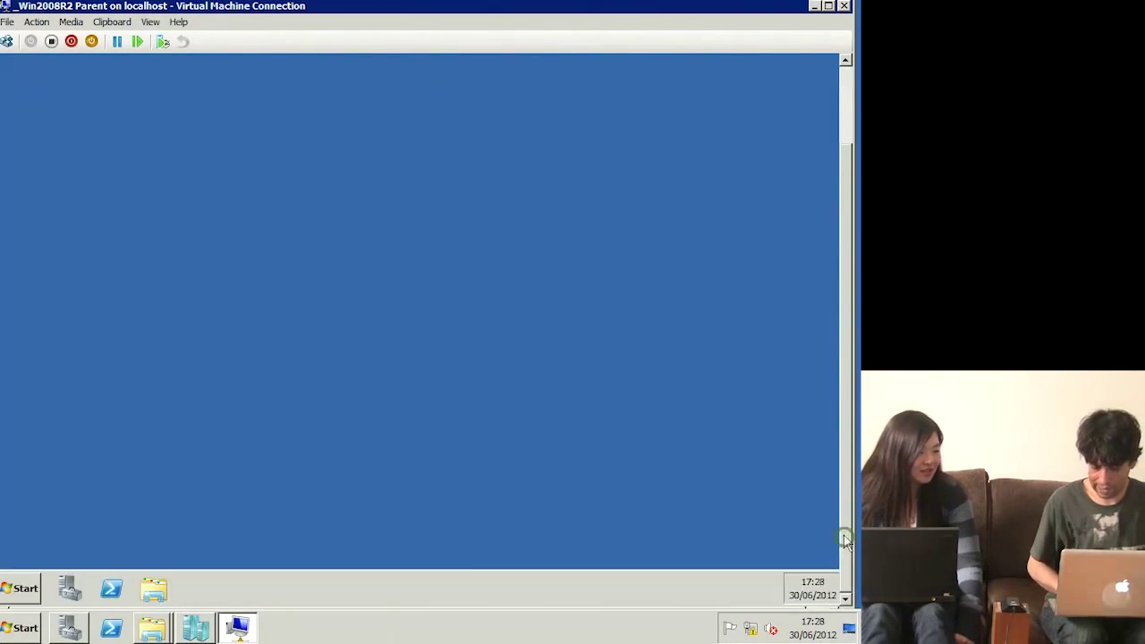
Step: Reach Windows Update through the Computer's system properties
click(18, 588)
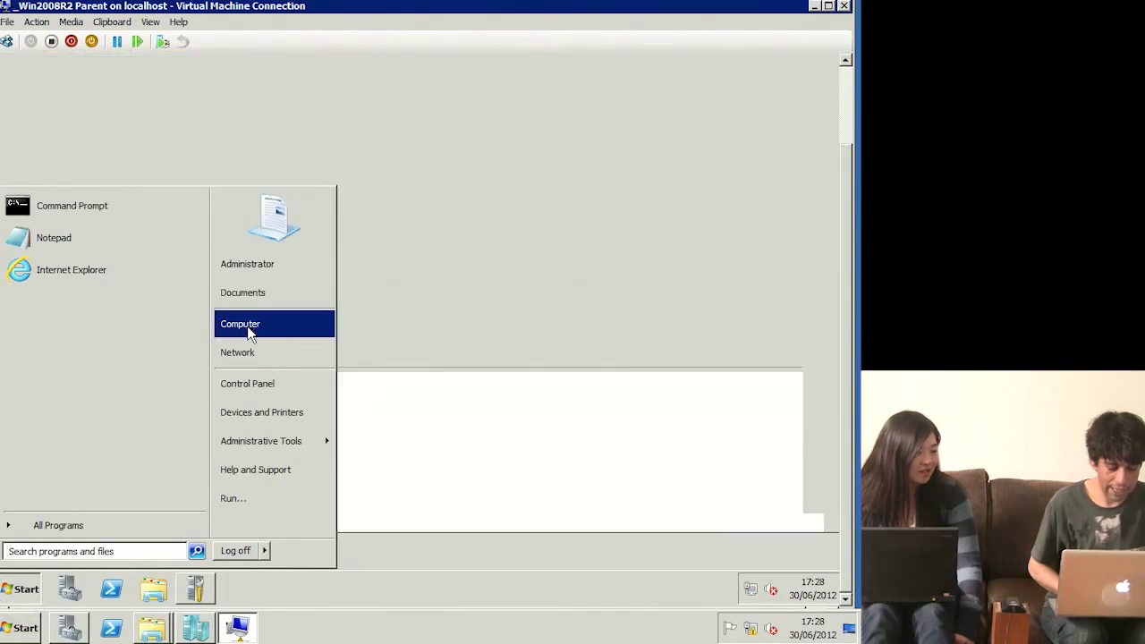
right_click(253, 330)
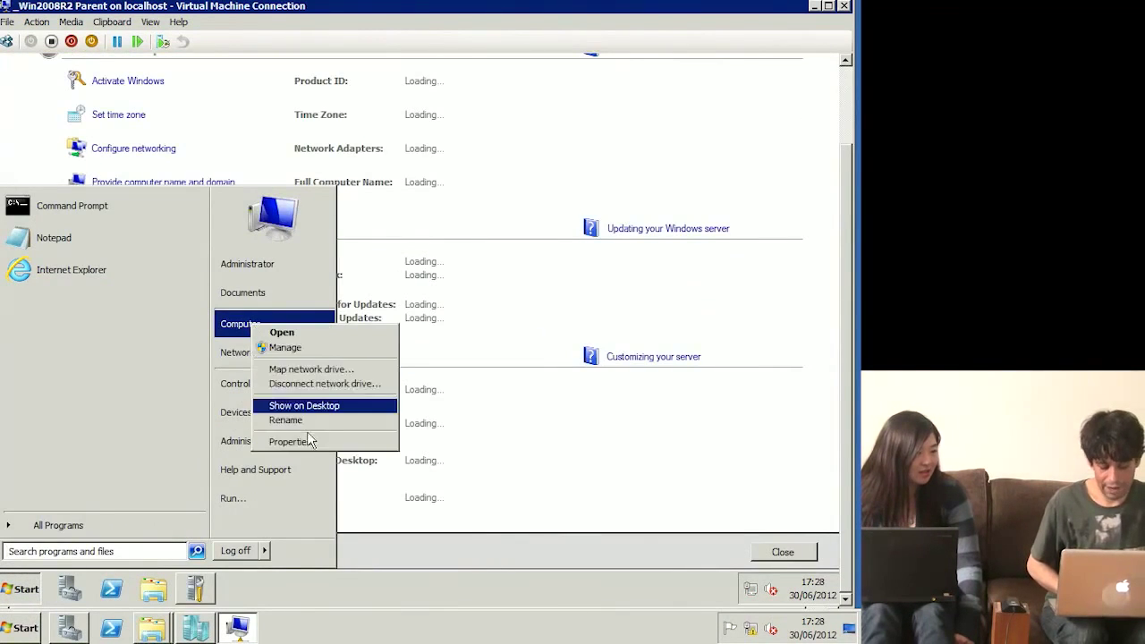
key(Escape)
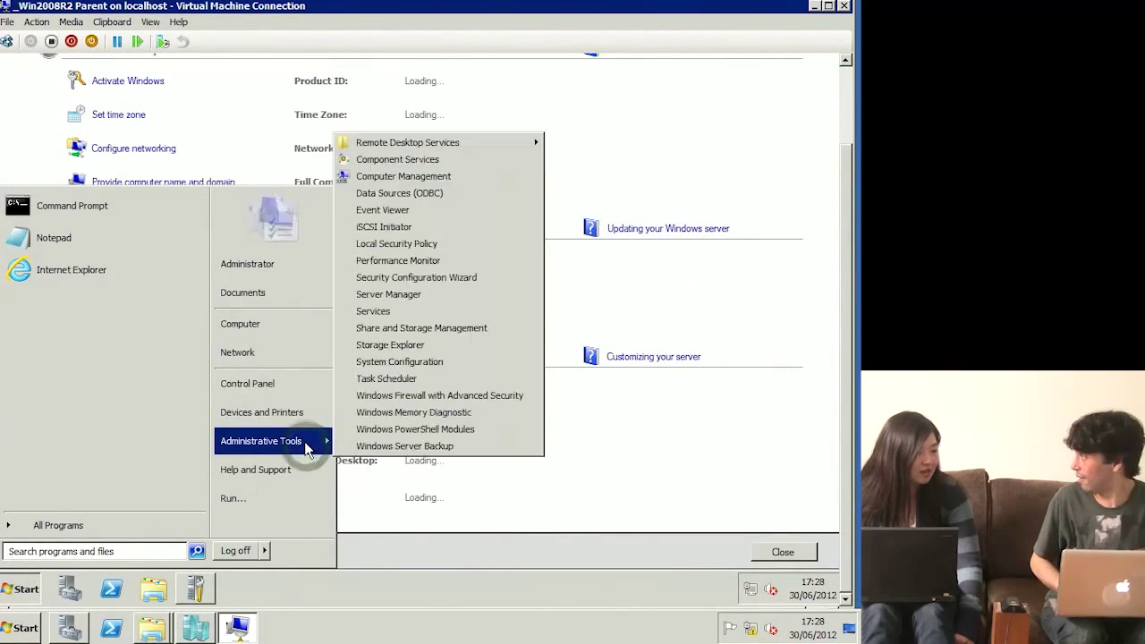
click(305, 444)
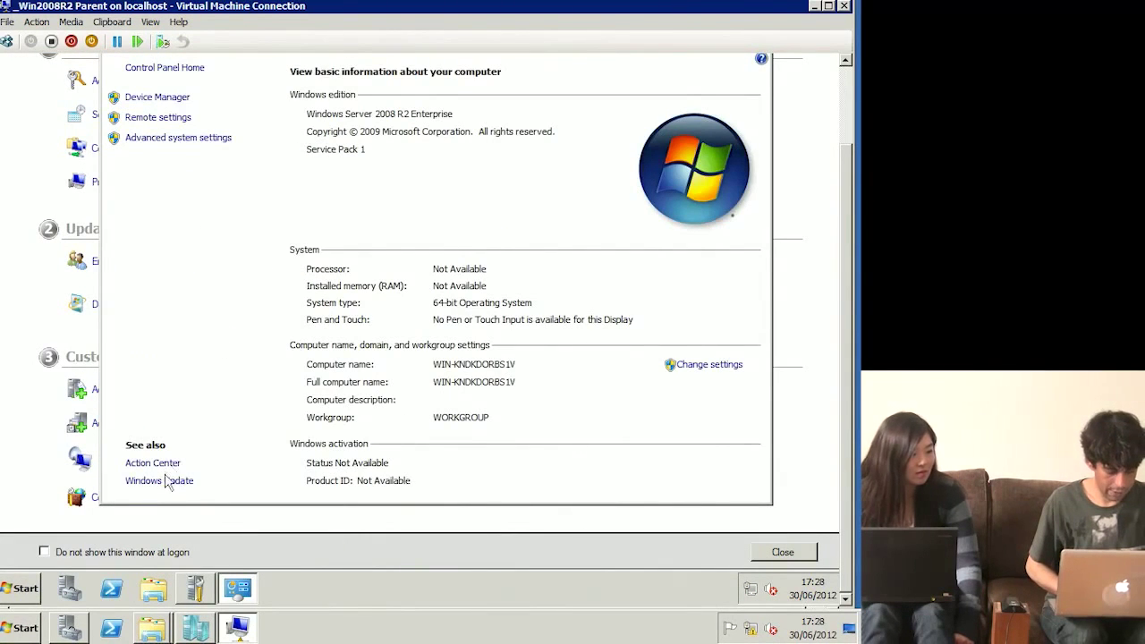
click(166, 483)
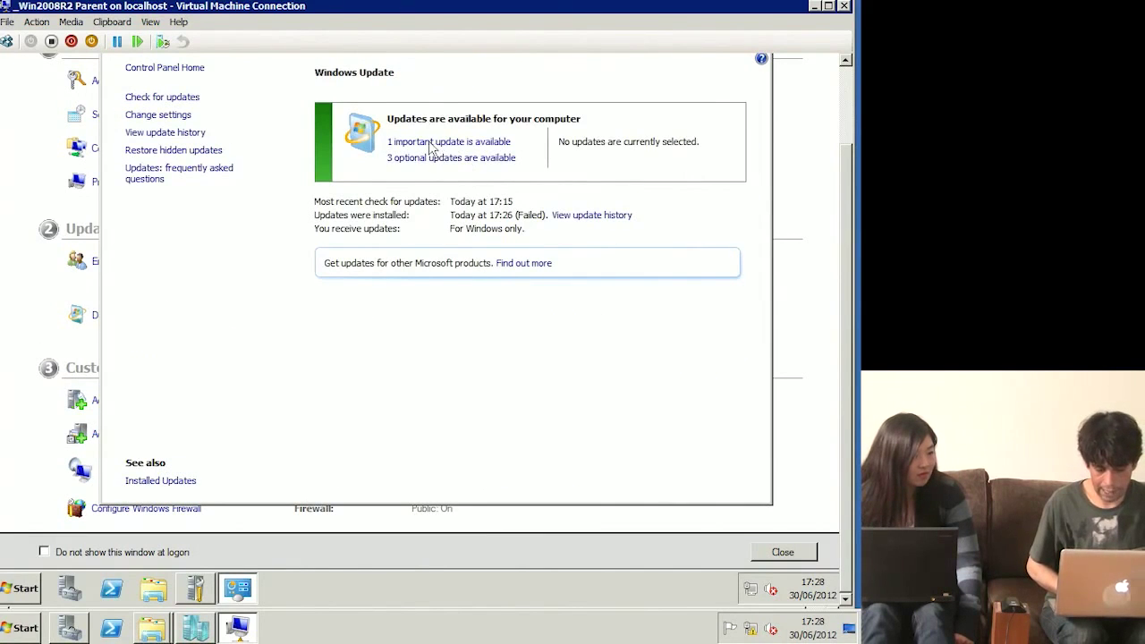
Step: Select all three optional updates (KB2607576, KB2636573, KB2709981) for installation
click(474, 143)
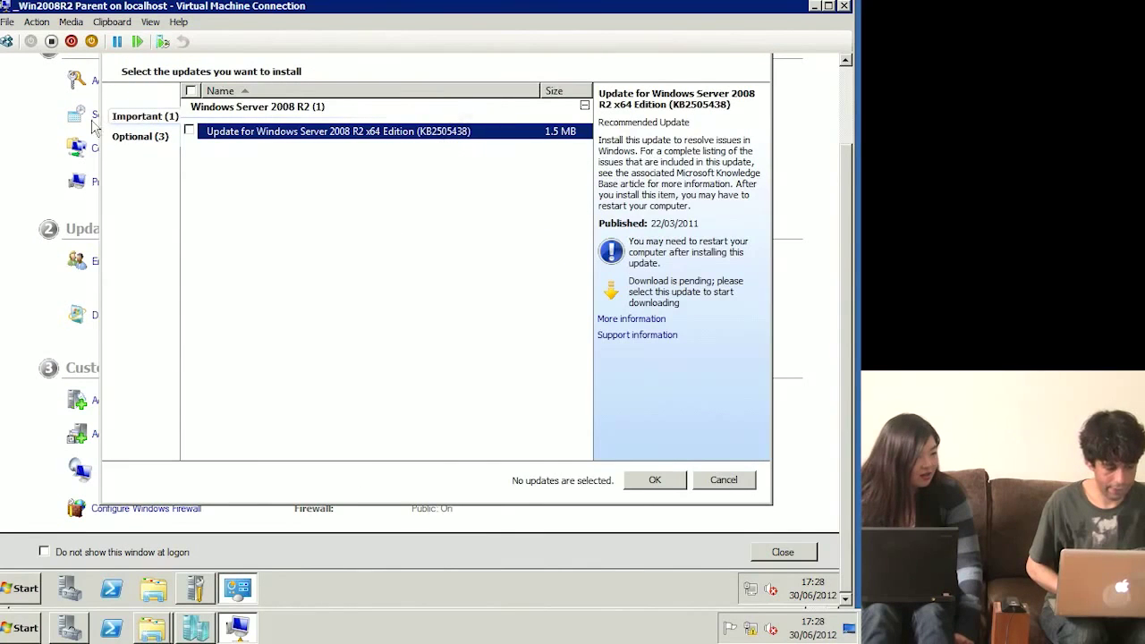
click(125, 139)
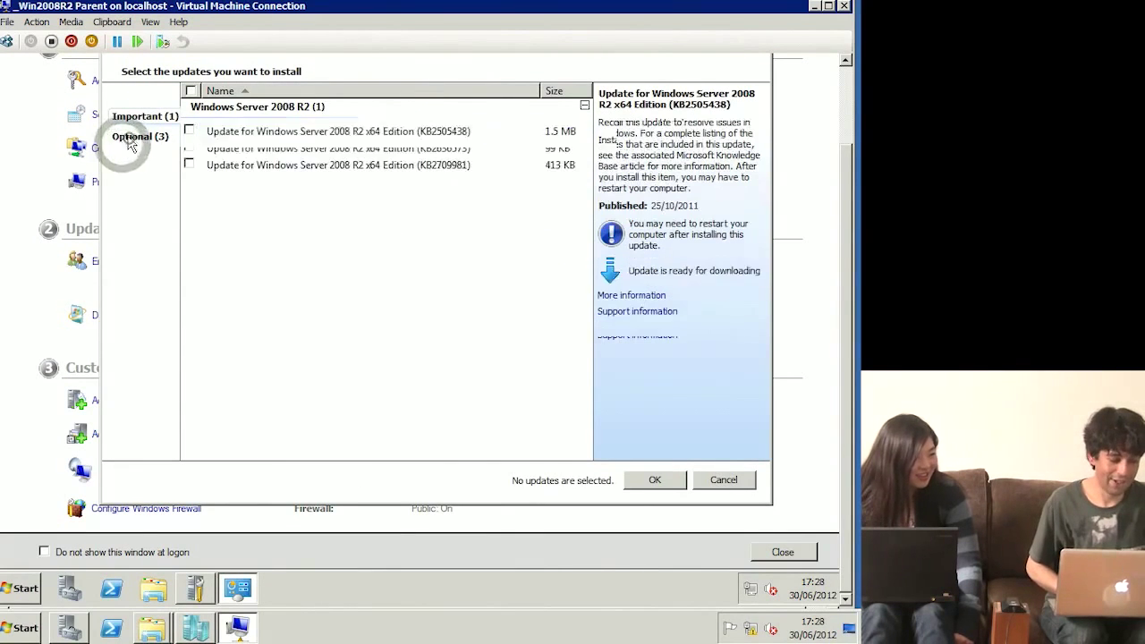
click(190, 91)
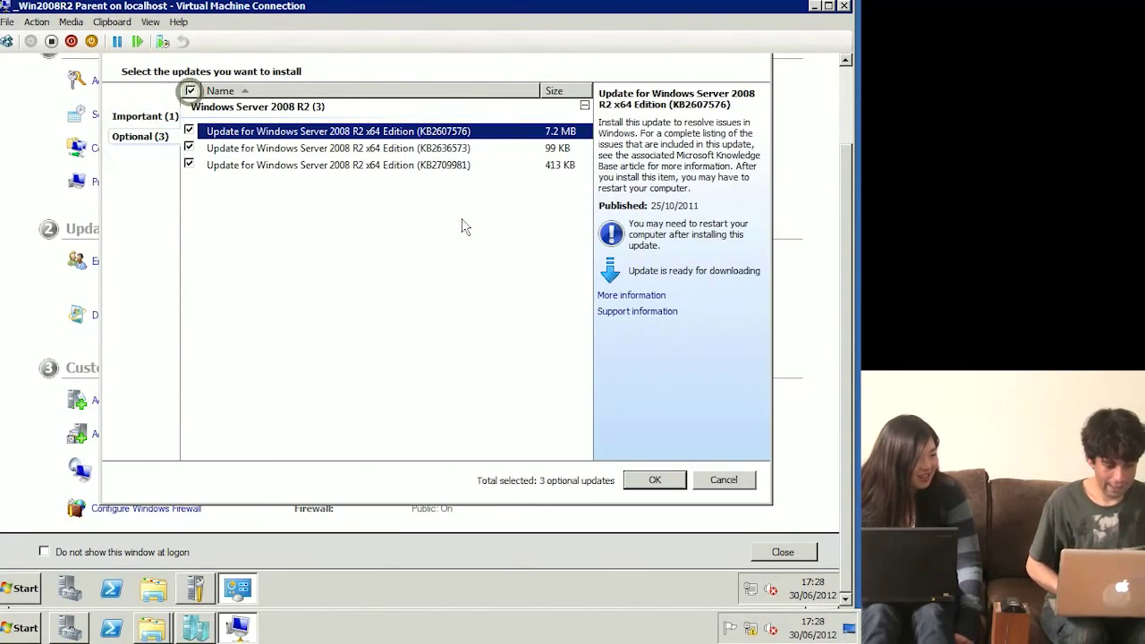
click(656, 480)
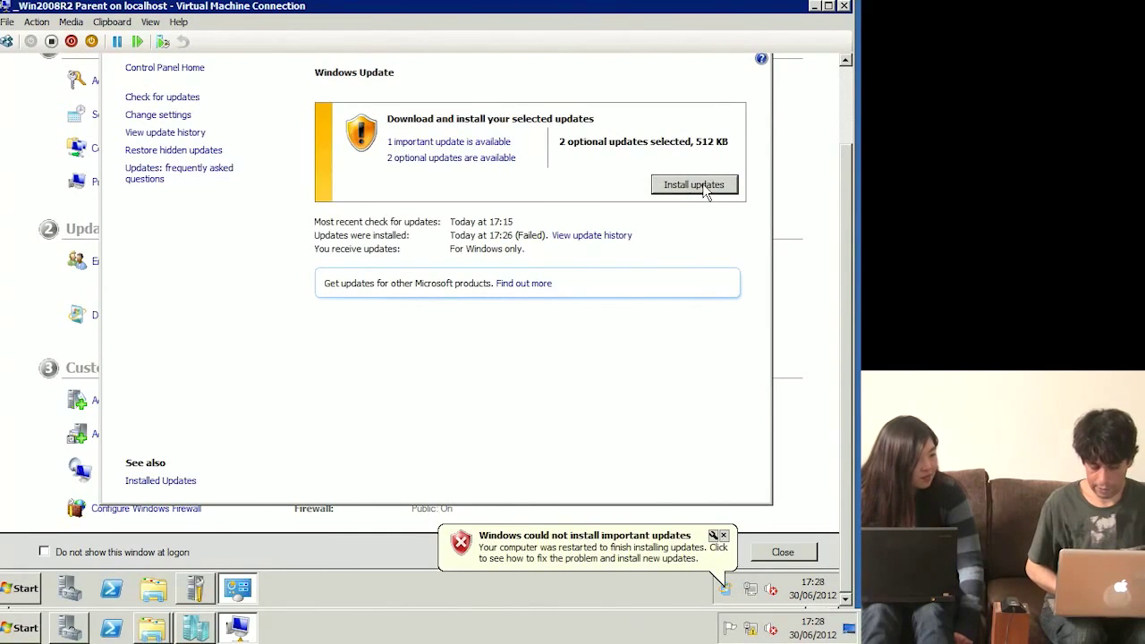
Step: Start installing the selected updates, open the Computer window meanwhile, and return to Windows Update
click(708, 195)
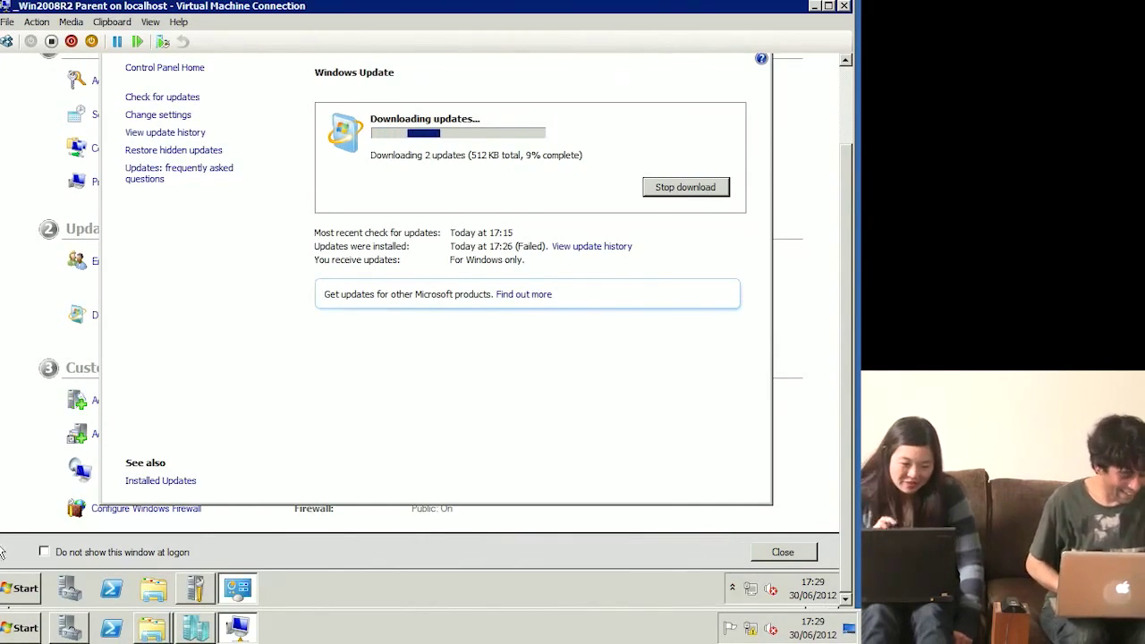
key(super)
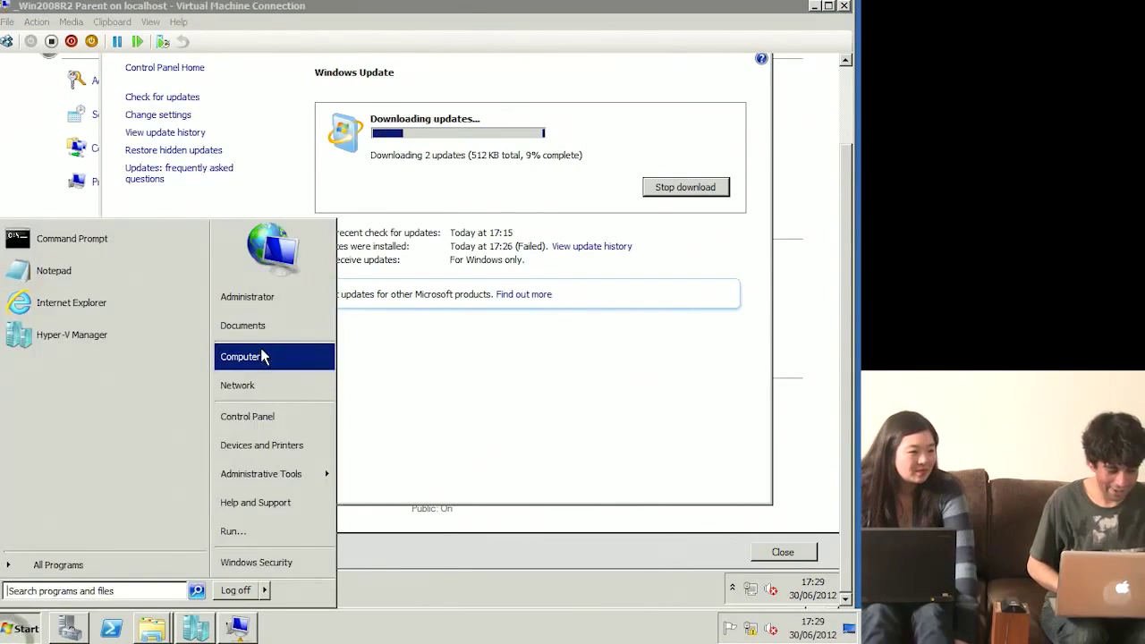
click(259, 356)
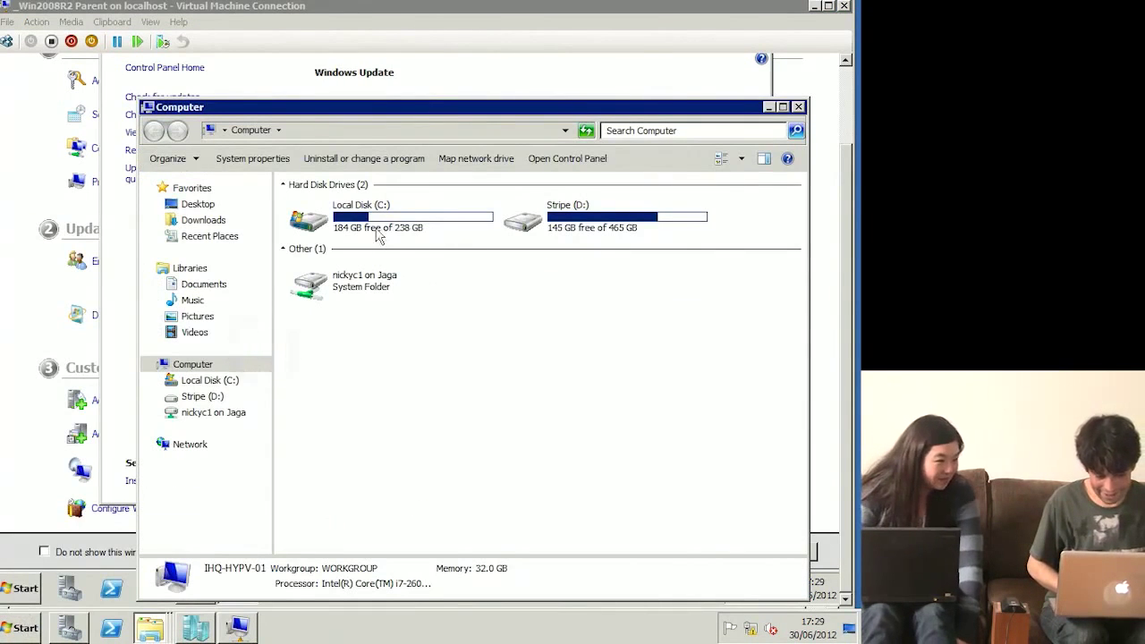
click(503, 72)
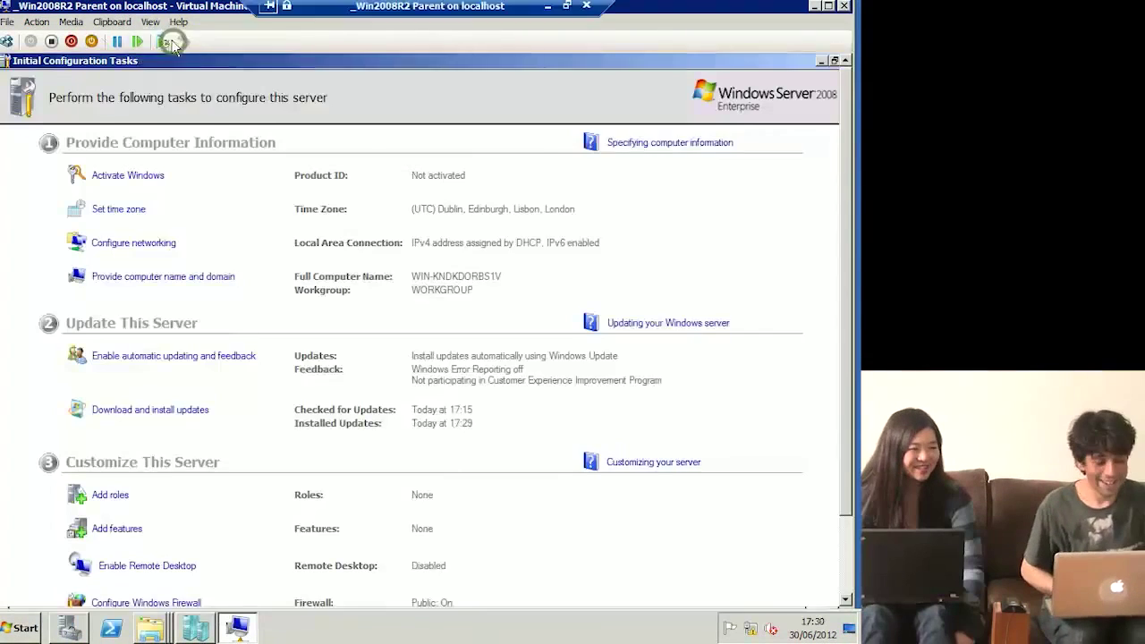
Step: Show the VM full screen, close Initial Configuration Tasks, and open the guest's Start menu
key(ctrl+alt+Pause)
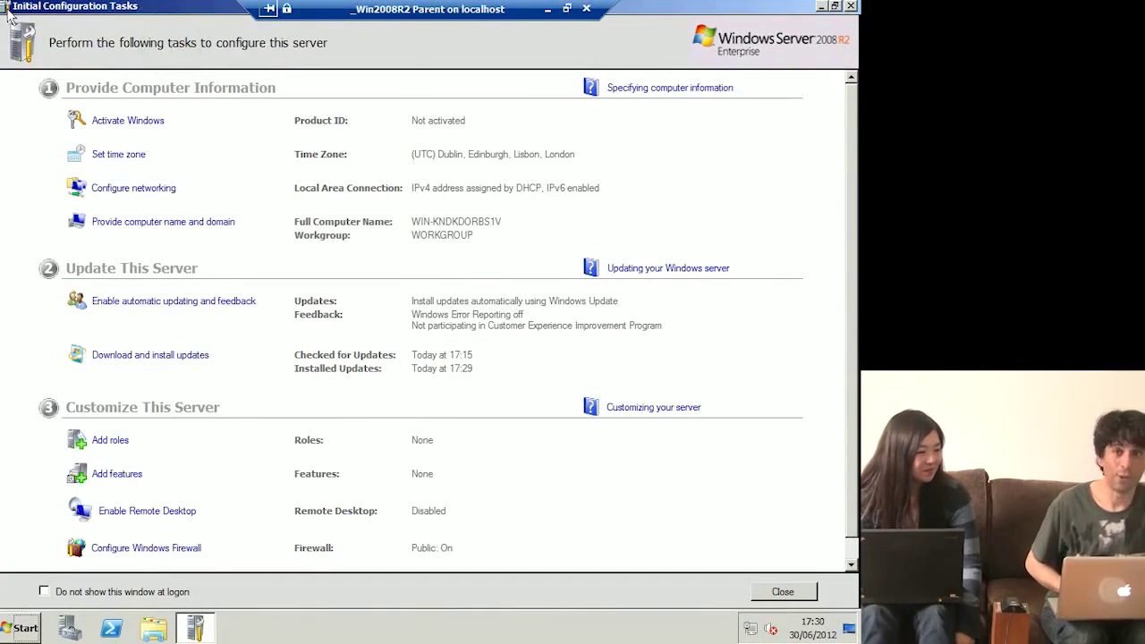
mouse_move(4, 4)
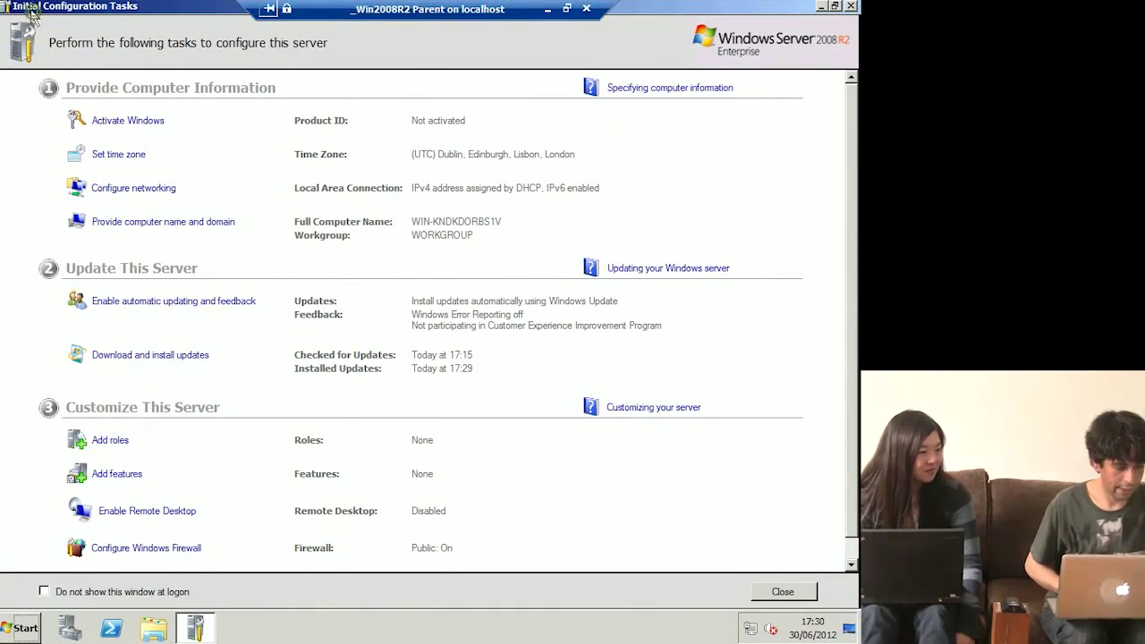
double_click(27, 7)
double_click(58, 63)
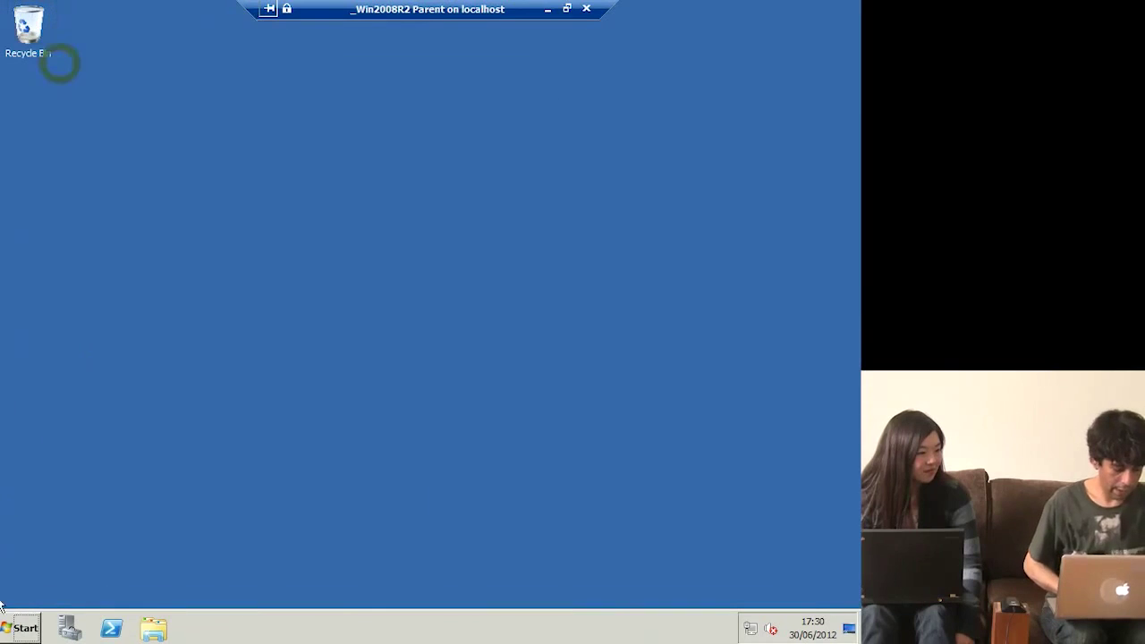
click(20, 628)
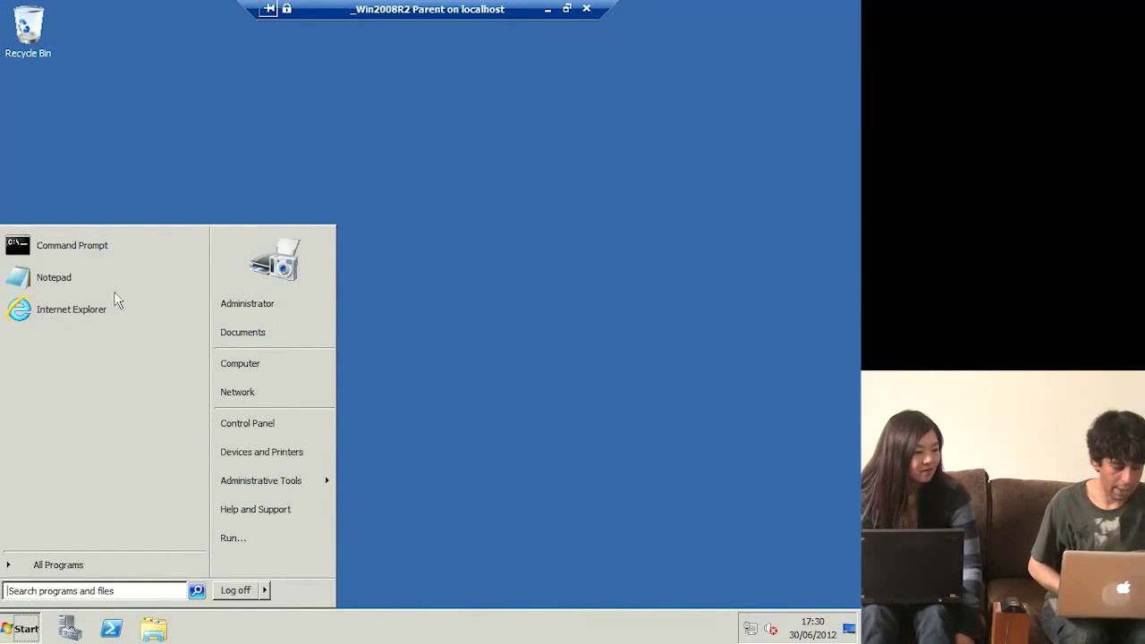
Step: Open Command Prompt as administrator and move up to the root of drive C
right_click(99, 259)
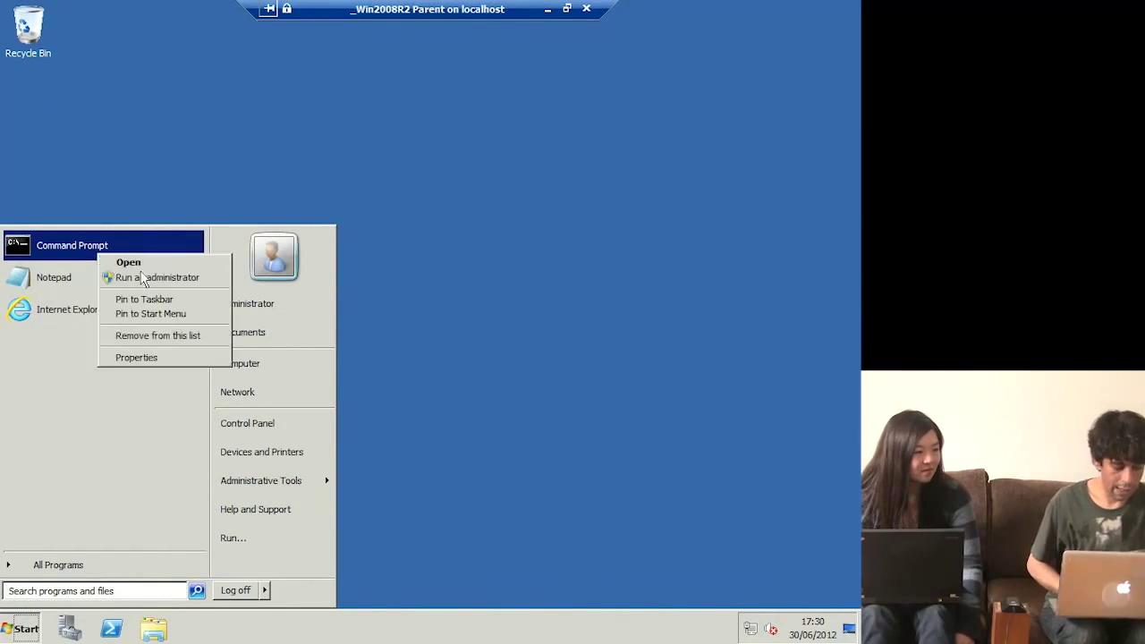
click(157, 277)
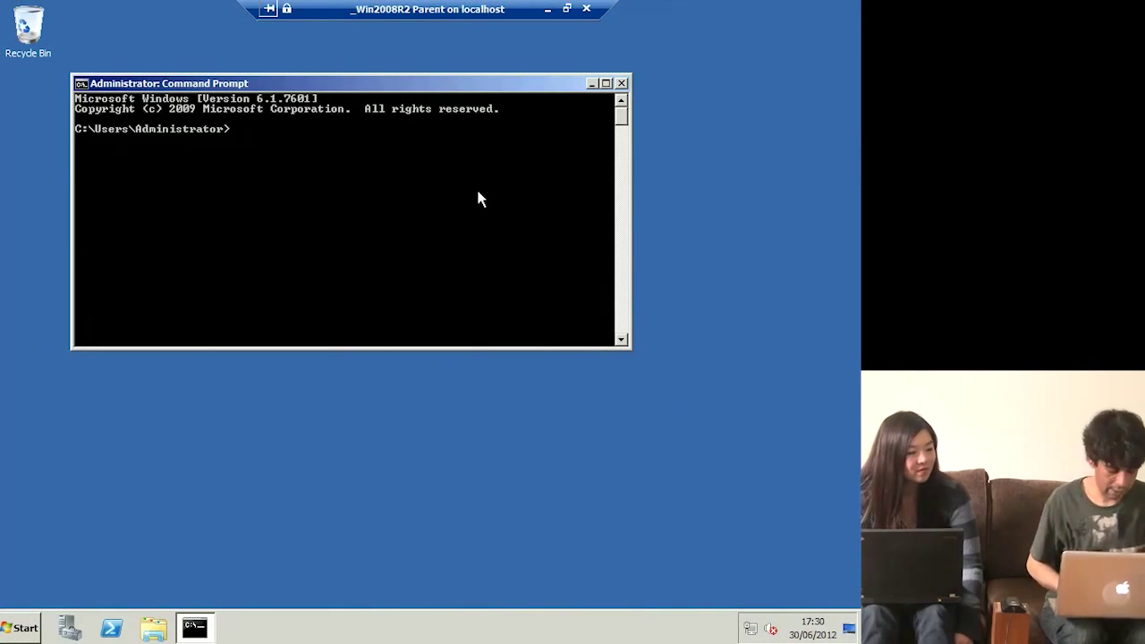
text(cd)
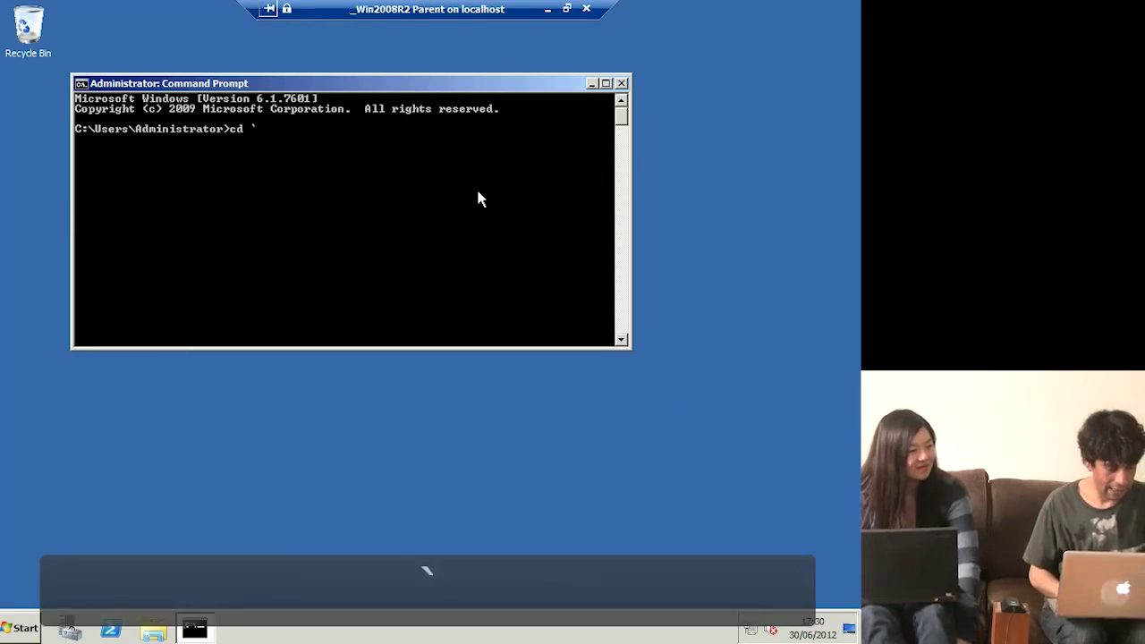
key(BackSpace)
key(BackSpace)
key(BackSpace)
text(cd ..)
key(Return)
text(cd .)
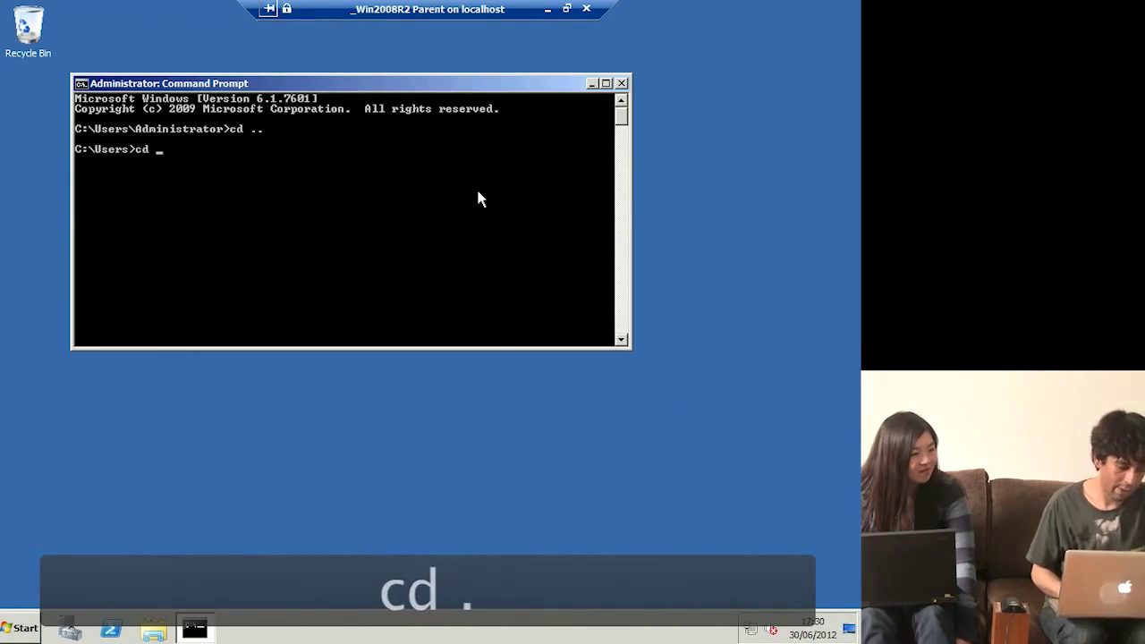
key(Return)
text(cd )
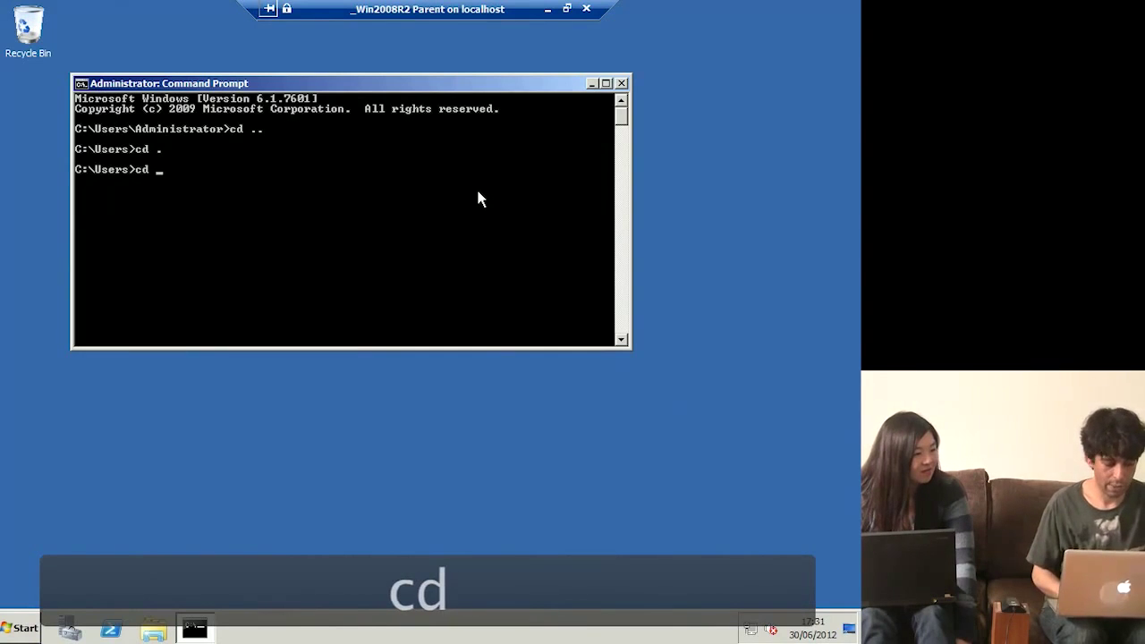
text(..)
key(Return)
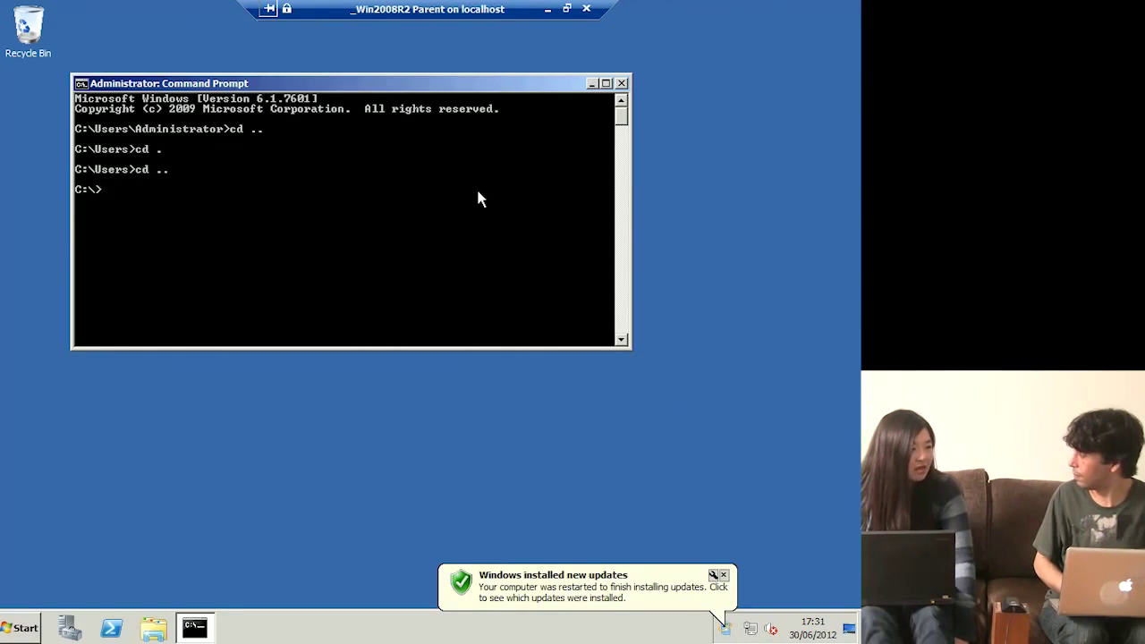
Step: Change into C:\Windows\System32\sysprep and launch the System Preparation Tool
text(cd)
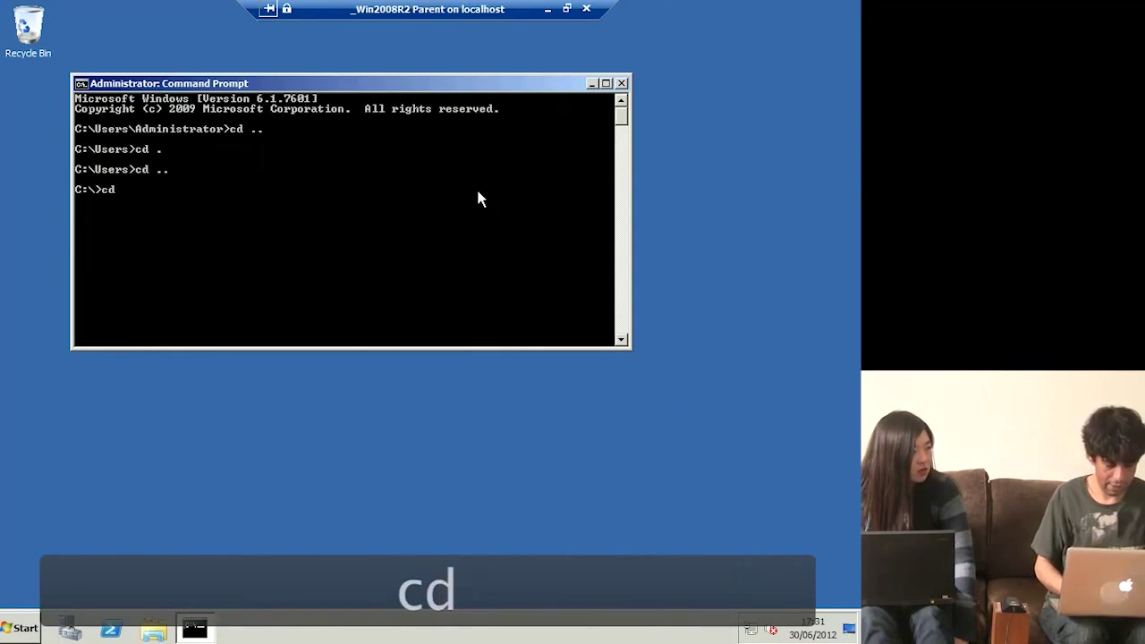
text( win)
key(Tab)
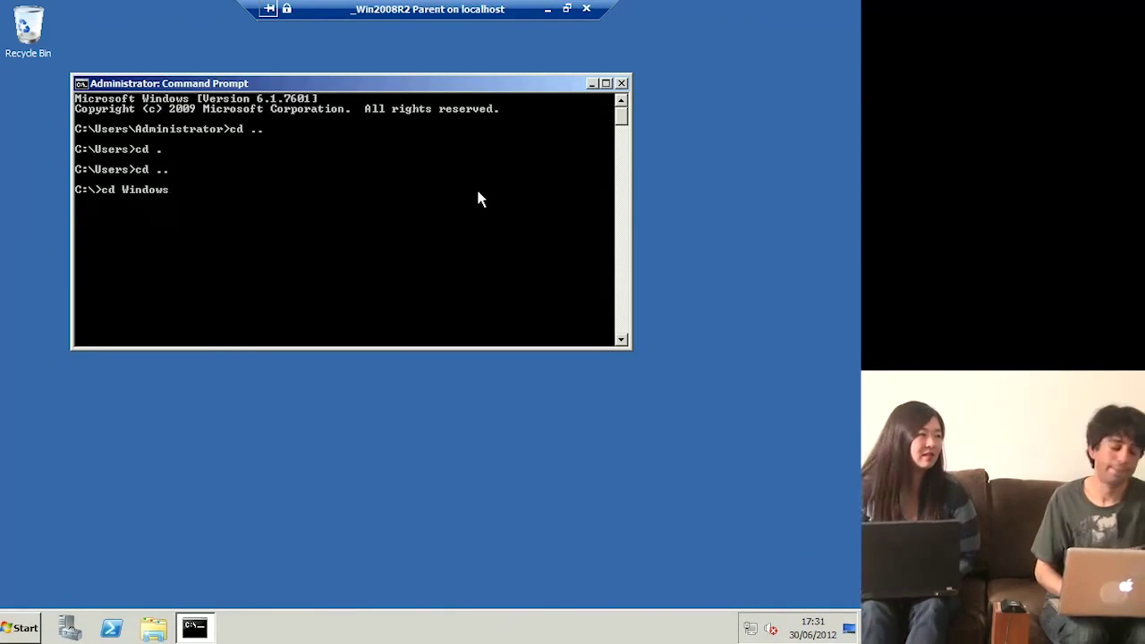
key(Return)
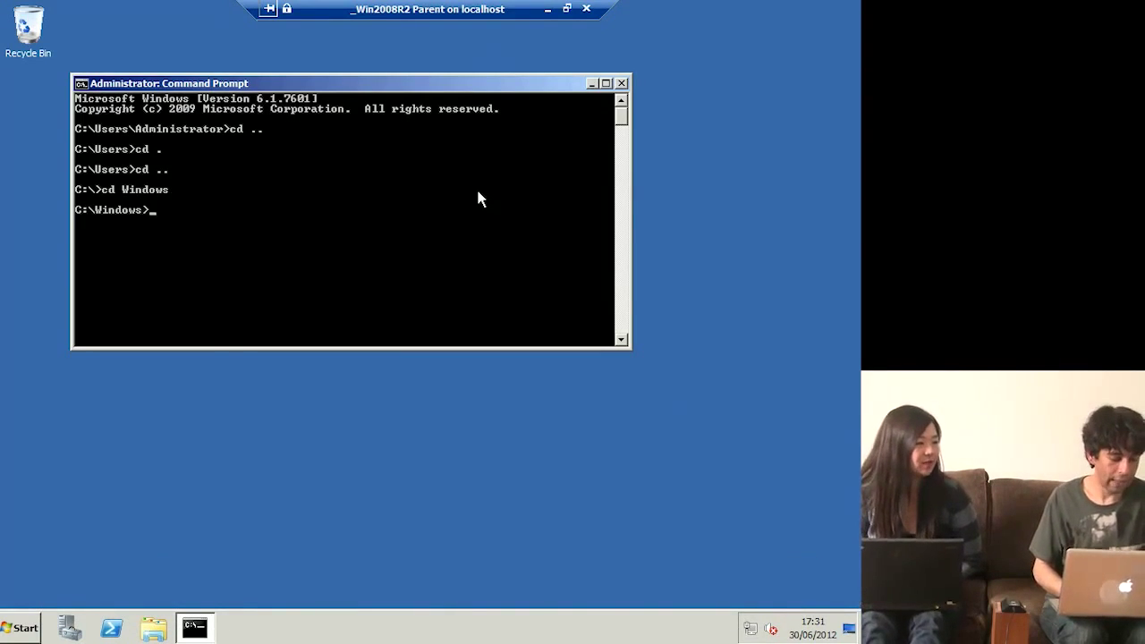
text(cd)
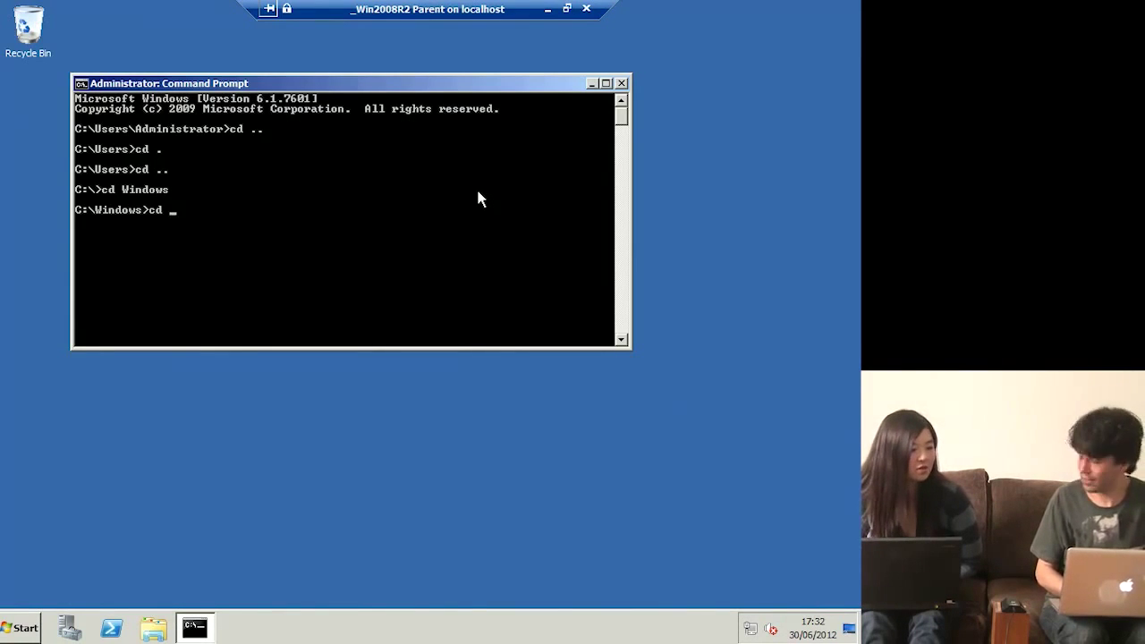
text(system32)
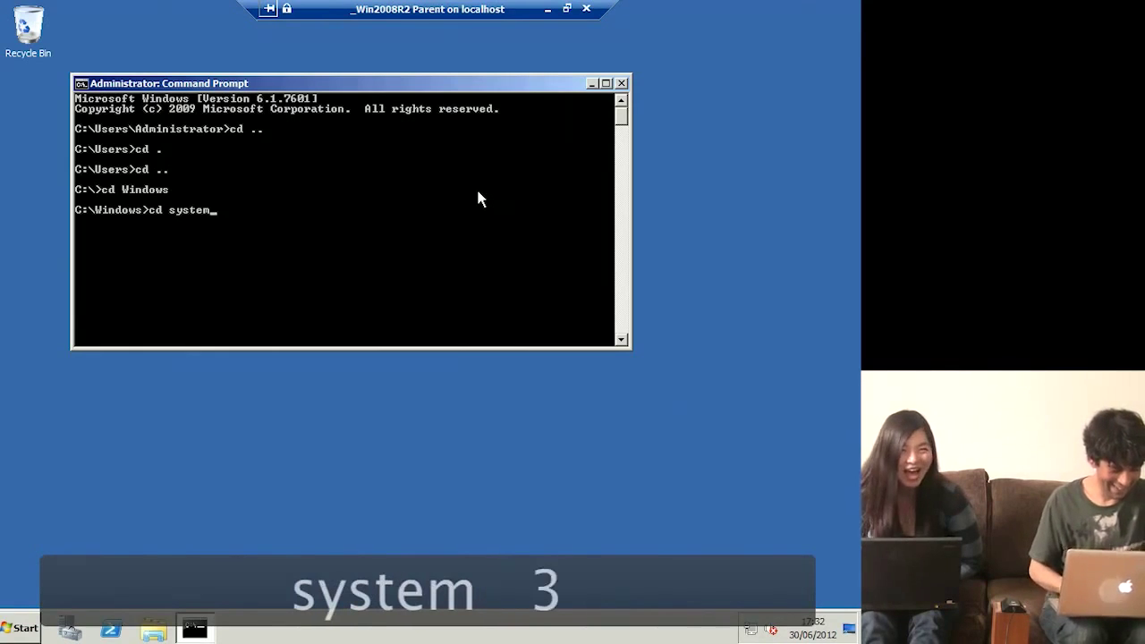
key(Return)
text(cd dsys)
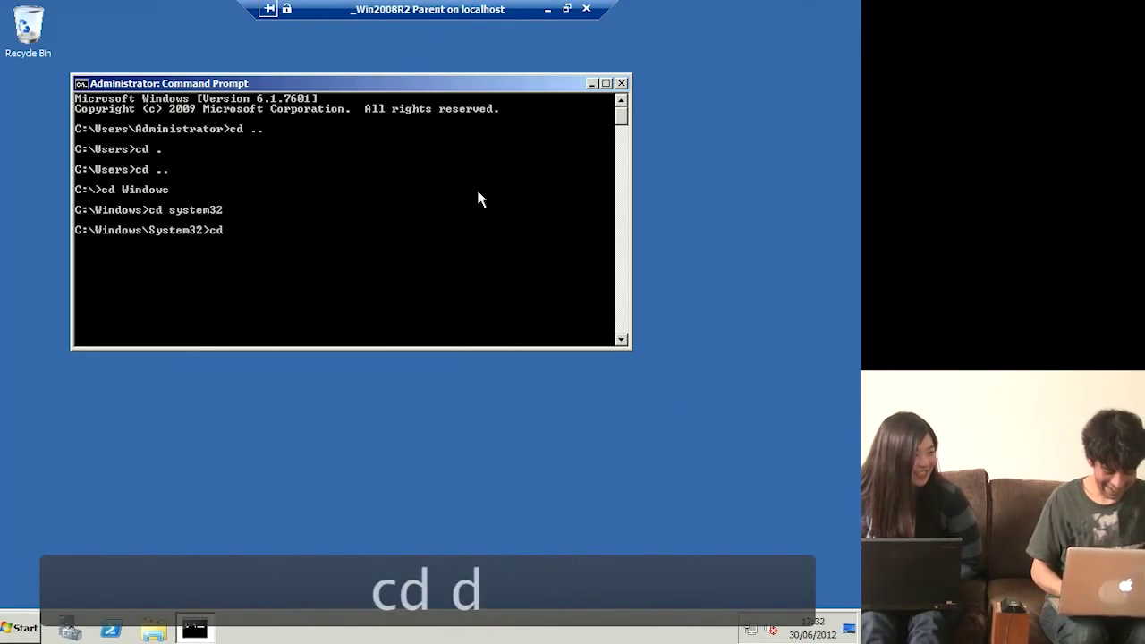
key(BackSpace)
key(BackSpace)
key(BackSpace)
key(BackSpace)
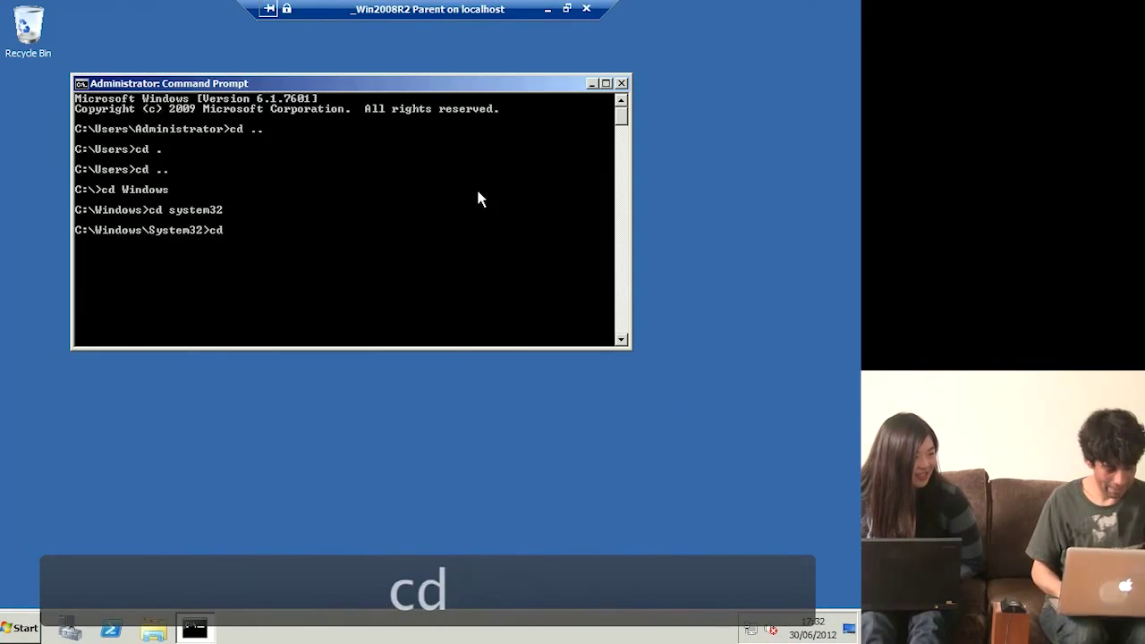
text(sys)
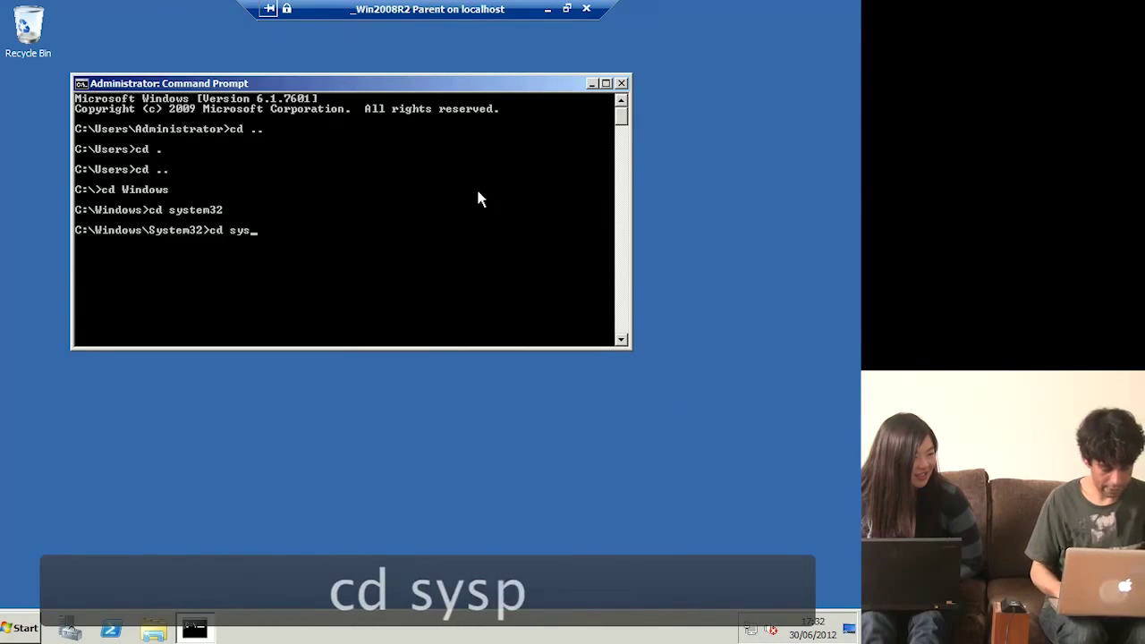
text(pre)
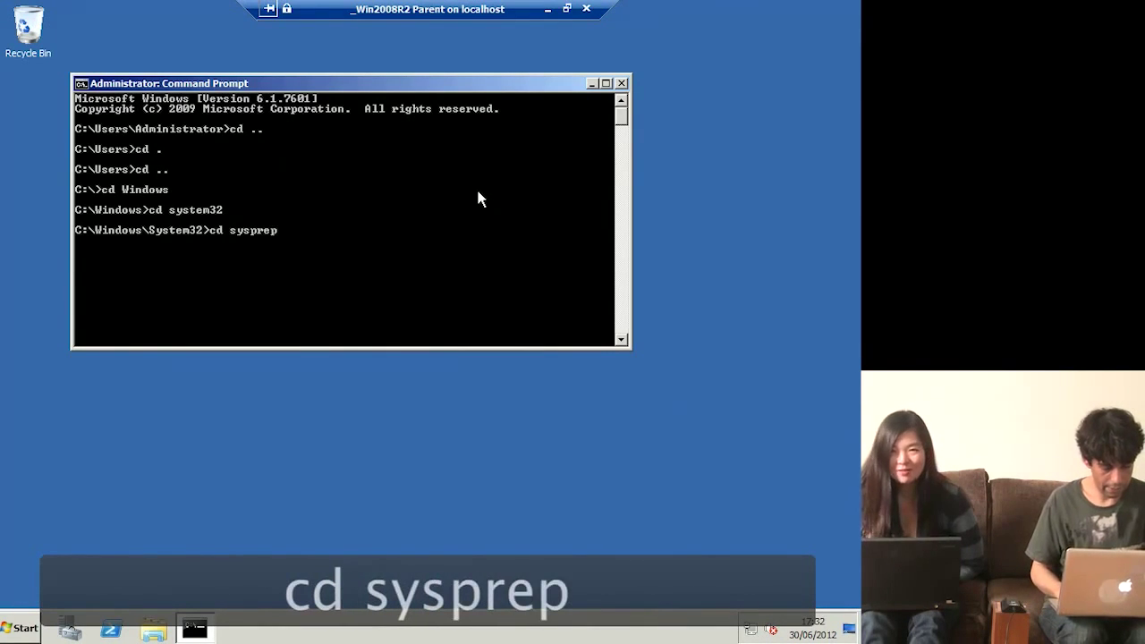
text(p)
key(Return)
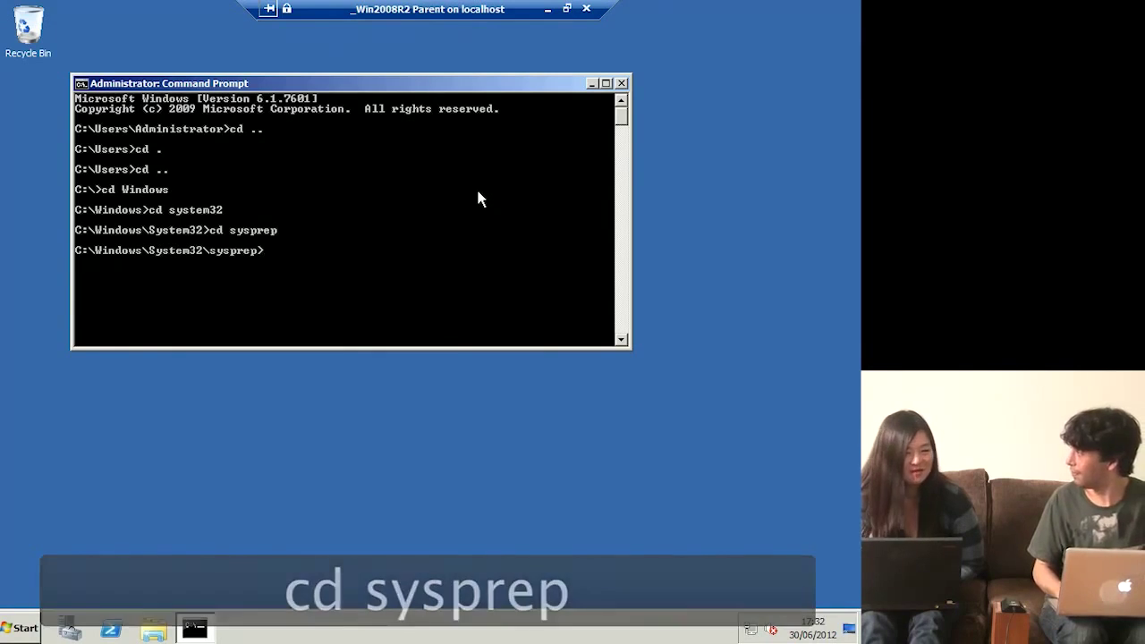
text(sysprep)
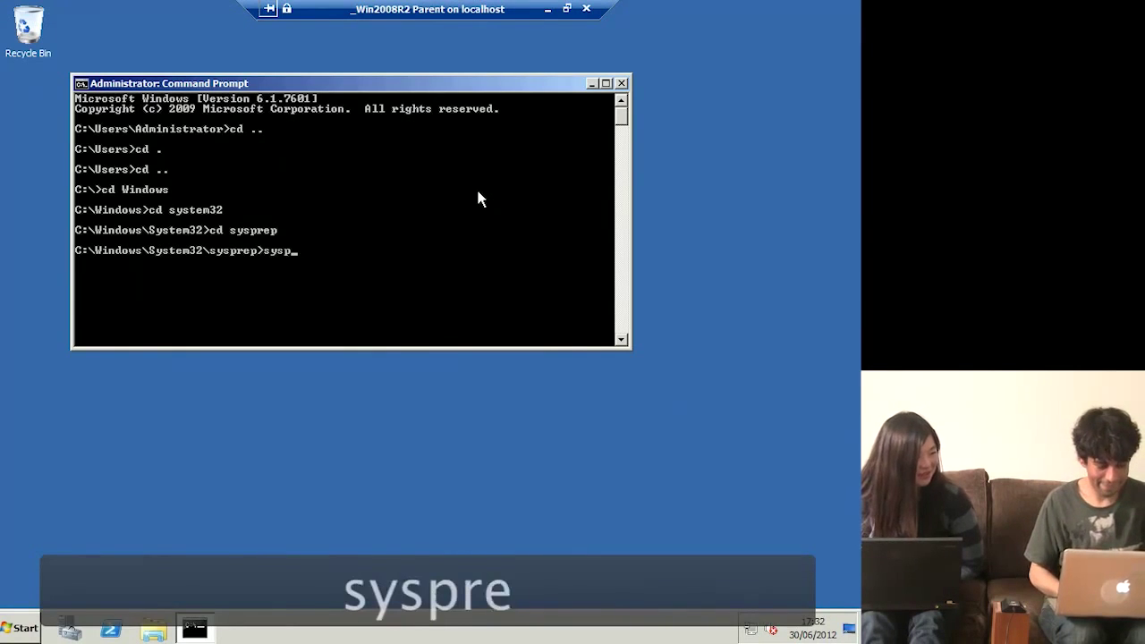
key(Return)
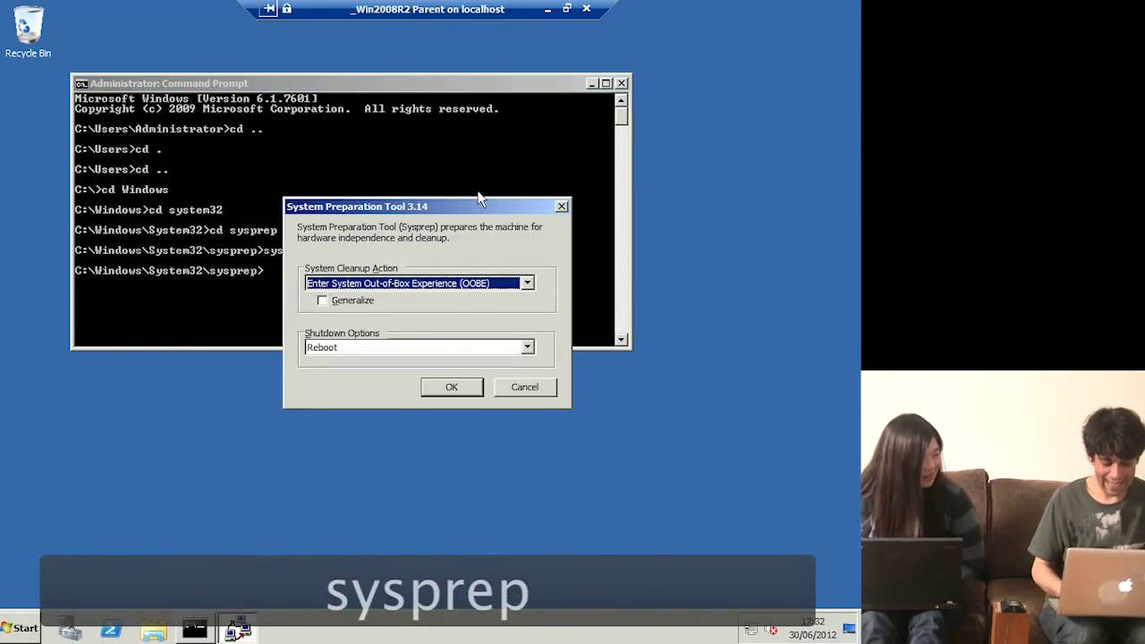
Step: Run sysprep with Generalize ticked and Shutdown as the shutdown option, then close Command Prompt
click(372, 302)
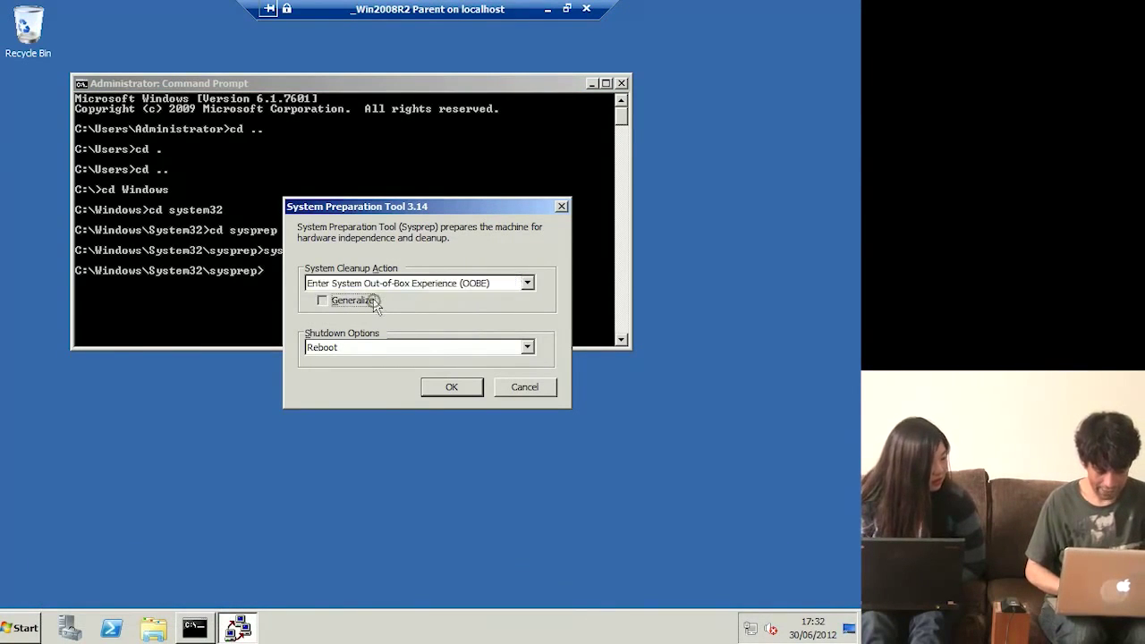
click(422, 349)
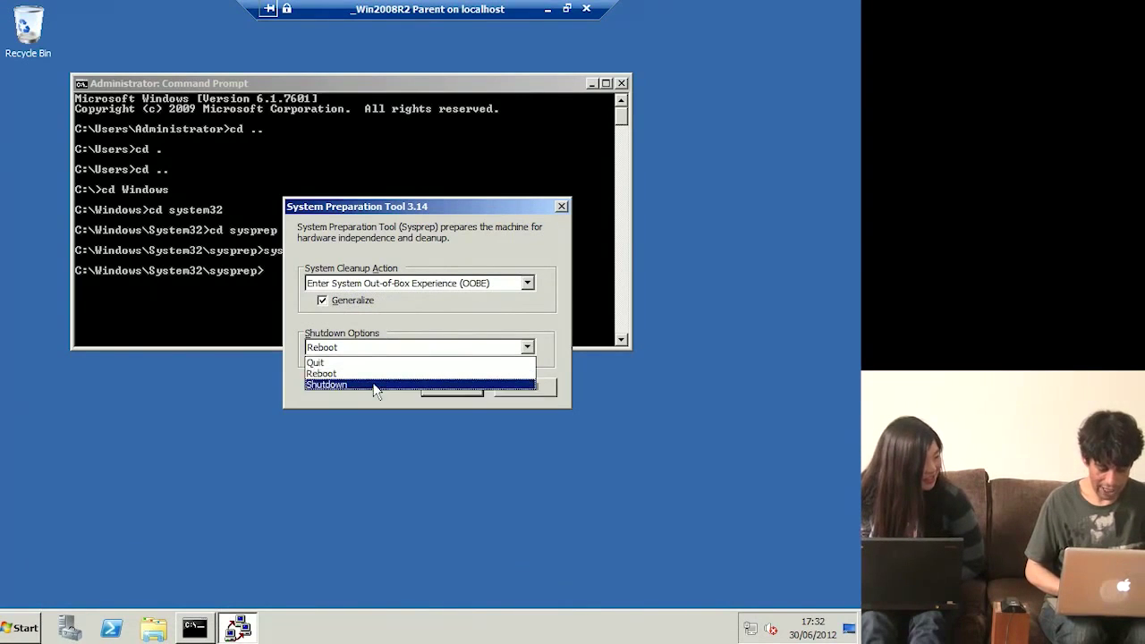
click(376, 385)
click(451, 394)
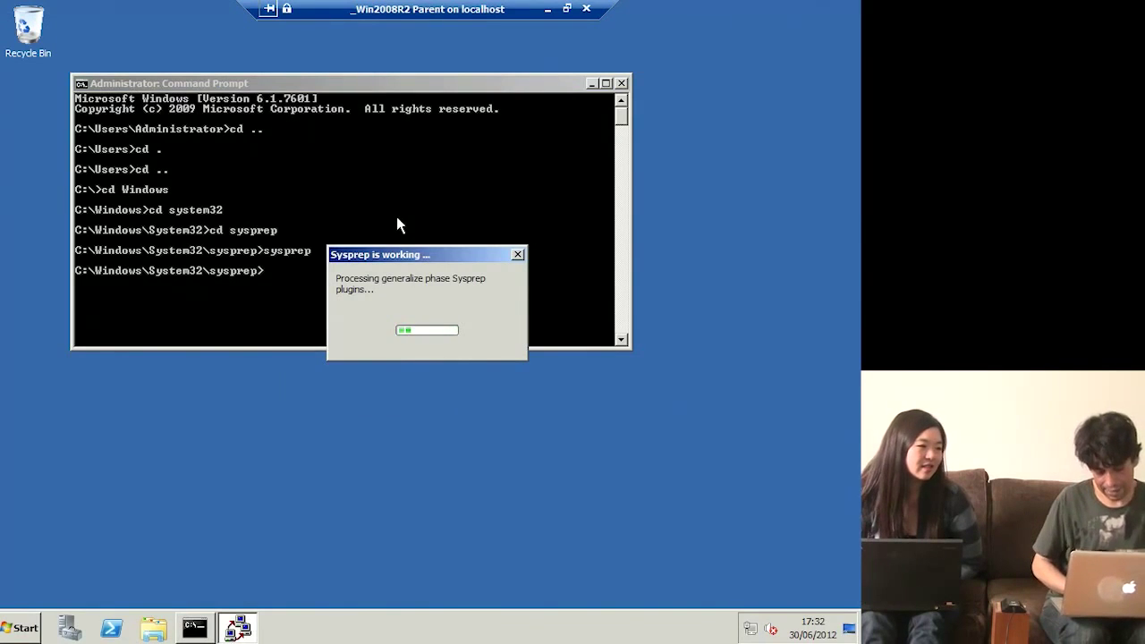
click(623, 83)
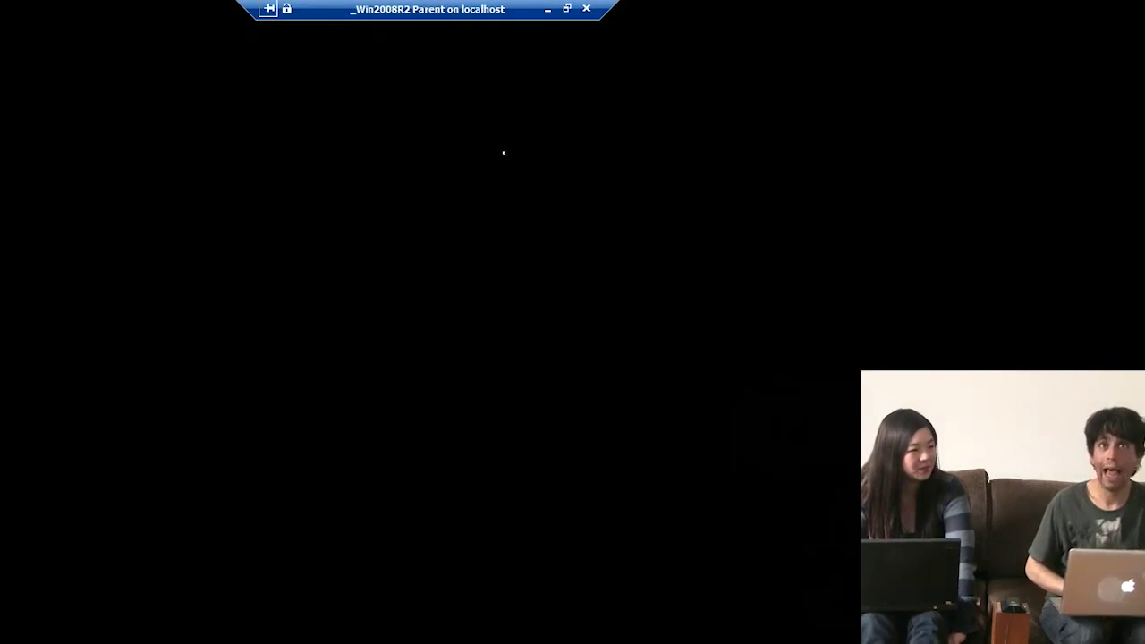
Step: Leave full screen, close the VM Connection window, and open Local Disk (C:)
click(566, 8)
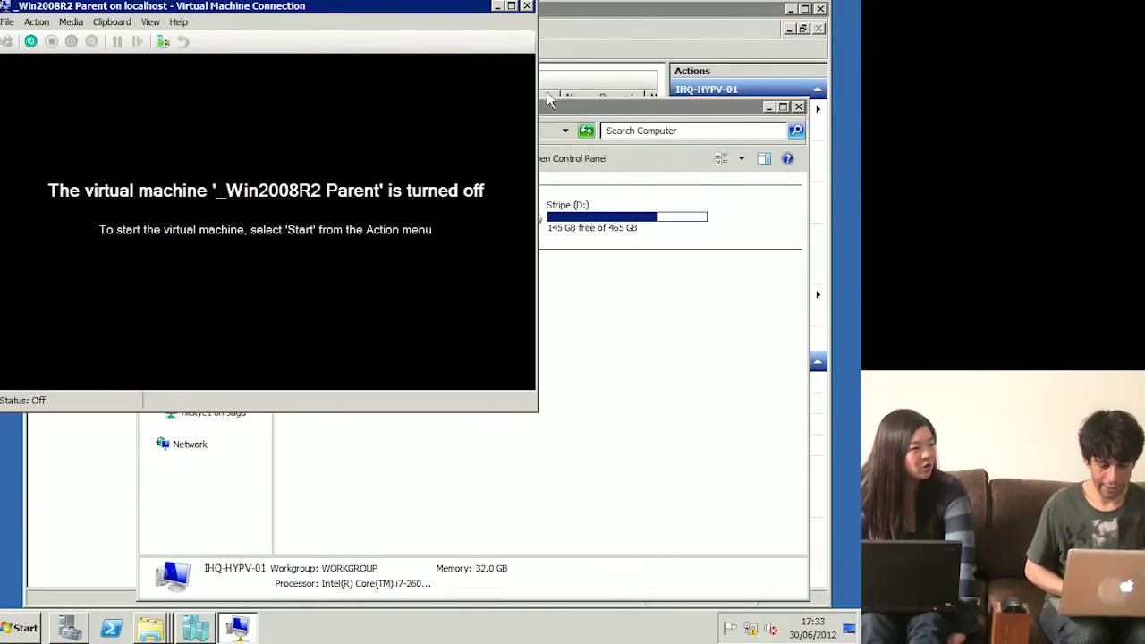
click(528, 7)
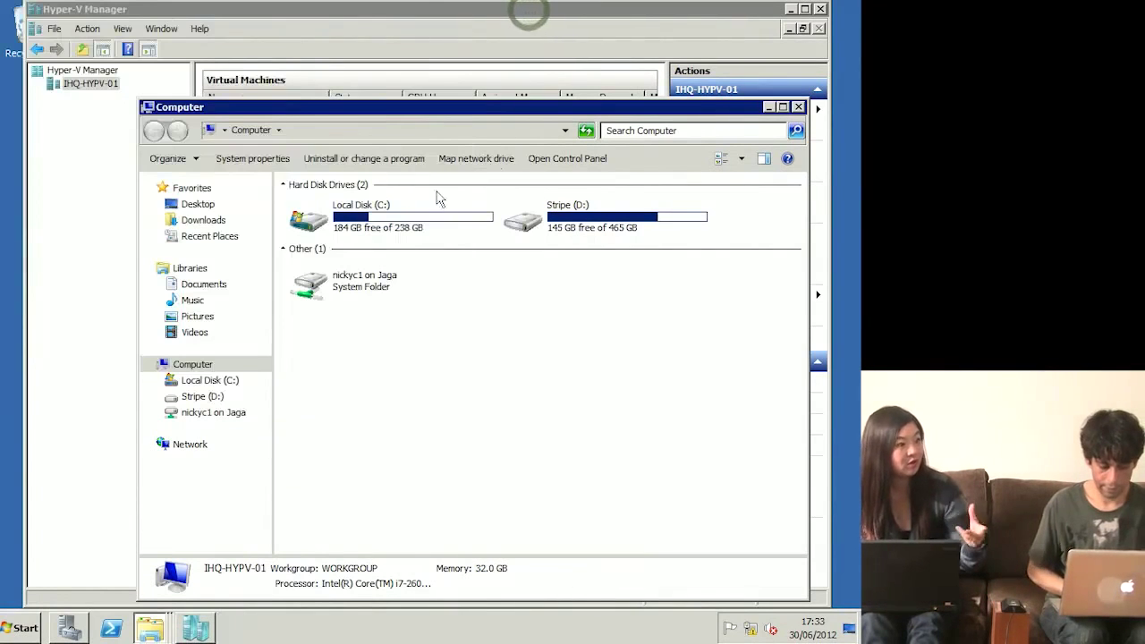
click(379, 227)
double_click(379, 227)
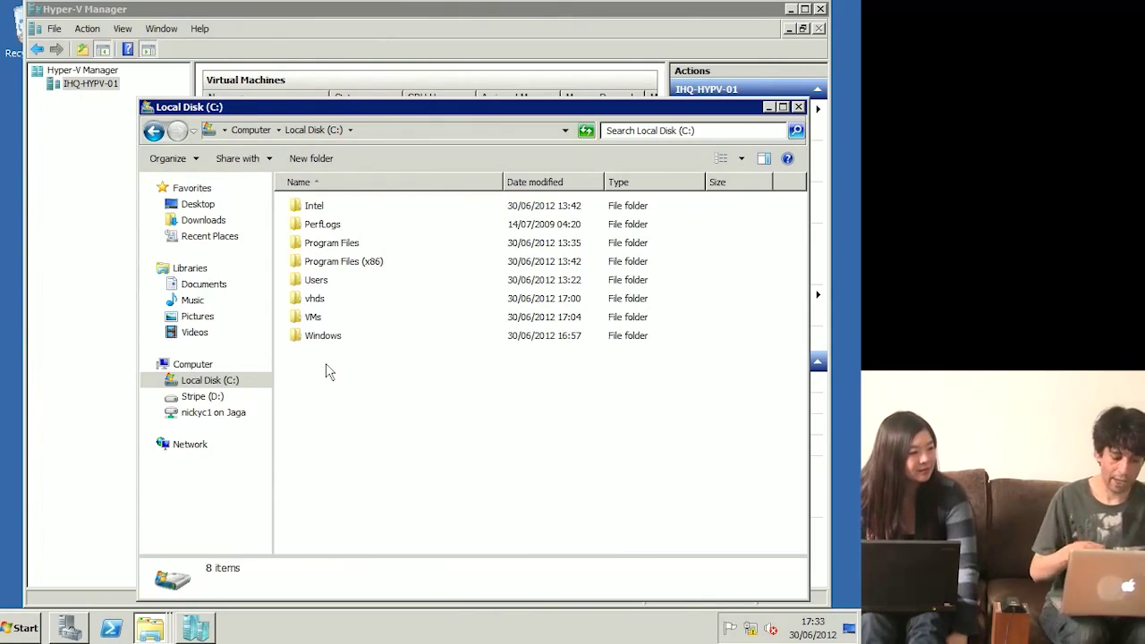
Step: Cut _Win2008R2 Parent.vhd from C:\VMs\_Win2008R2 Parent and return to Local Disk (C:)
double_click(320, 317)
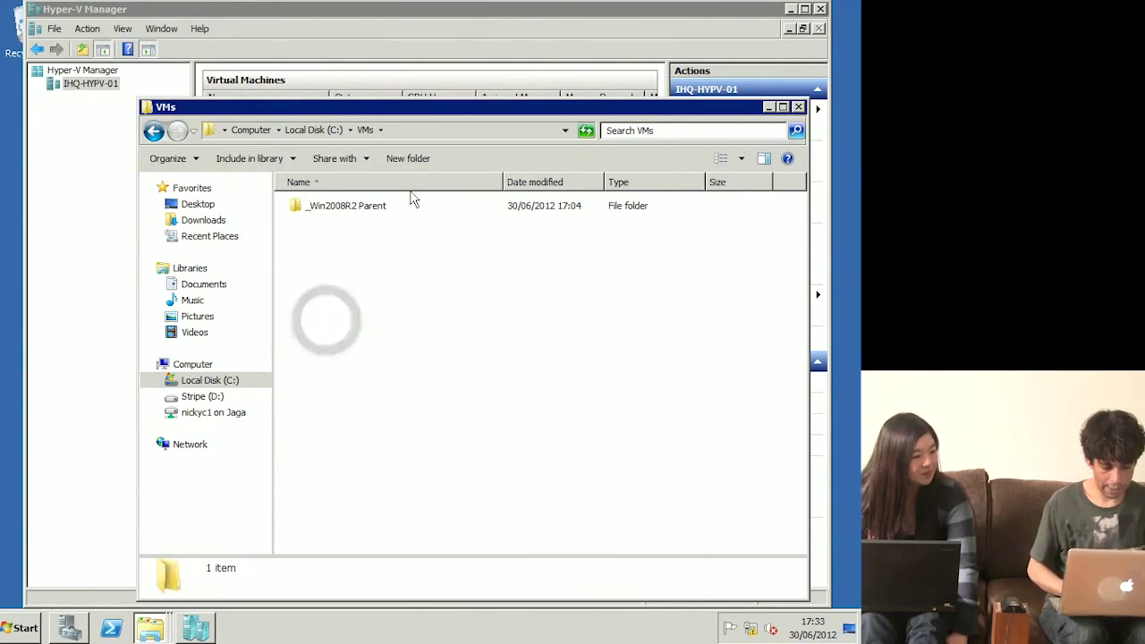
double_click(385, 207)
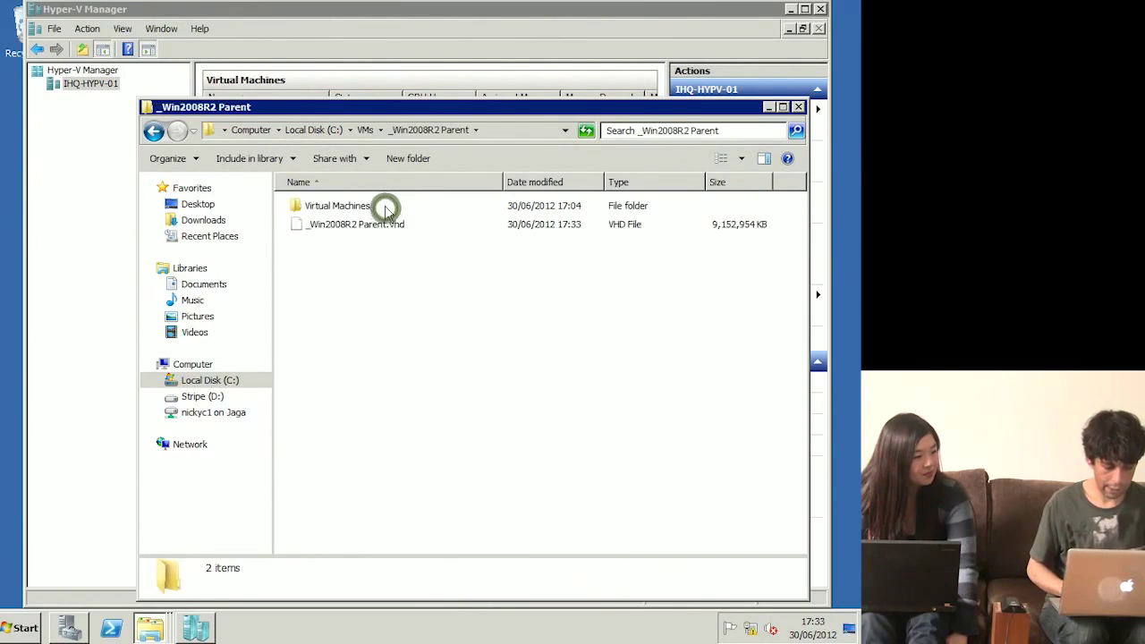
click(384, 225)
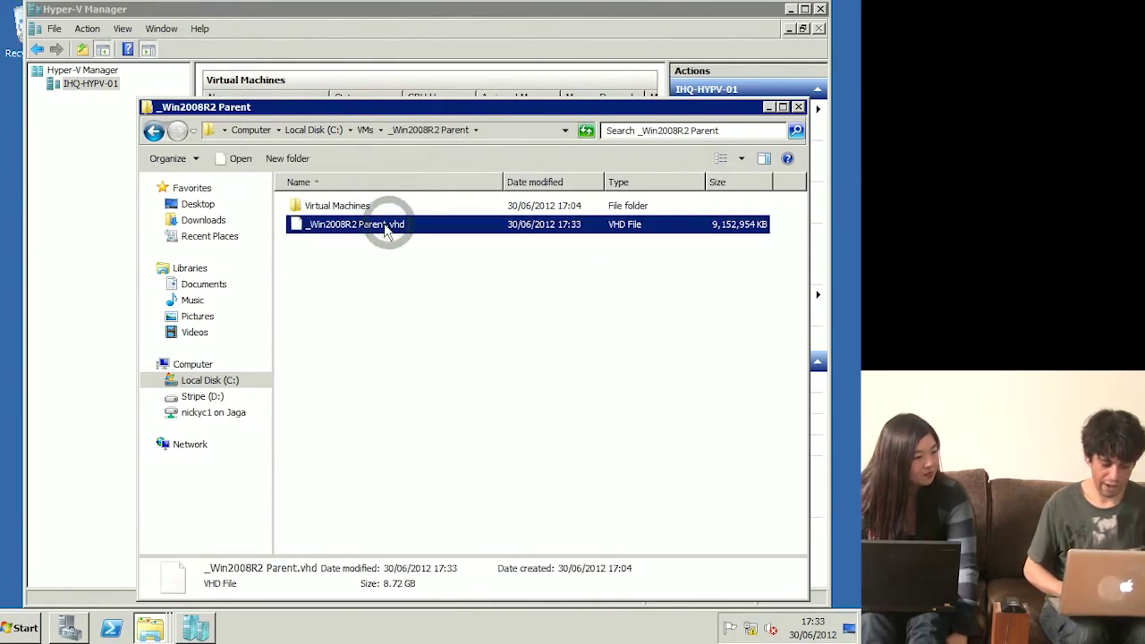
right_click(386, 230)
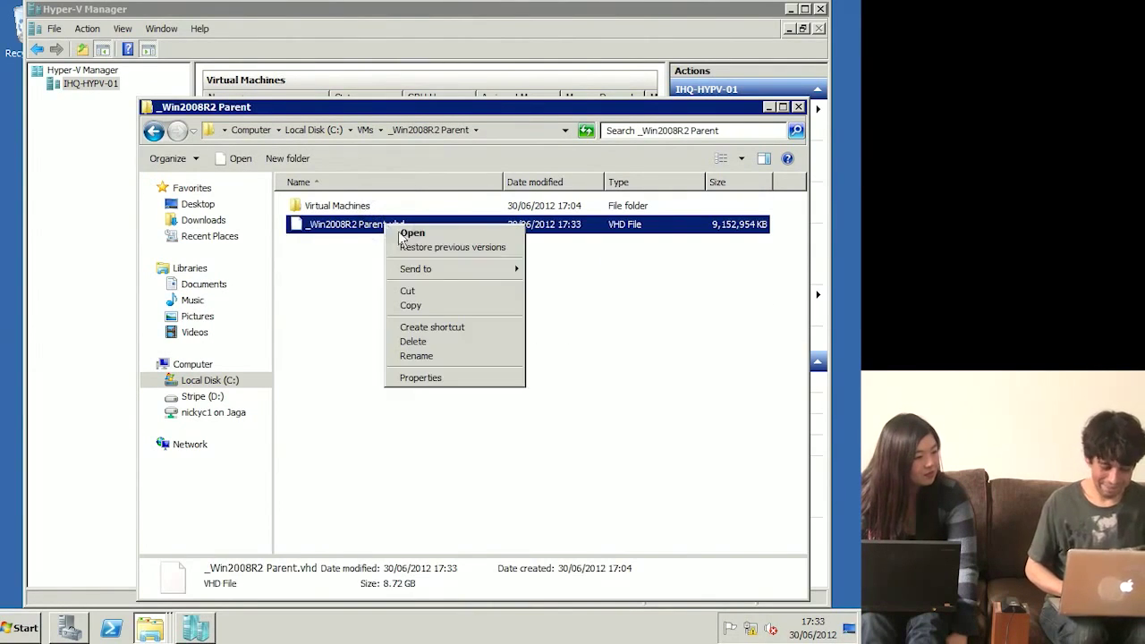
click(430, 294)
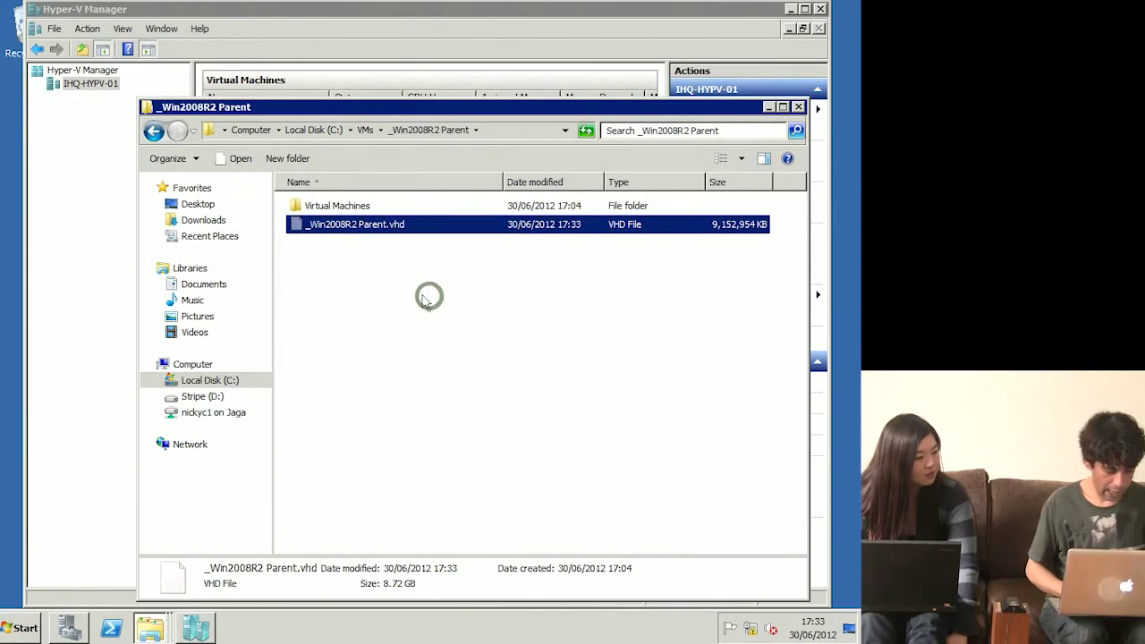
click(218, 399)
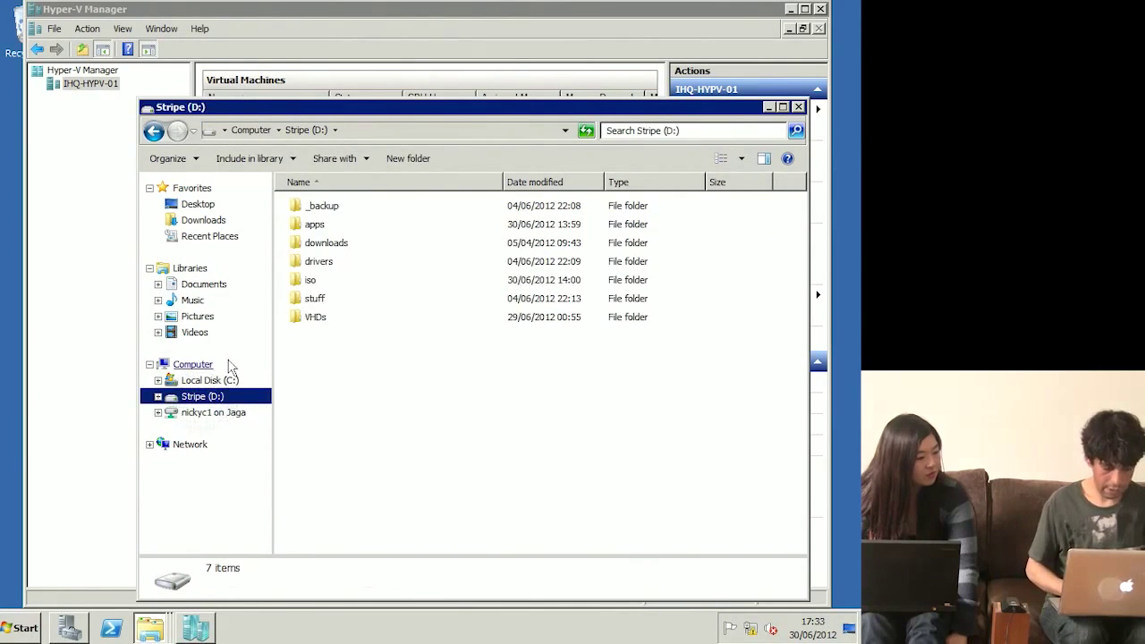
click(208, 381)
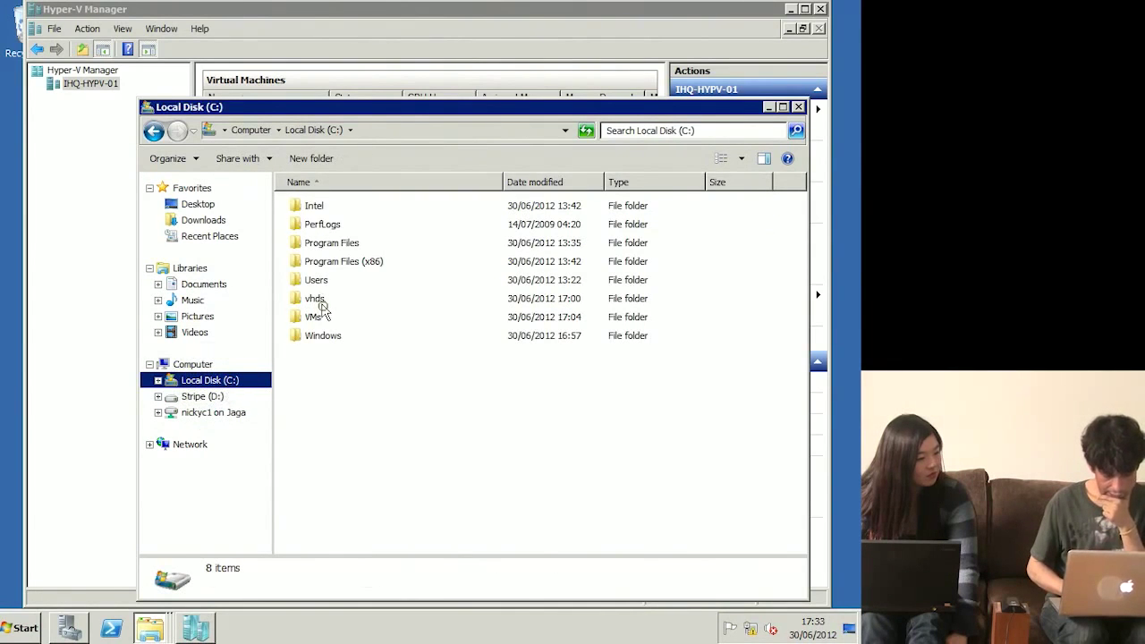
Step: Paste _Win2008R2 Parent.vhd into the C:\vhds folder
double_click(320, 306)
right_click(358, 299)
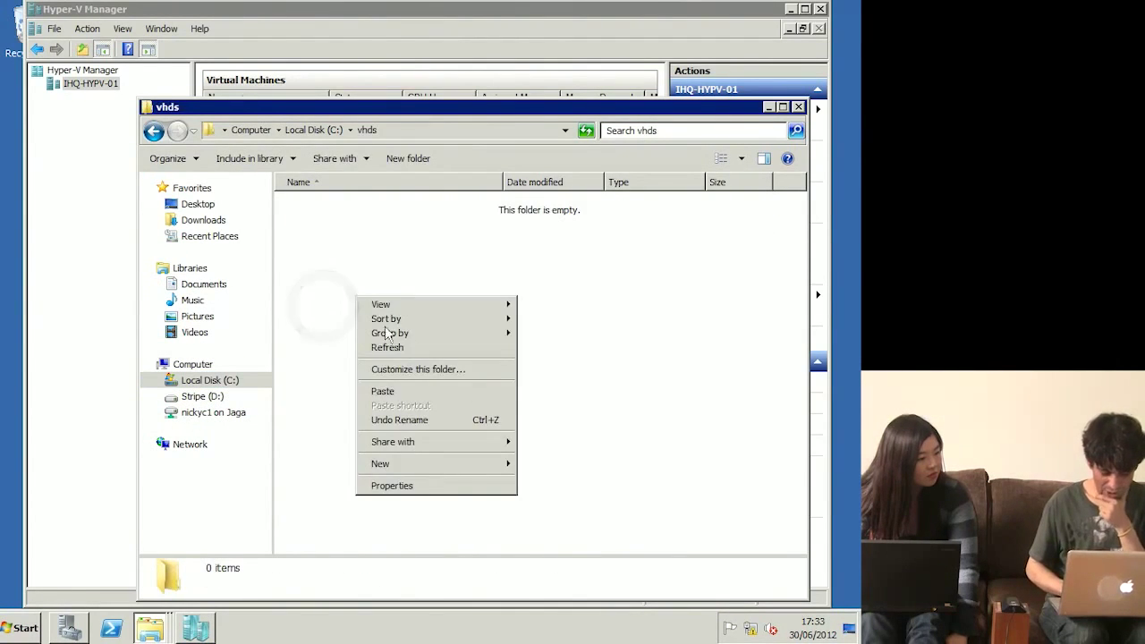
click(384, 391)
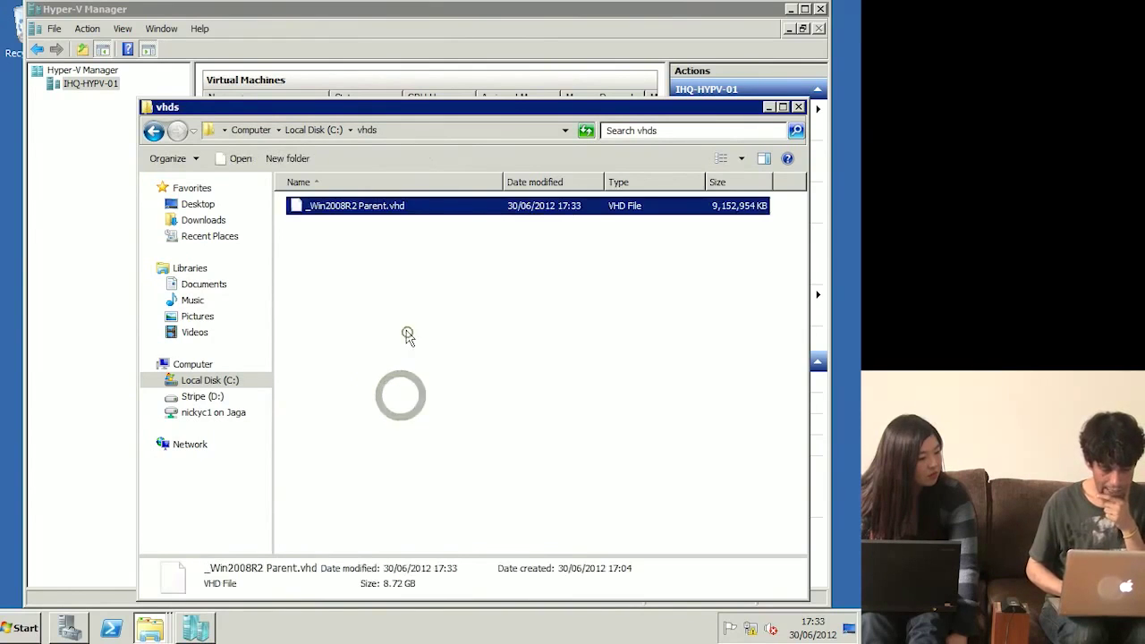
Step: Mark _Win2008R2 Parent.vhd as read-only in its Properties
click(412, 206)
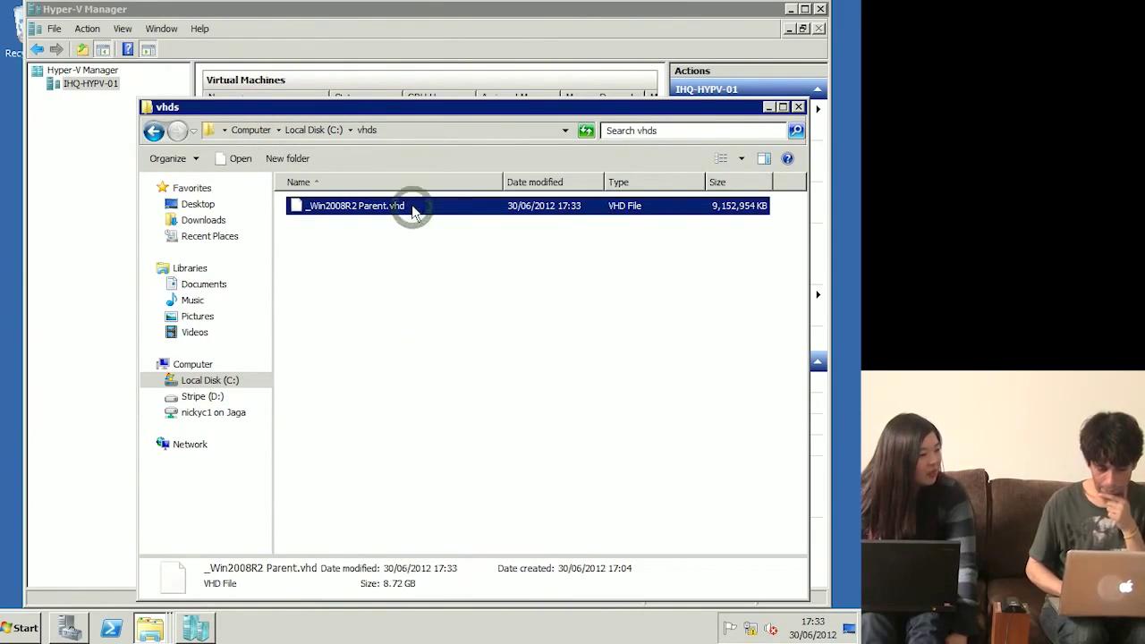
right_click(412, 207)
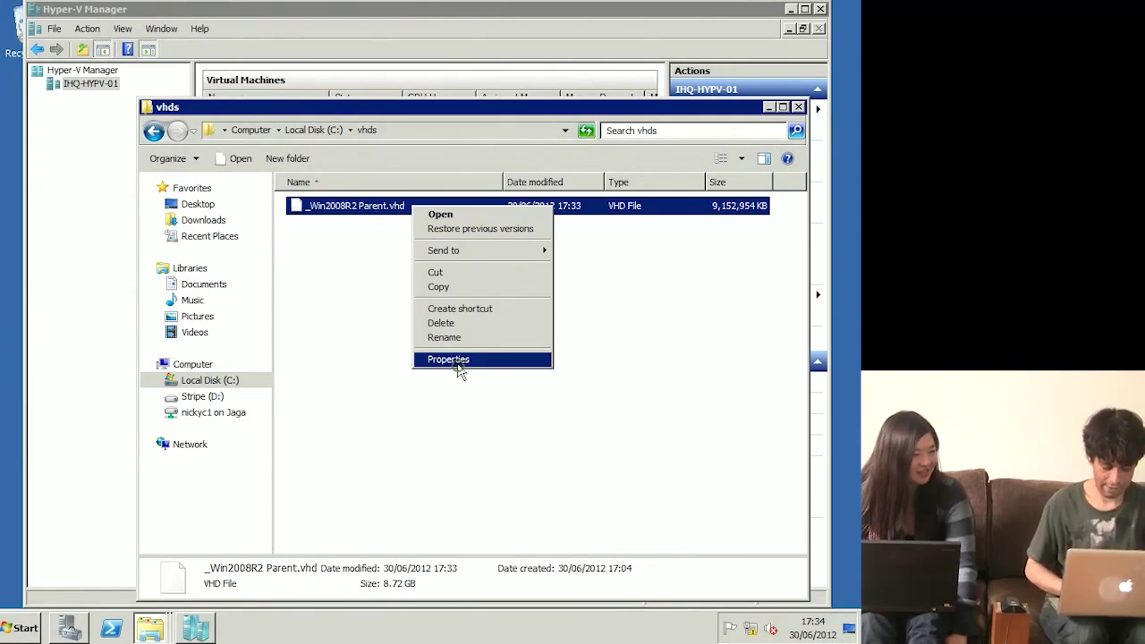
click(453, 361)
click(498, 496)
click(545, 587)
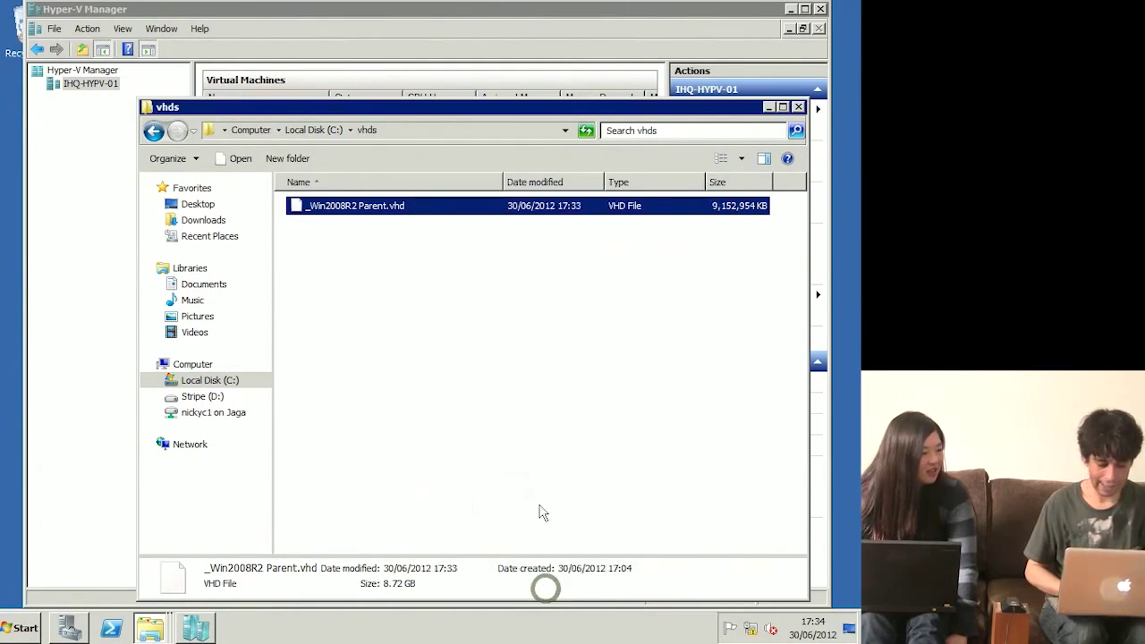
Step: Create new folders ihq-mail-01 and ihq-sql-01 inside C:\VMs
click(303, 133)
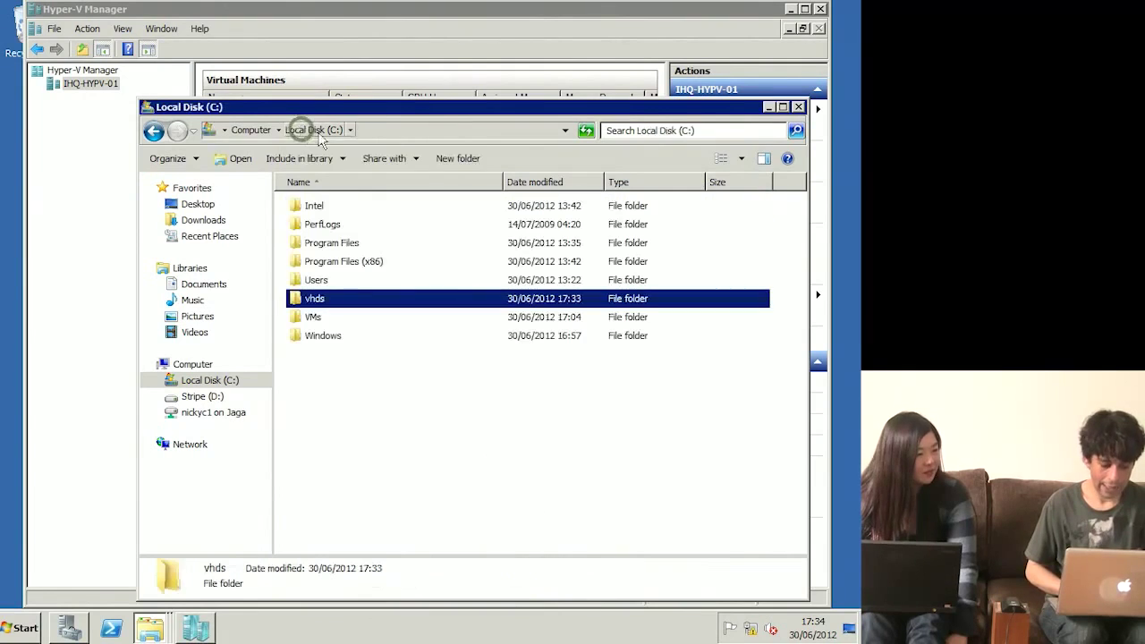
double_click(315, 317)
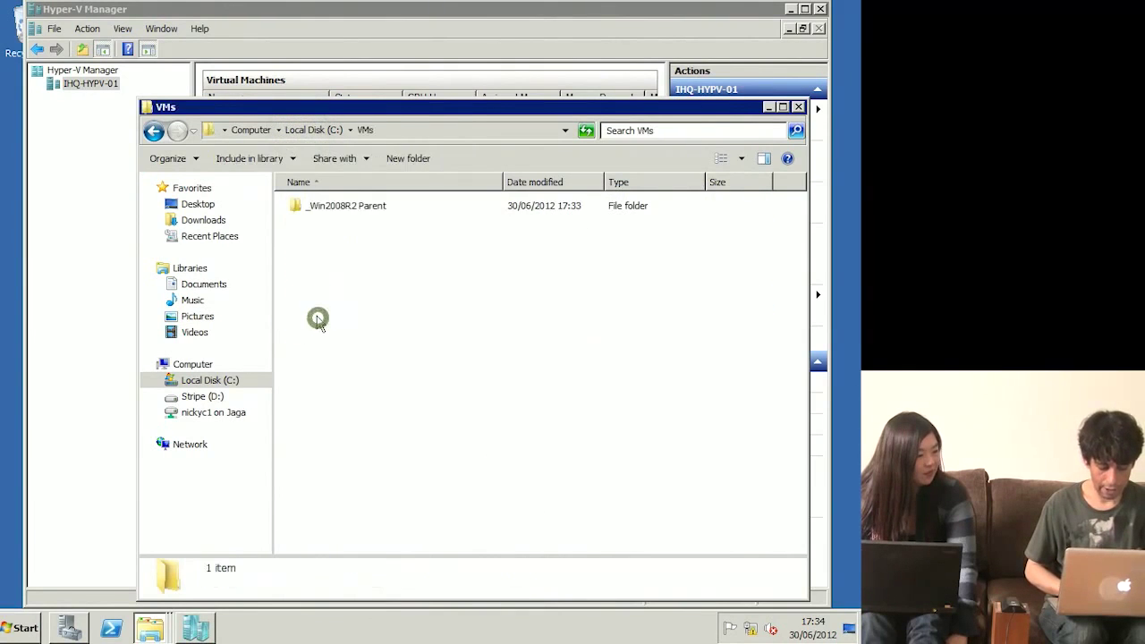
right_click(331, 270)
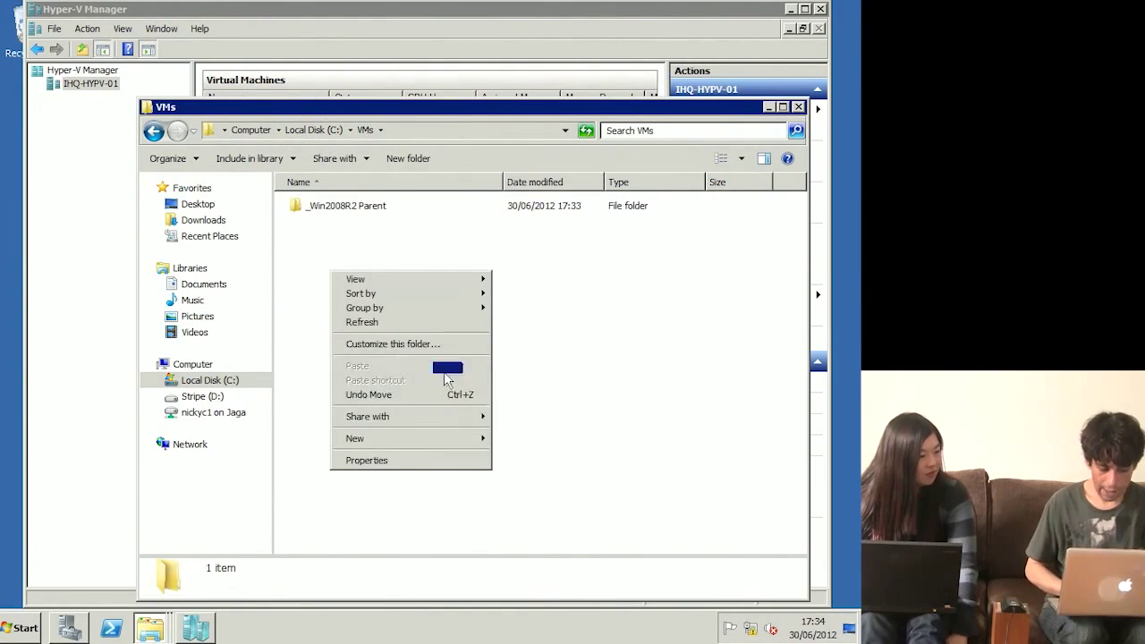
click(439, 438)
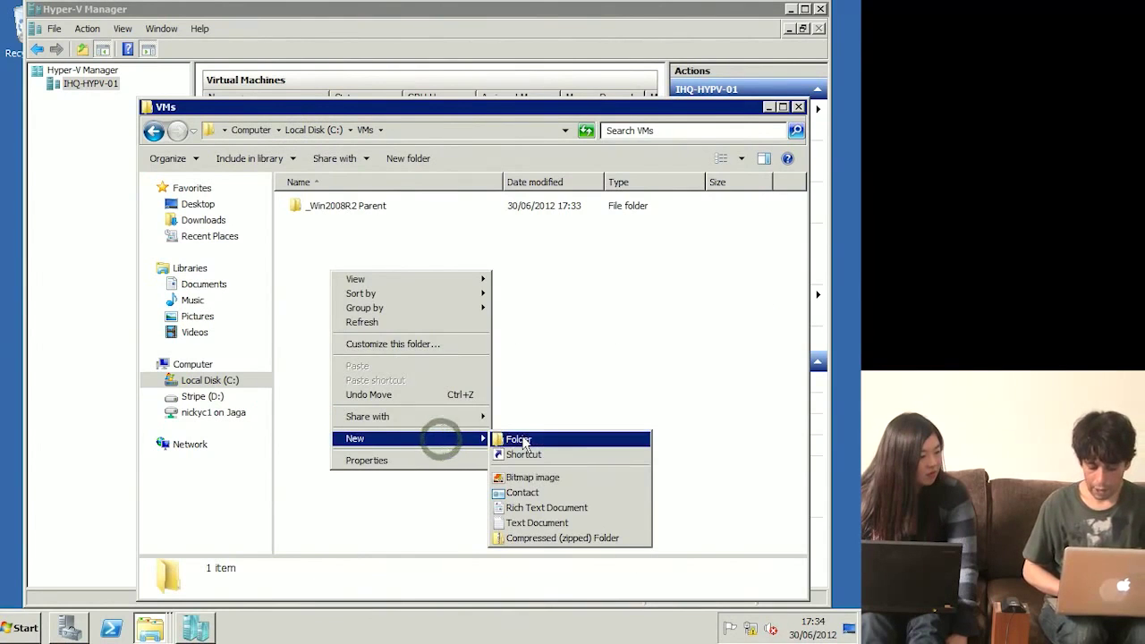
click(521, 440)
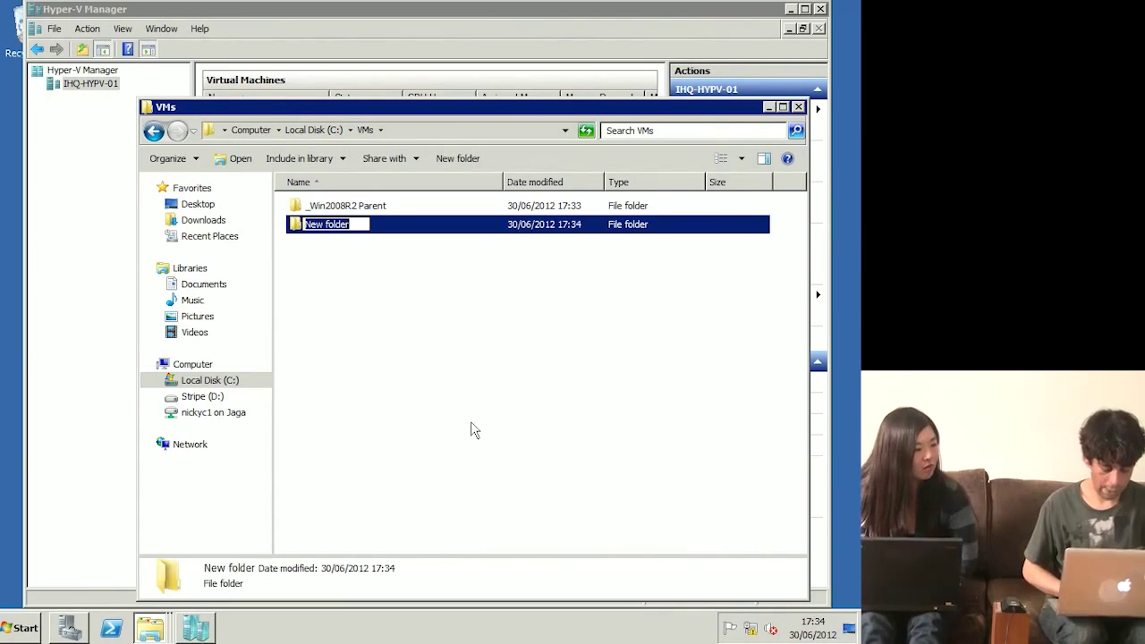
text(ihq-)
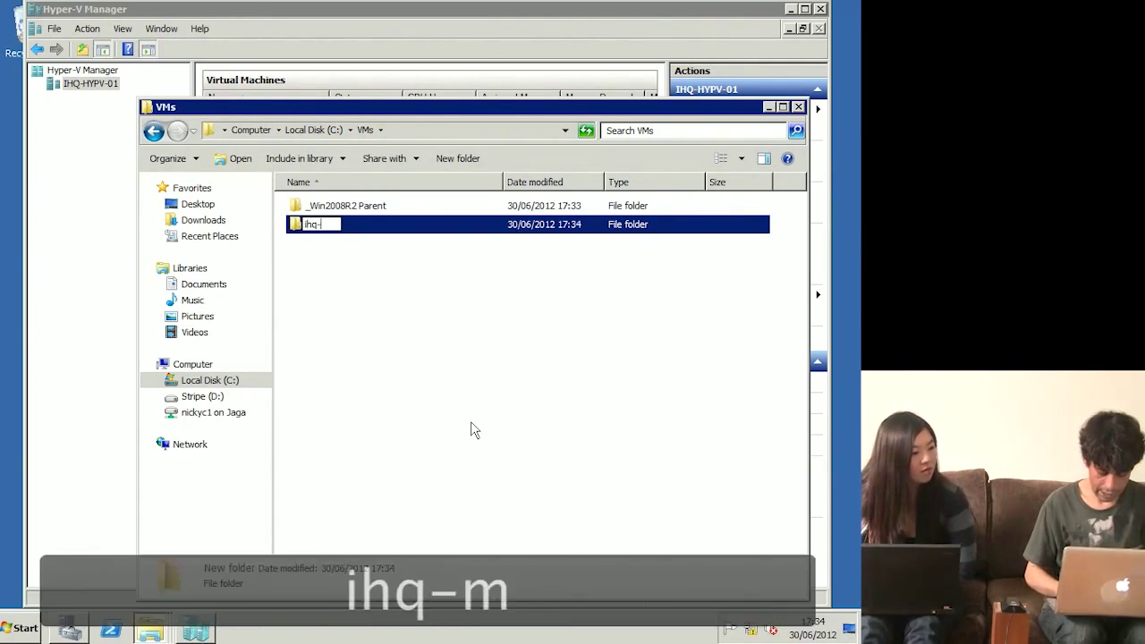
text(mail-01)
key(Return)
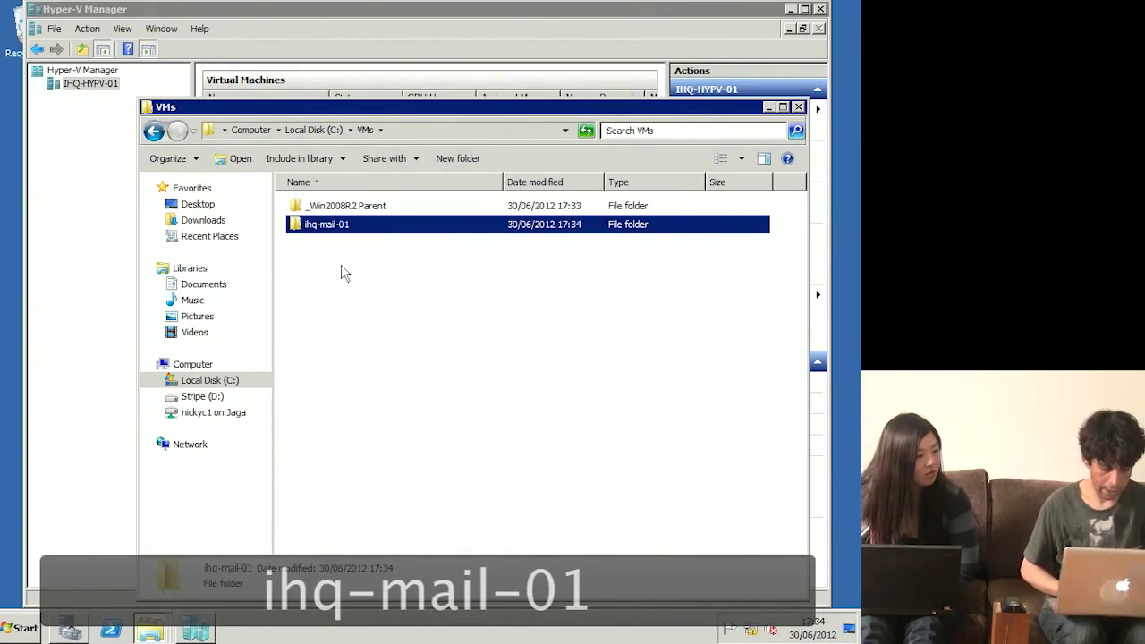
right_click(345, 272)
mouse_move(400, 435)
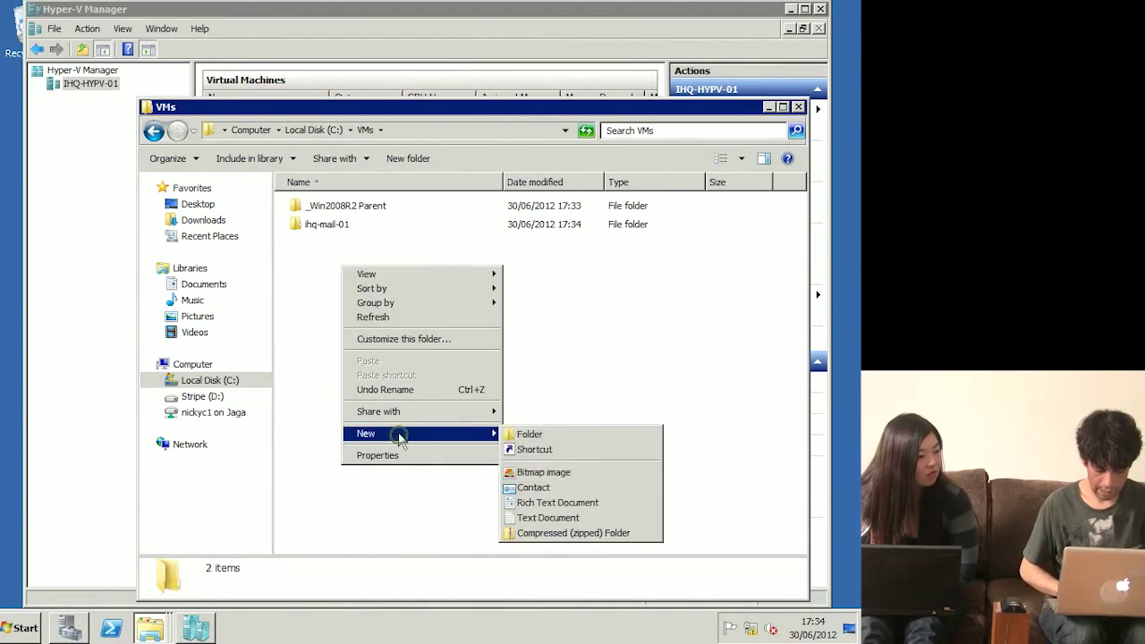
click(529, 435)
text(ihq-sql-01)
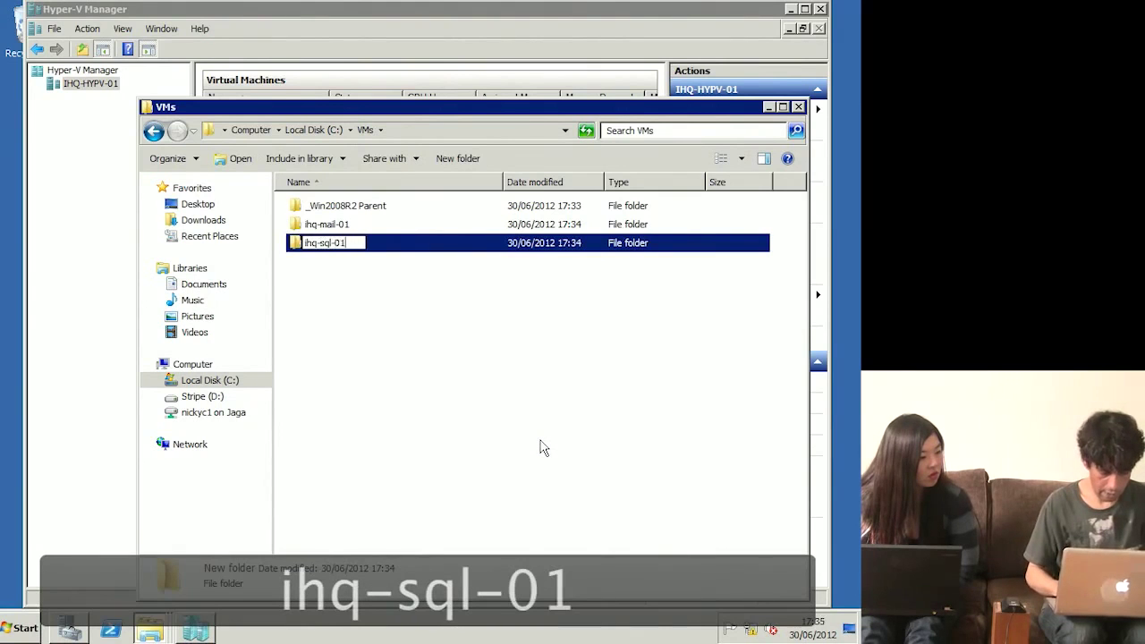
key(Return)
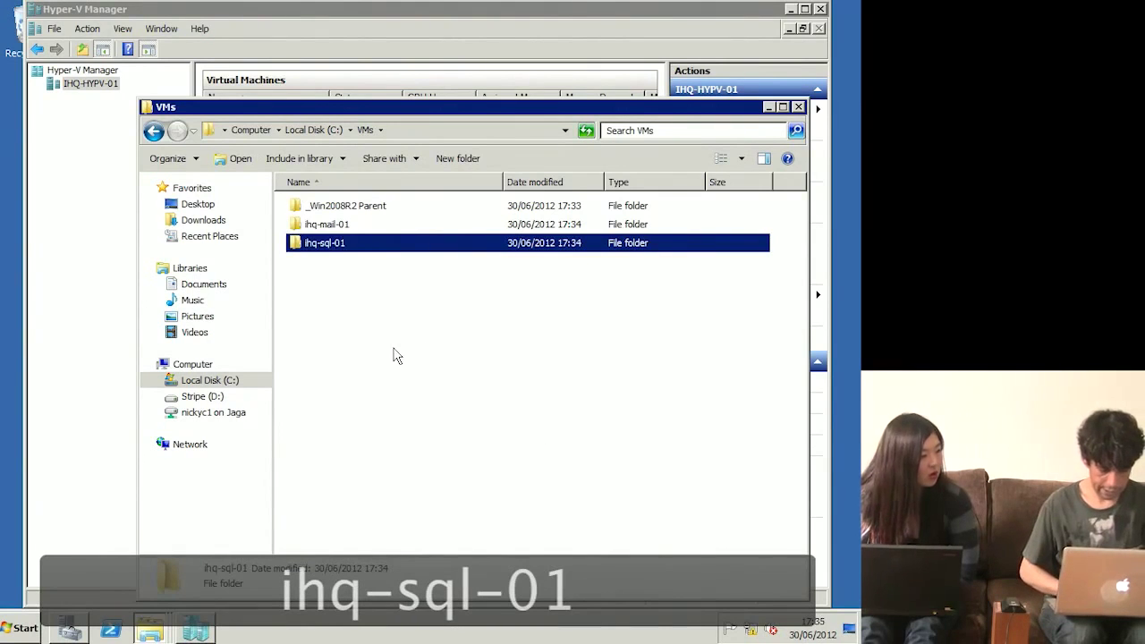
Step: Add folders ih1- and ihq-sps-01 in C:\VMs, then return to Hyper-V Manager
right_click(393, 350)
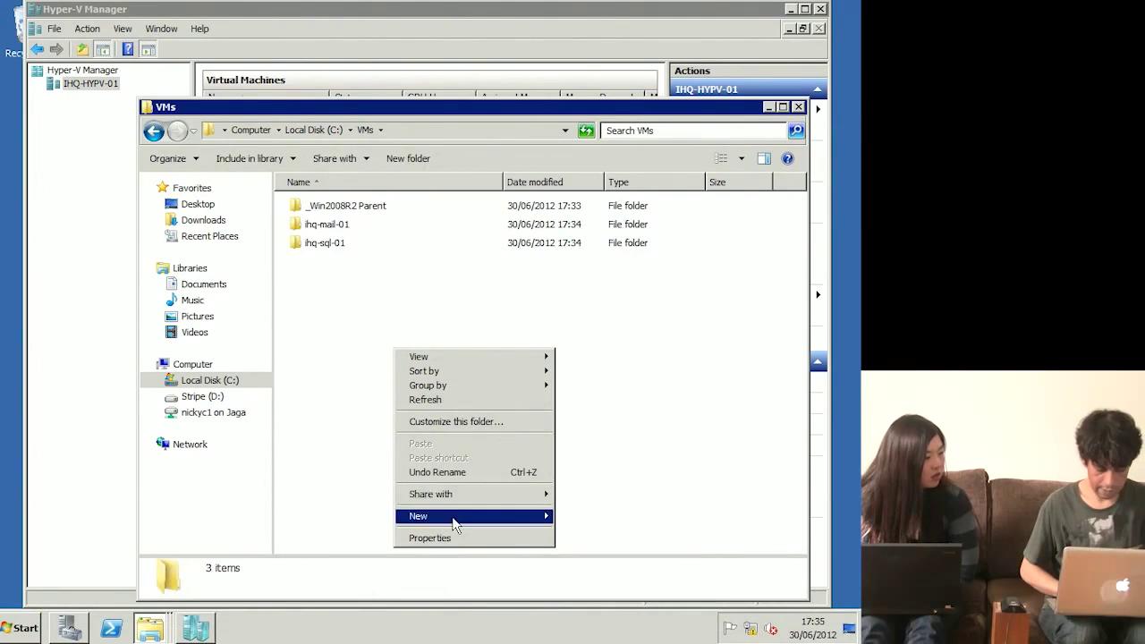
mouse_move(454, 523)
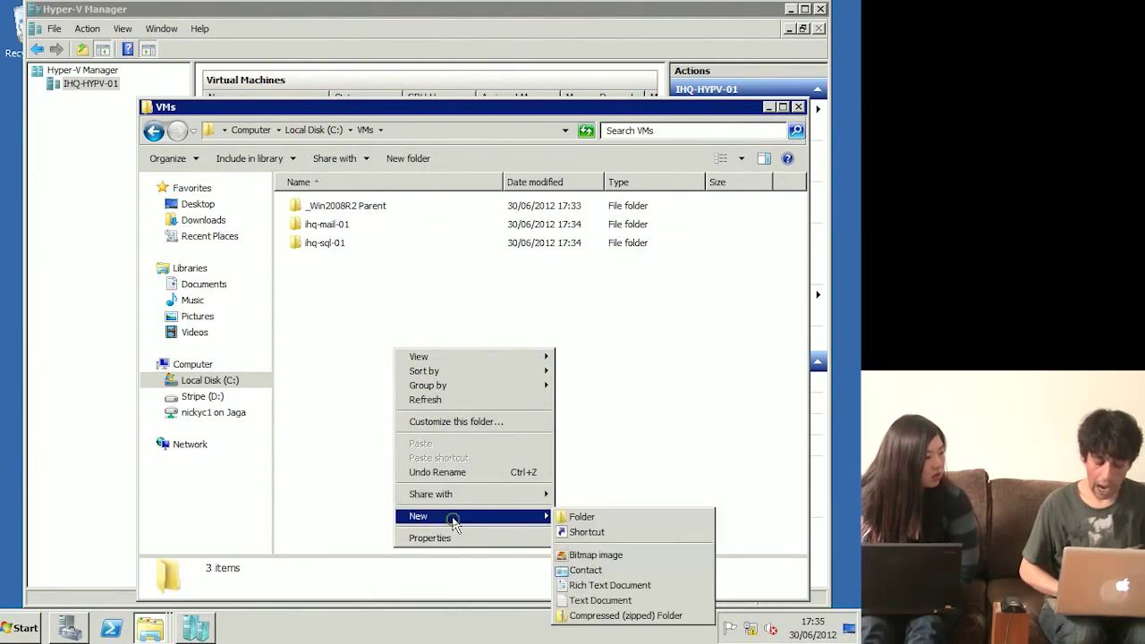
click(596, 519)
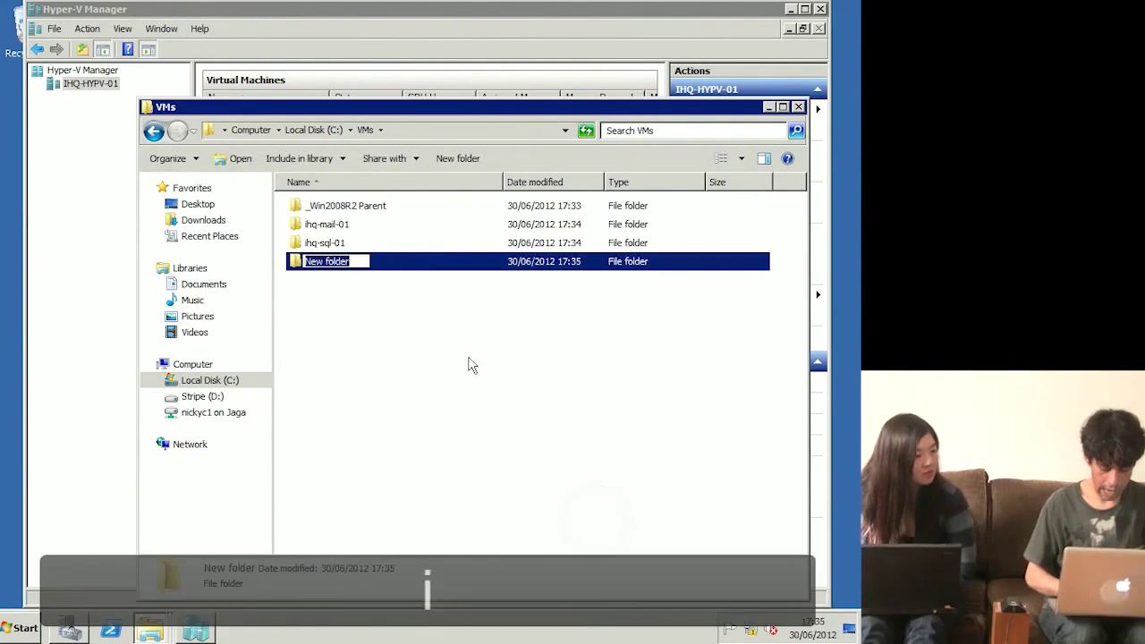
text(ih1-)
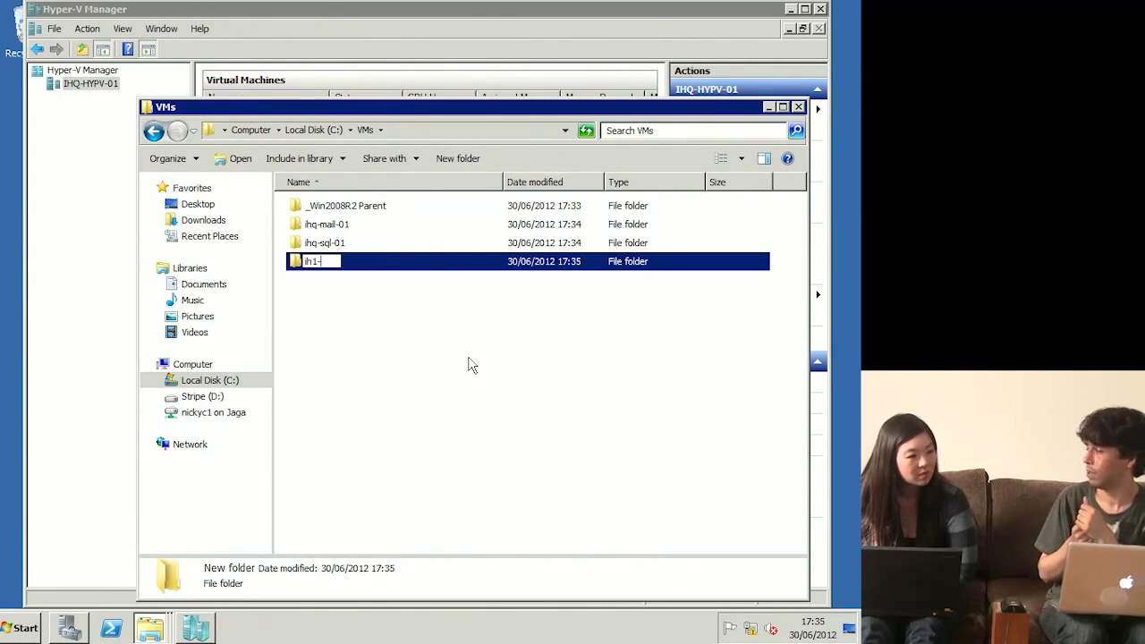
click(393, 348)
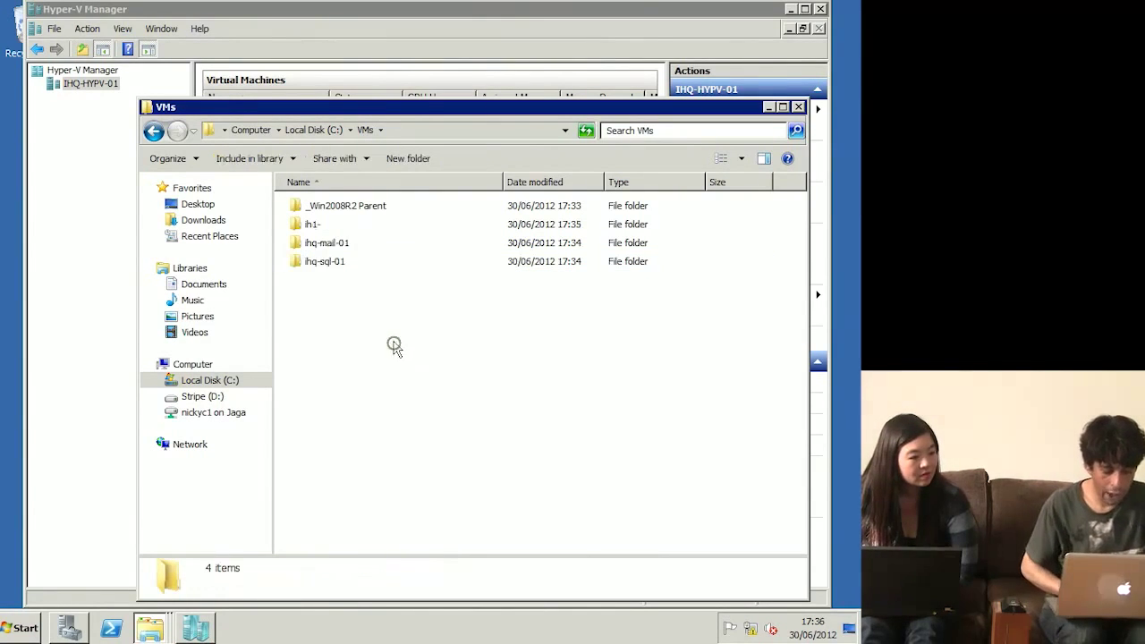
right_click(321, 311)
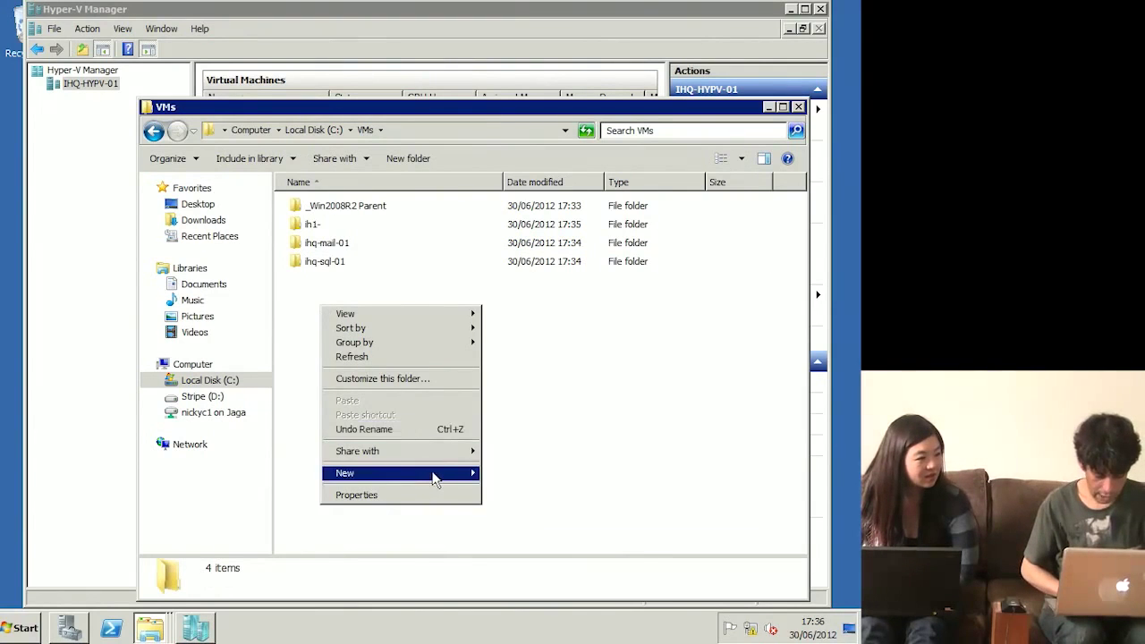
mouse_move(435, 473)
click(521, 475)
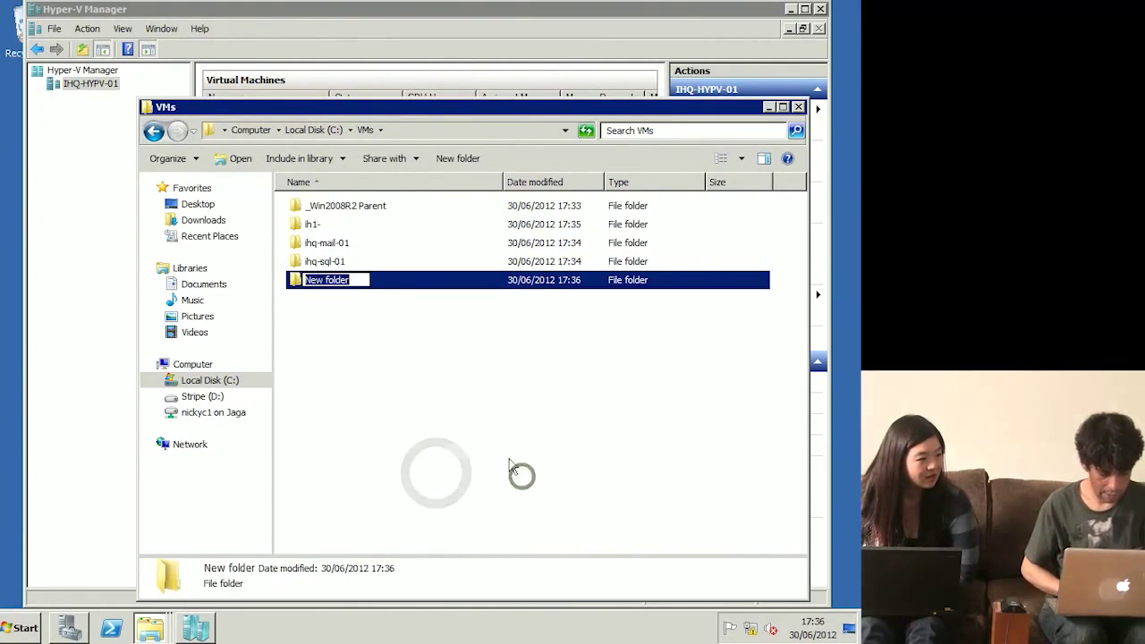
text(ihq-)
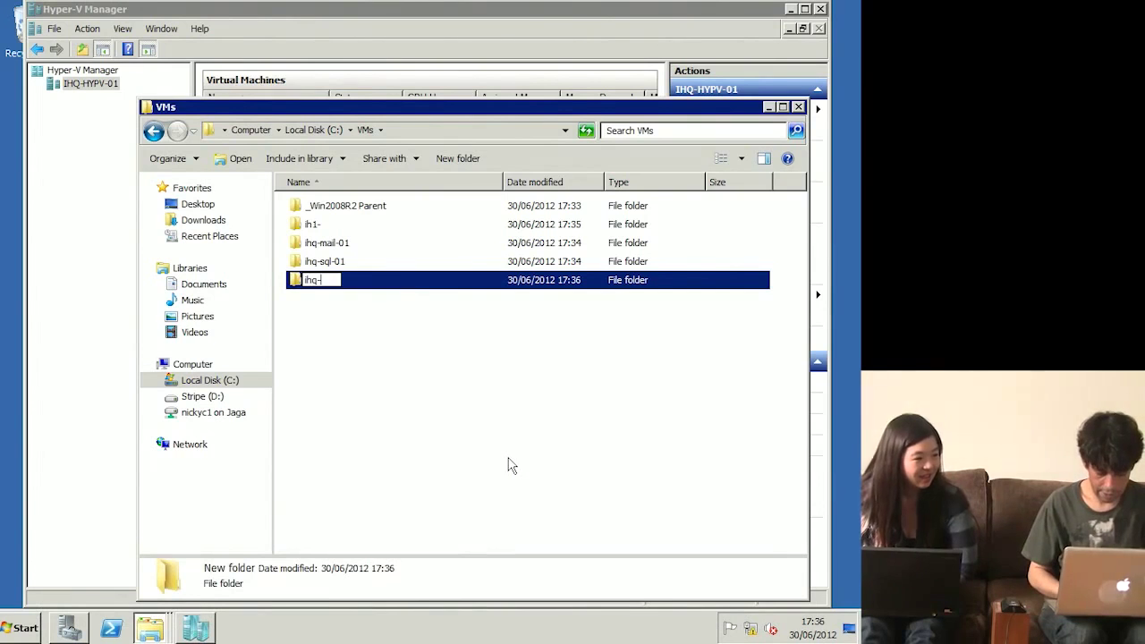
text(s)
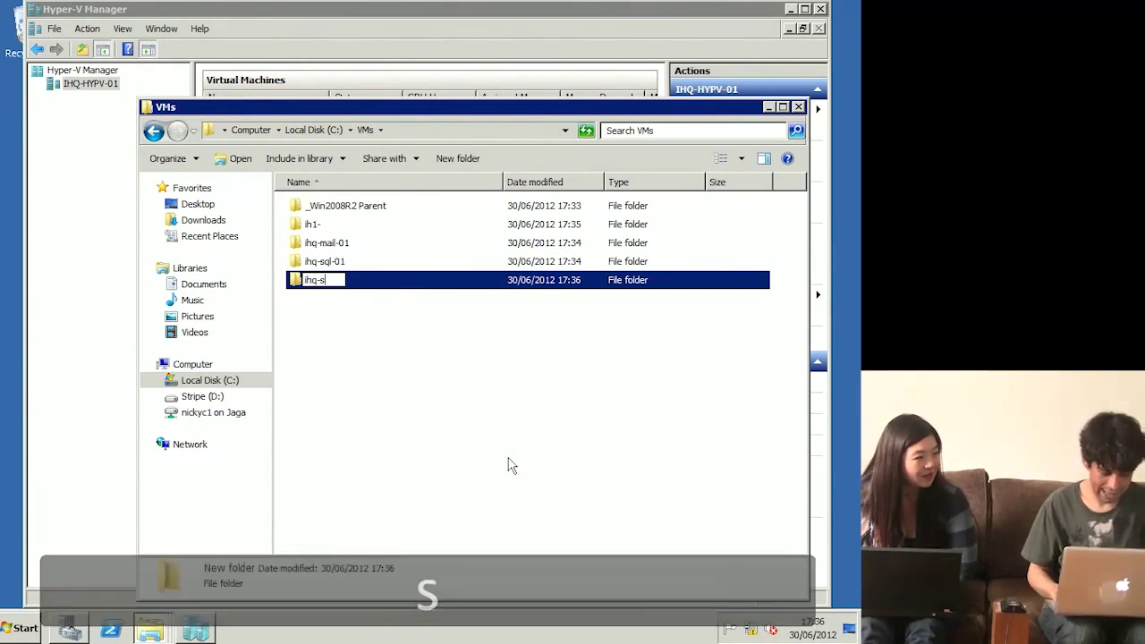
key(BackSpace)
key(BackSpace)
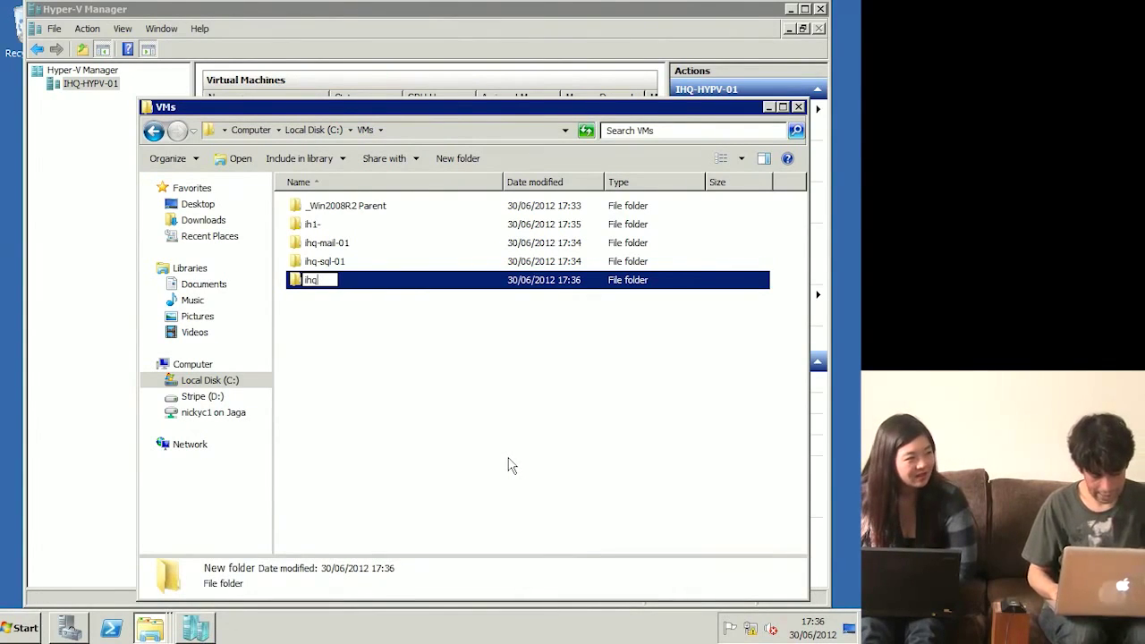
text(-s)
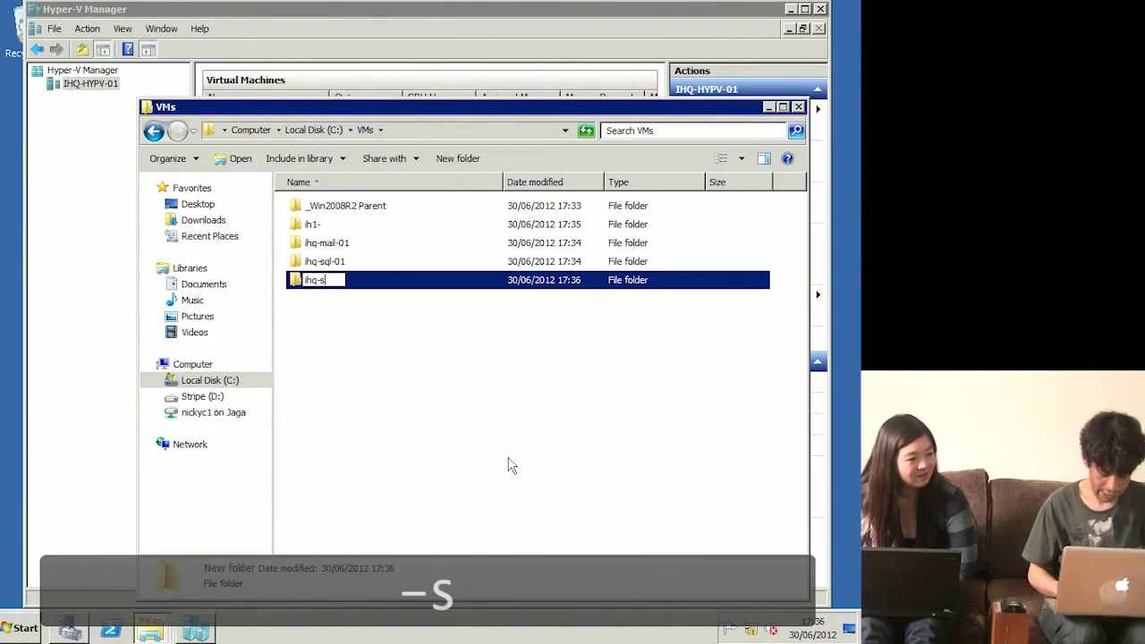
text(ps-01)
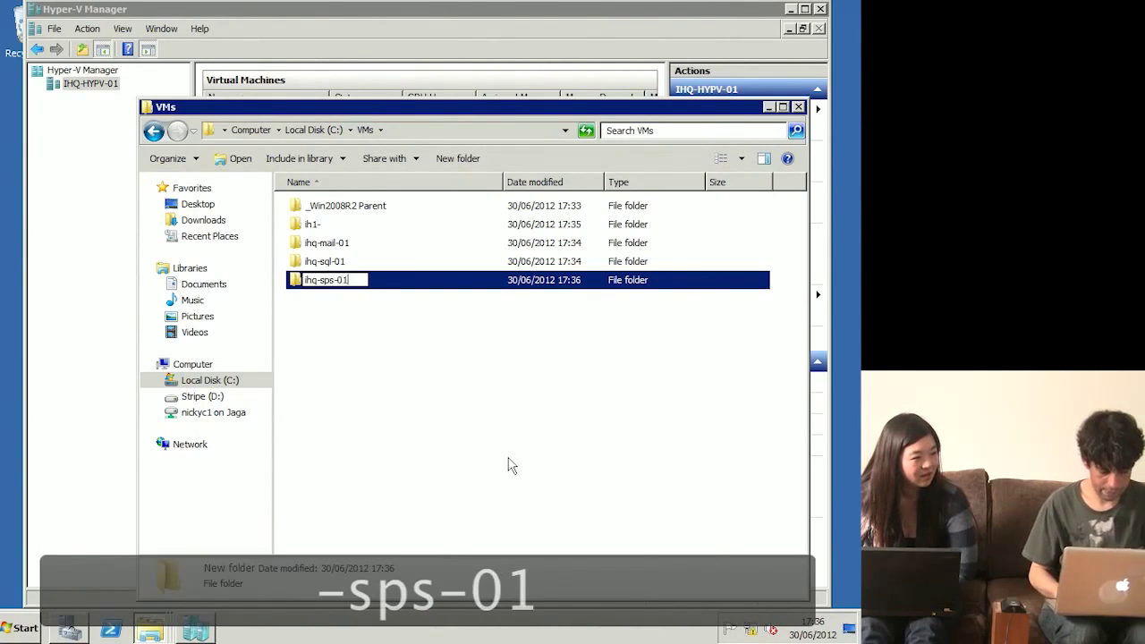
key(Return)
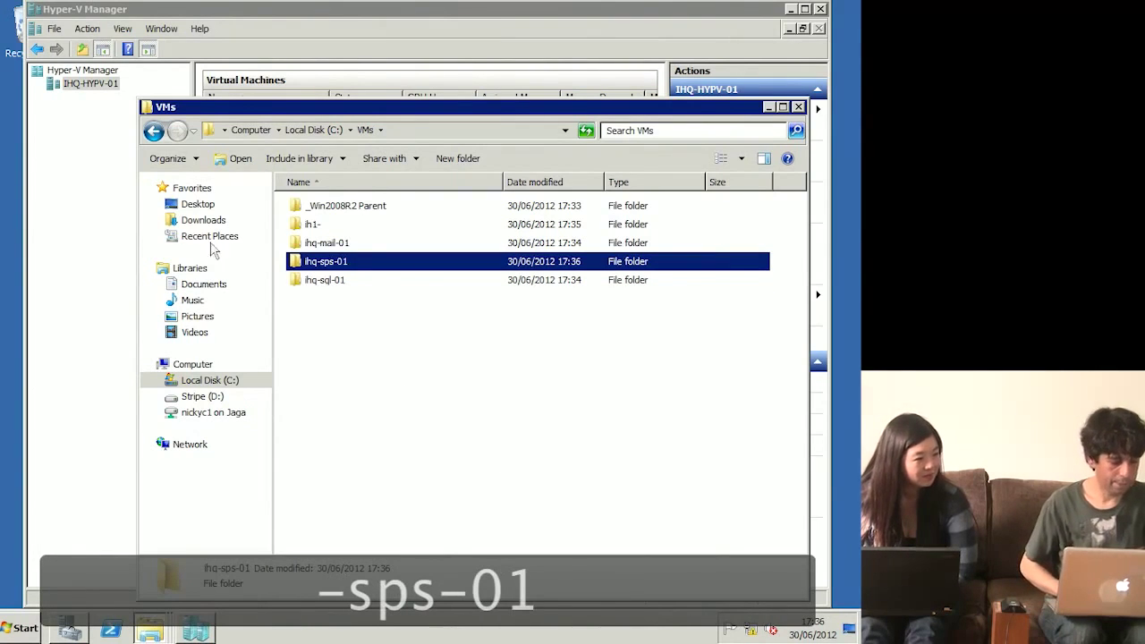
click(83, 202)
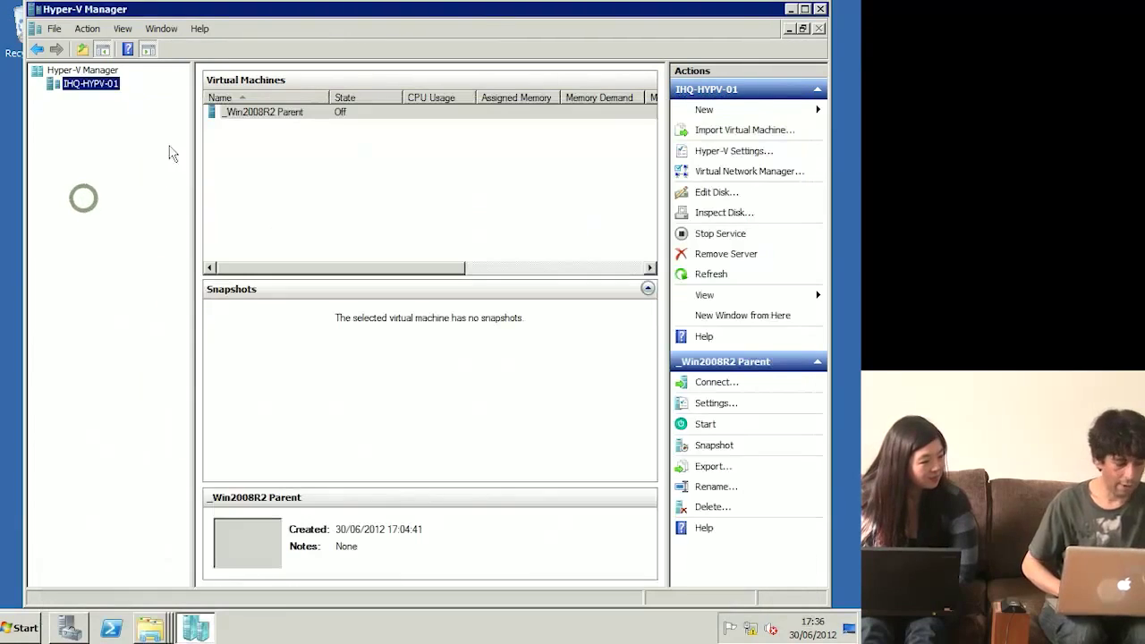
Step: Start a new virtual hard disk from the IHQ-HYPV-01 host and choose the Differencing type
right_click(93, 92)
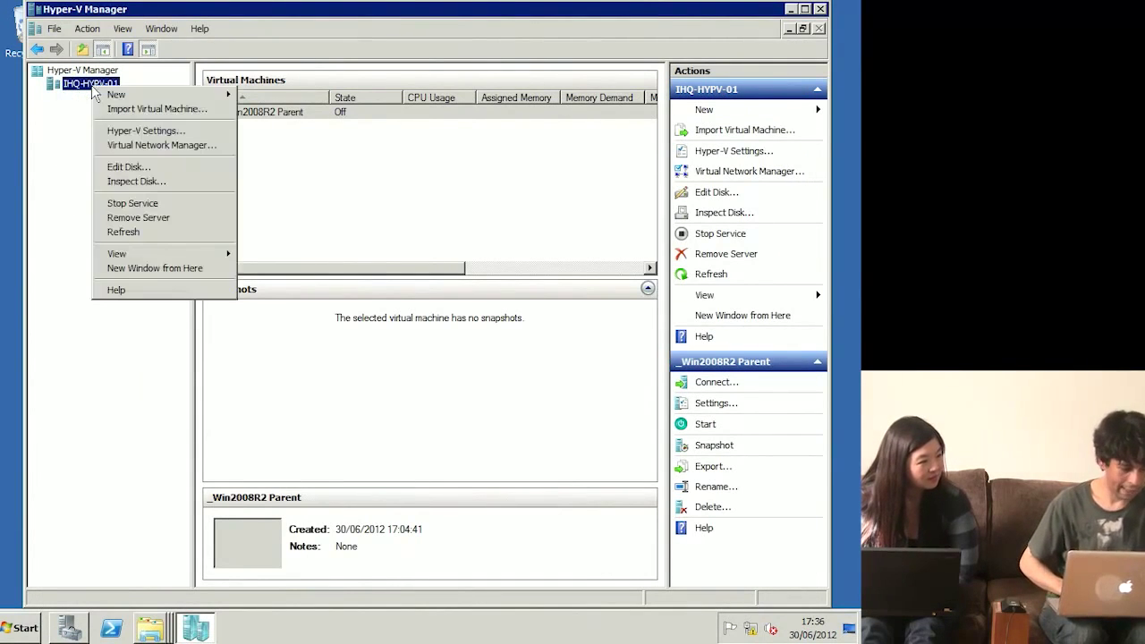
click(149, 95)
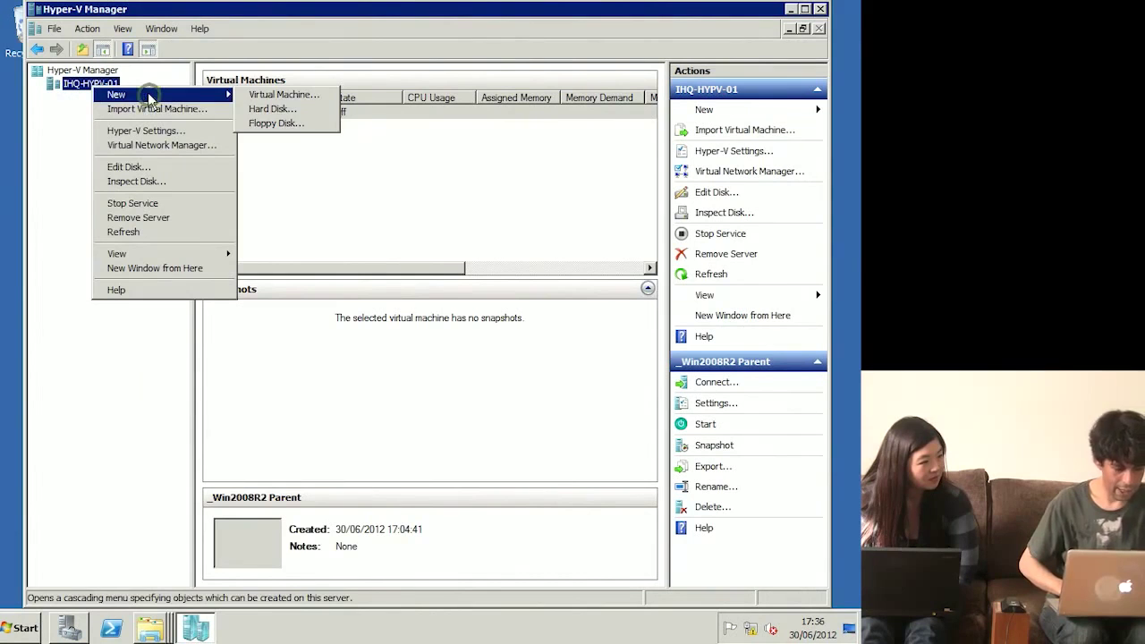
click(301, 113)
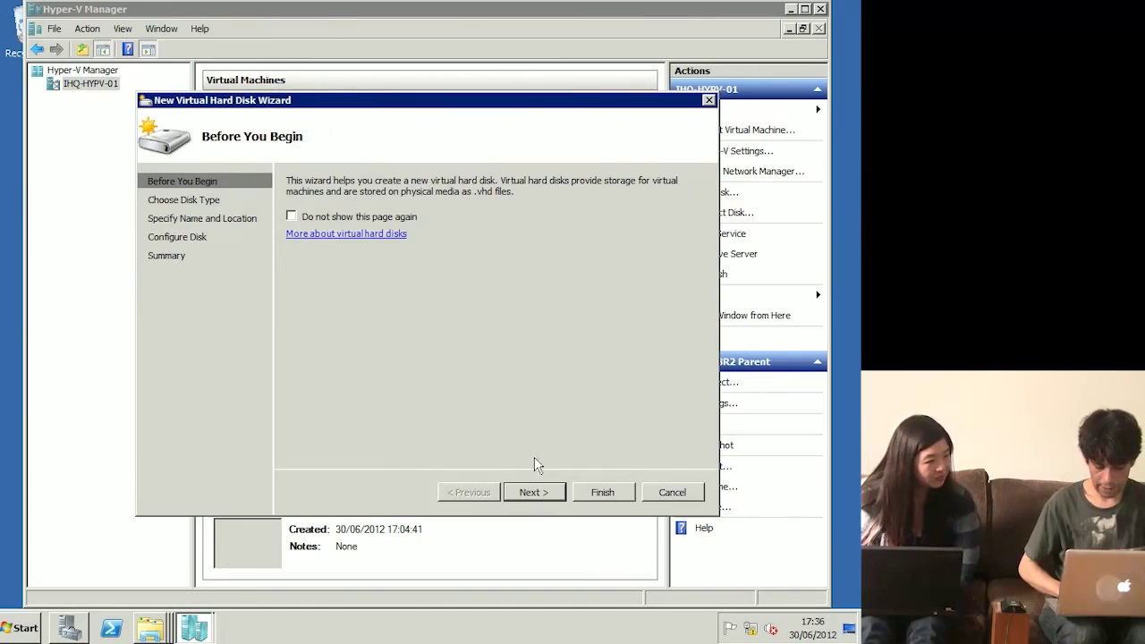
click(535, 492)
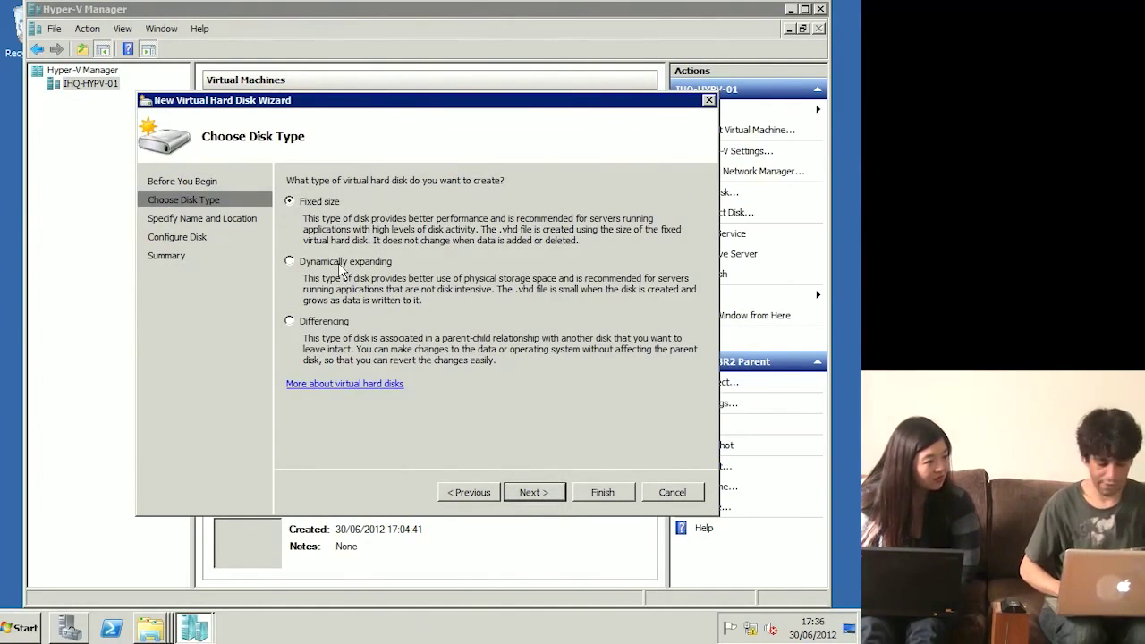
click(332, 328)
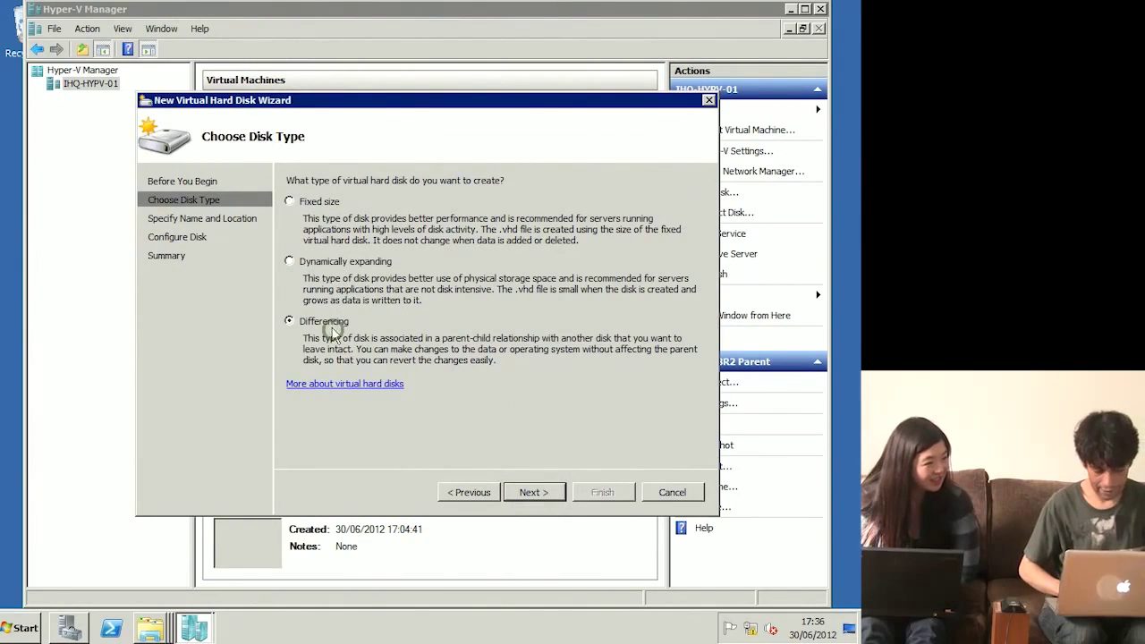
click(550, 493)
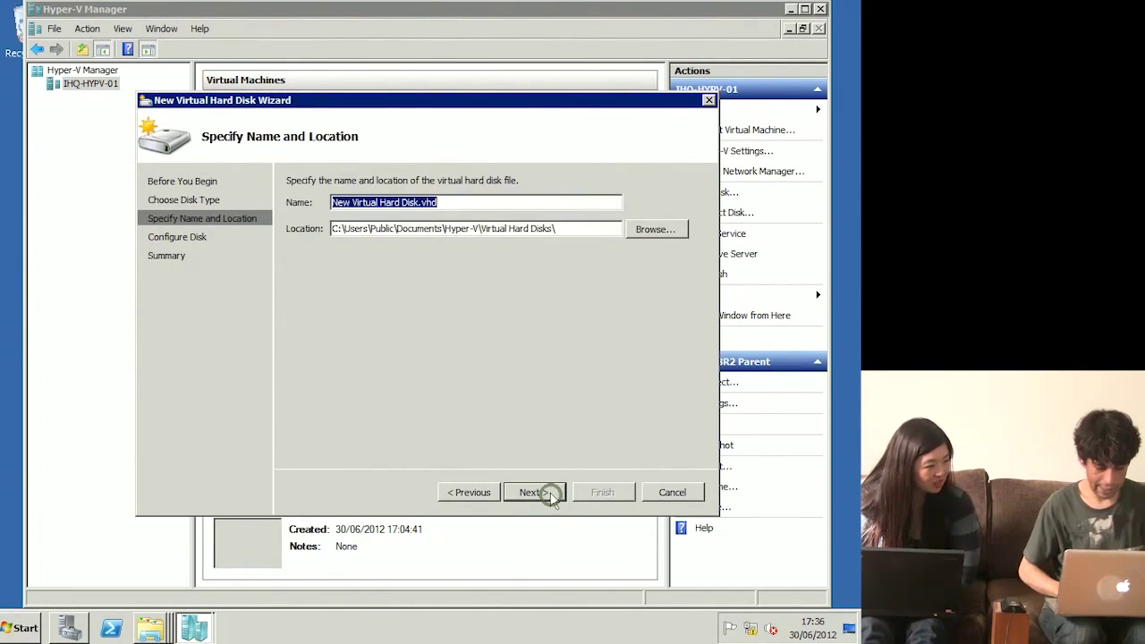
Step: Name the disk ihq-mail-01.vhd with location C:\VMs\ihq-mail-01\
click(662, 232)
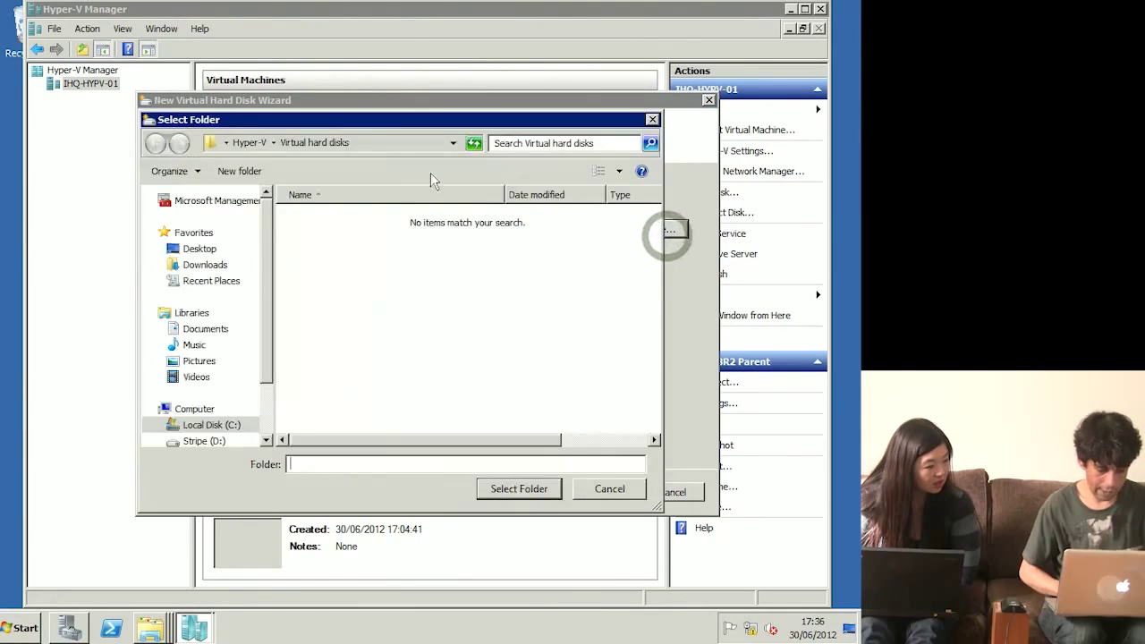
click(212, 427)
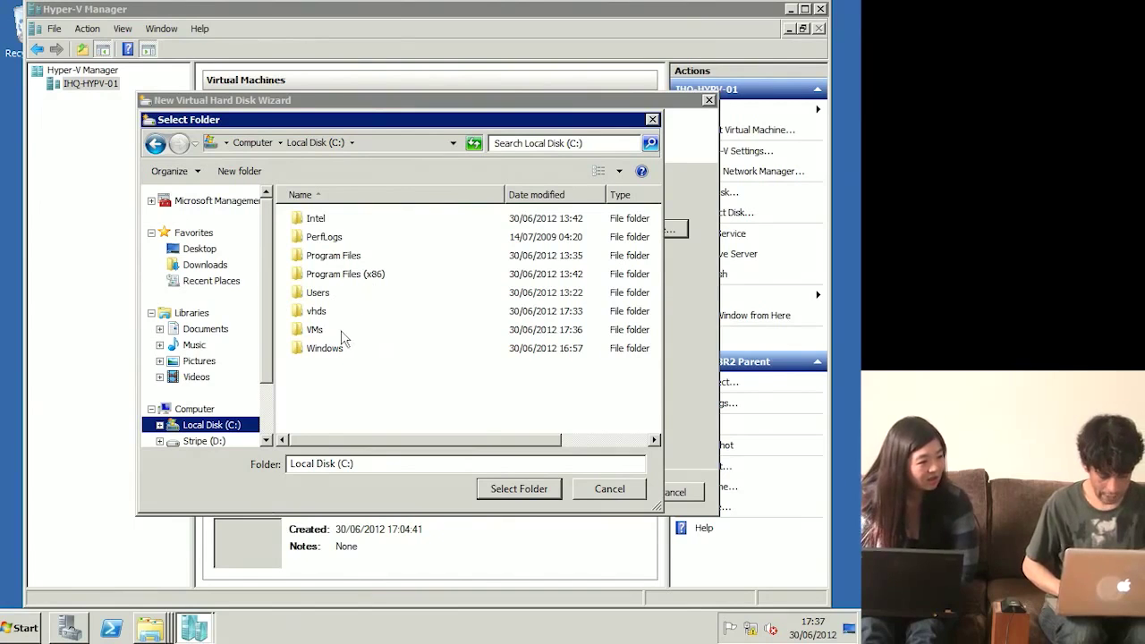
double_click(318, 312)
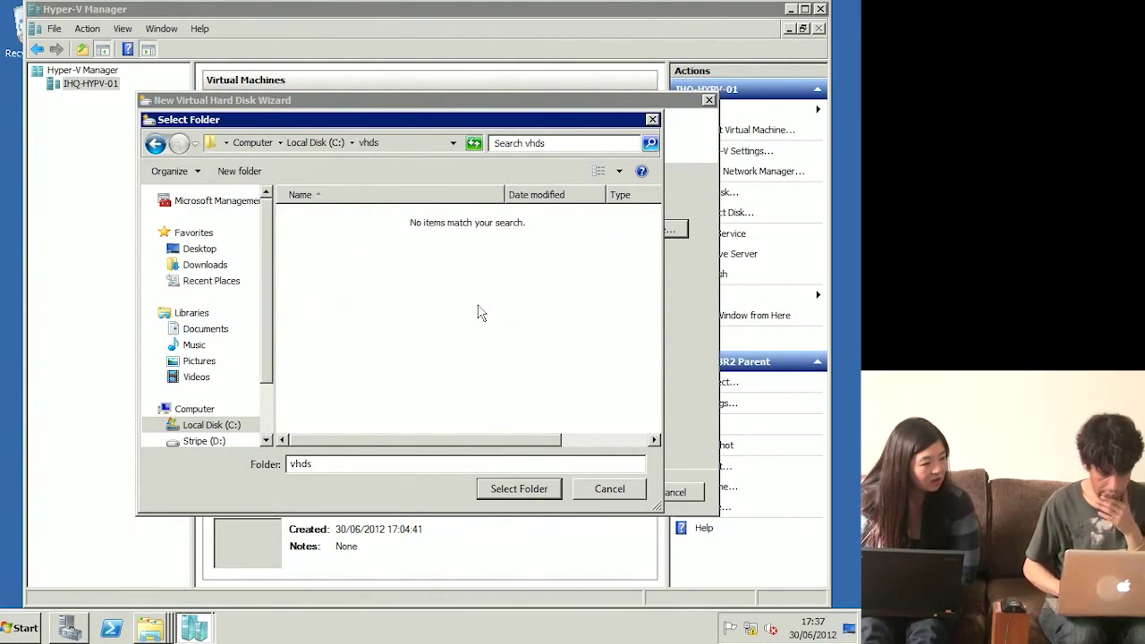
click(325, 147)
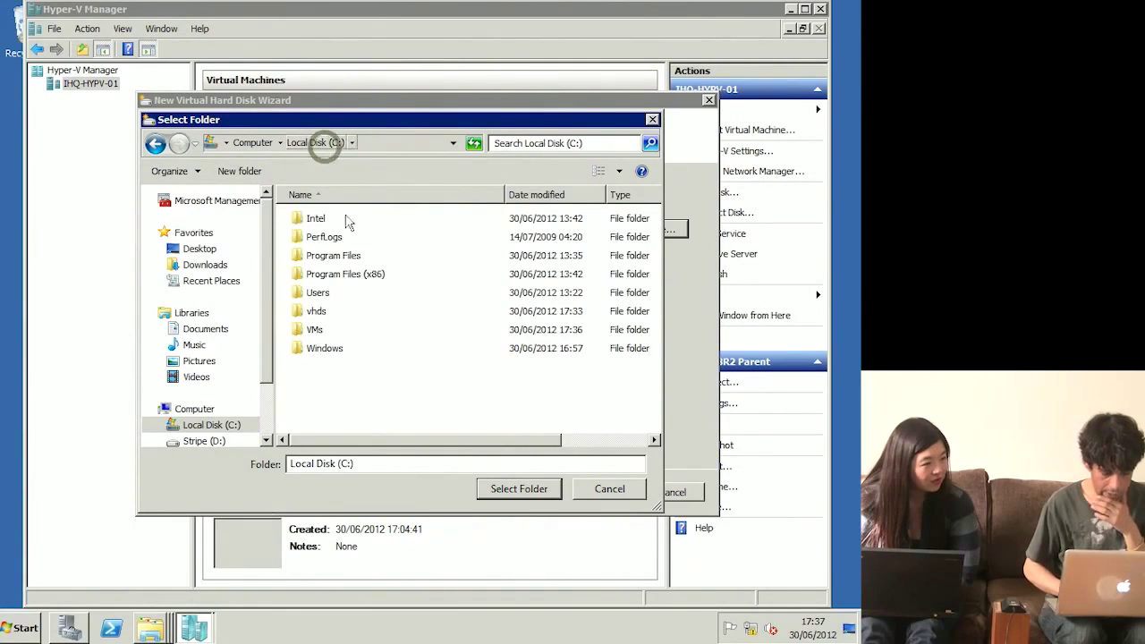
double_click(324, 329)
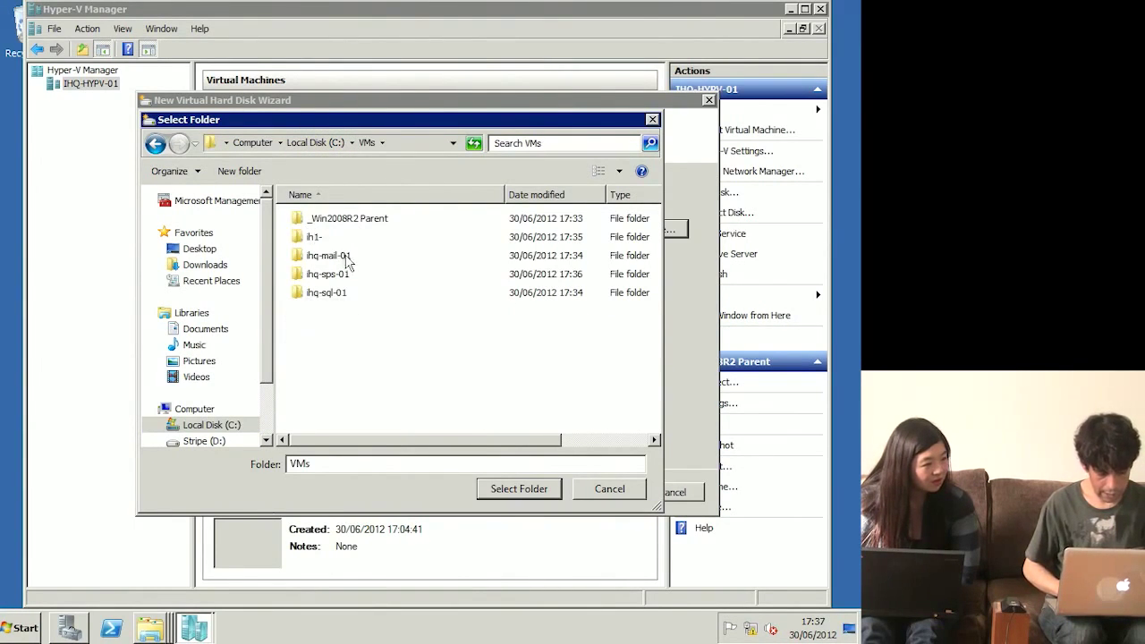
double_click(340, 257)
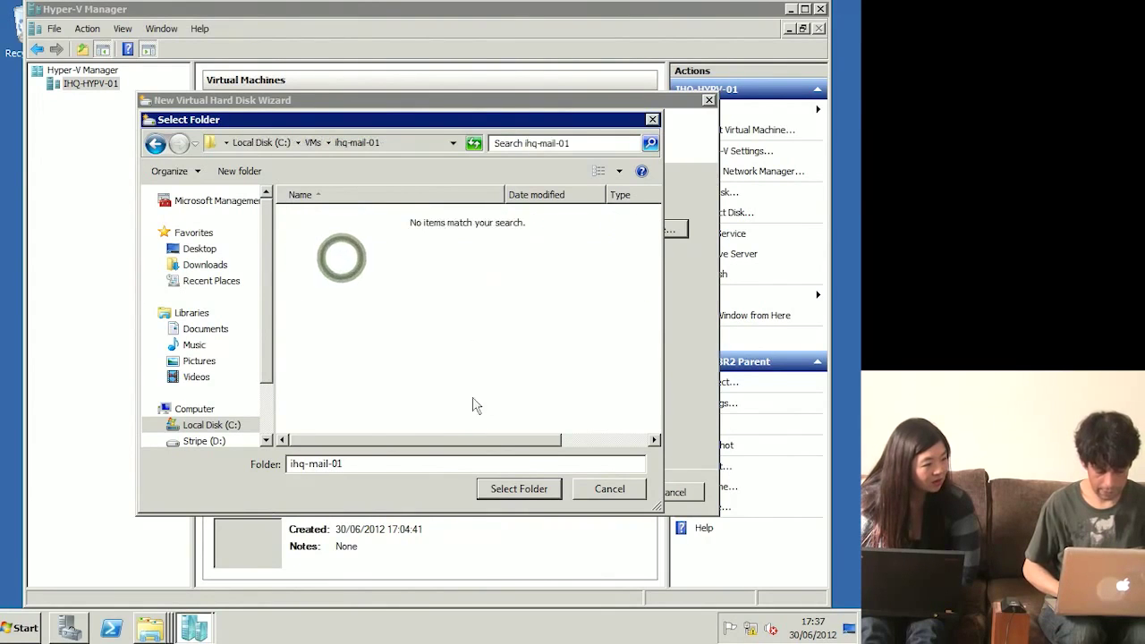
click(518, 489)
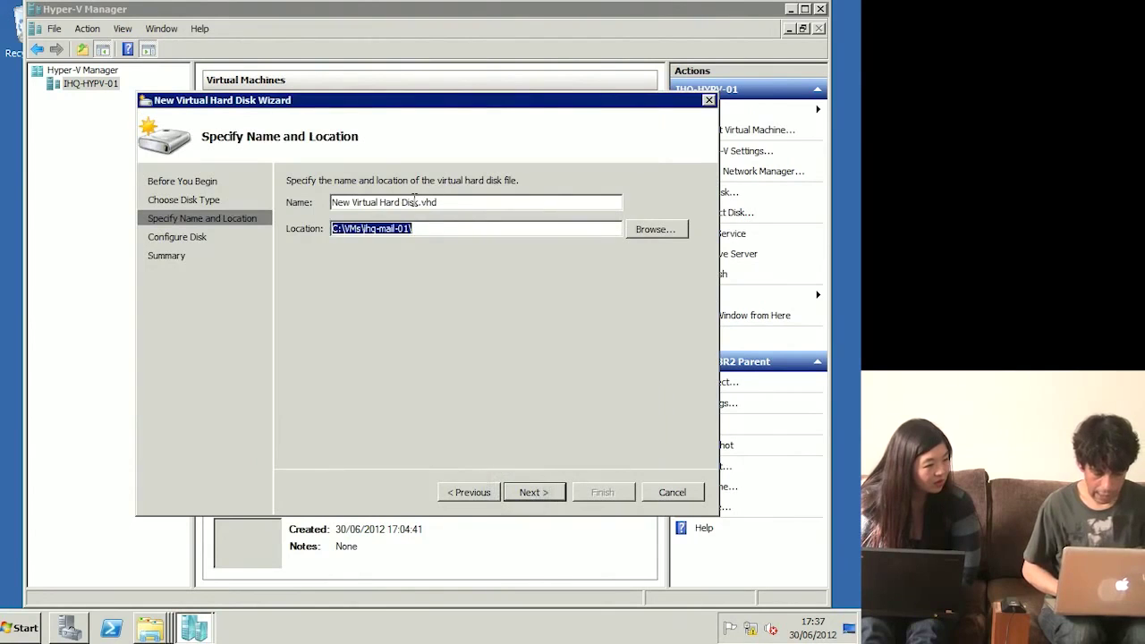
drag(420, 202, 368, 202)
text(ihq-m)
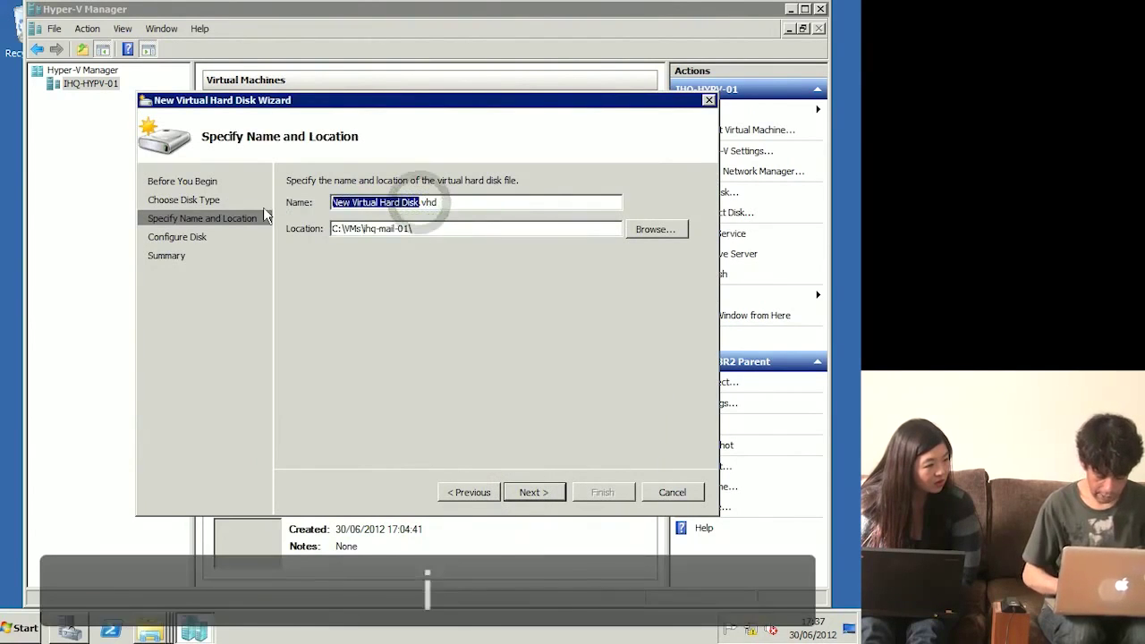
text(ail-01)
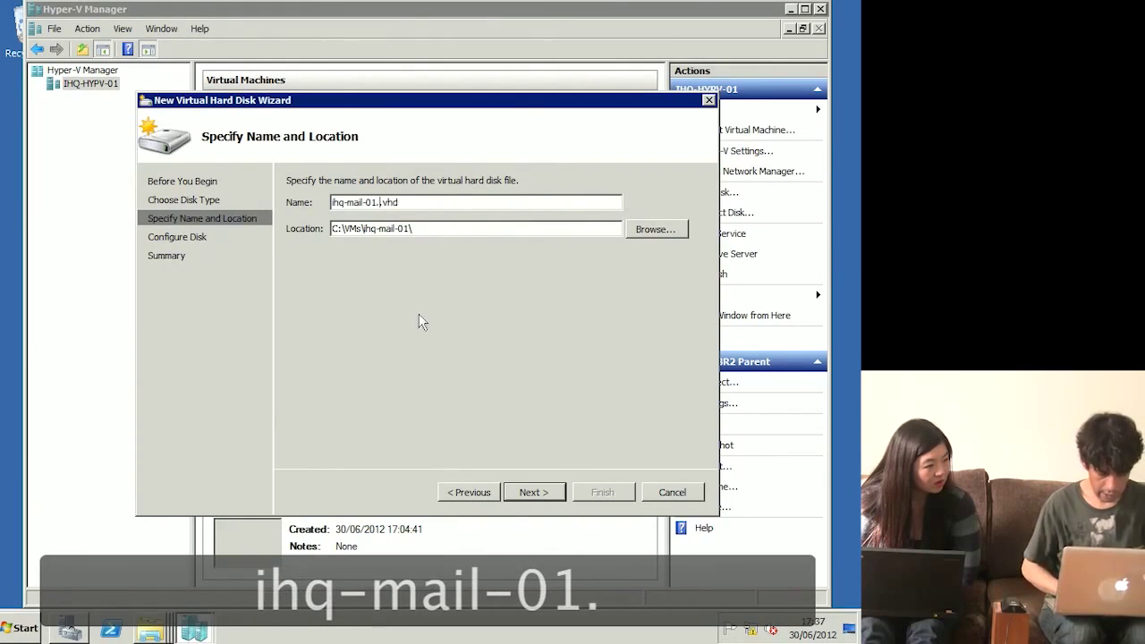
key(BackSpace)
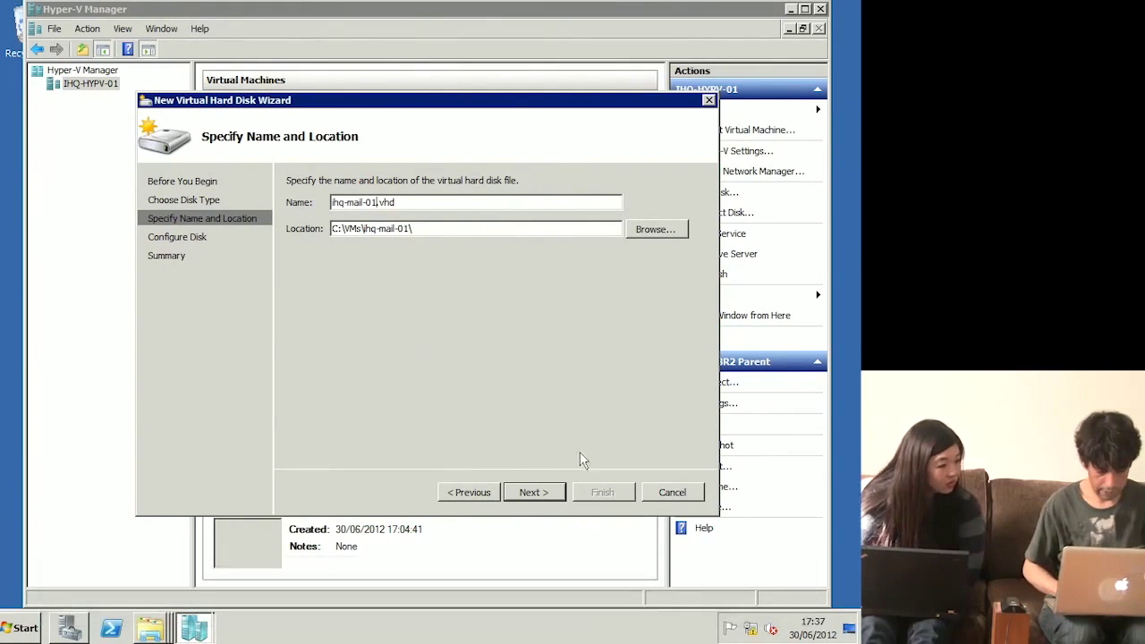
click(535, 493)
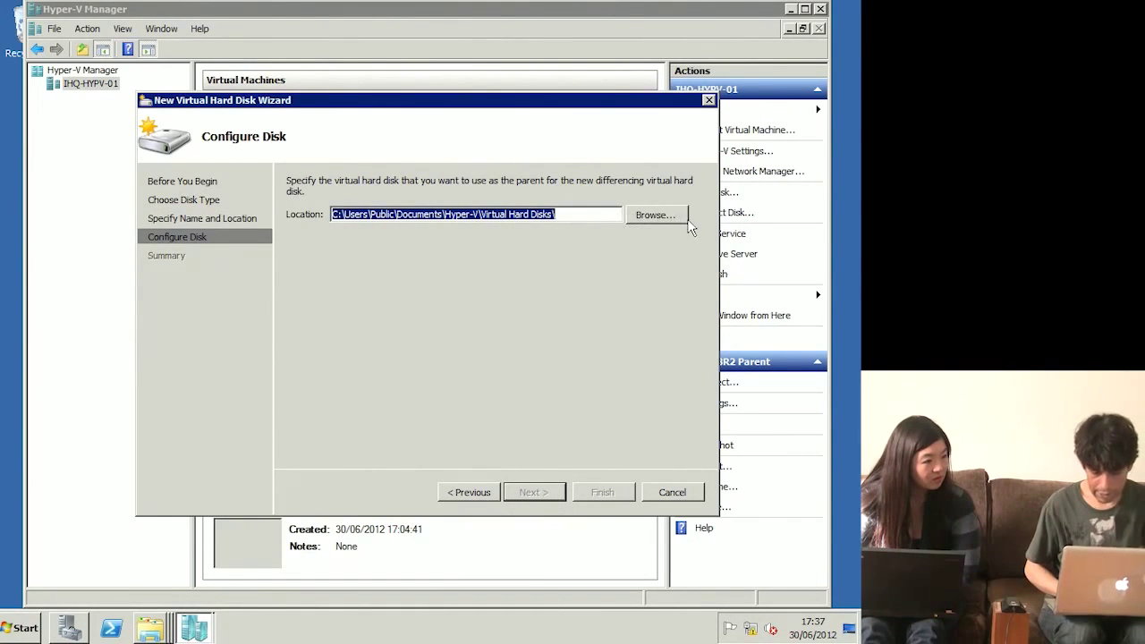
Step: Choose C:\vhds\_Win2008R2 Parent.vhd as the parent disk and finish the wizard
click(655, 215)
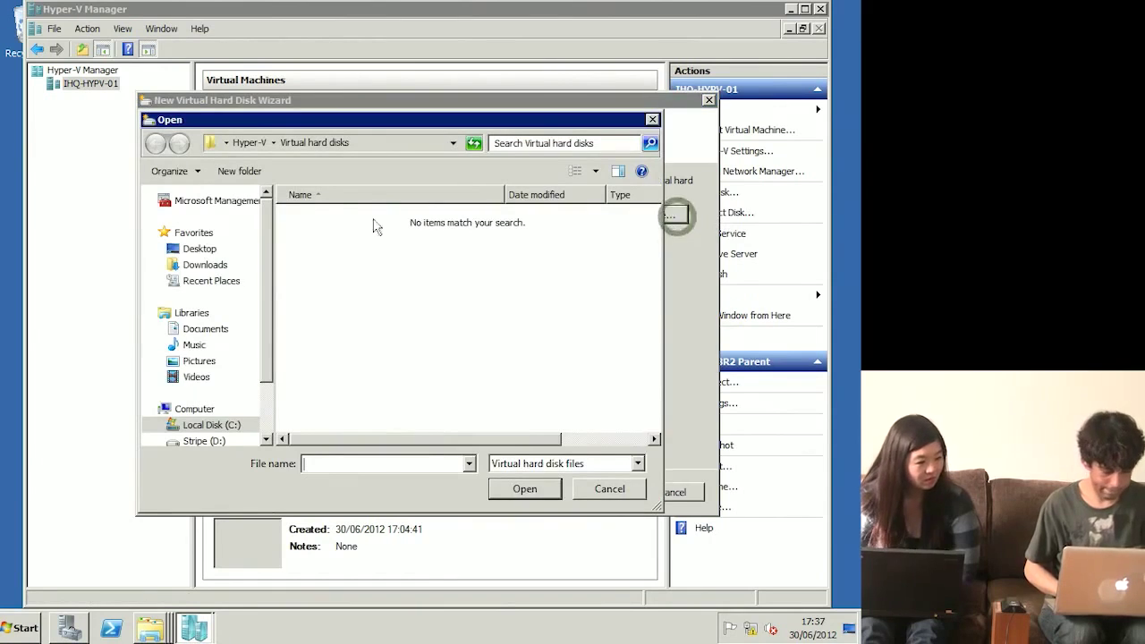
click(212, 427)
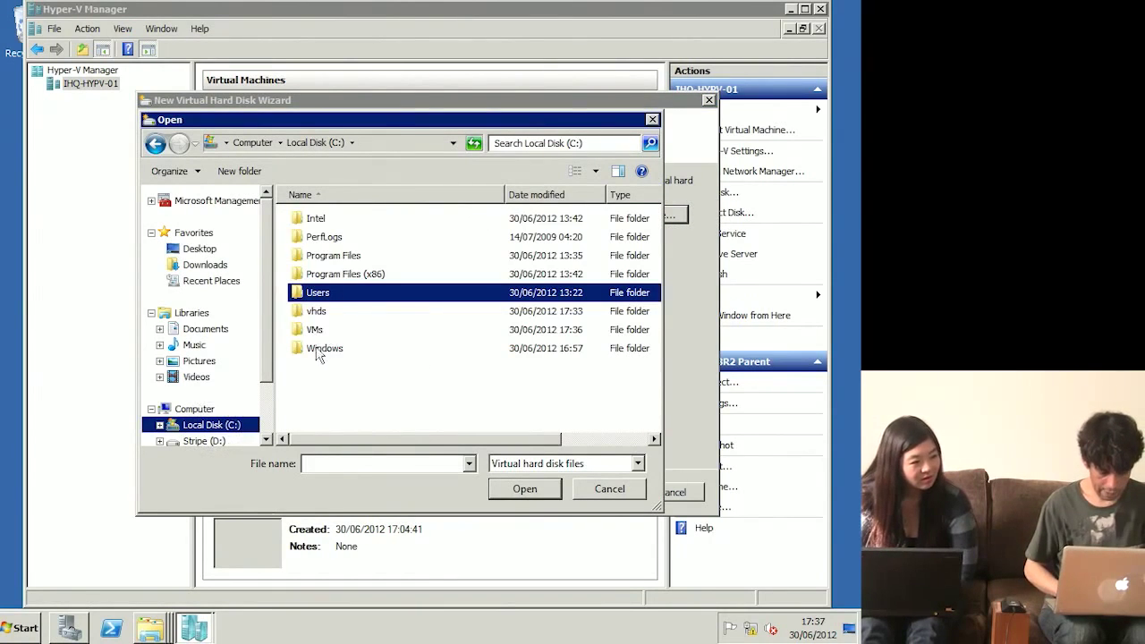
double_click(318, 313)
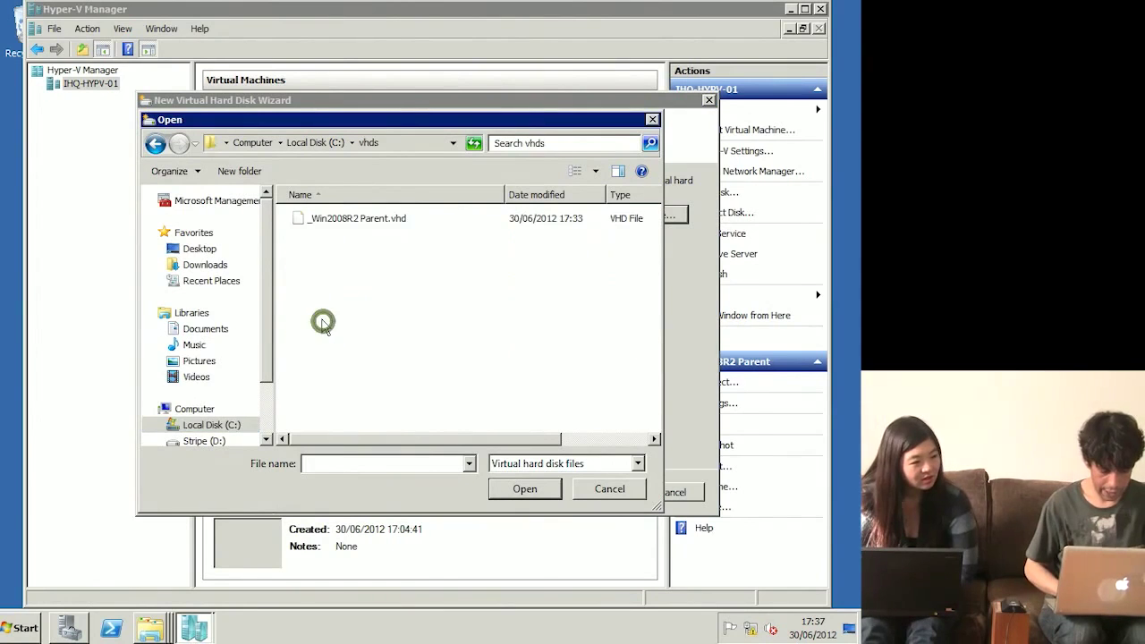
double_click(370, 222)
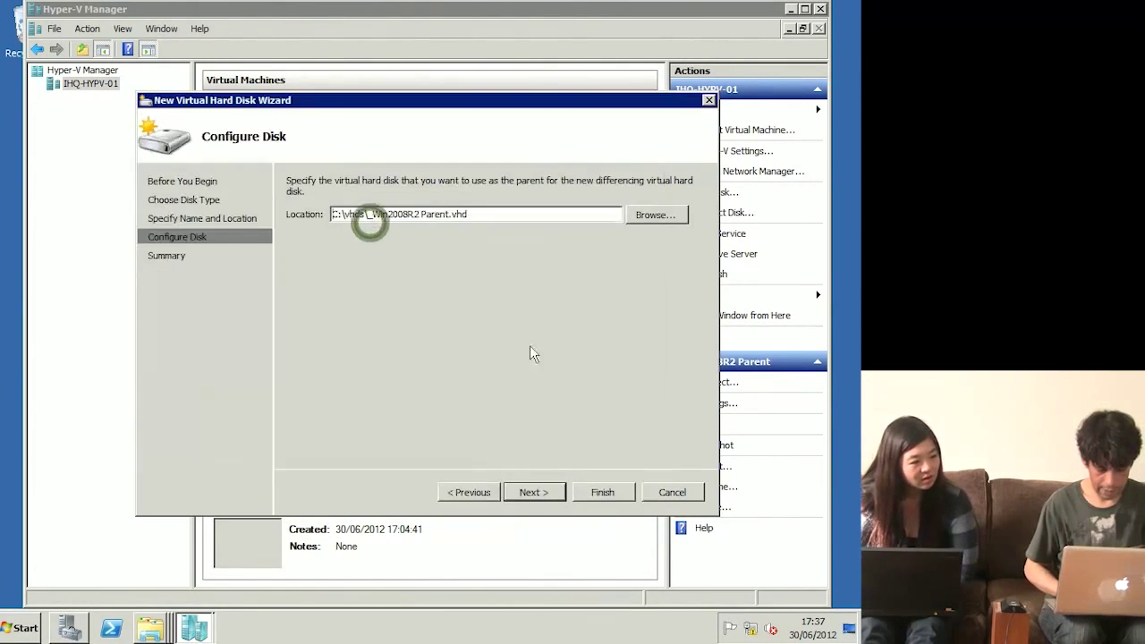
click(535, 492)
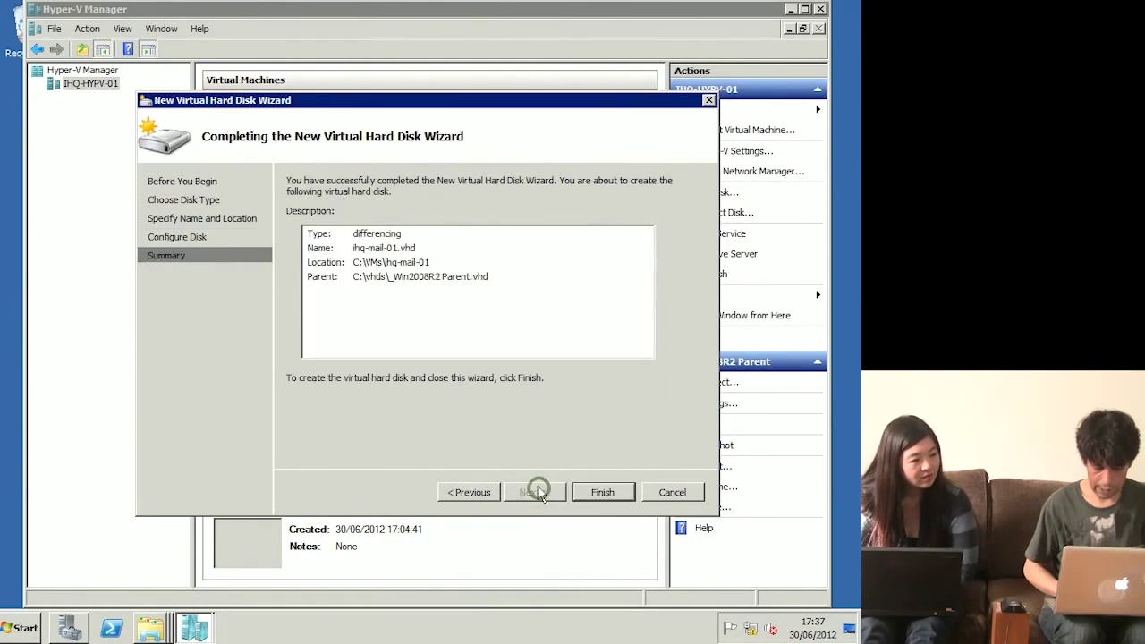
click(602, 490)
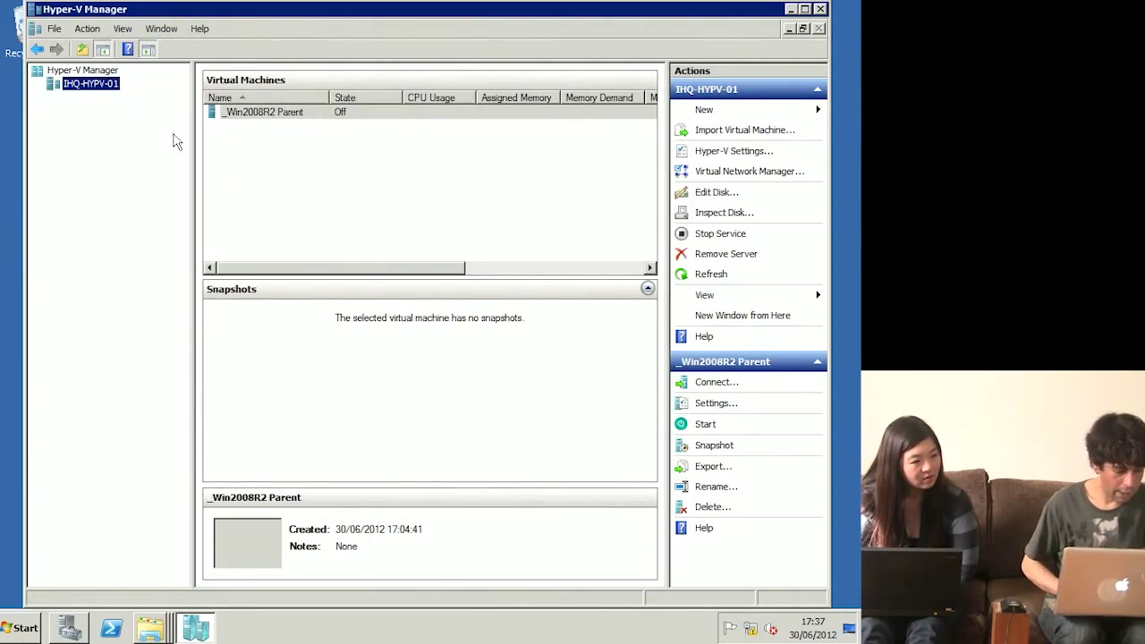
Step: Start another differencing disk named ihq-sps-01.vhd in C:\VMs\ihq-sps-01
right_click(104, 93)
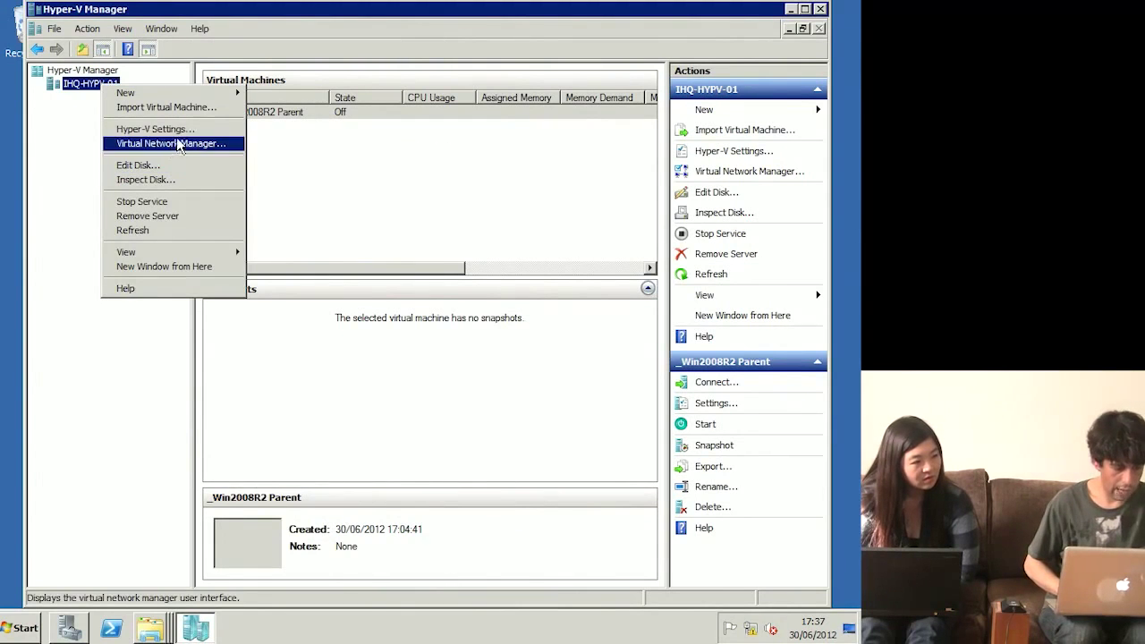
mouse_move(181, 94)
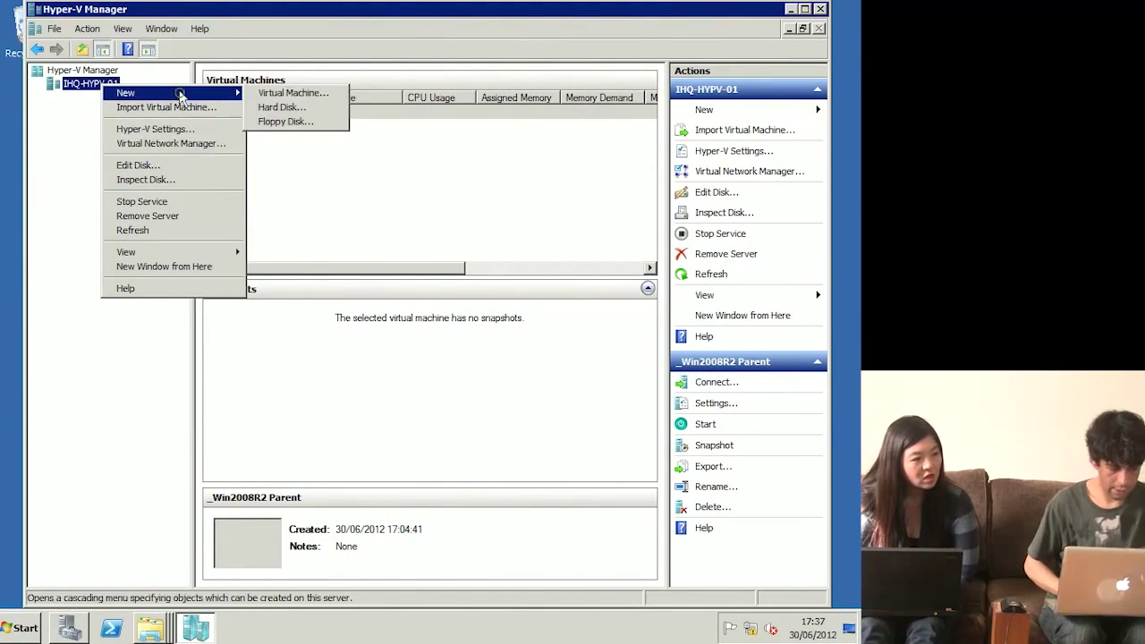
click(284, 107)
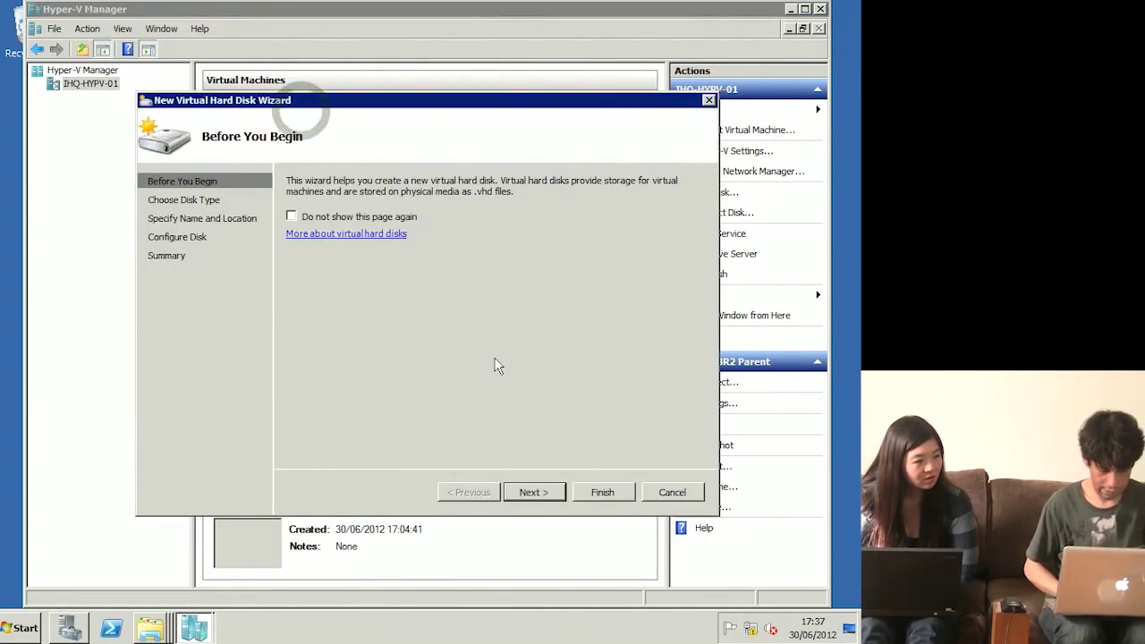
click(533, 493)
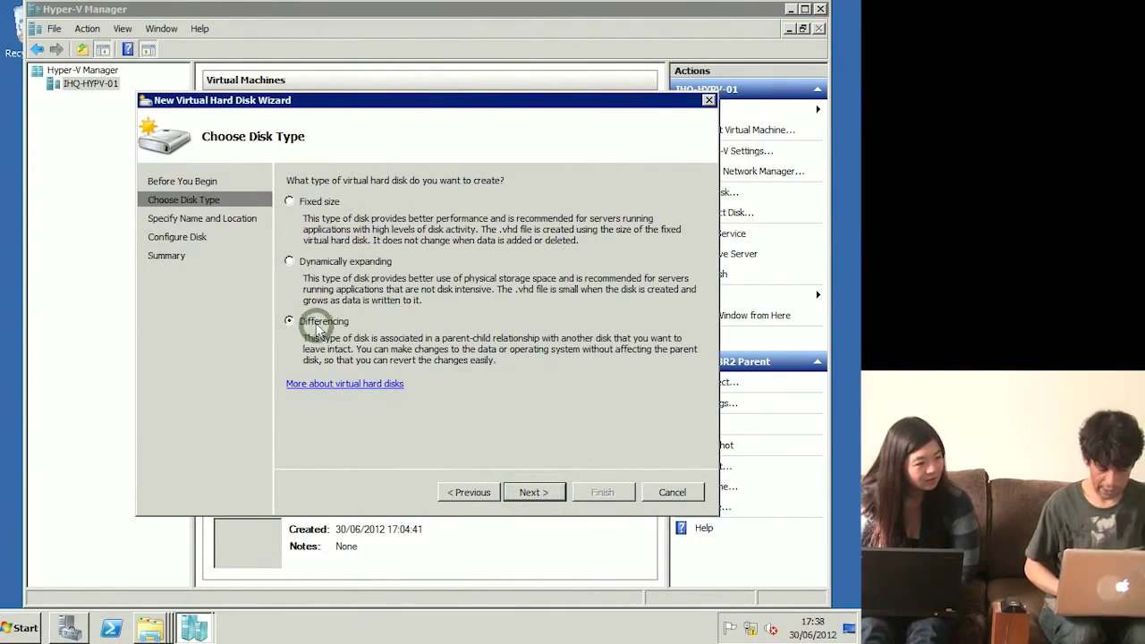
click(536, 493)
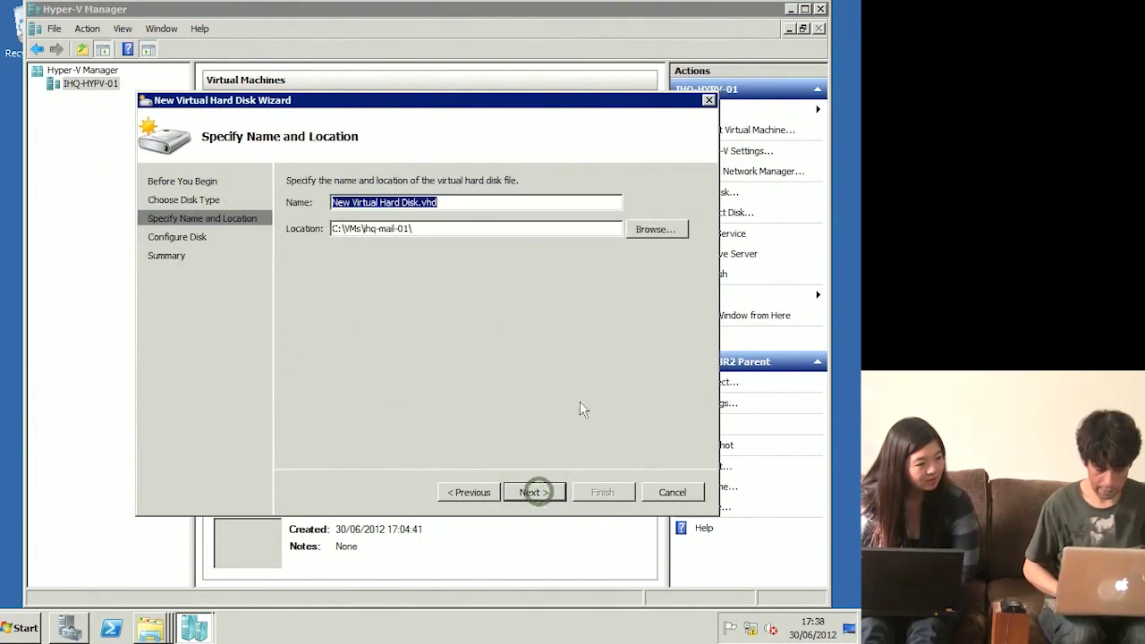
click(665, 230)
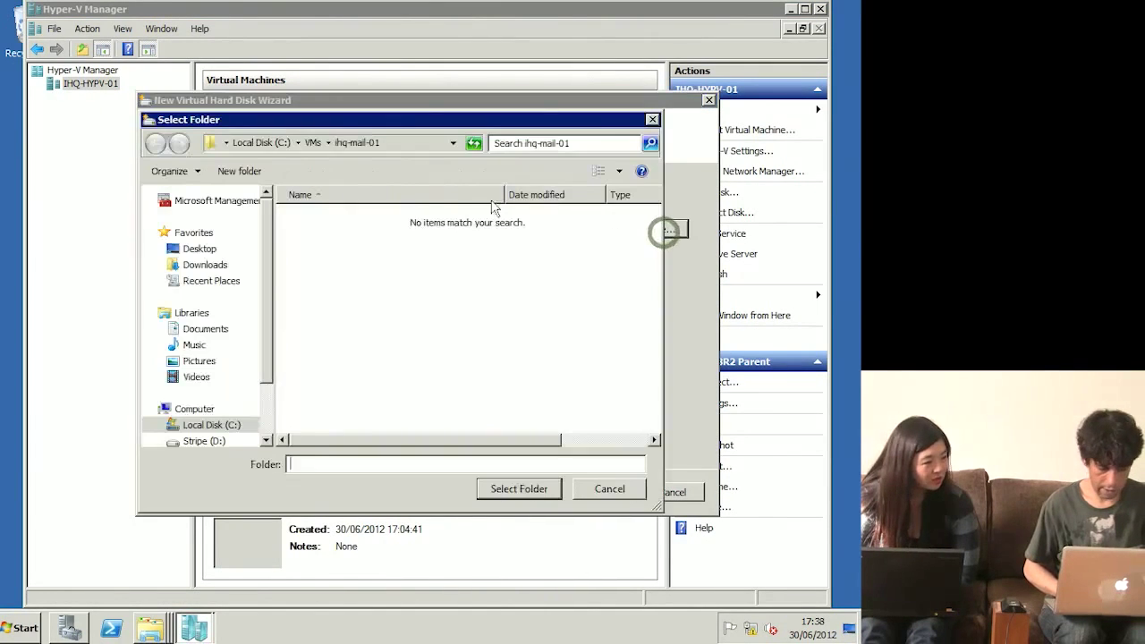
click(313, 146)
double_click(340, 277)
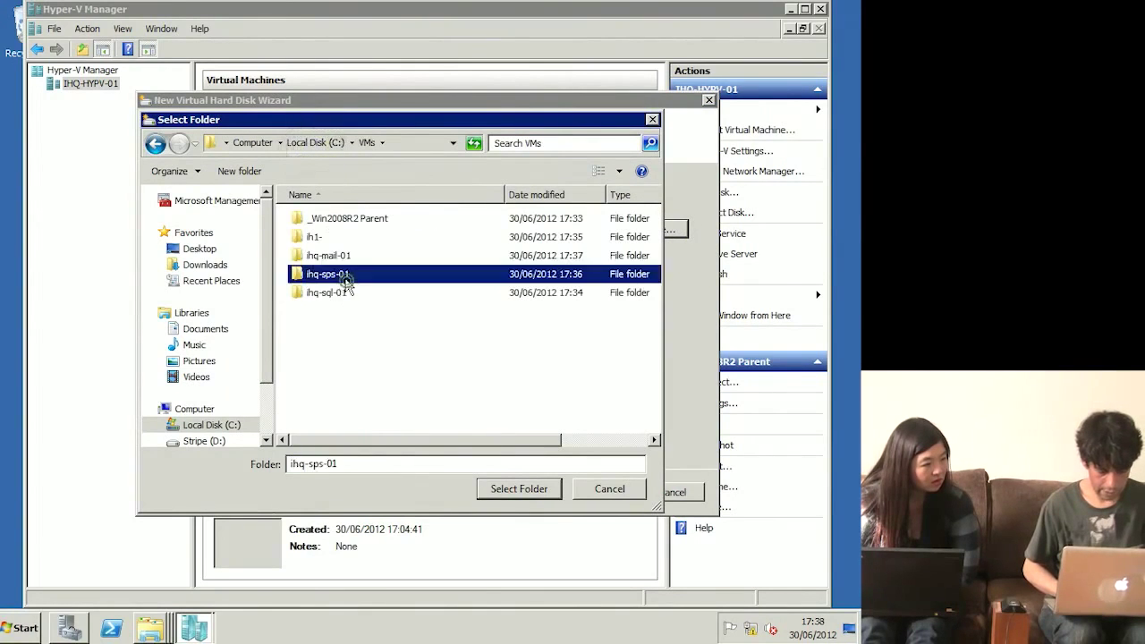
click(519, 490)
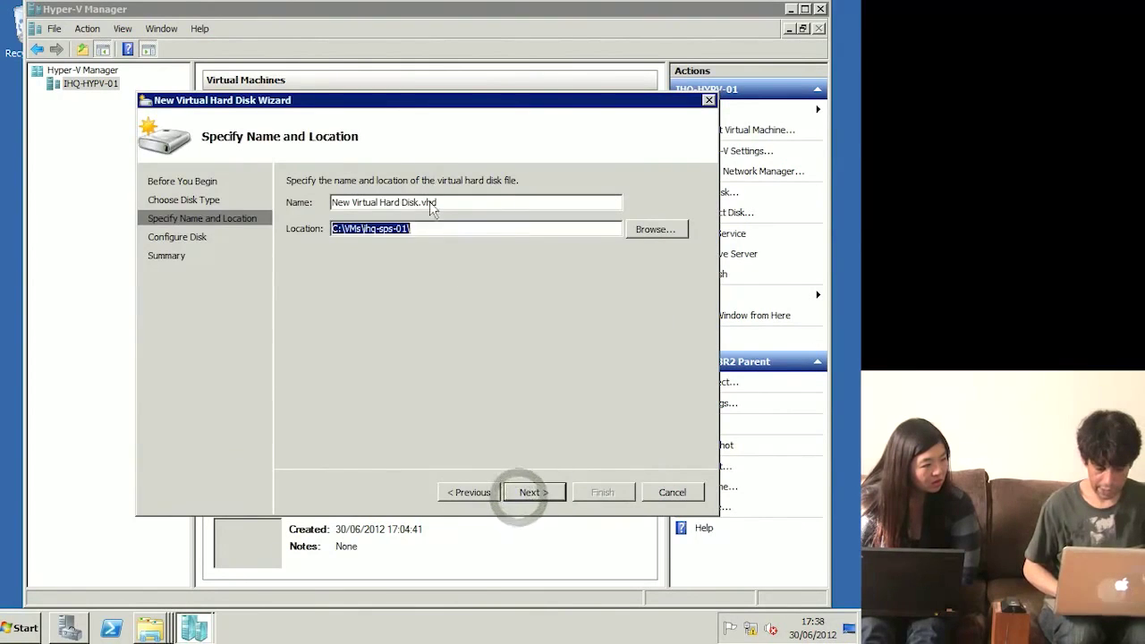
drag(345, 204, 331, 204)
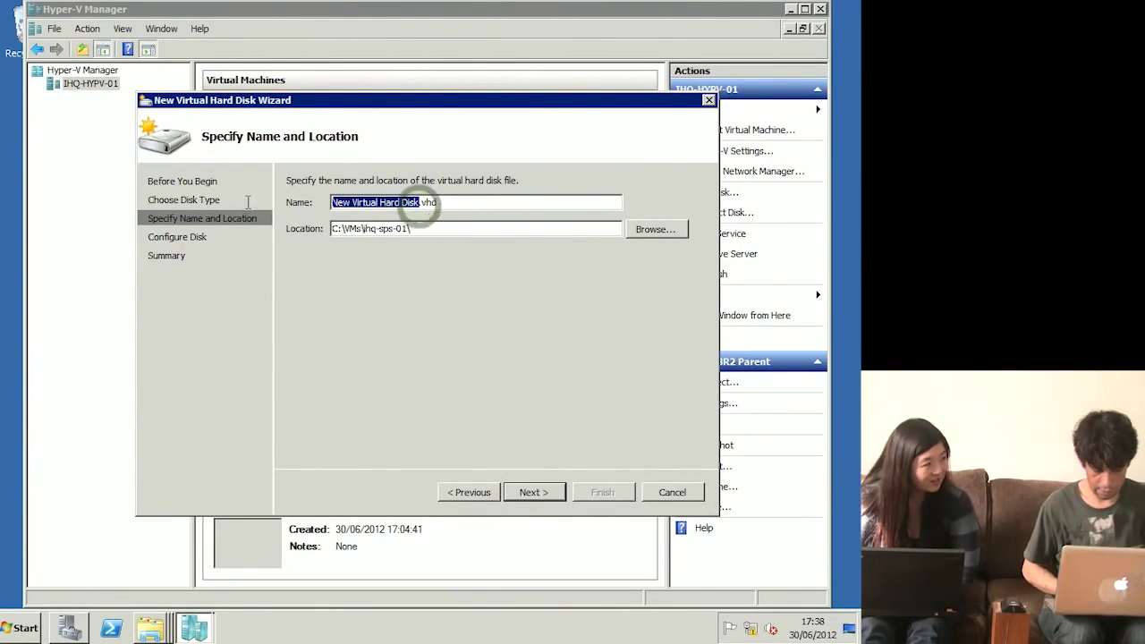
text(ihq)
text(-sps-0)
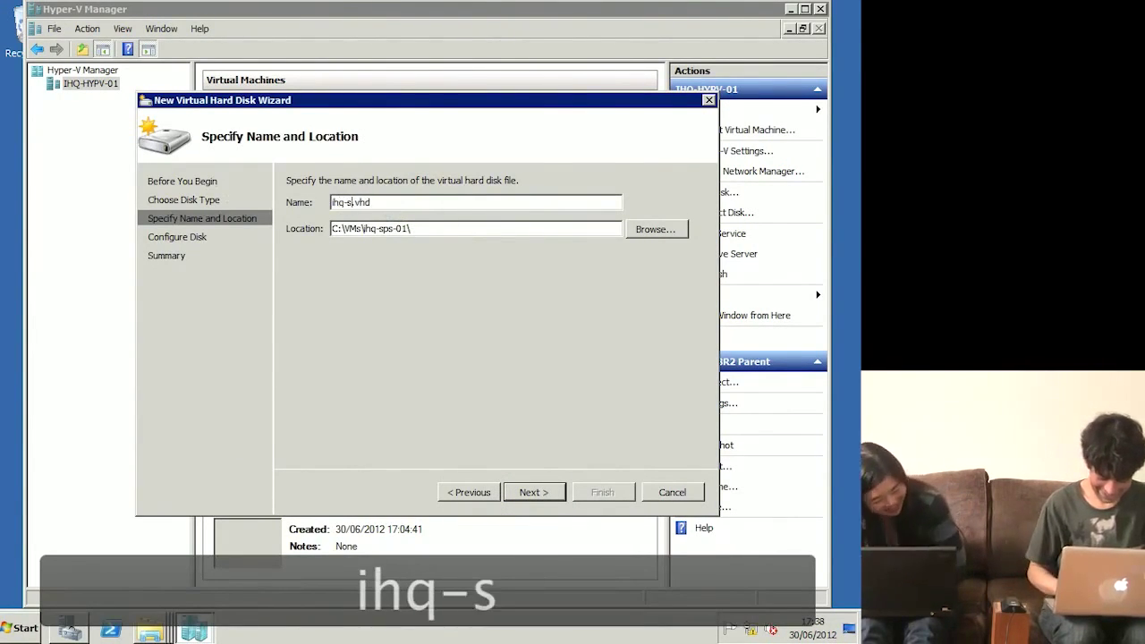
text(1)
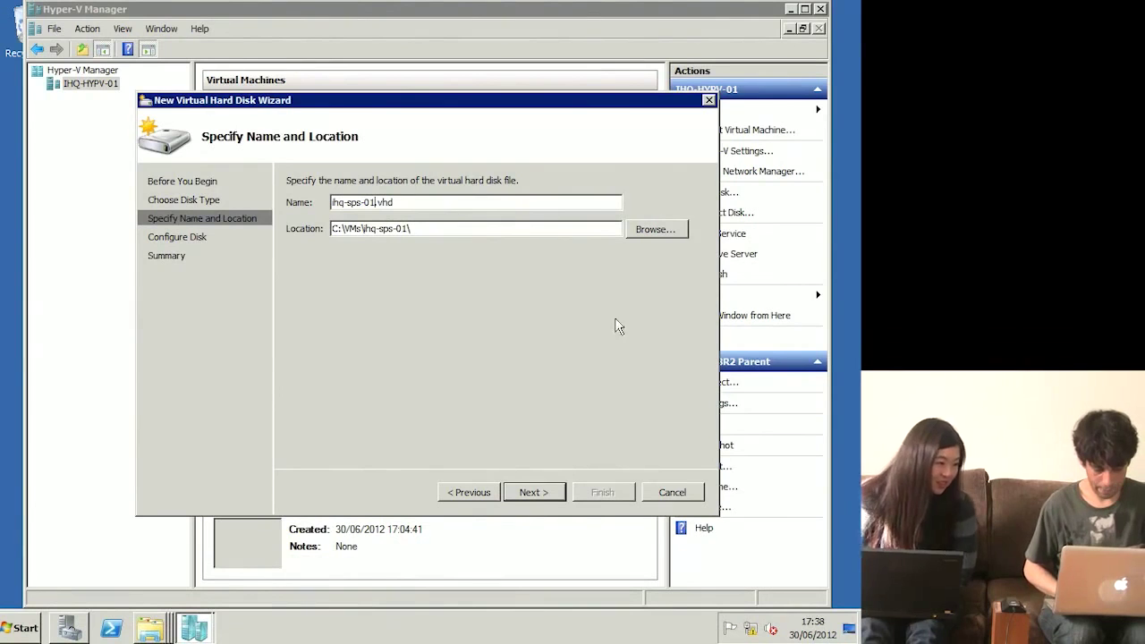
click(530, 492)
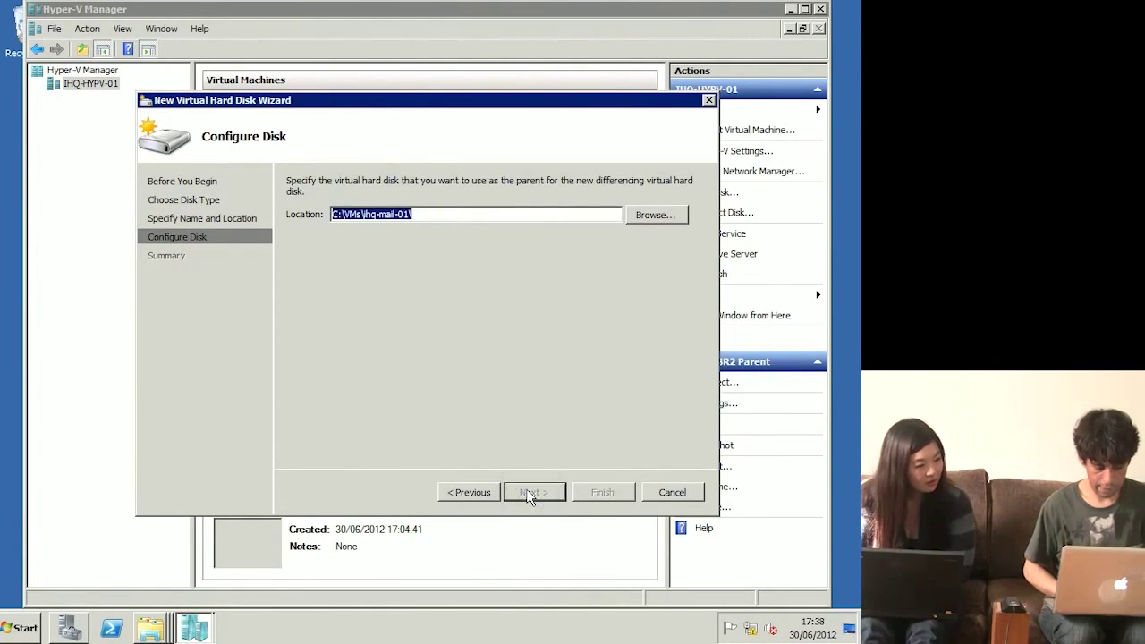
Step: Set C:\vhds\_Win2008R2 Parent.vhd as its parent disk and finish the wizard
click(666, 217)
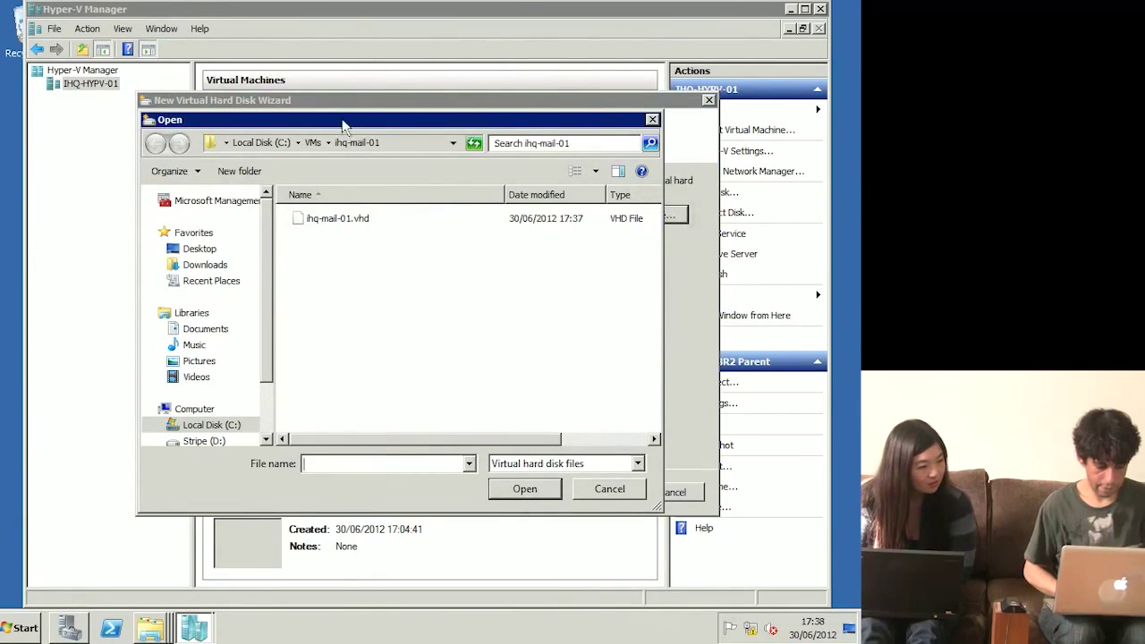
click(280, 144)
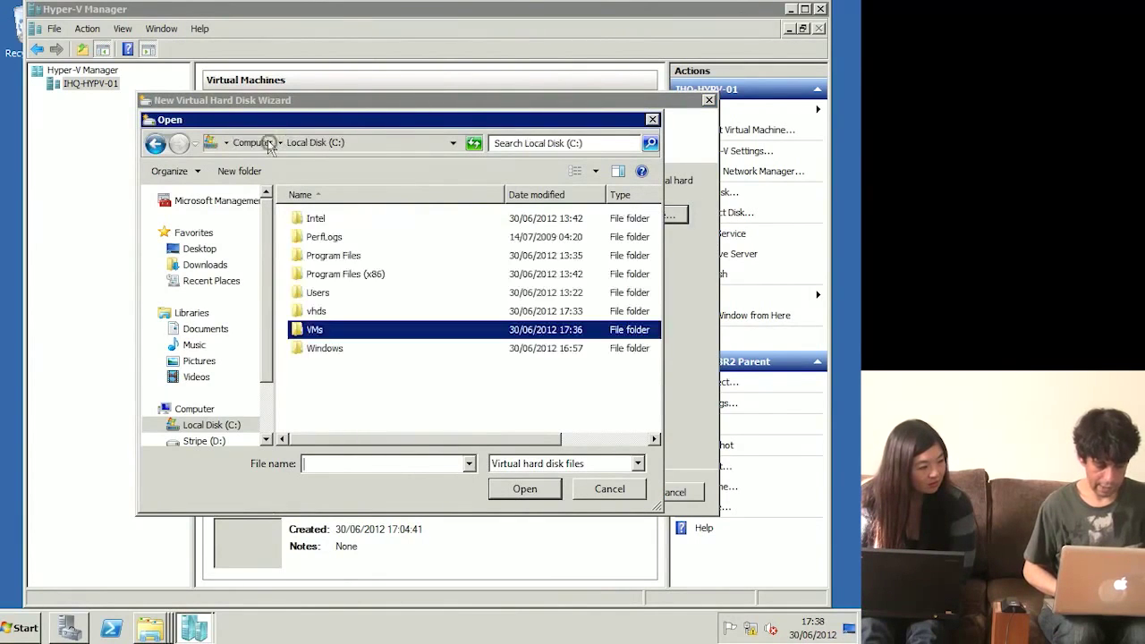
double_click(316, 312)
double_click(371, 220)
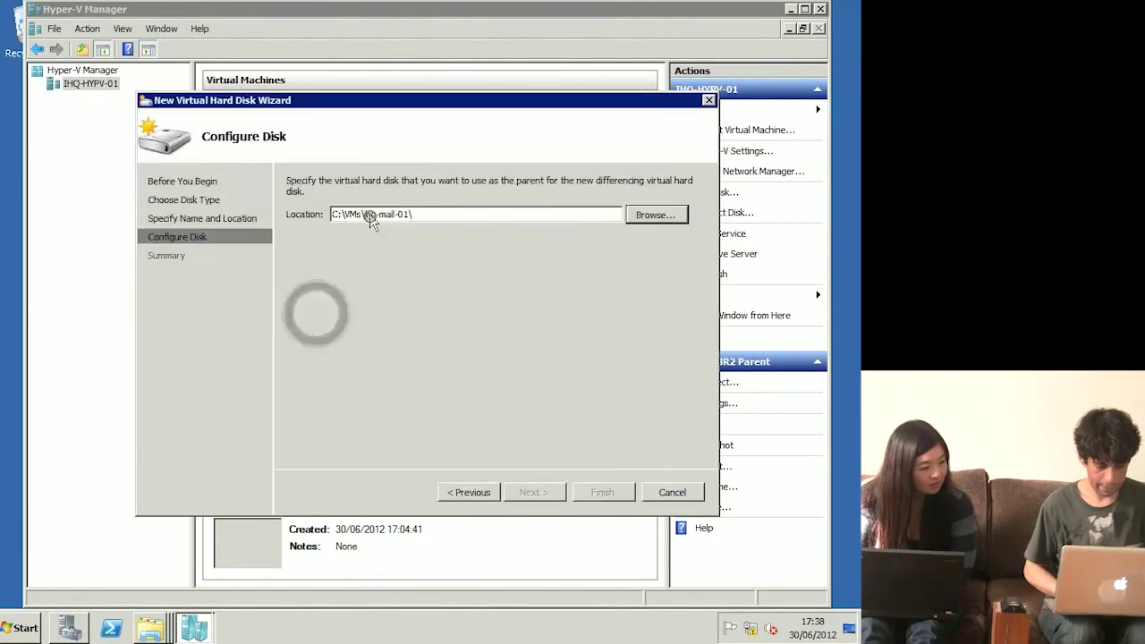
click(551, 494)
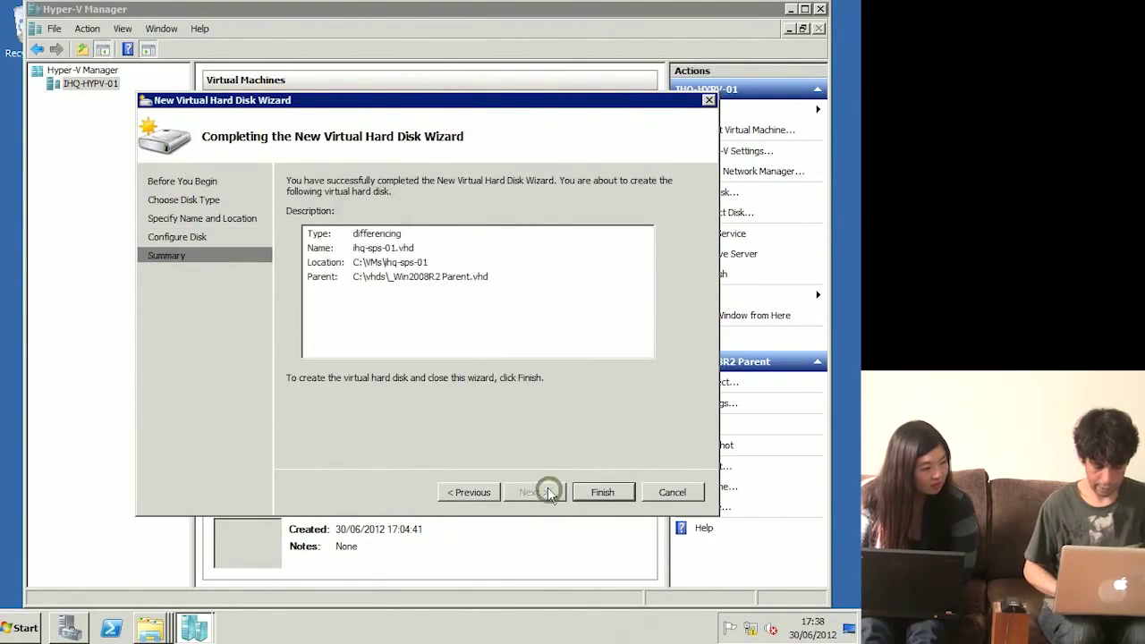
click(592, 493)
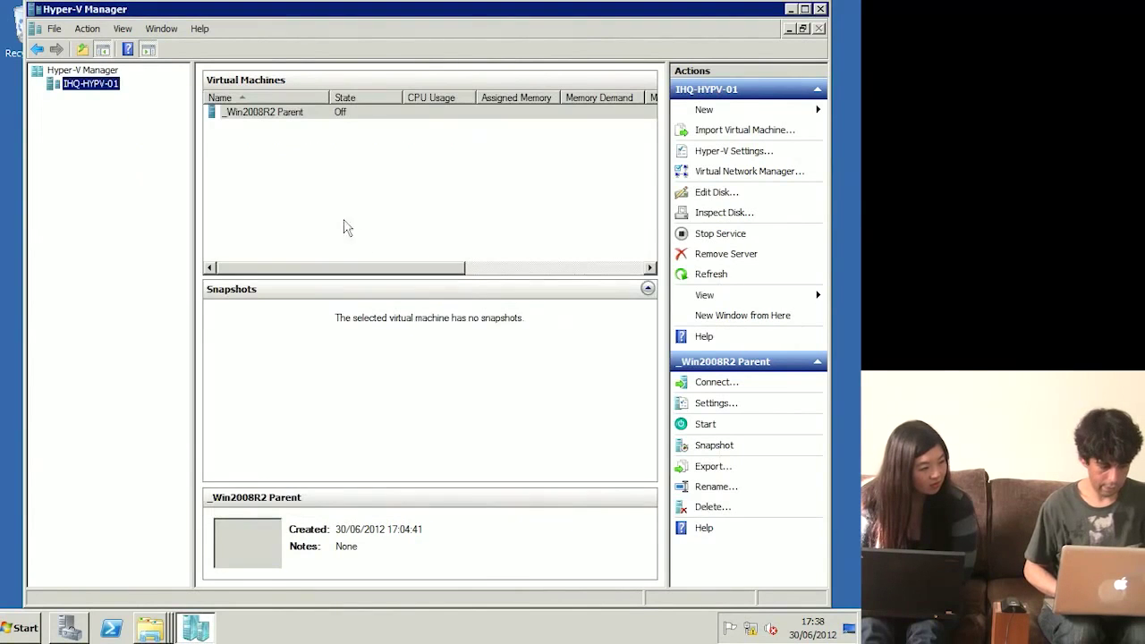
Step: Open the New Virtual Machine wizard by mistake, then cancel it
right_click(103, 91)
mouse_move(143, 92)
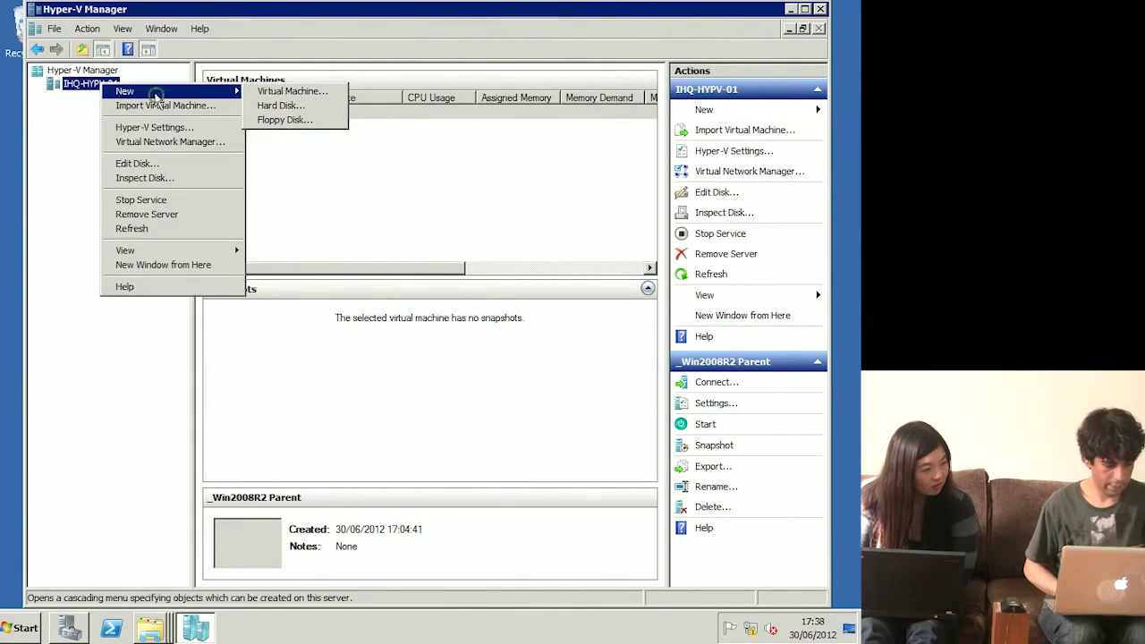
click(303, 92)
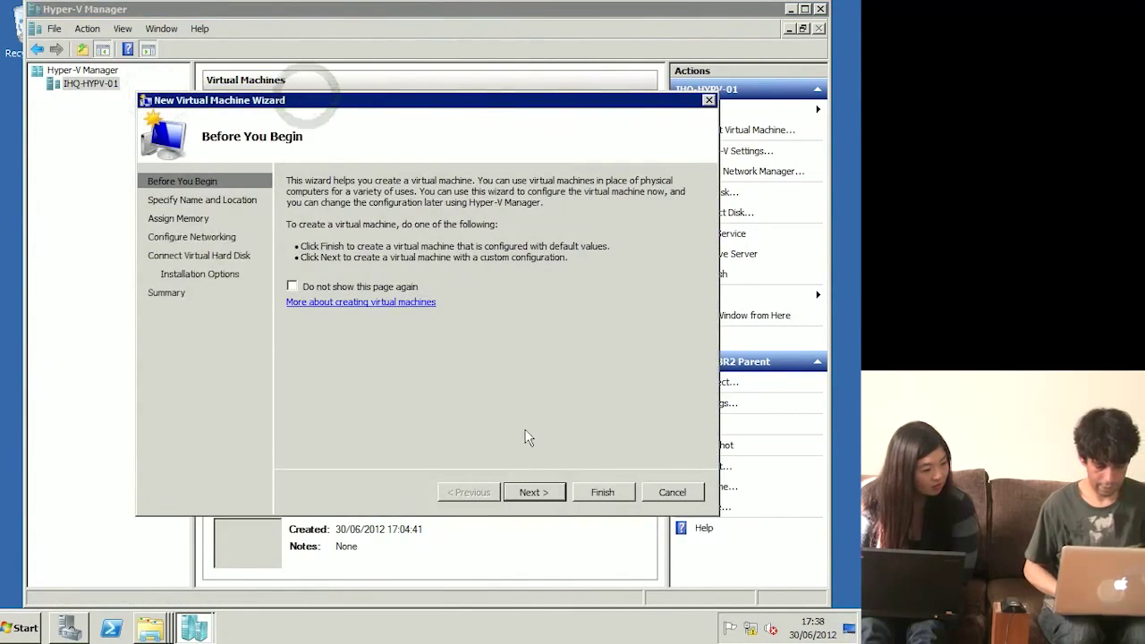
key(Escape)
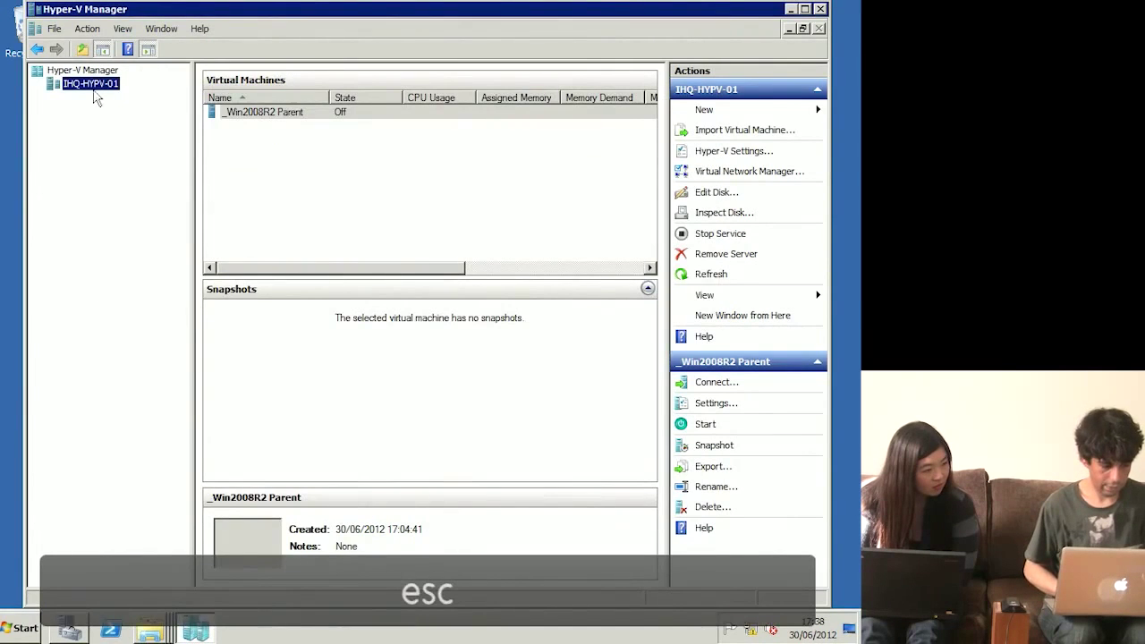
Step: Start a new hard disk on the host server and advance to the name and location page
right_click(98, 86)
mouse_move(152, 95)
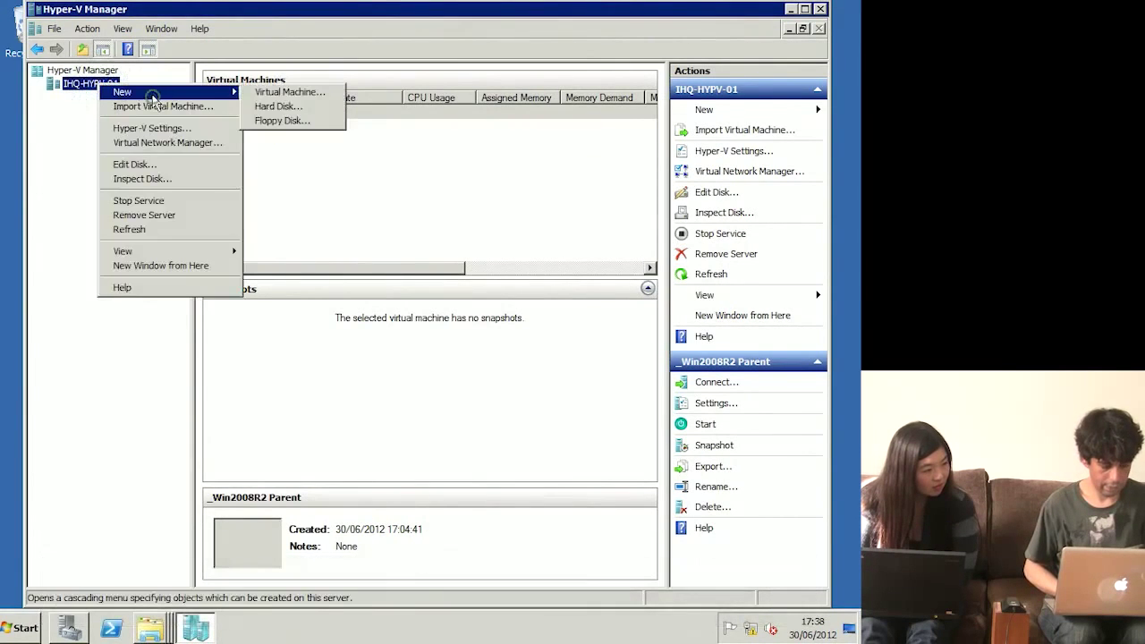
click(318, 108)
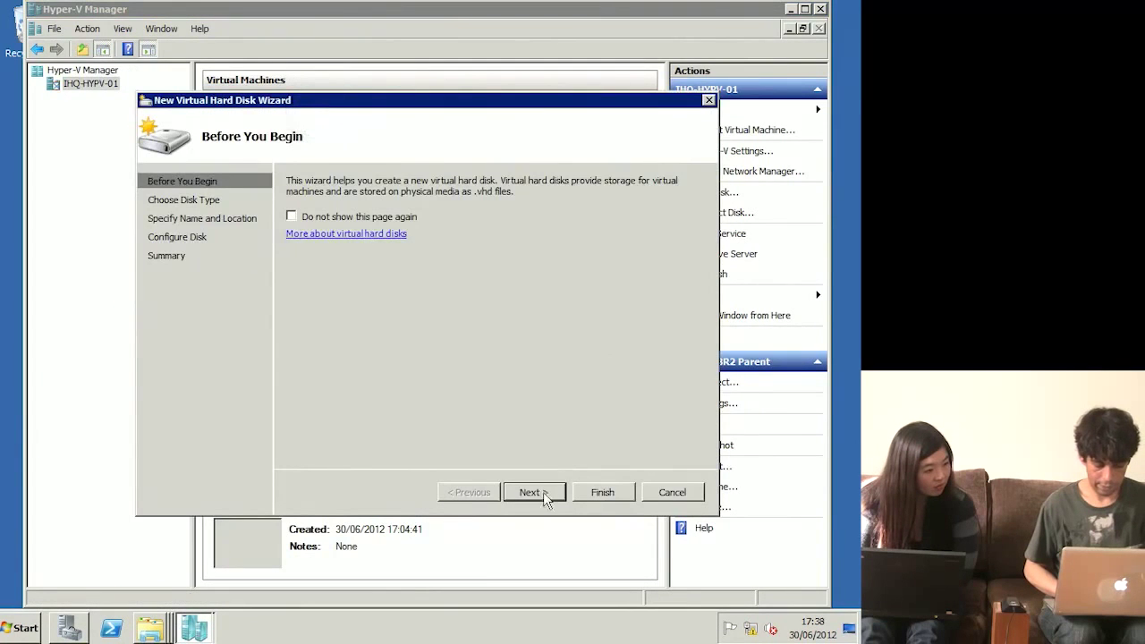
click(542, 492)
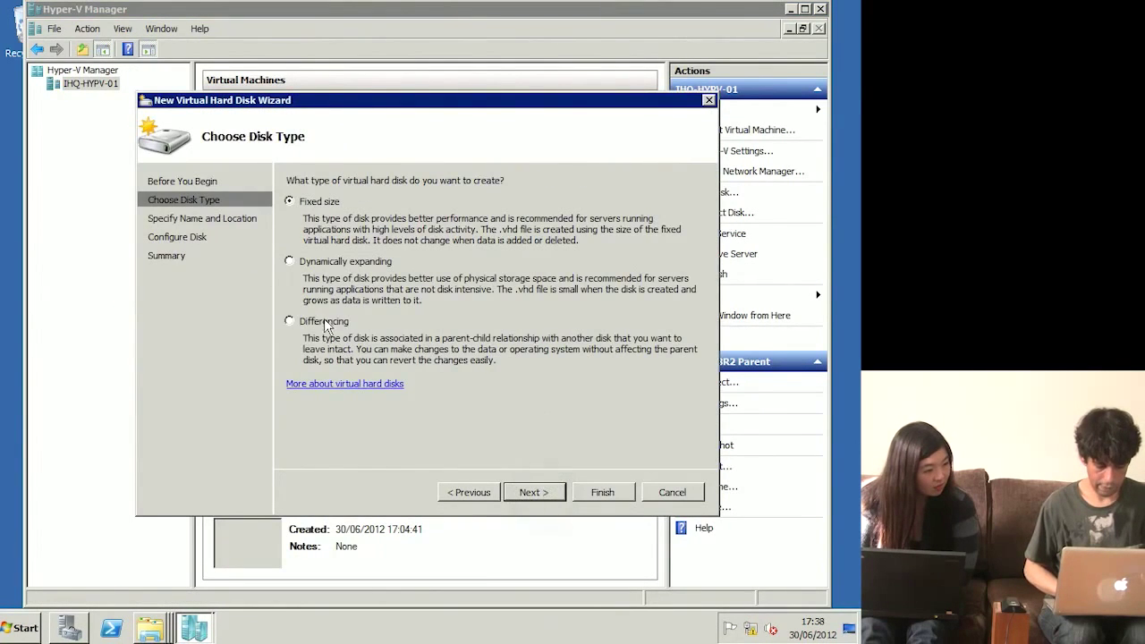
click(528, 485)
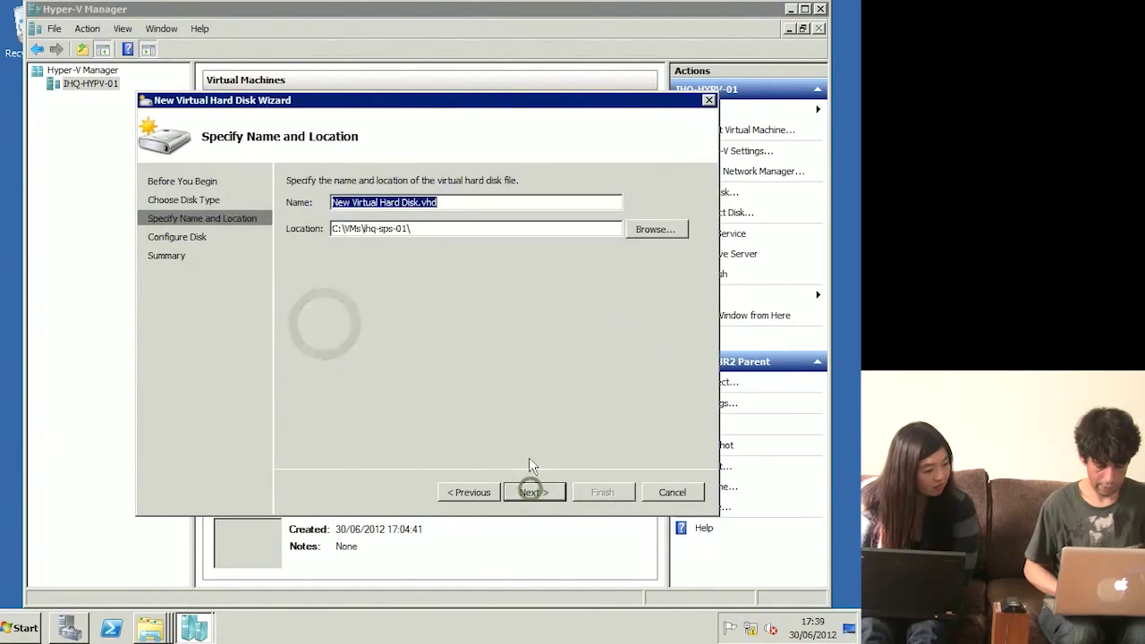
Step: Store the disk in C:\VMs\ihq-sql-01, name it ihq-sql-01, and continue to the parent disk
click(664, 233)
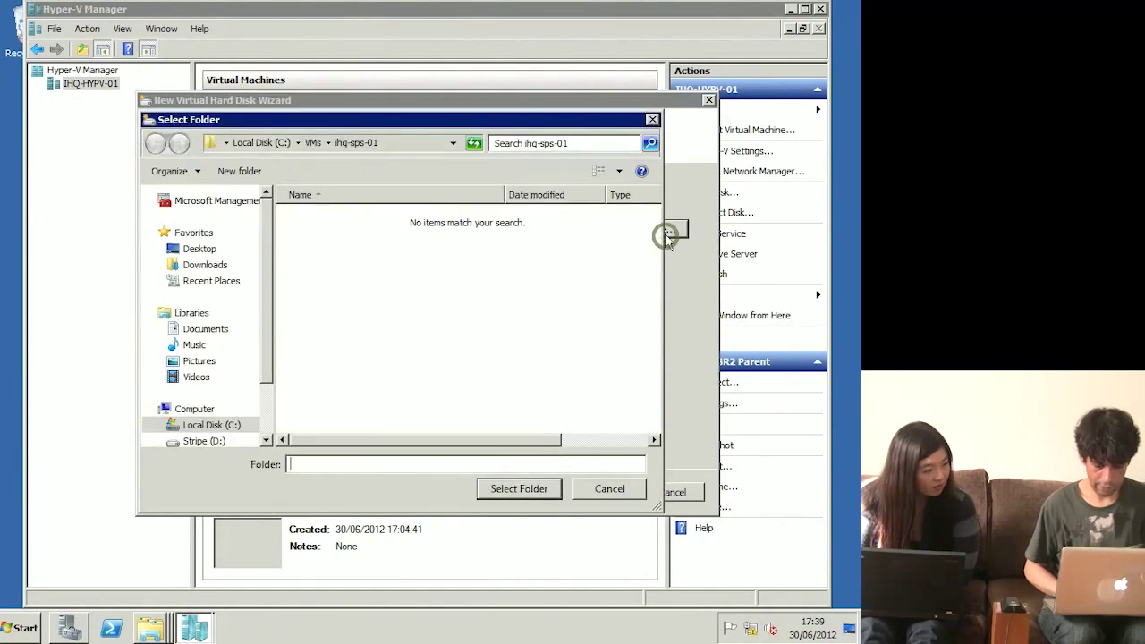
click(320, 146)
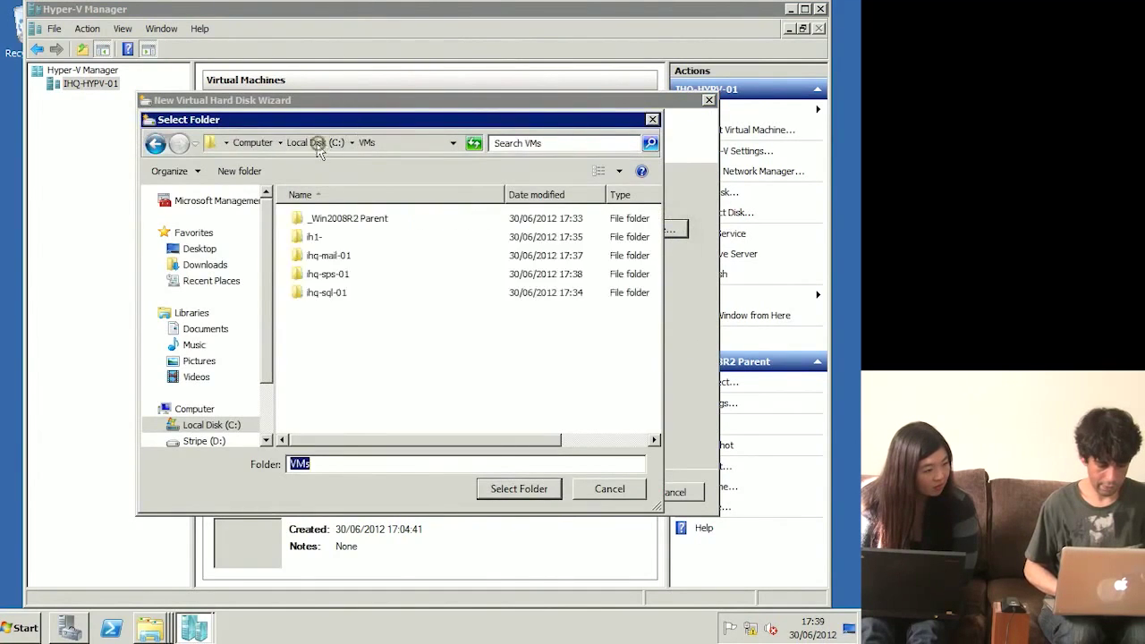
click(326, 294)
double_click(325, 294)
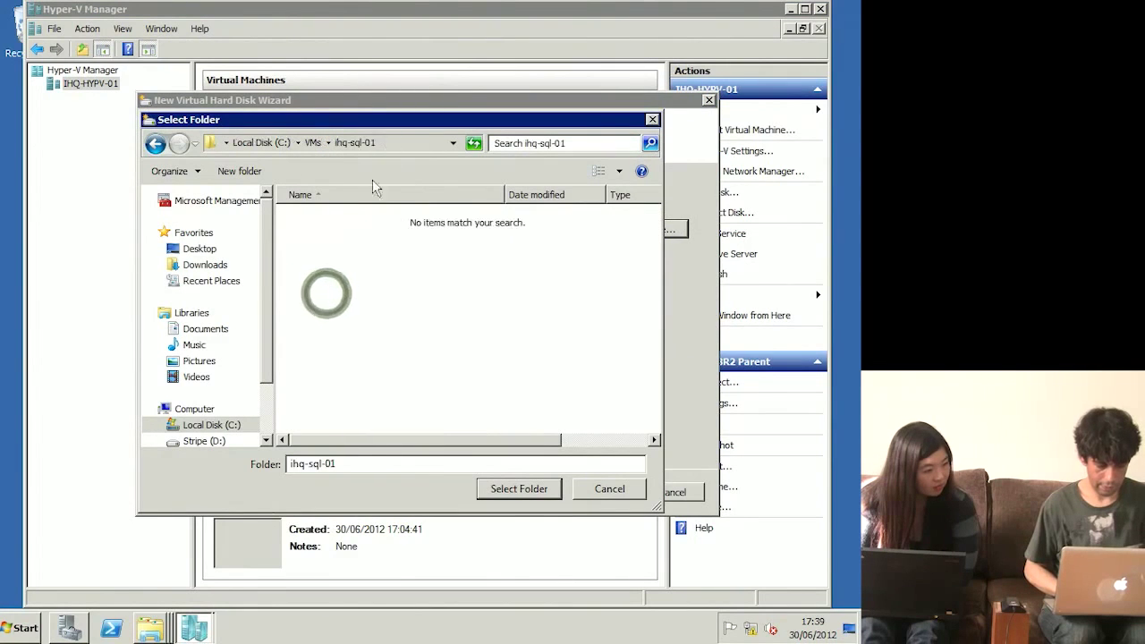
click(517, 489)
drag(418, 202, 228, 204)
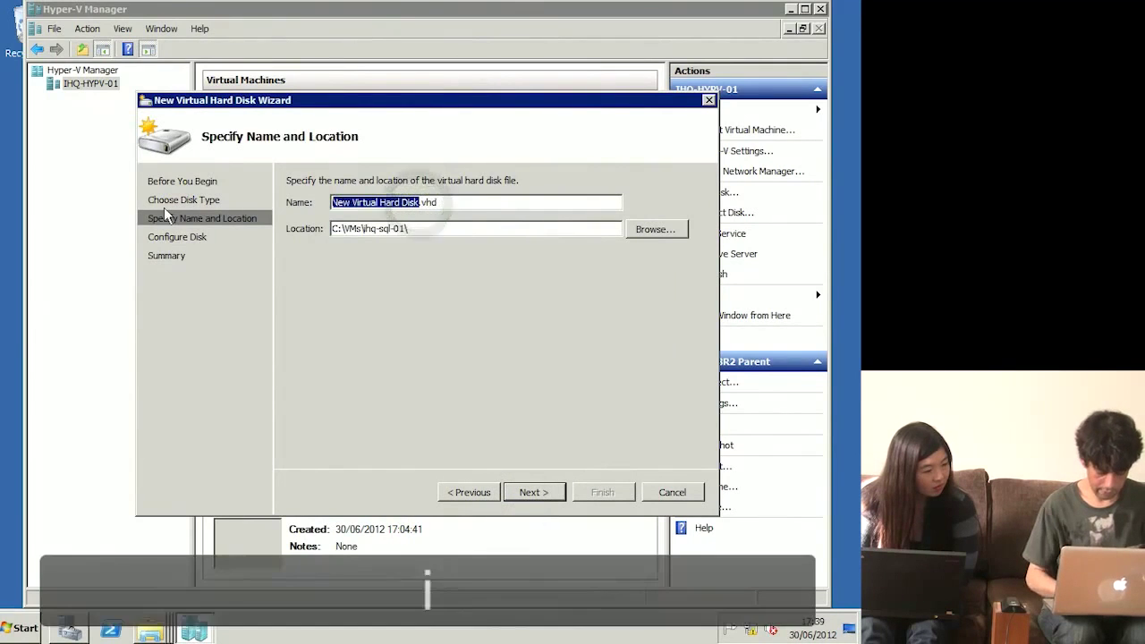
text(ihq-sql-01)
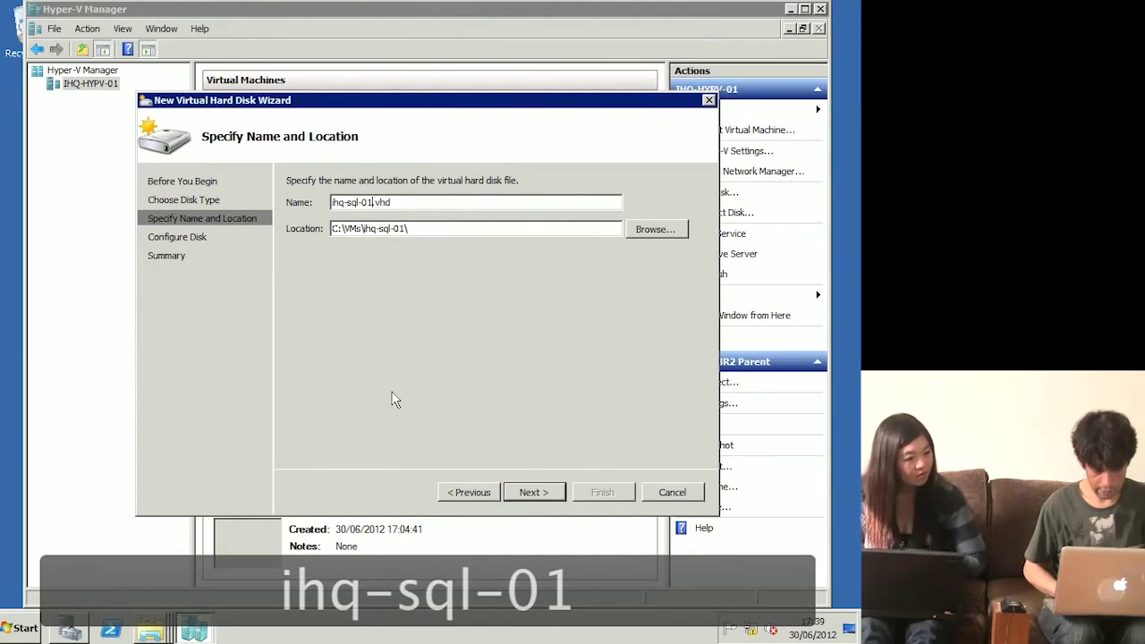
click(531, 492)
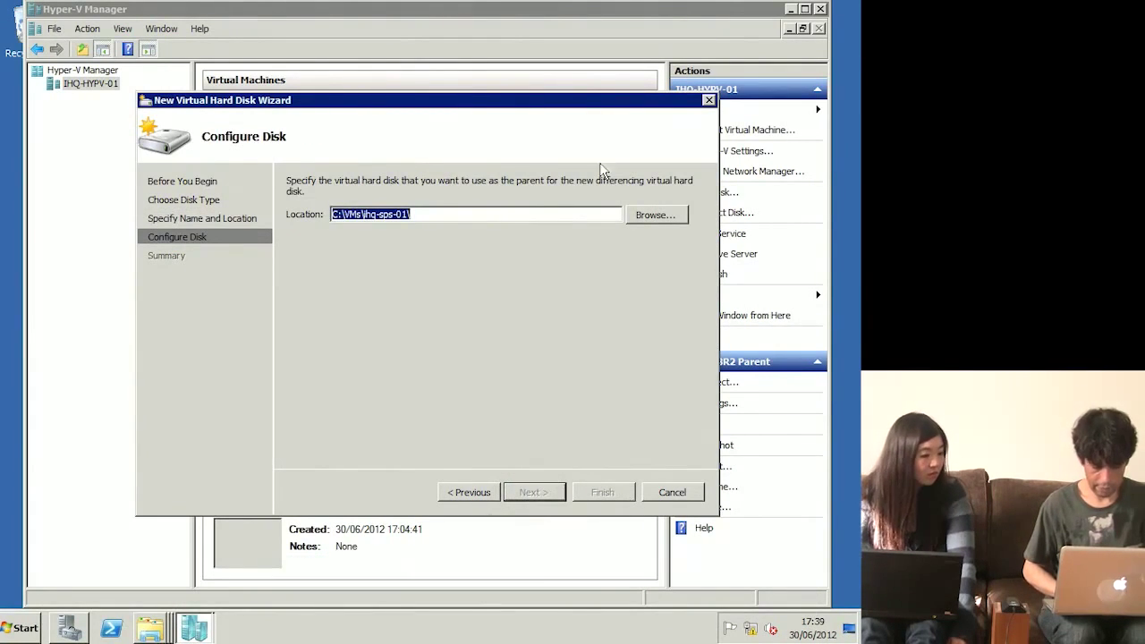
Step: Choose C:\vhds\_Win2008R2 Parent.vhd as the parent and finish creating ihq-sql-01.vhd
click(650, 216)
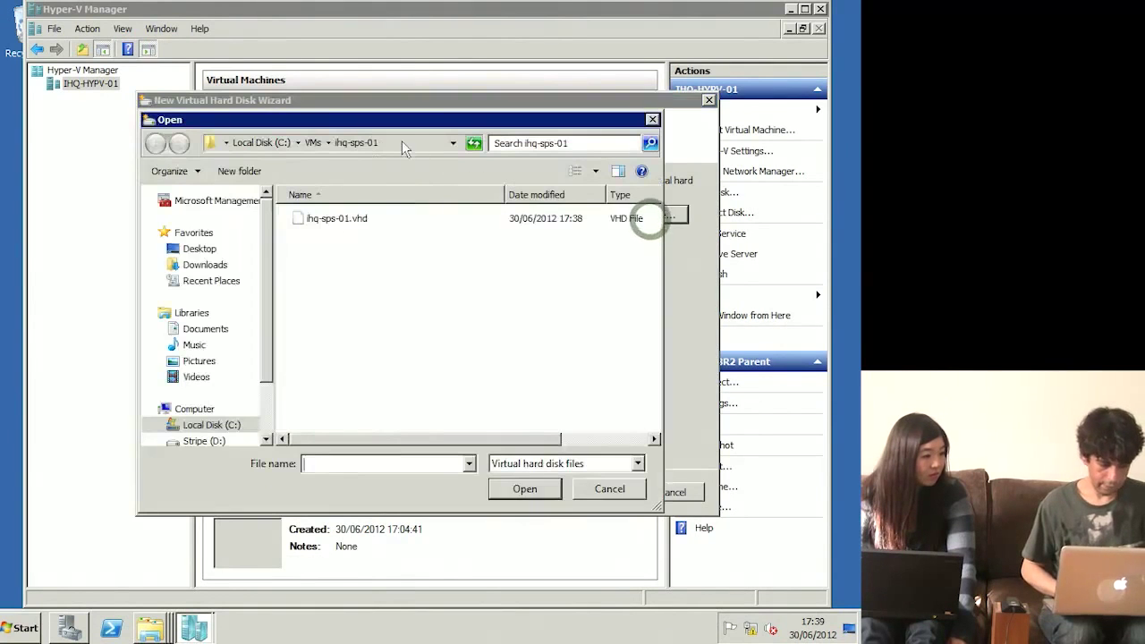
click(311, 144)
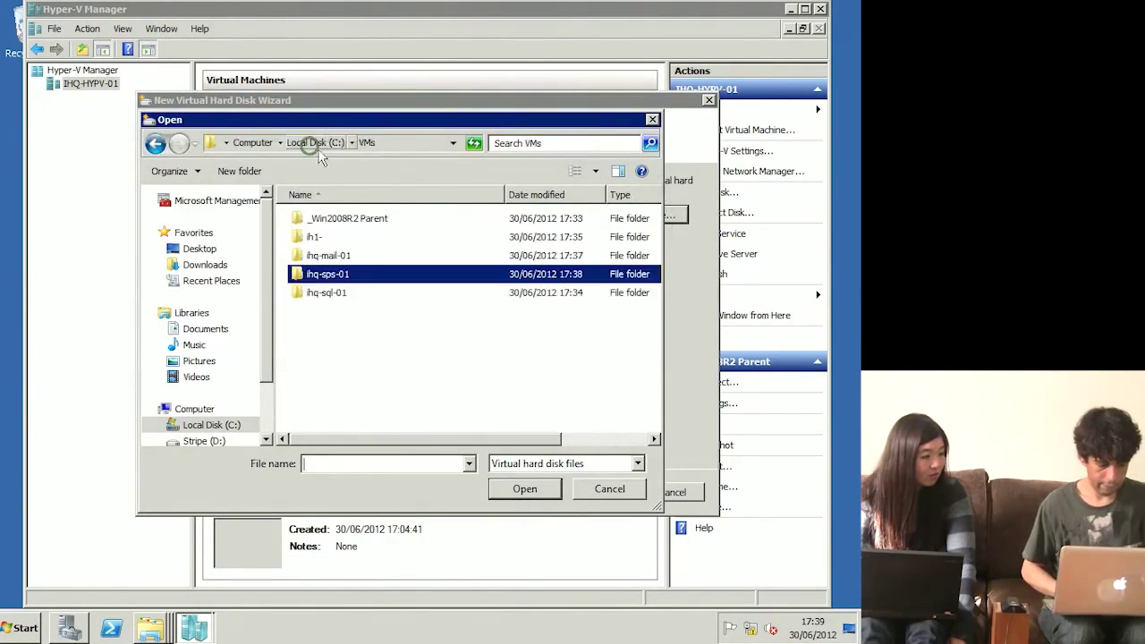
double_click(331, 292)
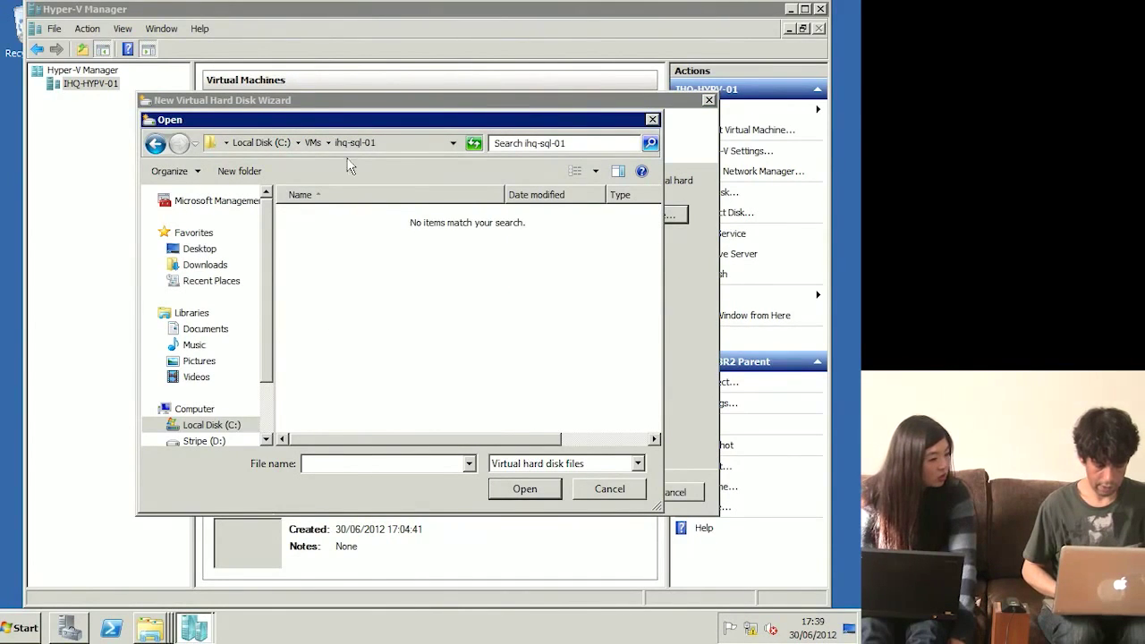
click(312, 144)
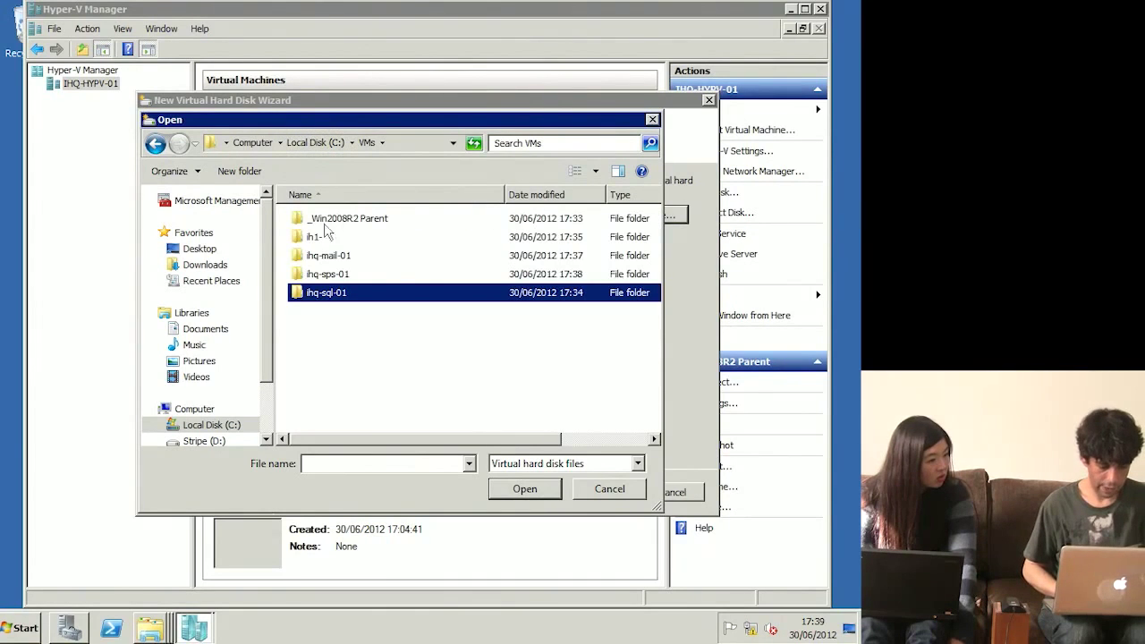
click(320, 144)
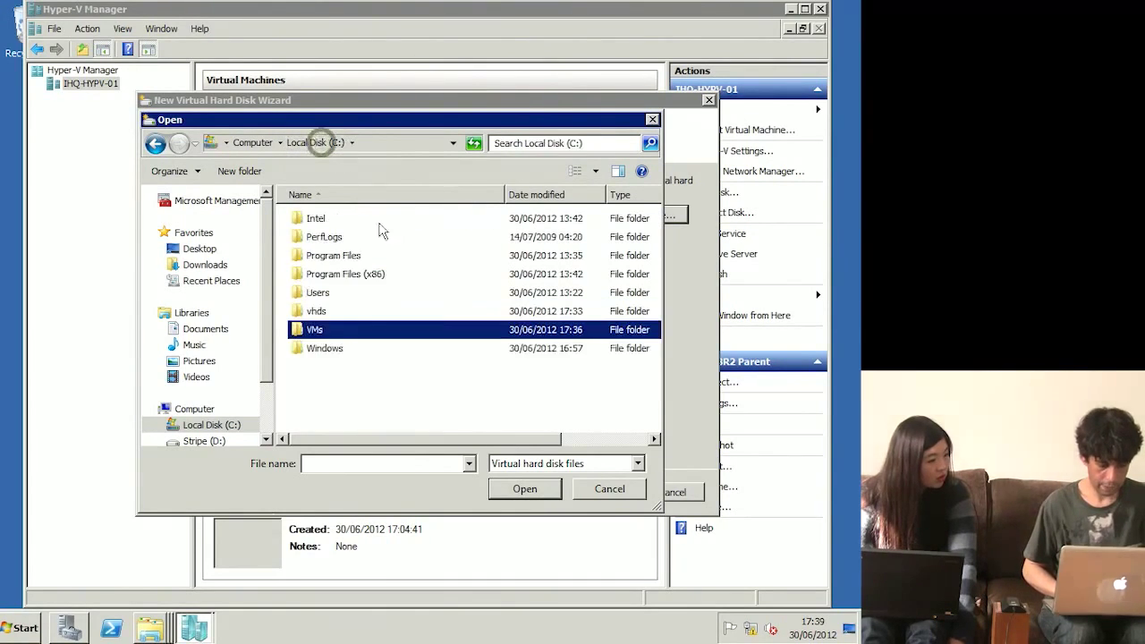
double_click(320, 311)
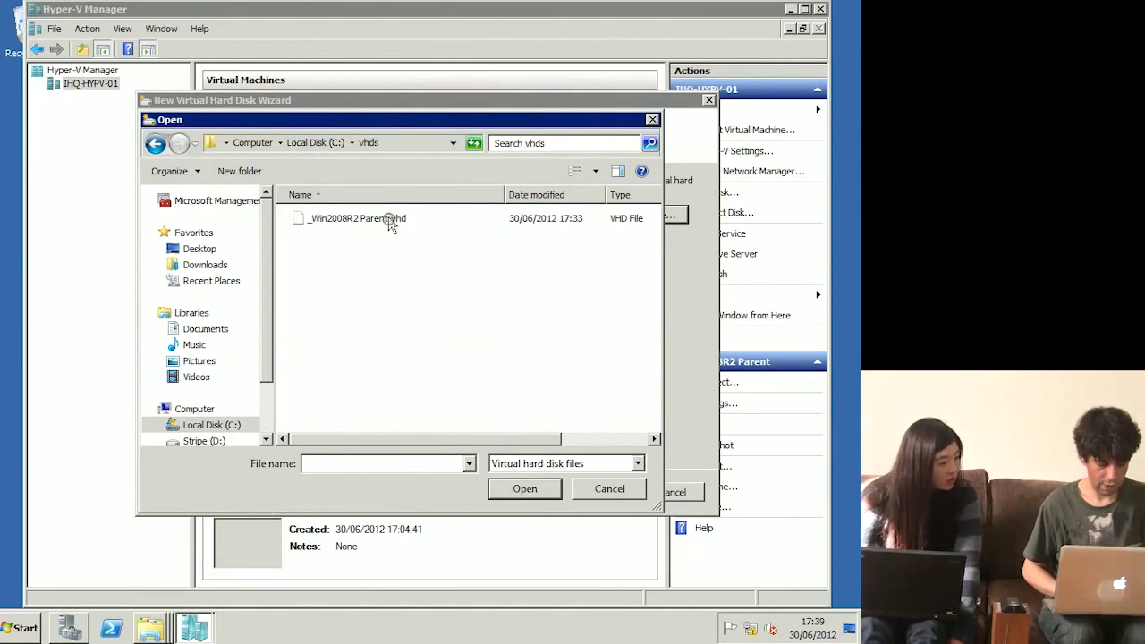
double_click(389, 219)
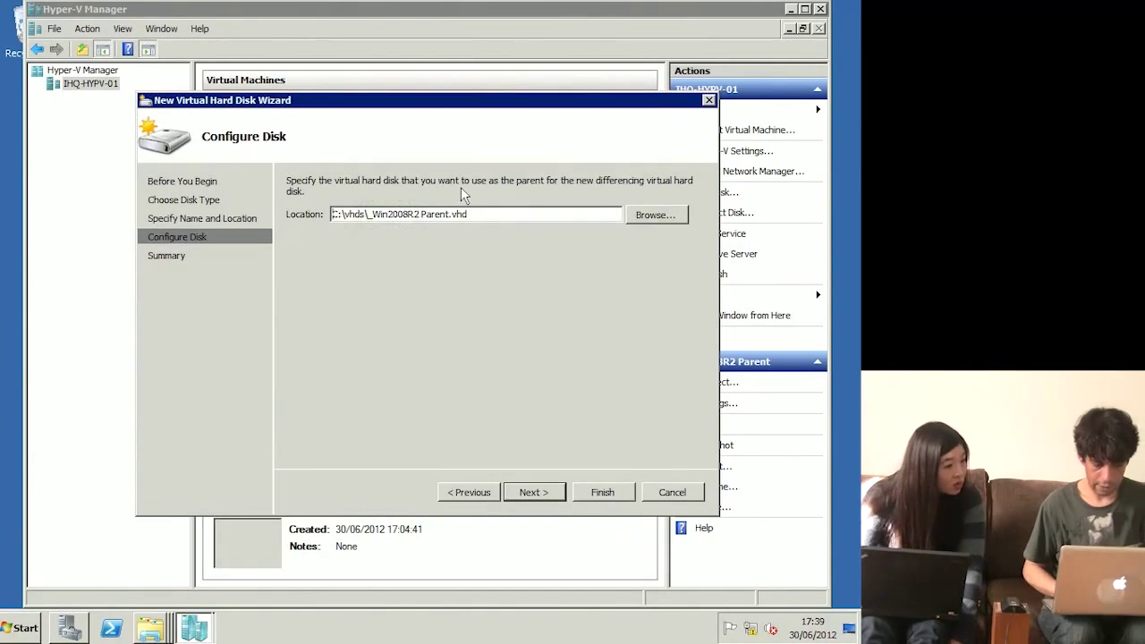
click(530, 492)
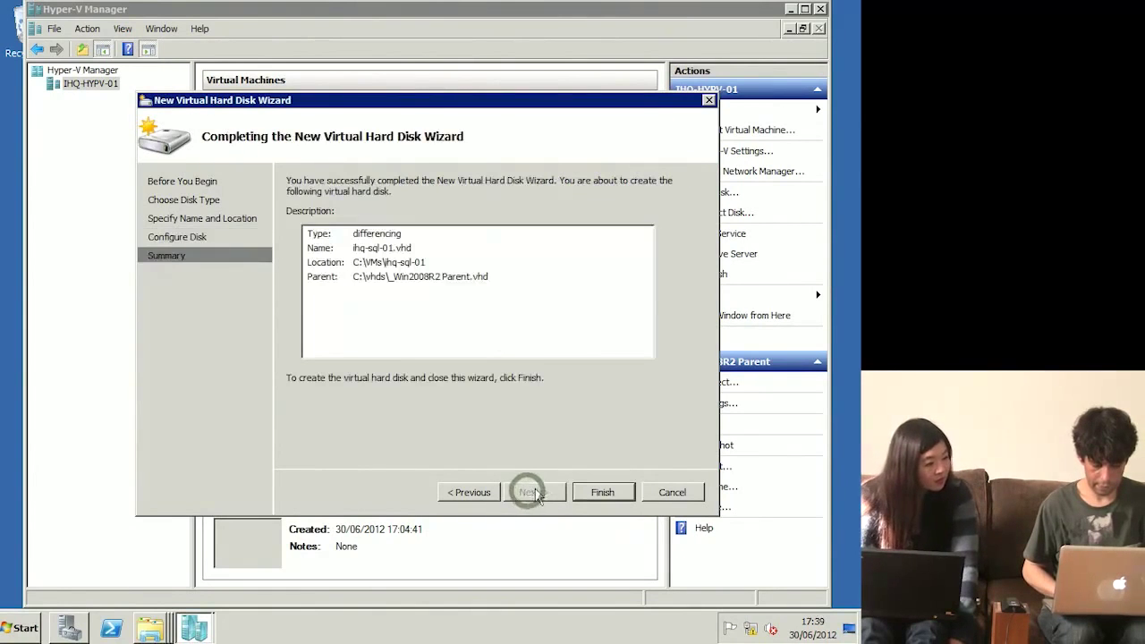
click(597, 492)
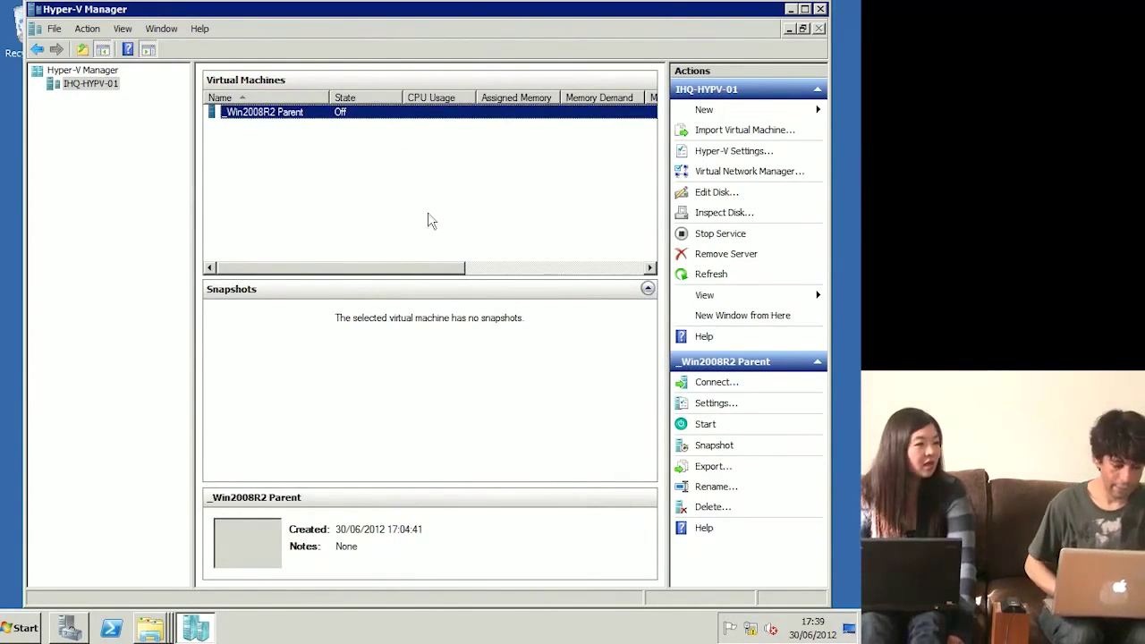
Step: Check in Explorer that C:\VMs\ihq-mail-01 holds ihq-mail-01.vhd, then return to Hyper-V Manager
click(12, 633)
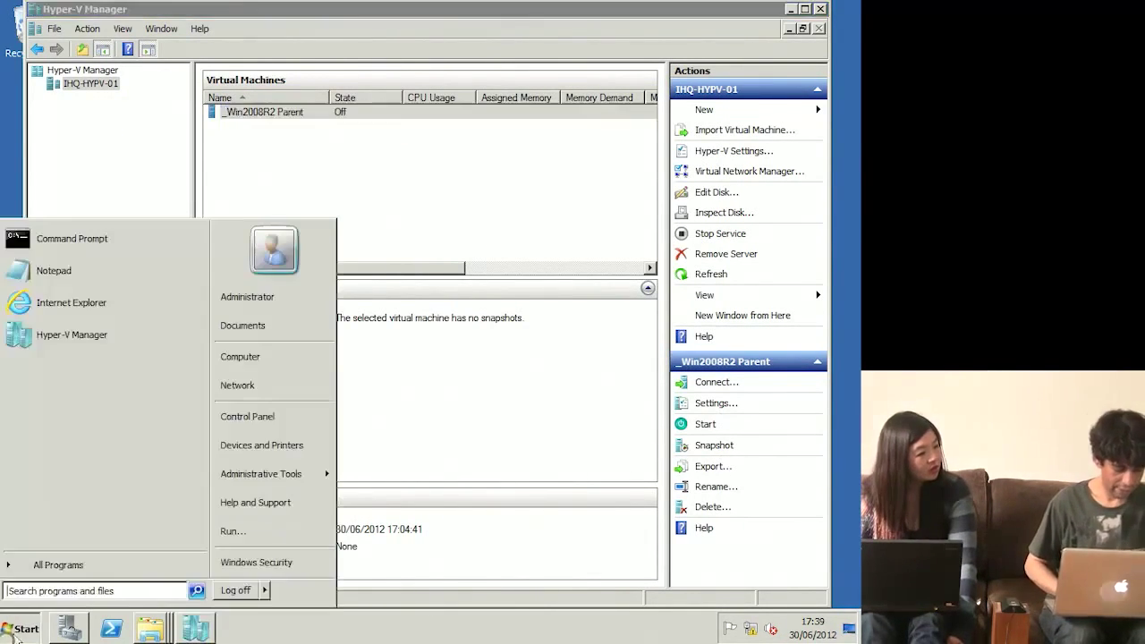
click(227, 357)
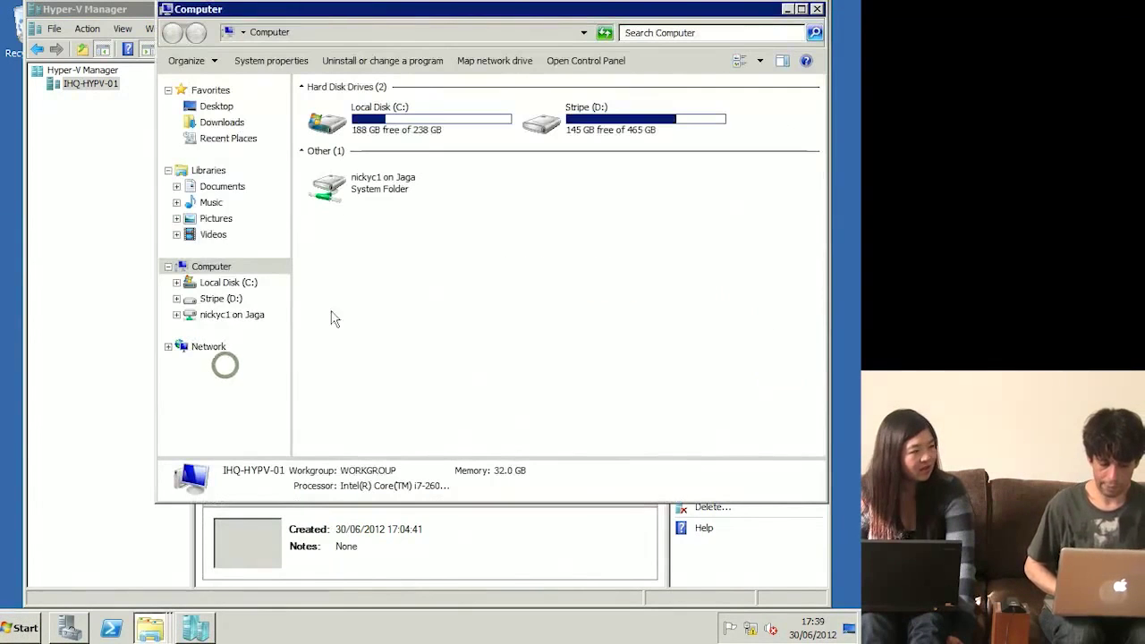
double_click(414, 132)
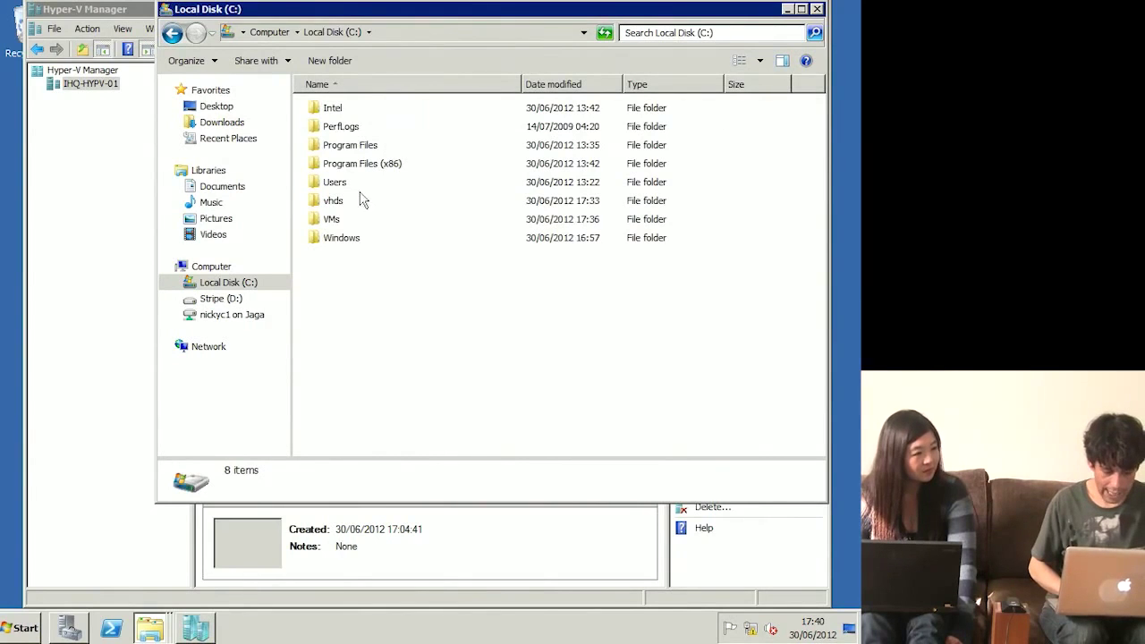
double_click(332, 219)
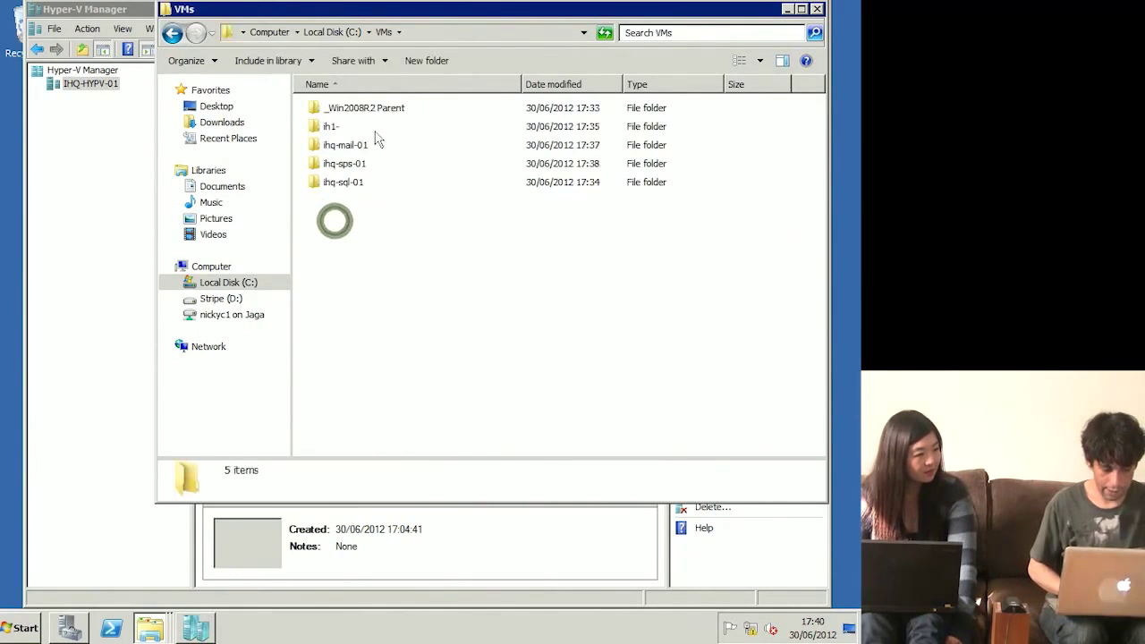
double_click(353, 146)
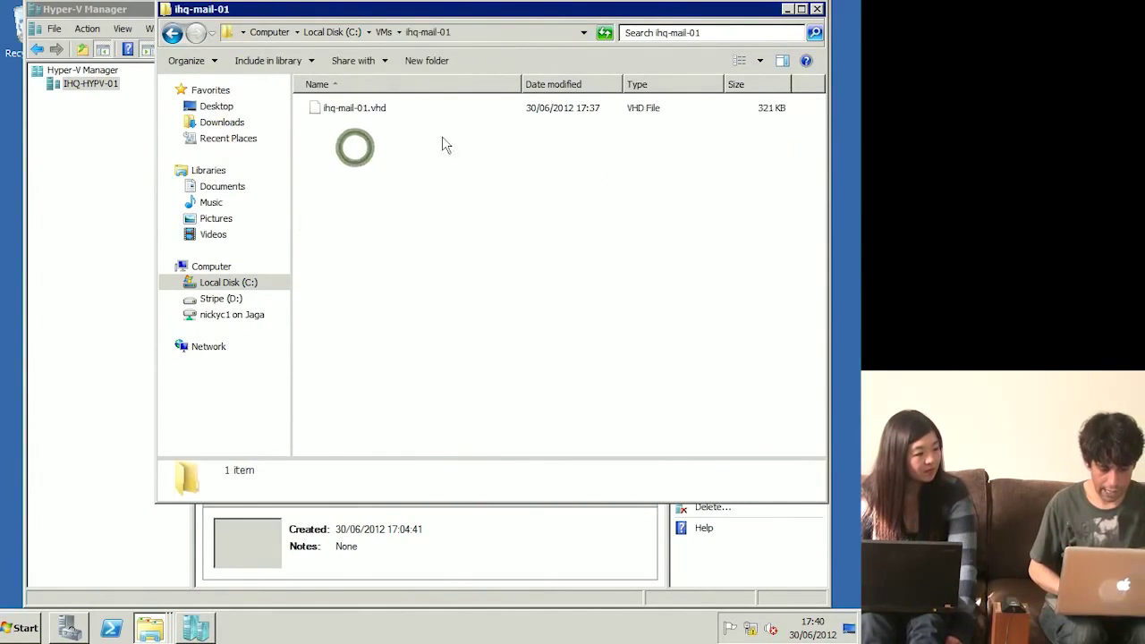
click(391, 111)
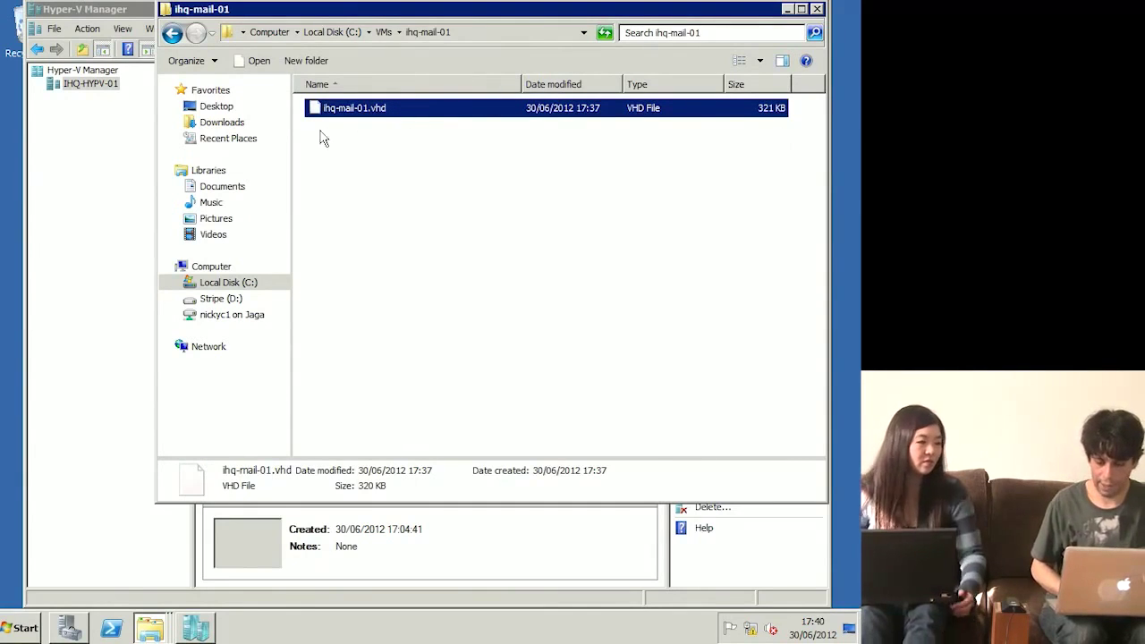
click(77, 150)
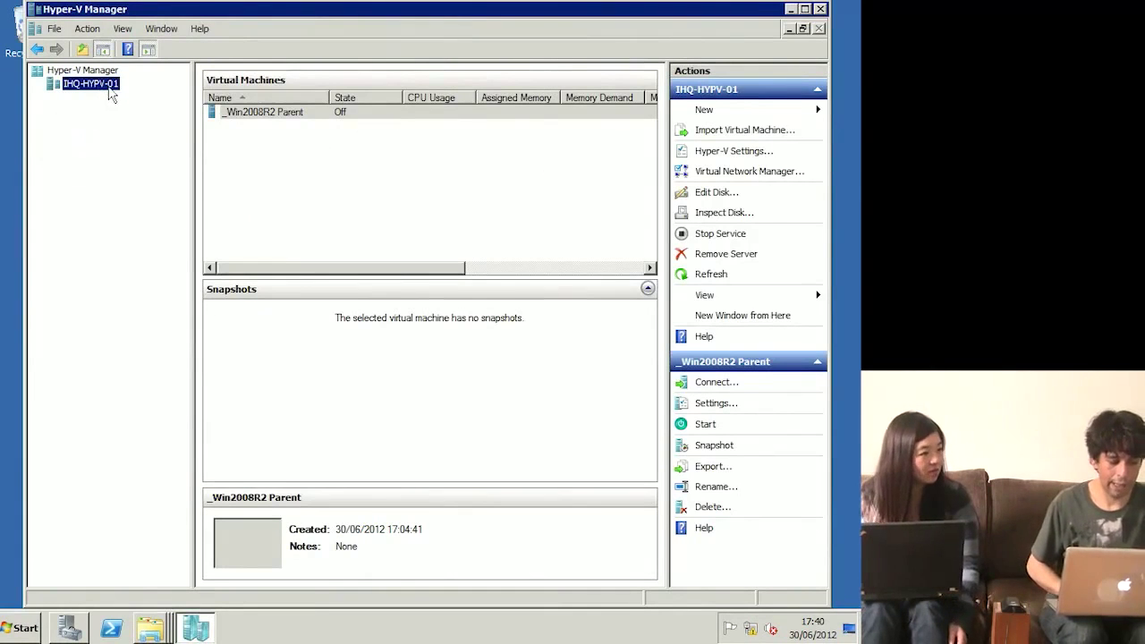
Step: Launch the New Virtual Machine Wizard from the IHQ-HYPV-01 server's New menu
right_click(110, 95)
mouse_move(143, 95)
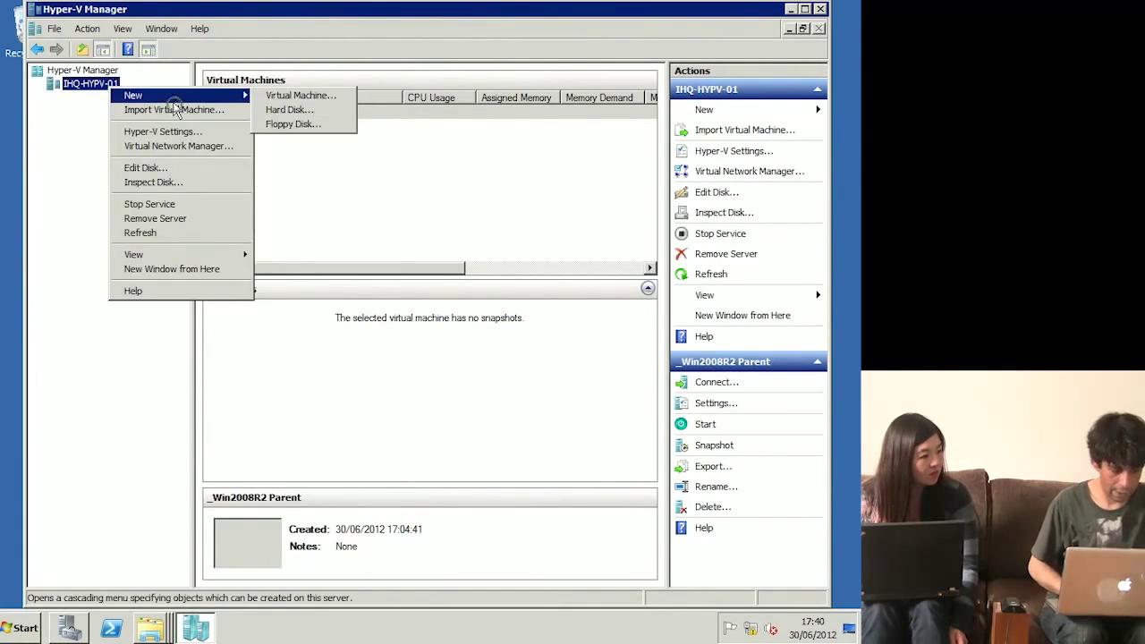
click(315, 98)
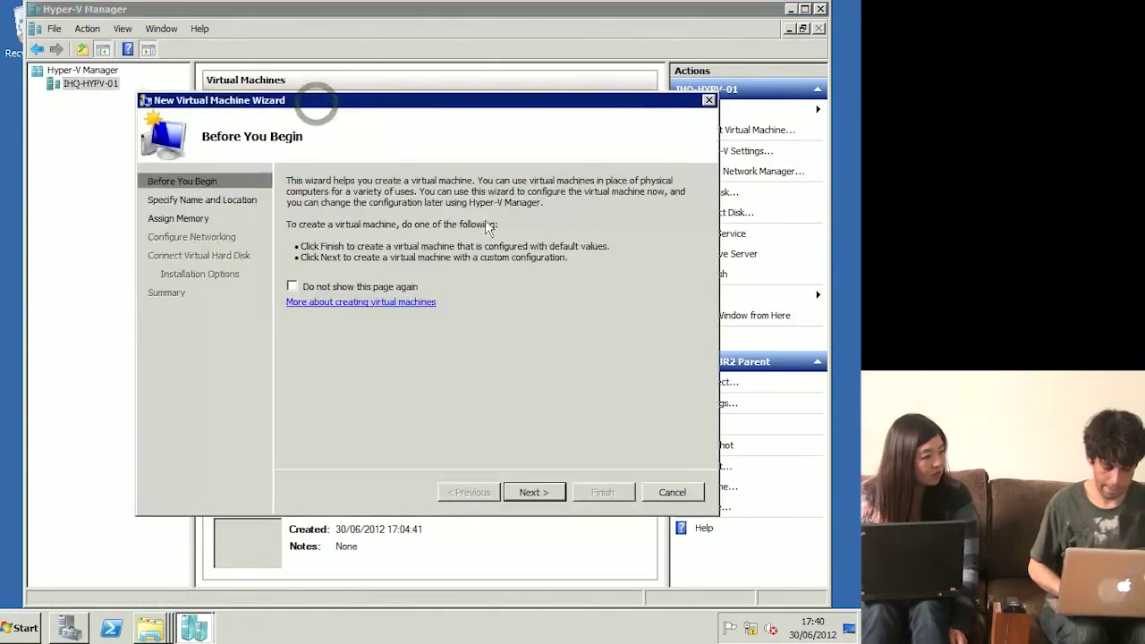
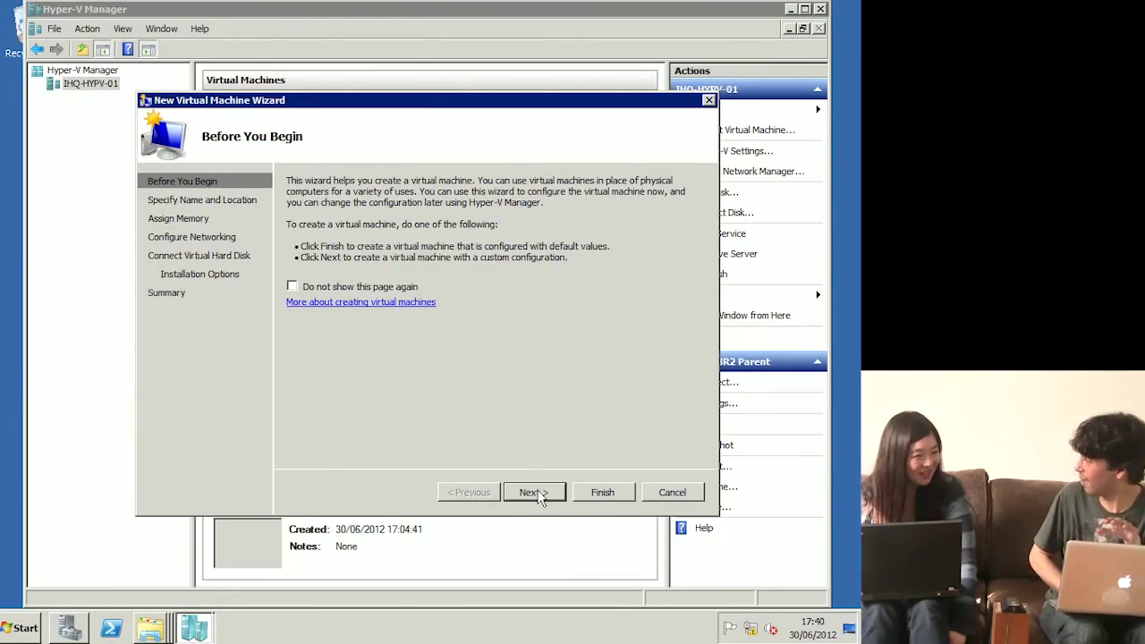
Step: Name the new virtual machine ih1-mail-01 and give it 512 MB of startup memory
click(535, 493)
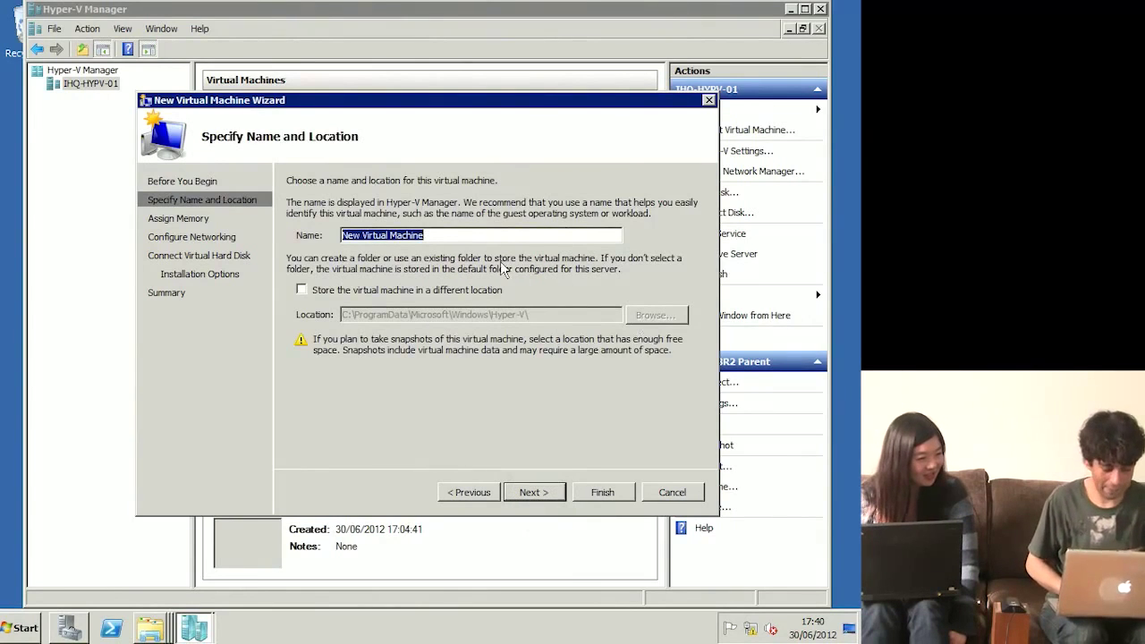
text(ih1-m)
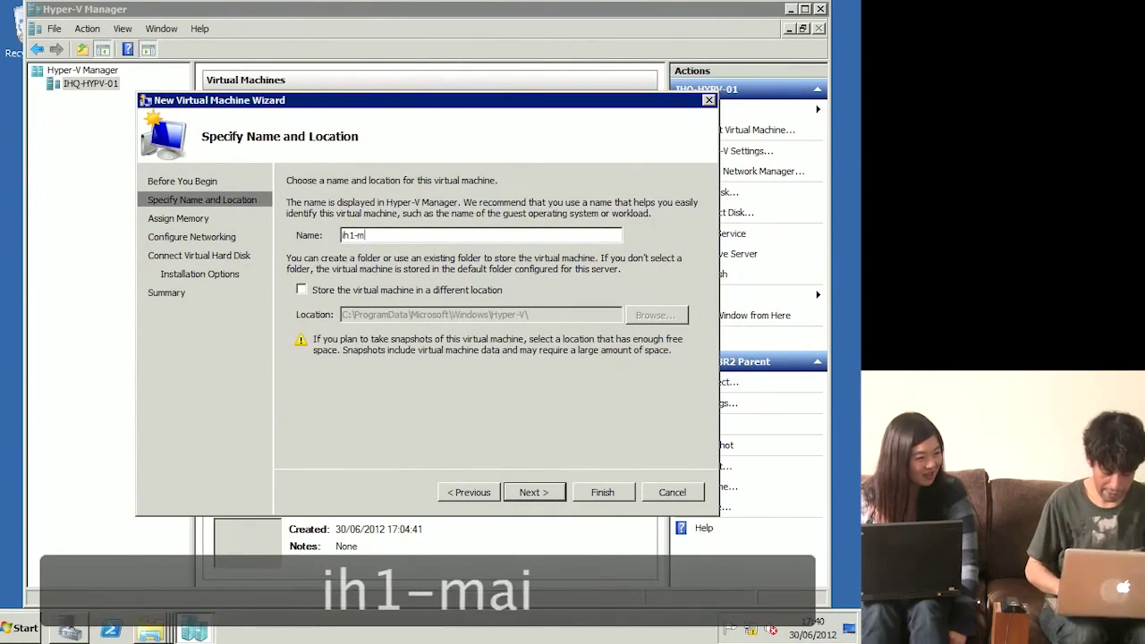
text(ail-01)
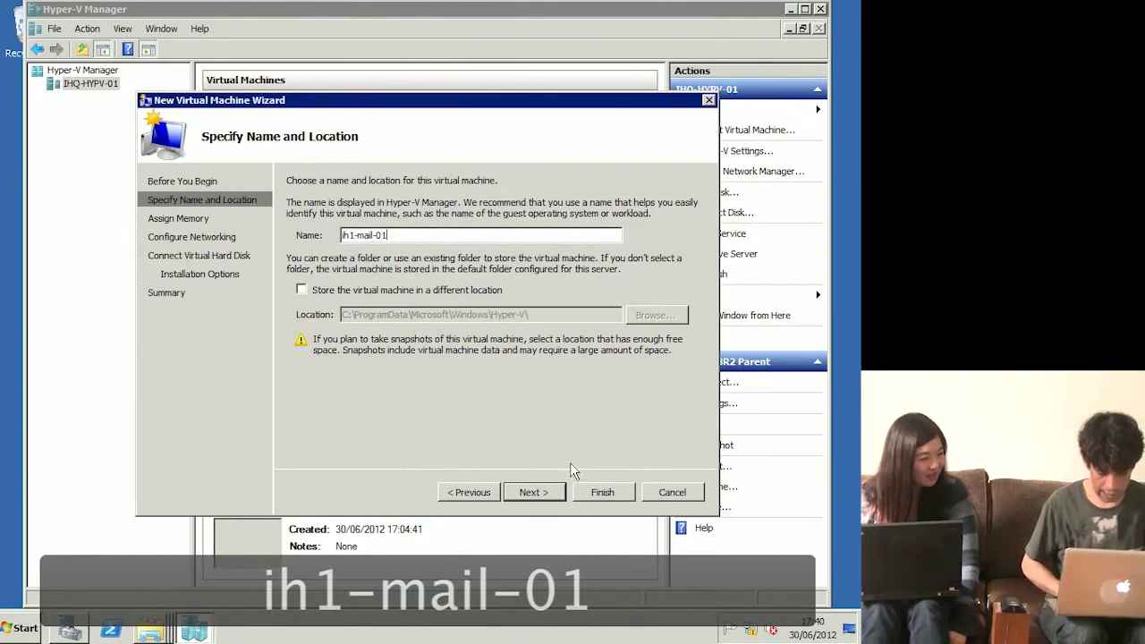
click(537, 497)
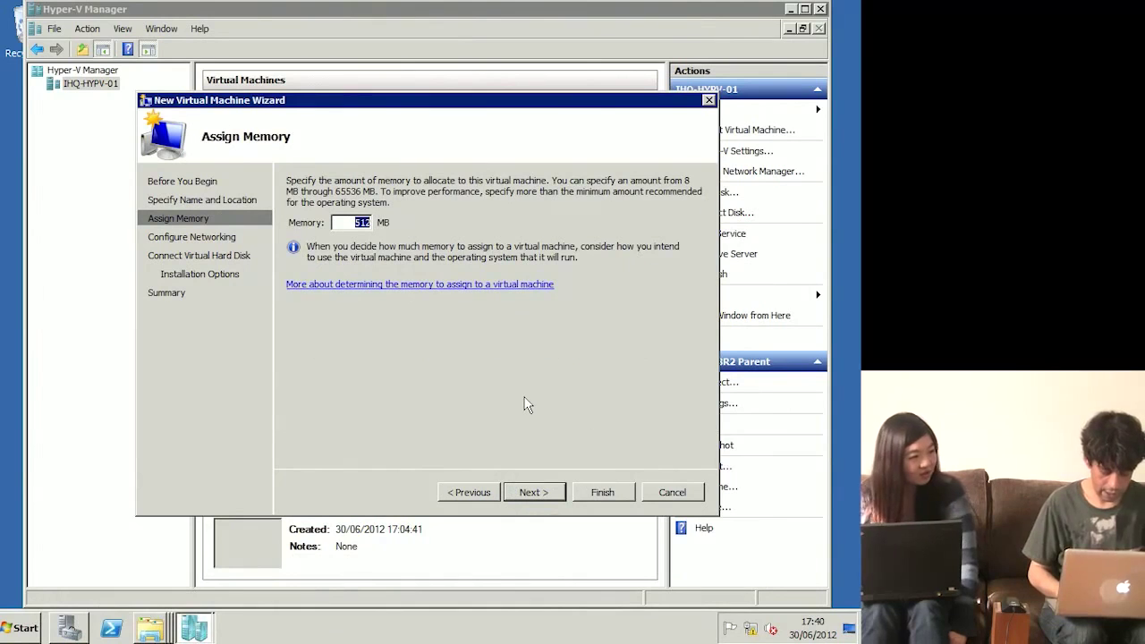
text(4096)
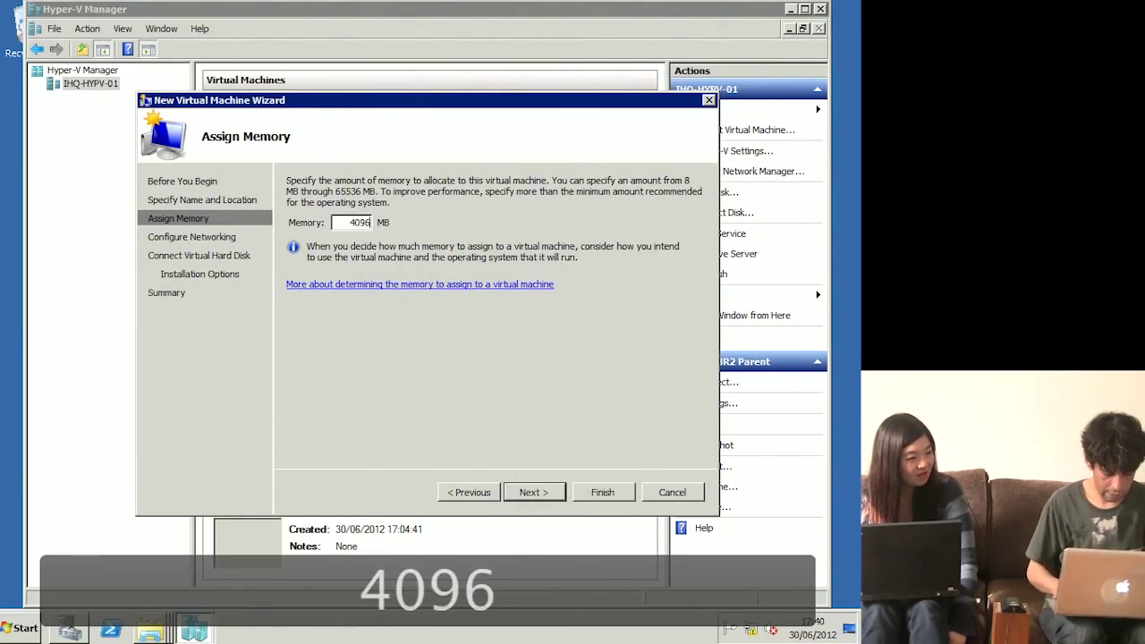
key(BackSpace)
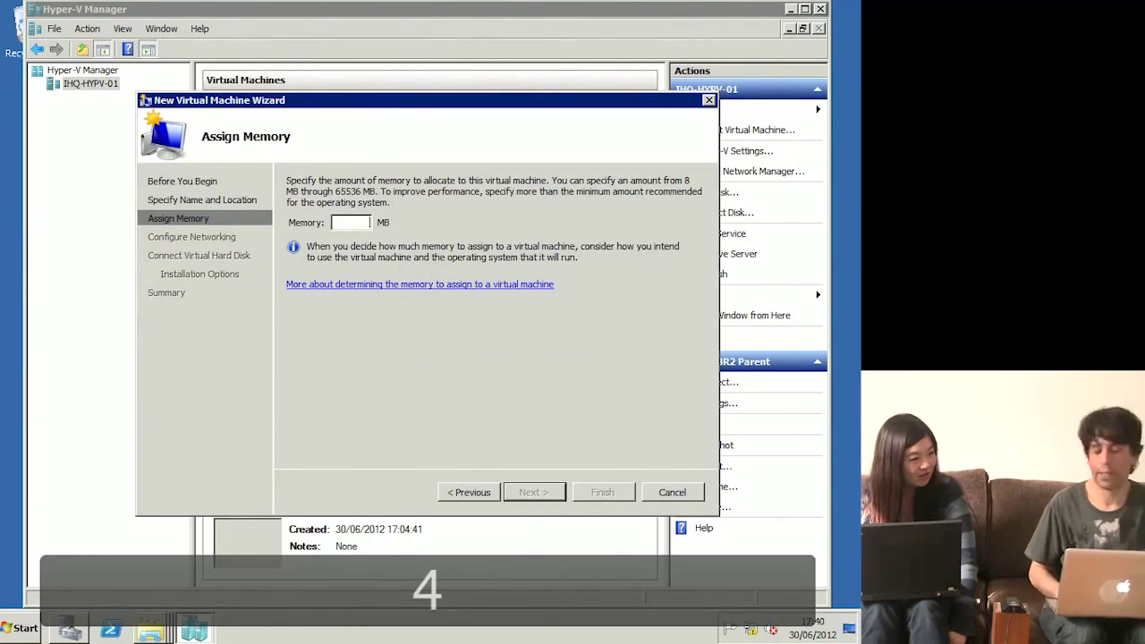
key(BackSpace)
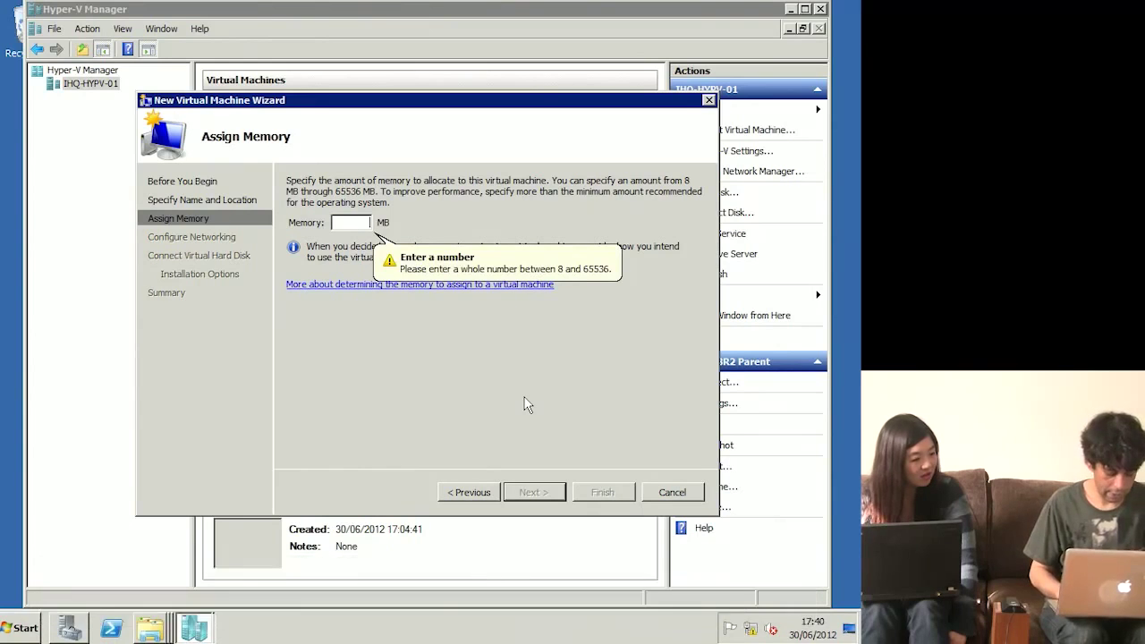
text(512)
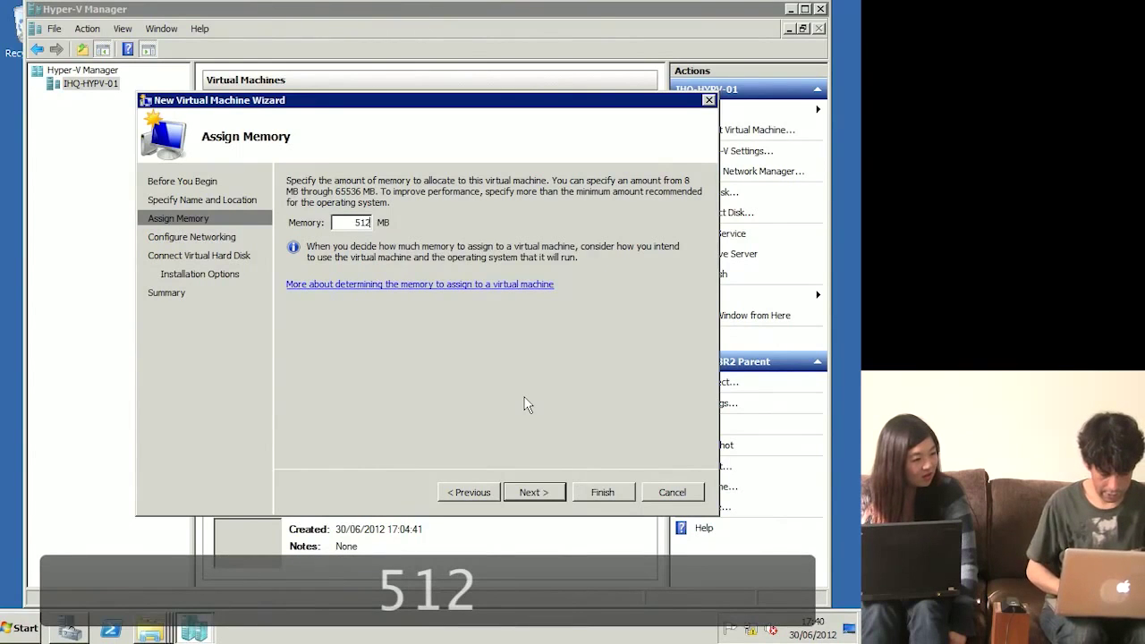
Step: Connect its network adapter to Local Area Connection - Virtual Network
click(555, 495)
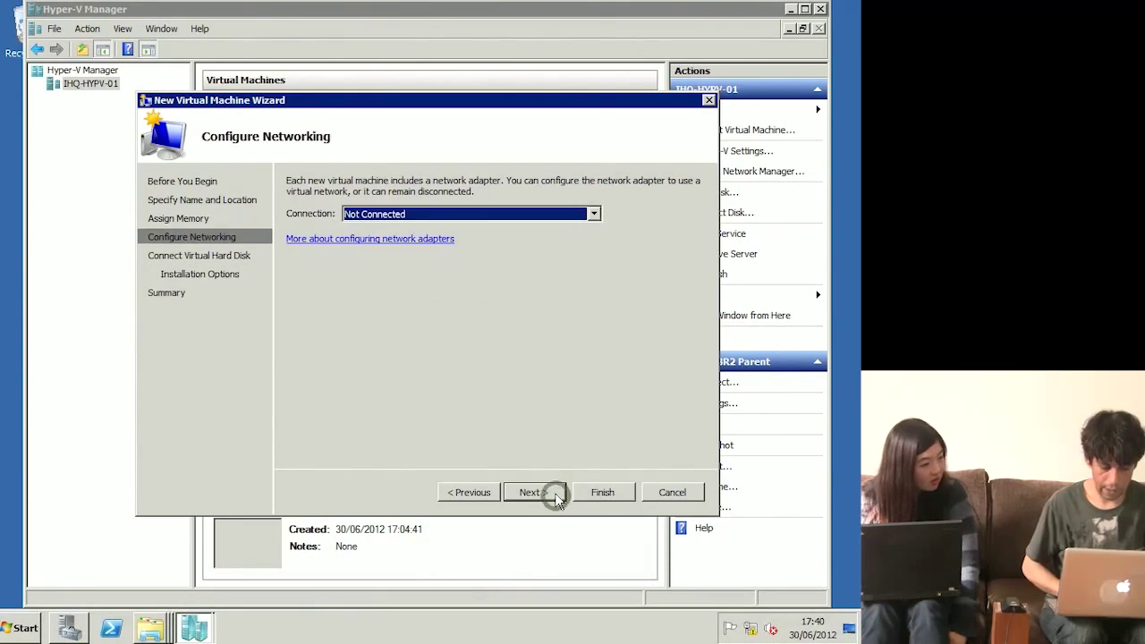
click(582, 221)
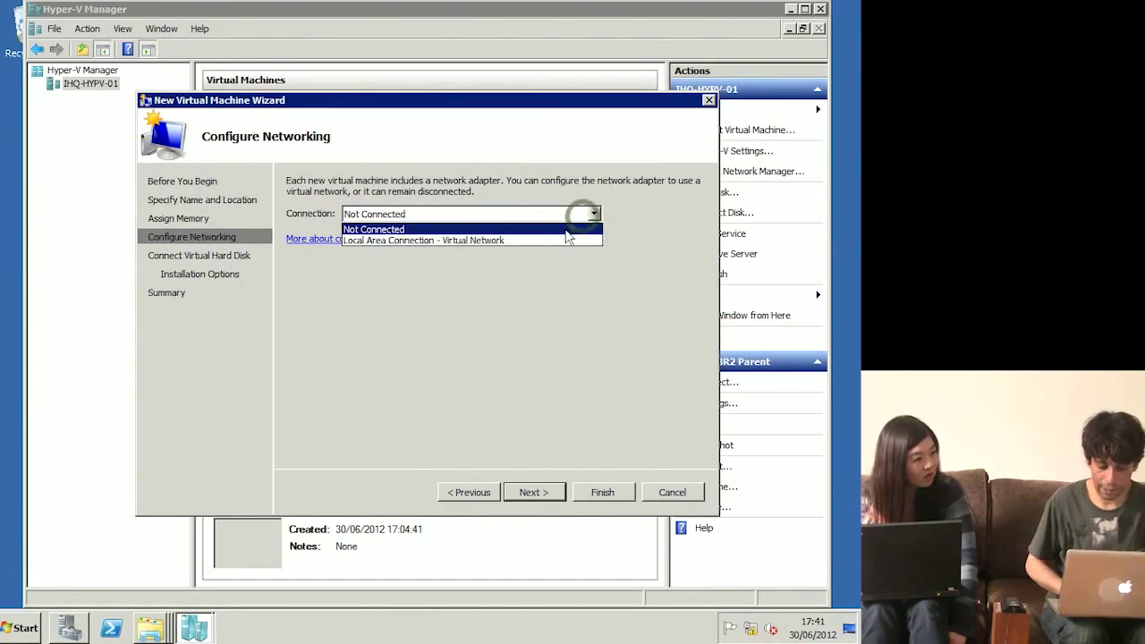
click(562, 239)
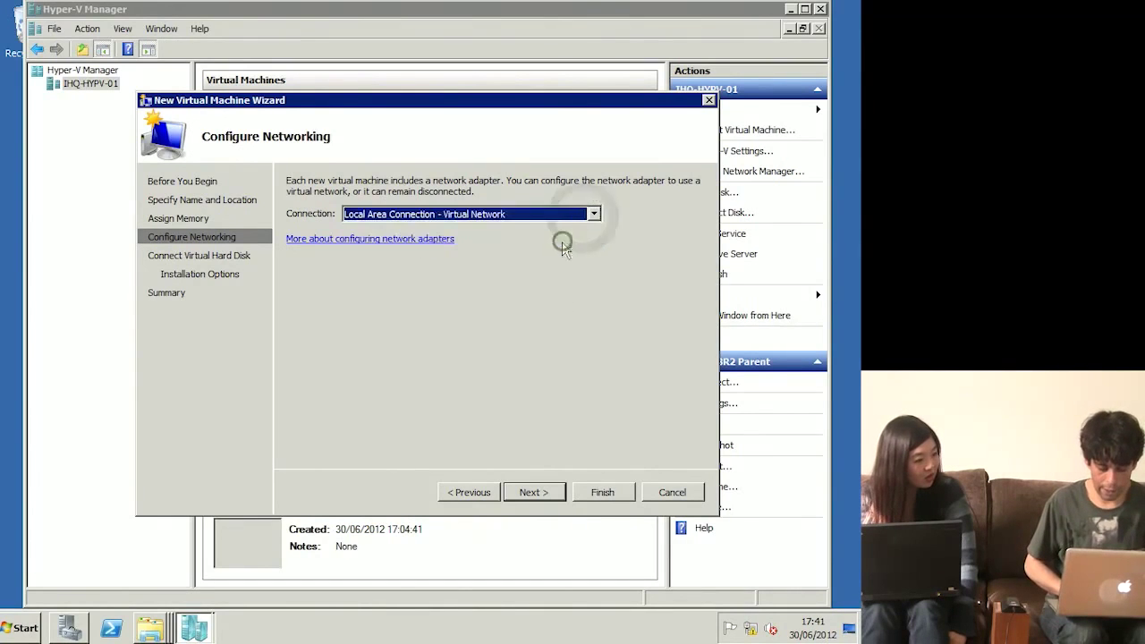
click(534, 492)
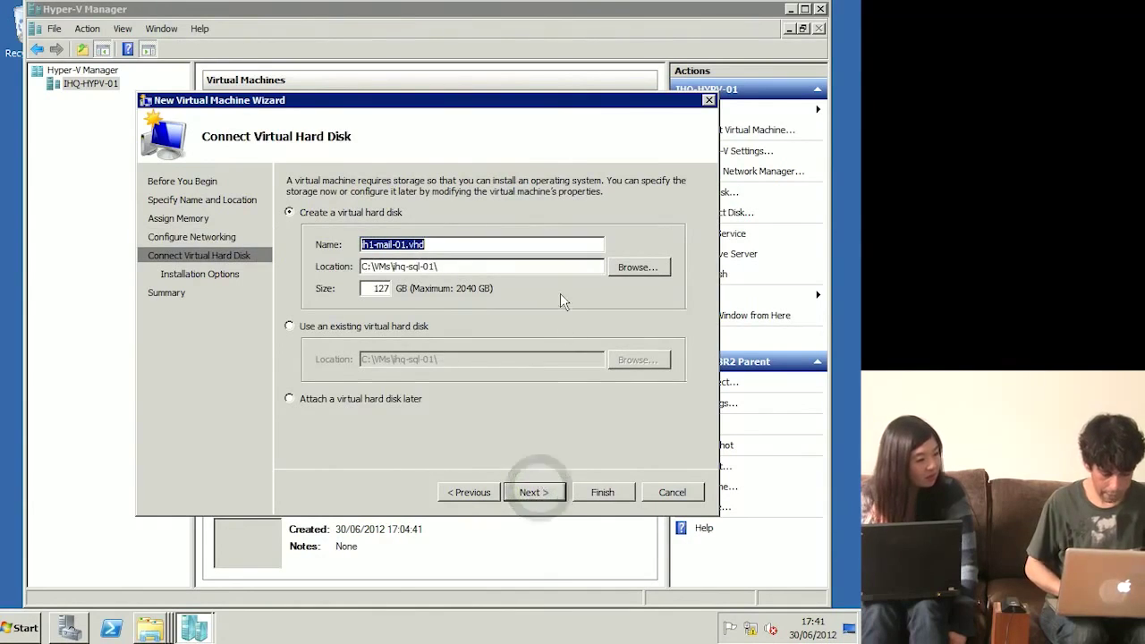
Step: Attach the existing C:\VMs\ihq-mail-01\ihq-mail-01.vhd disk and finish creating ih1-mail-01
click(356, 326)
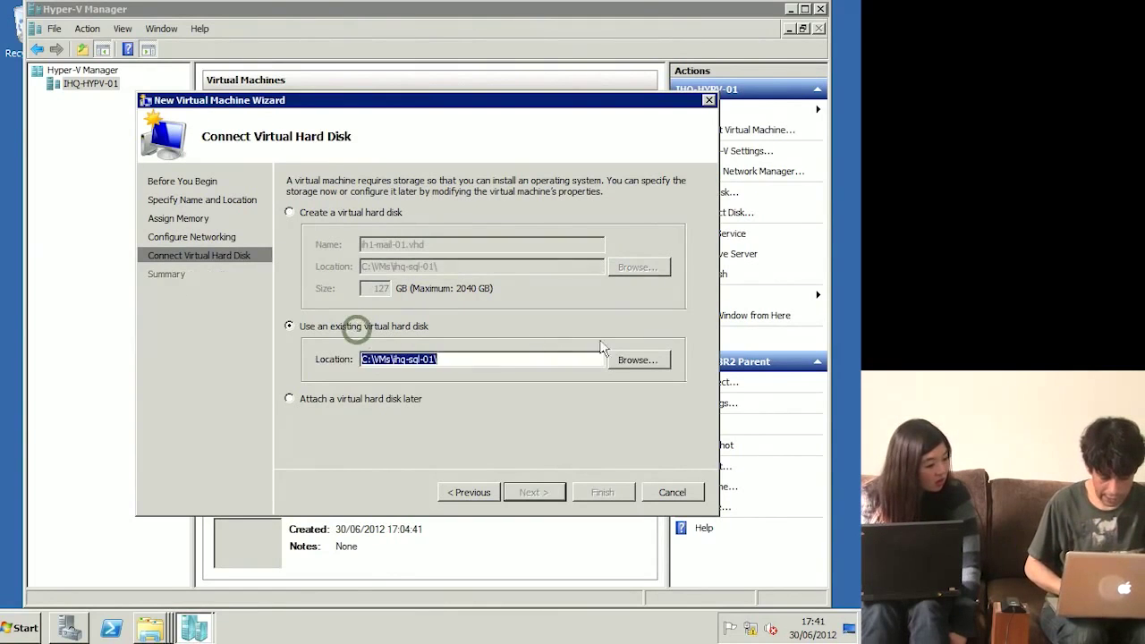
click(650, 361)
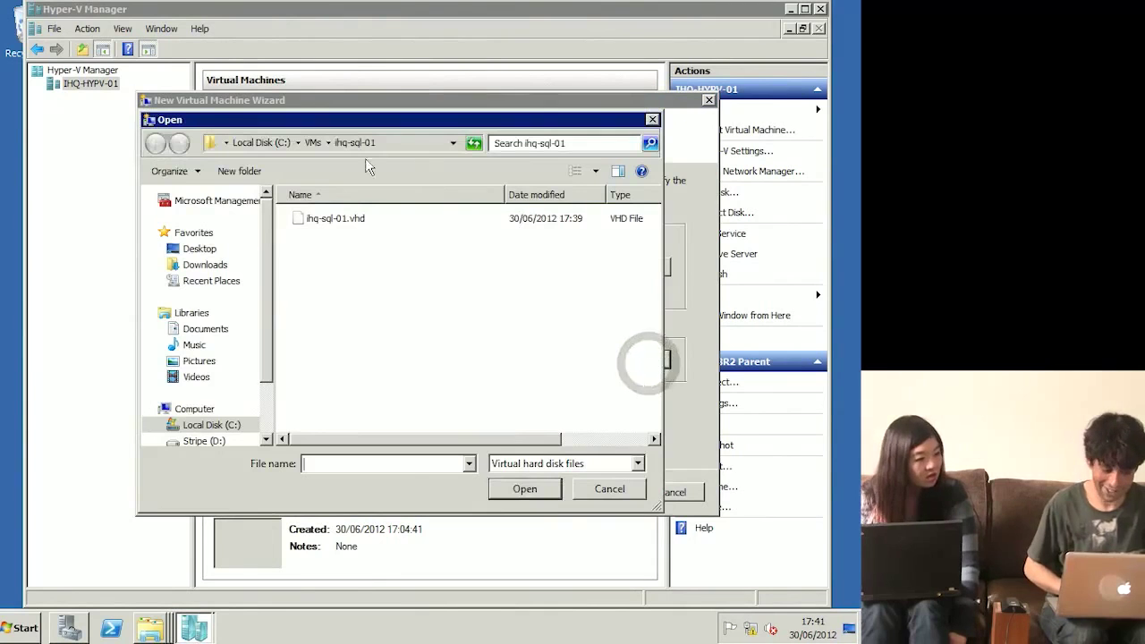
click(313, 143)
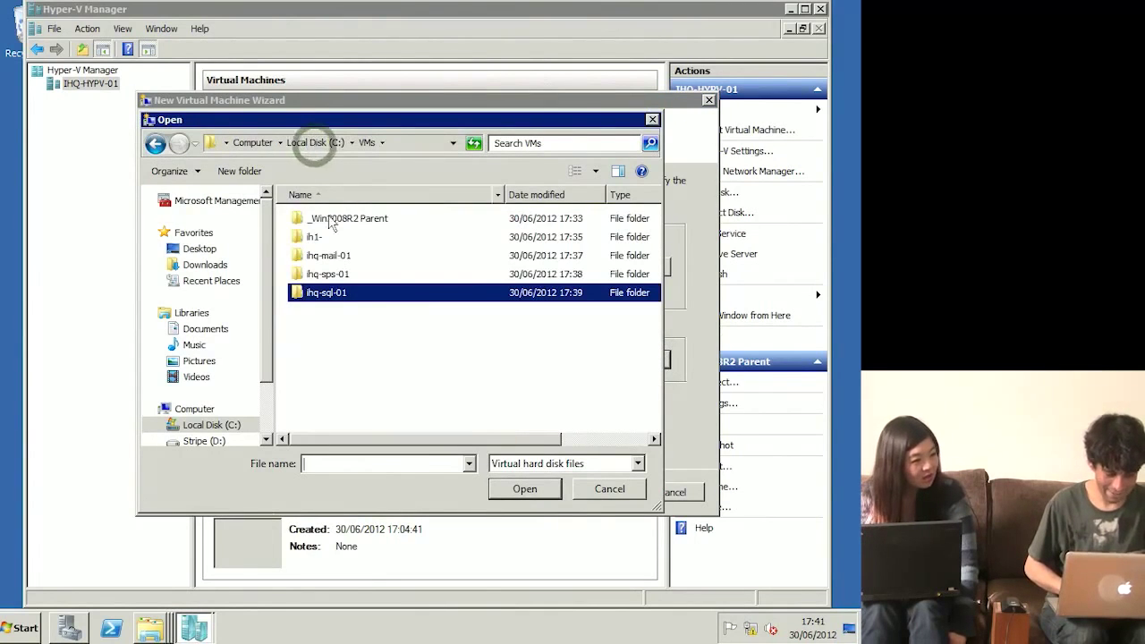
double_click(329, 258)
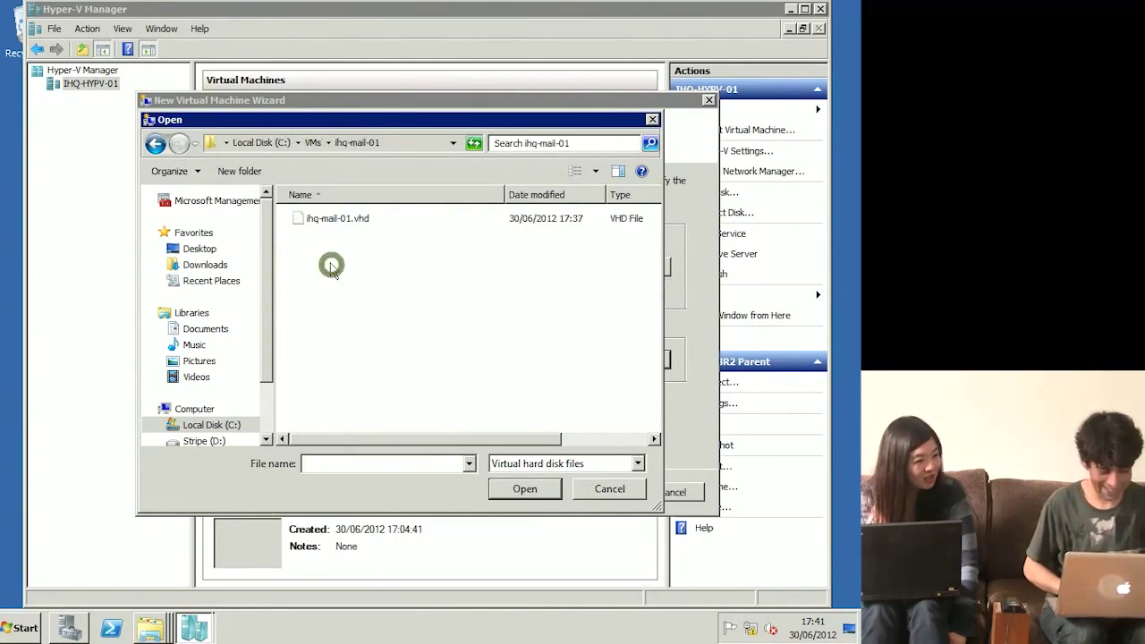
click(352, 228)
double_click(350, 223)
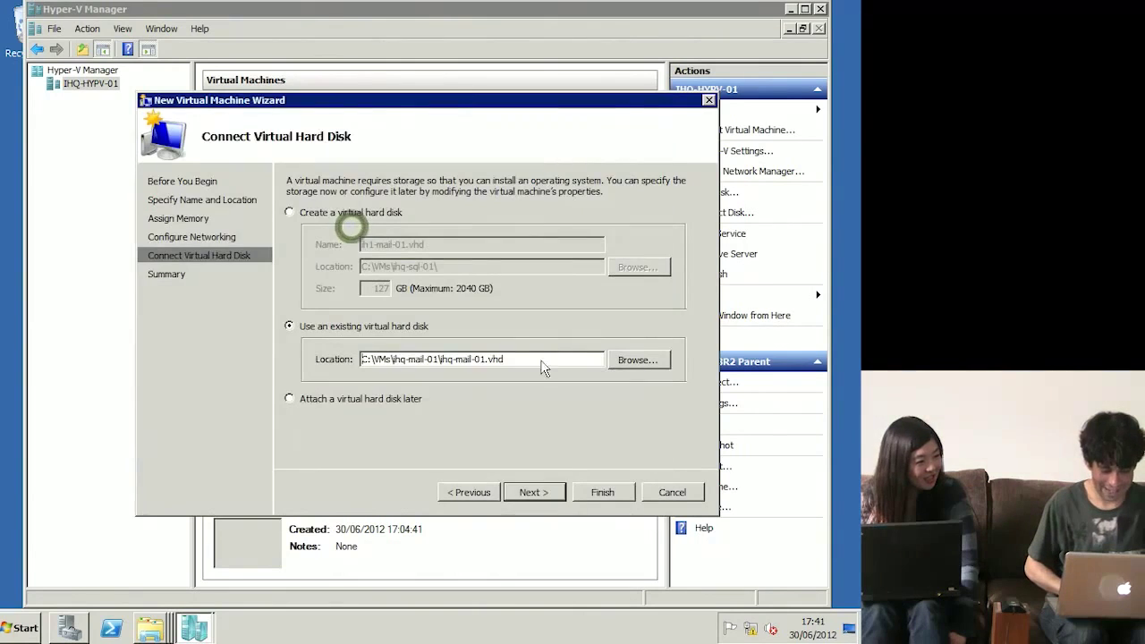
click(547, 490)
click(602, 491)
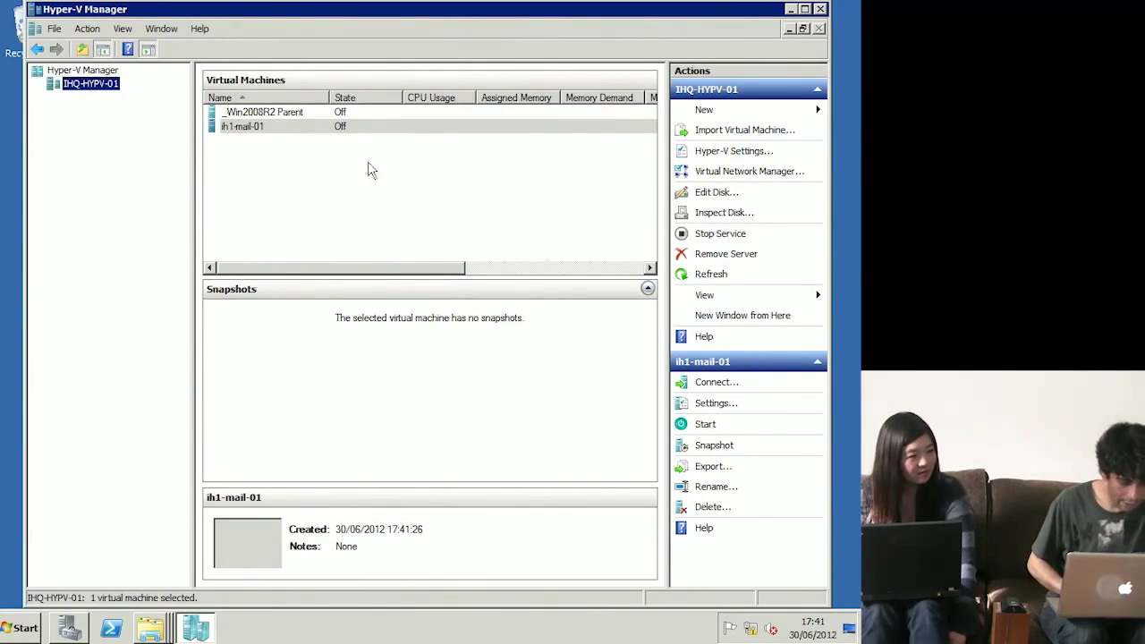
Step: In ih1-mail-01's Management > Name settings, replace the ih1 prefix with ihq- and save
right_click(247, 137)
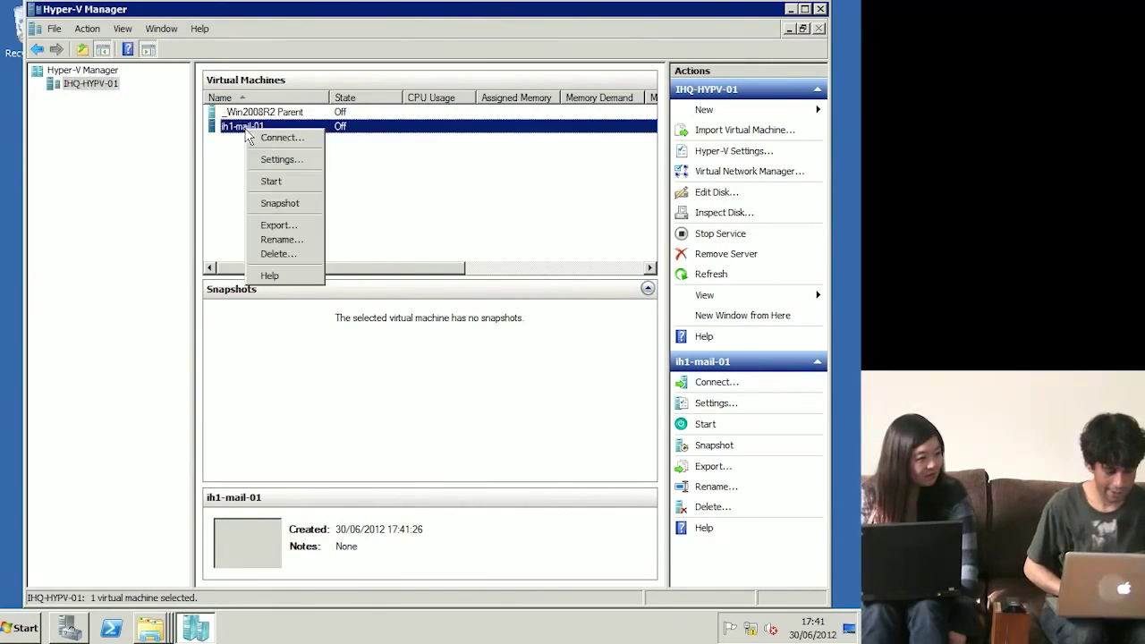
click(285, 161)
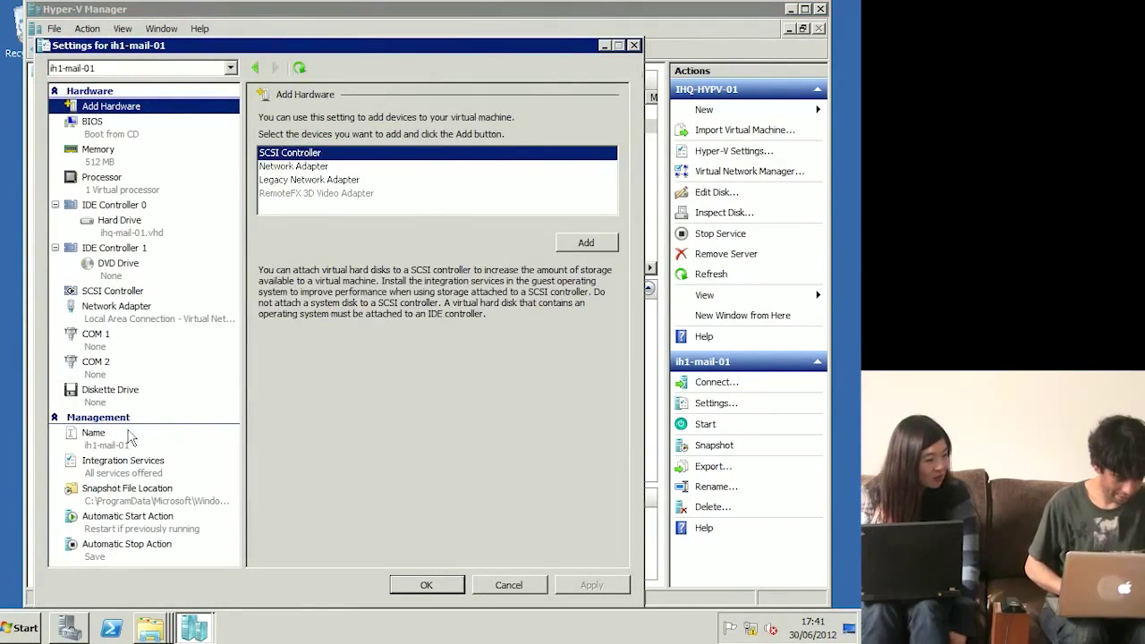
click(123, 441)
click(300, 137)
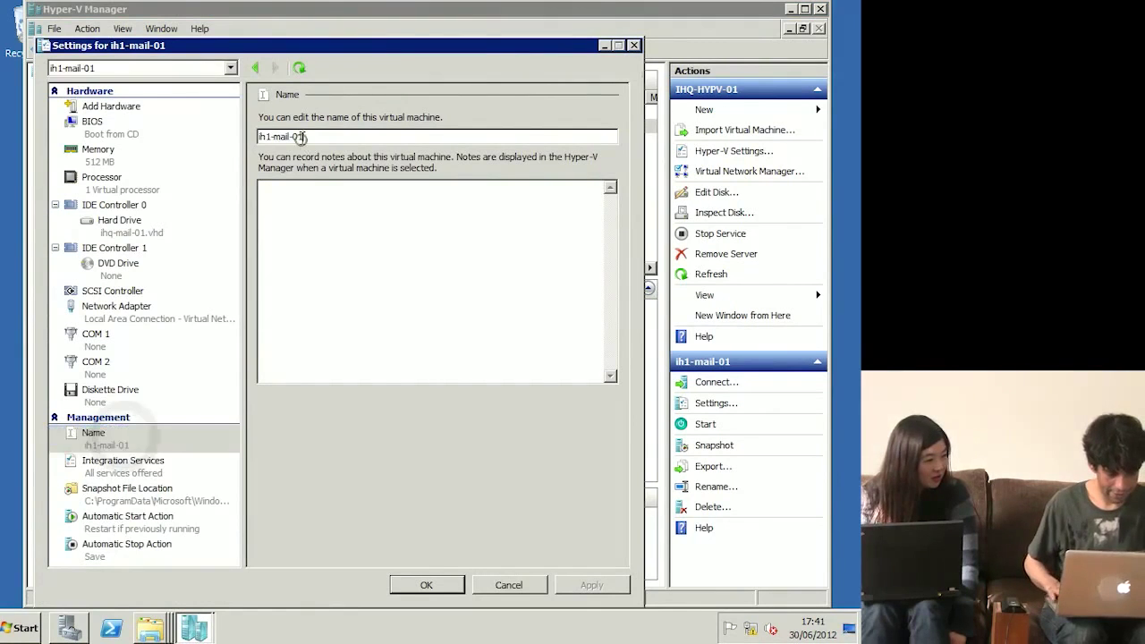
drag(272, 137, 241, 138)
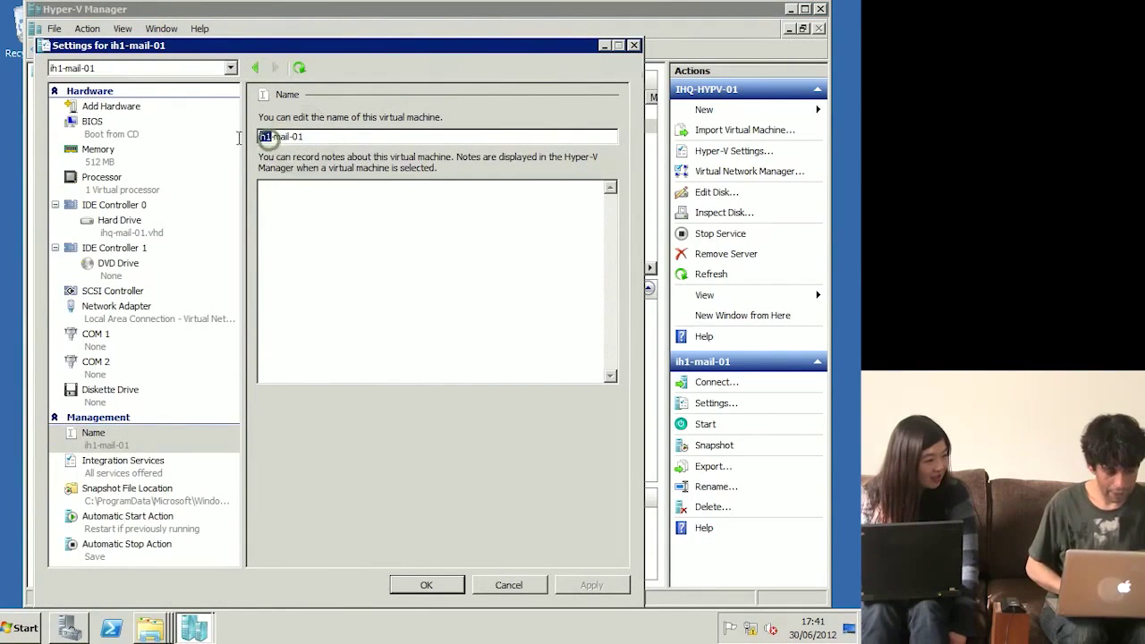
text(ihq)
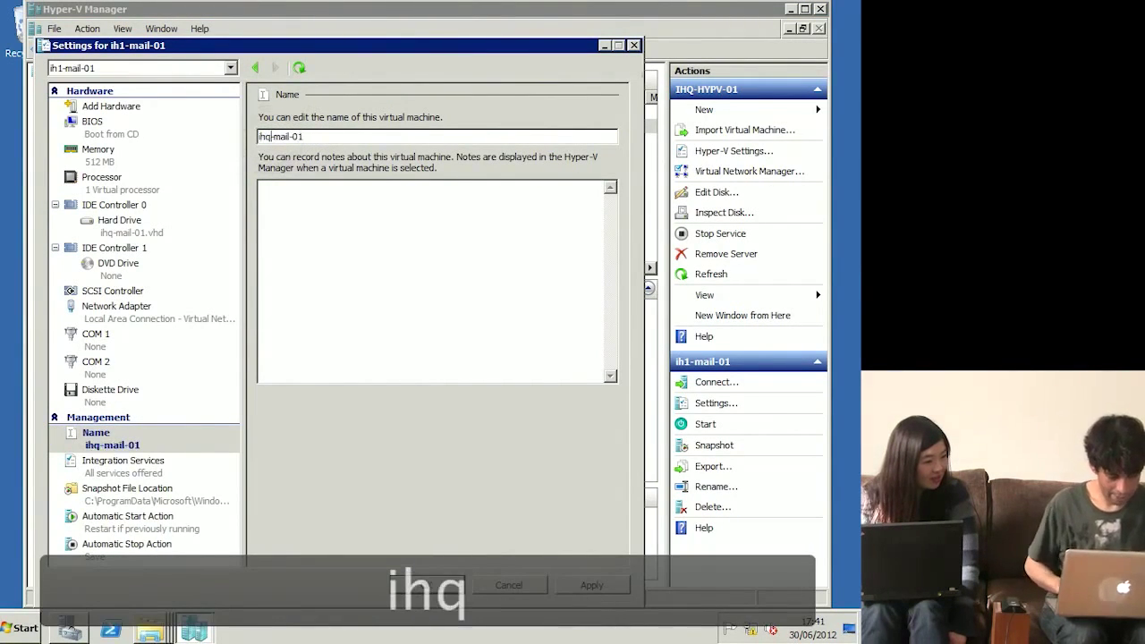
text(-)
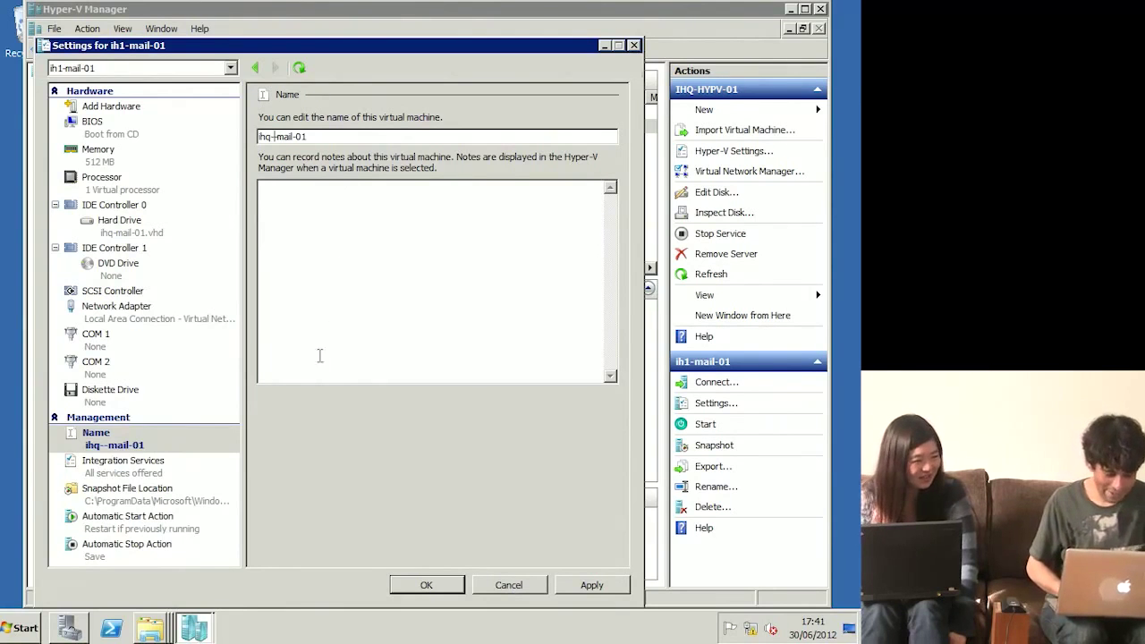
click(426, 577)
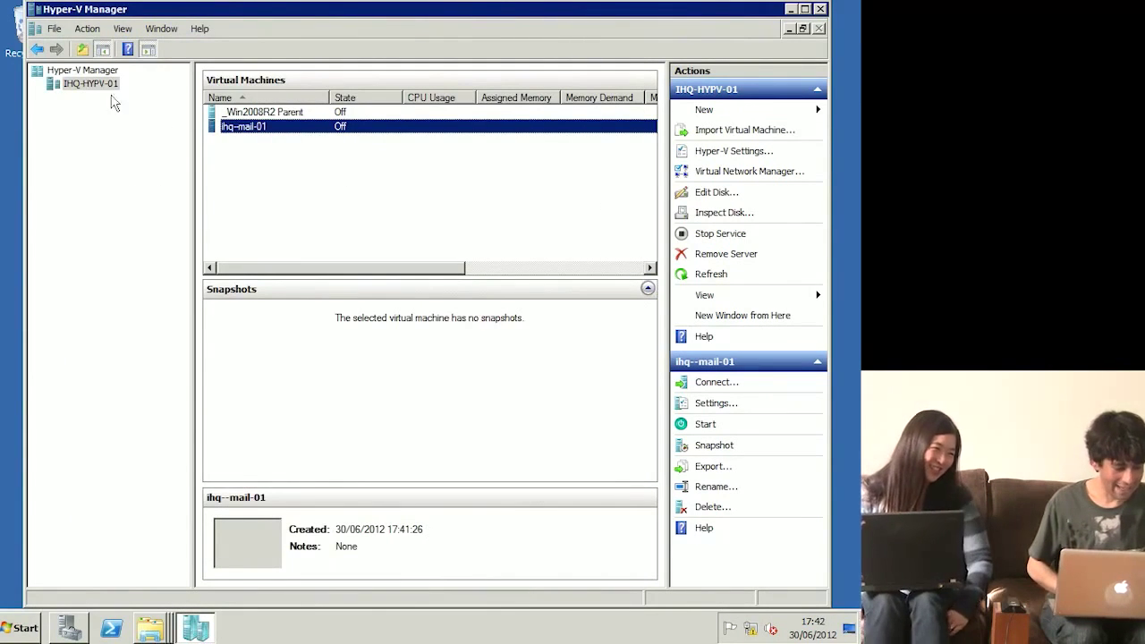
click(93, 85)
Step: Start a new virtual machine named ihq-sps-01 stored in the C:\VMs\ihq-sps-01 folder
right_click(93, 85)
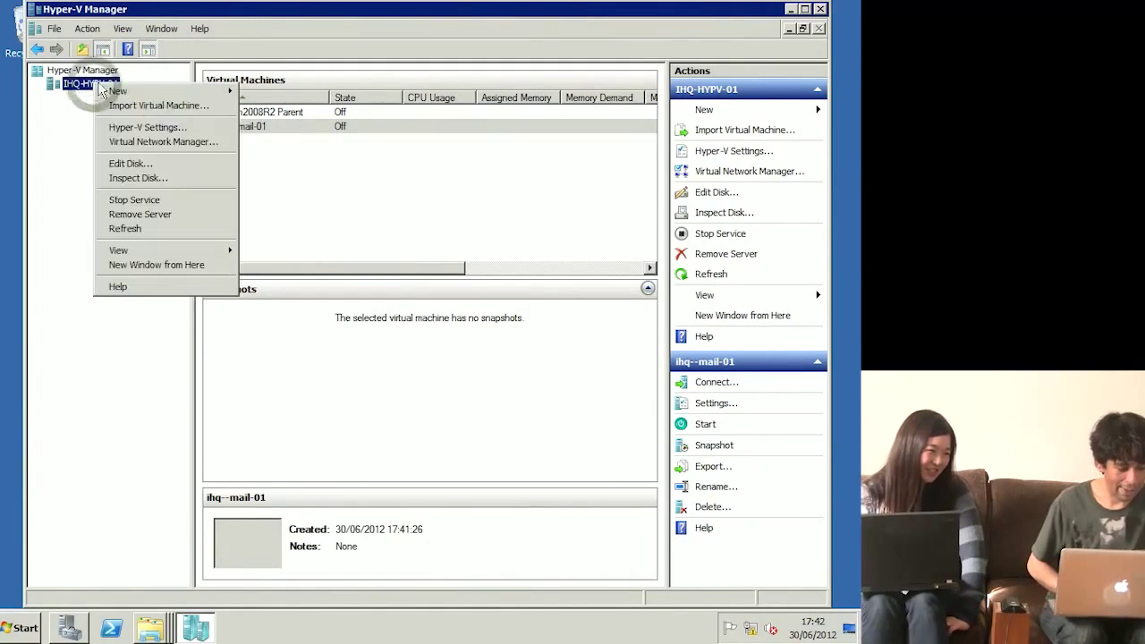
click(202, 93)
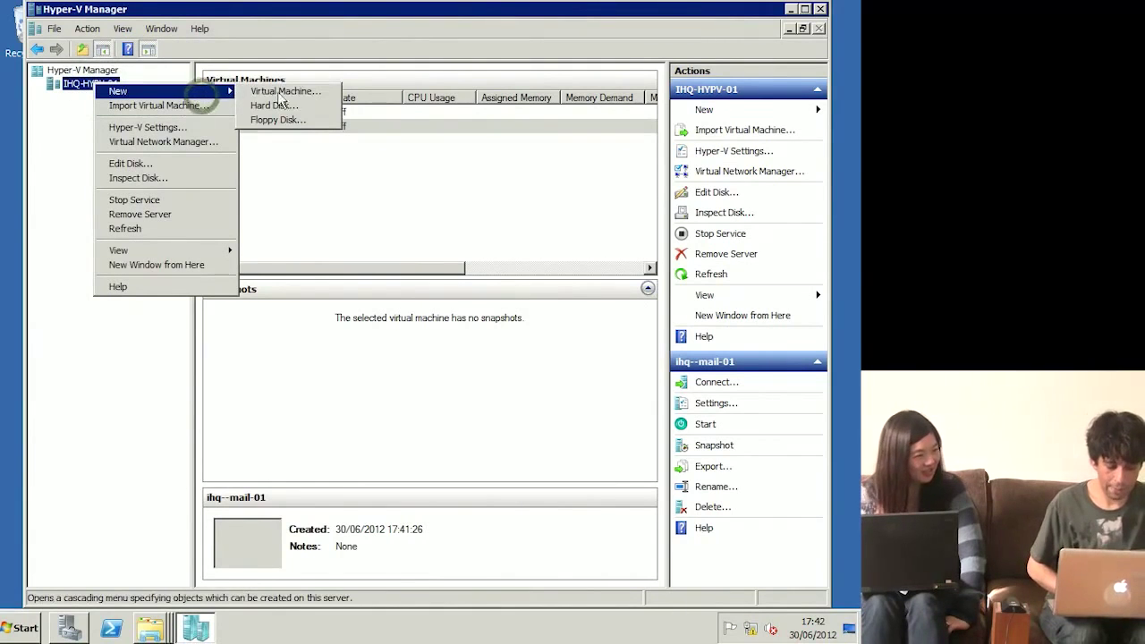
click(311, 93)
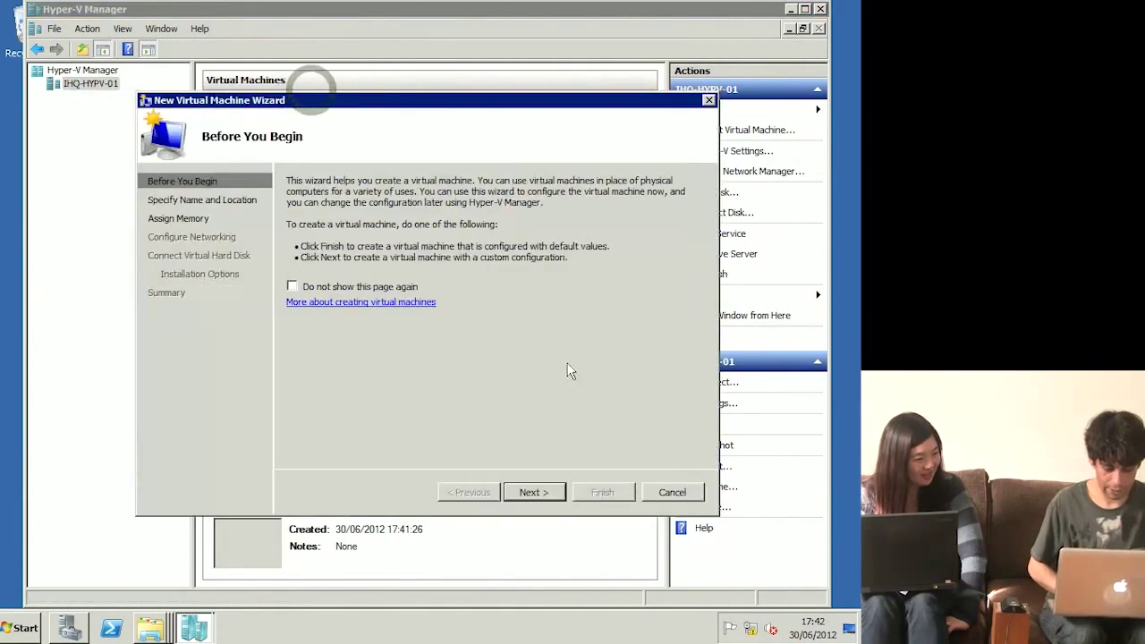
click(533, 493)
key(BackSpace)
text(ihq-sp)
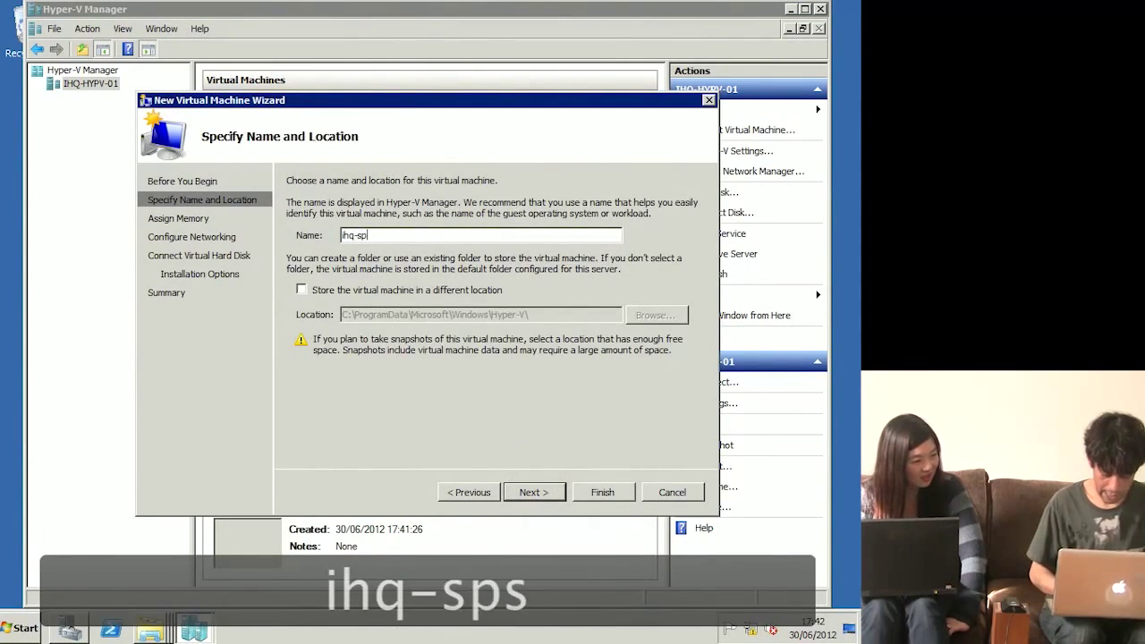
text(s-01)
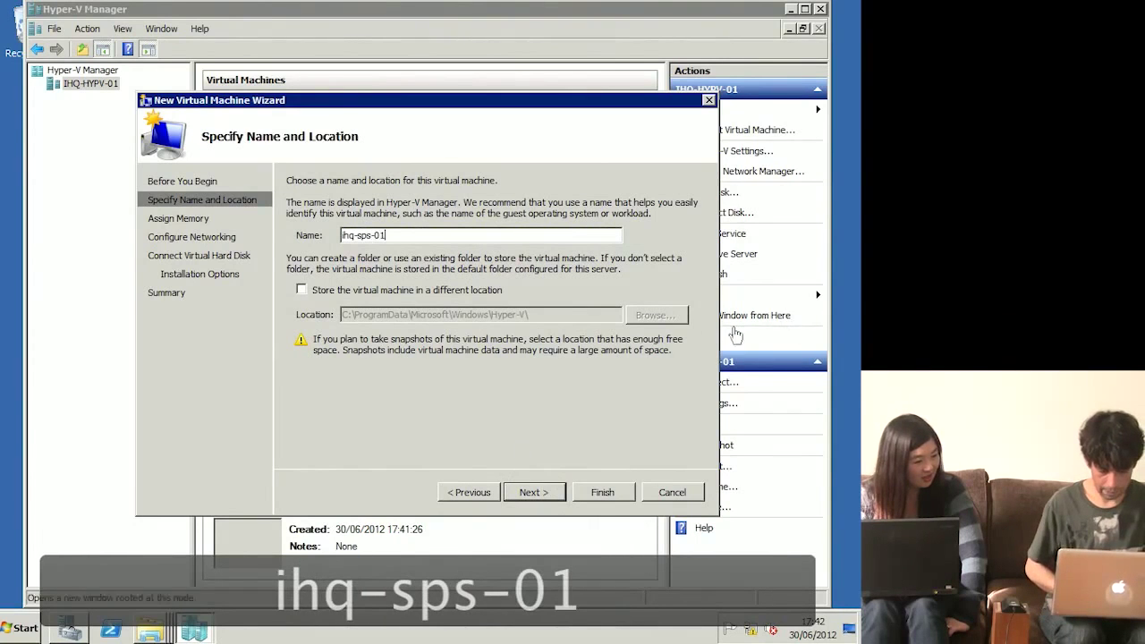
click(481, 295)
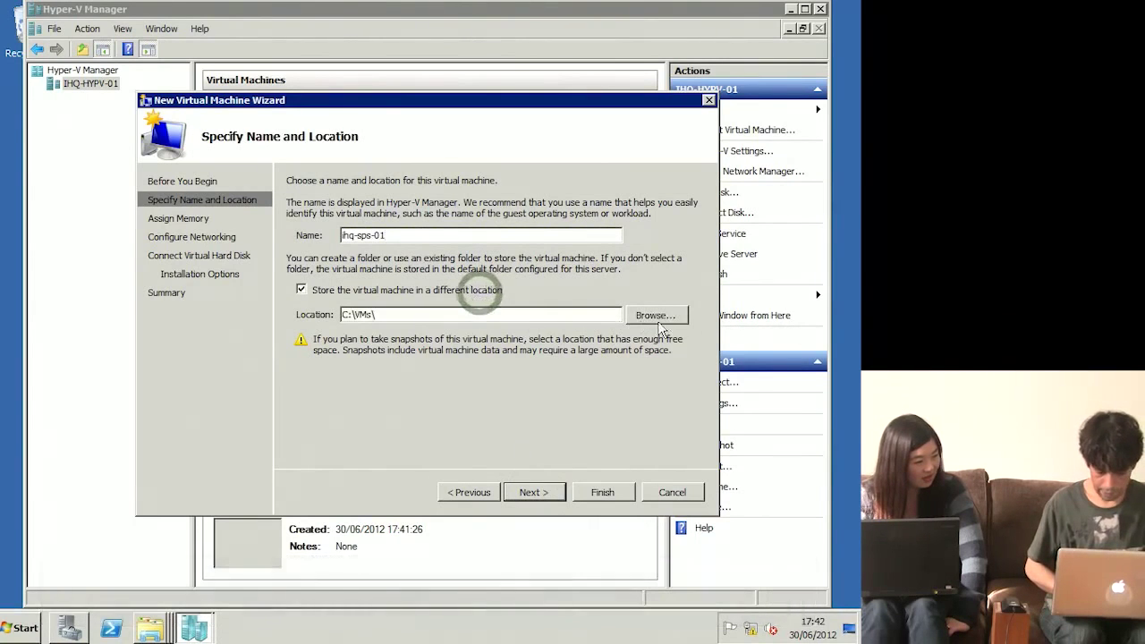
click(536, 493)
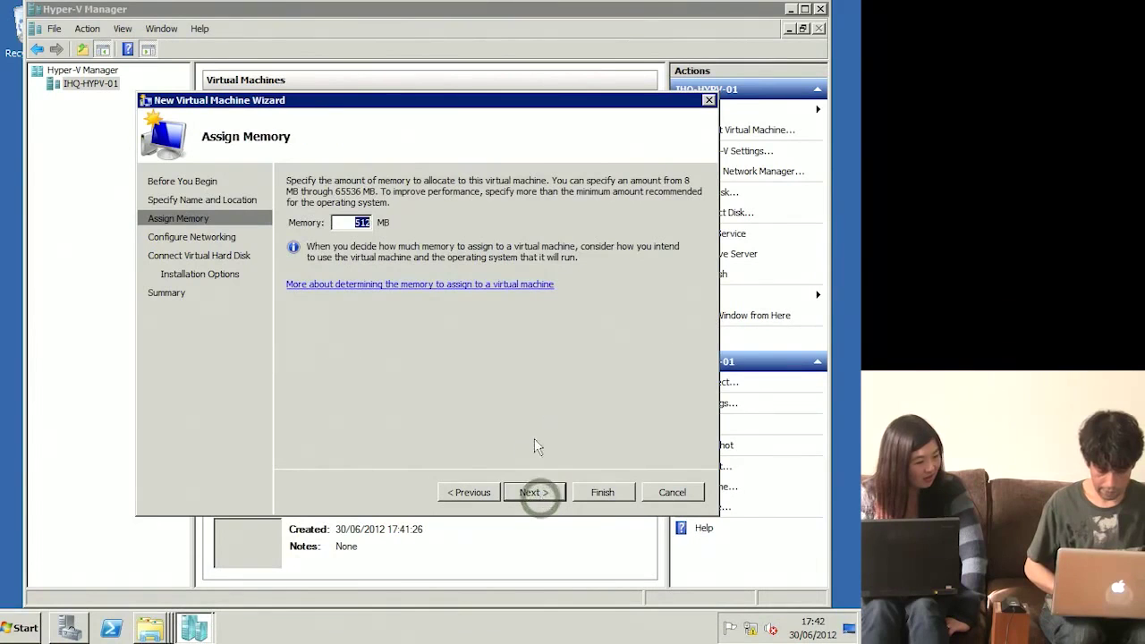
click(477, 492)
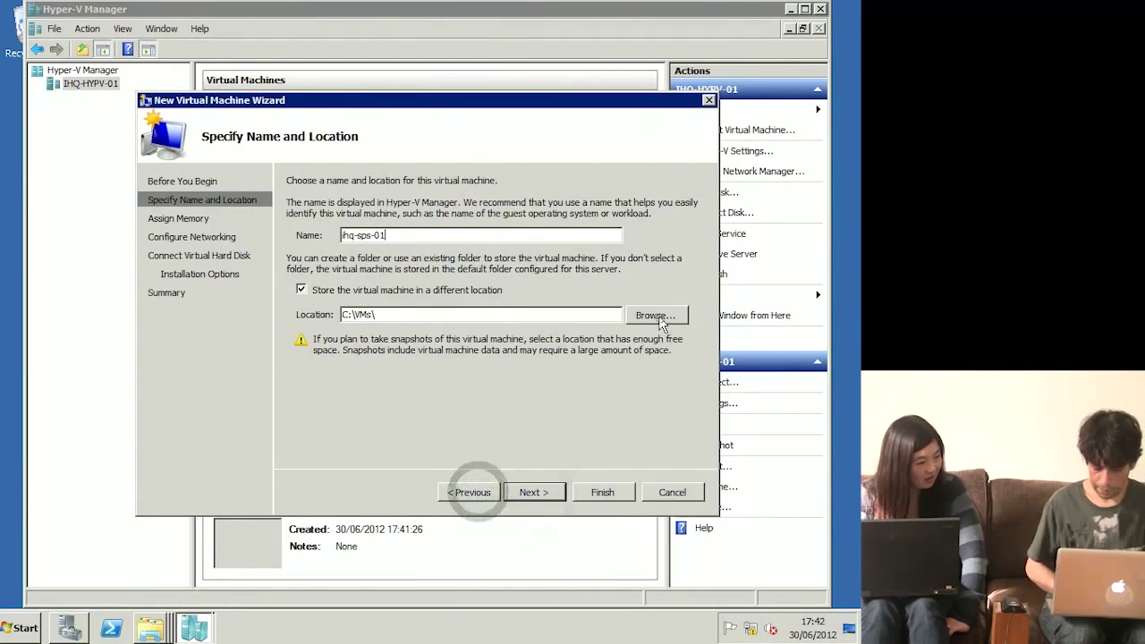
click(663, 315)
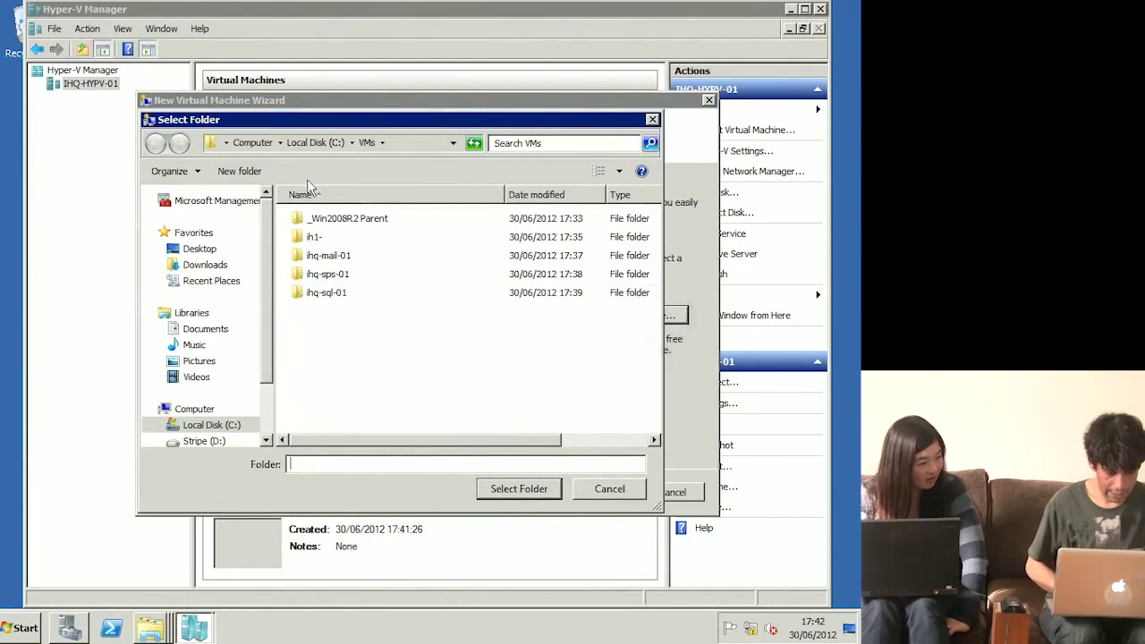
double_click(331, 276)
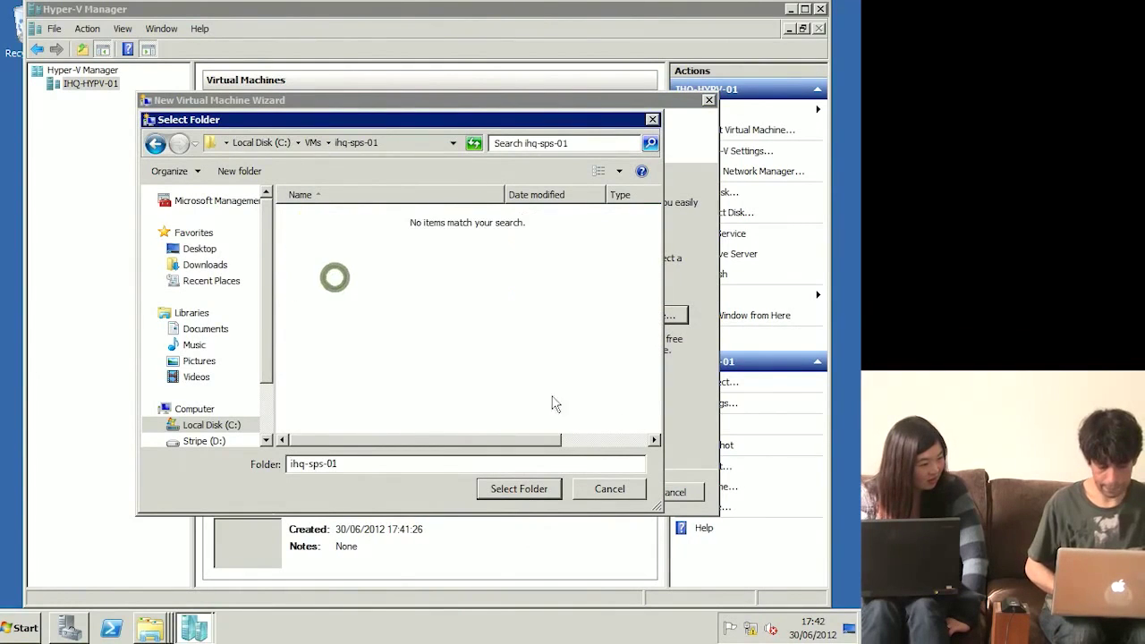
click(537, 490)
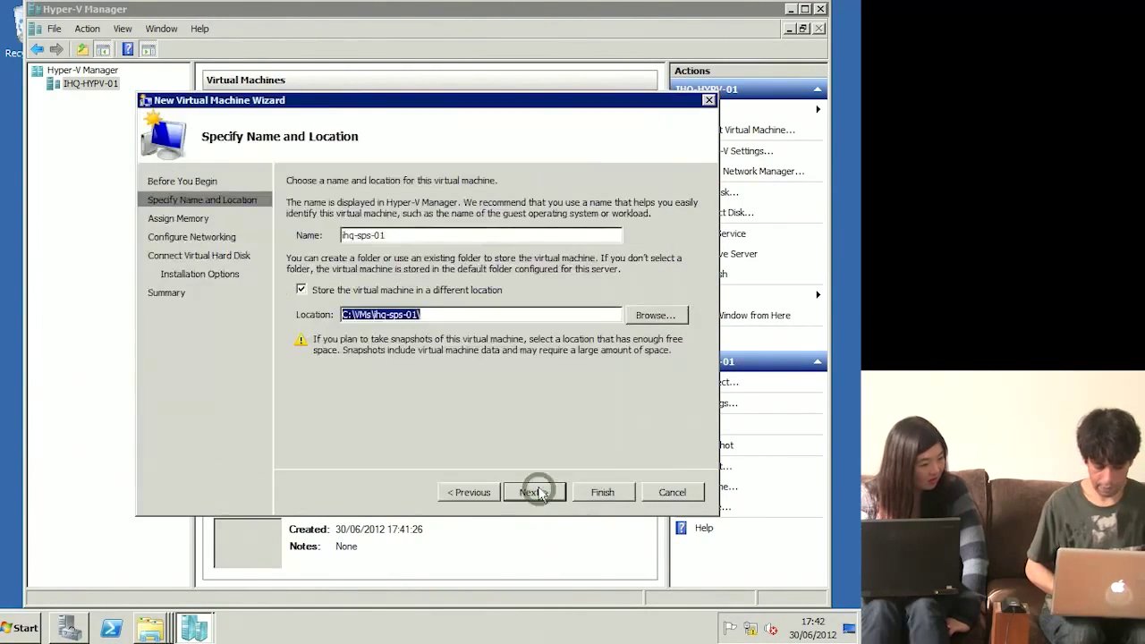
Step: Keep 512 MB memory and connect it to the local virtual network
click(536, 492)
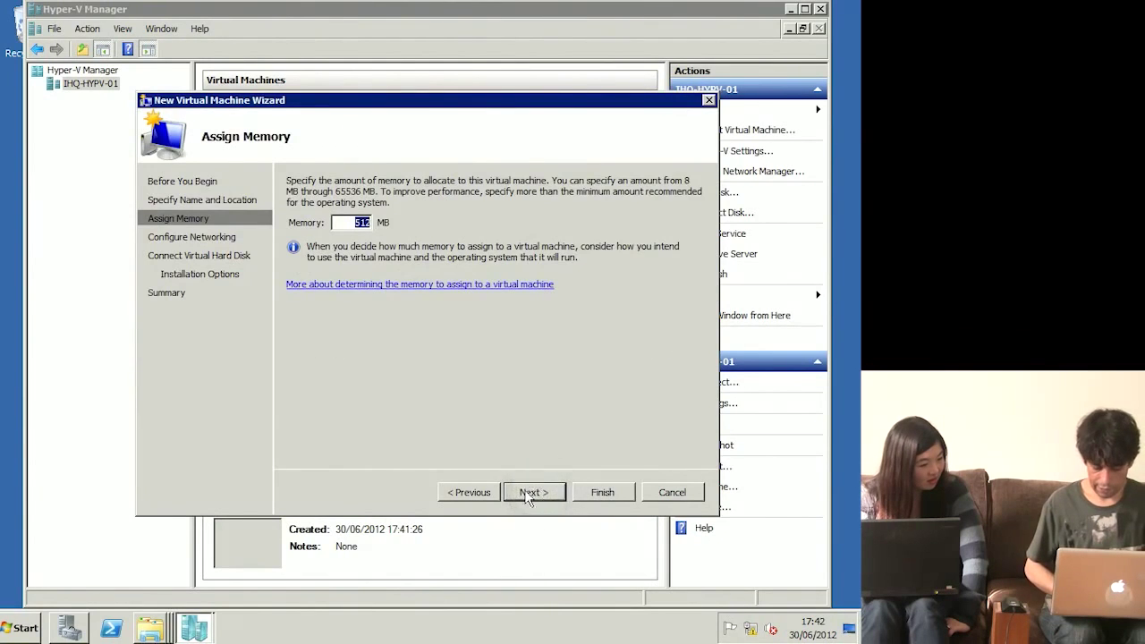
click(529, 498)
click(530, 216)
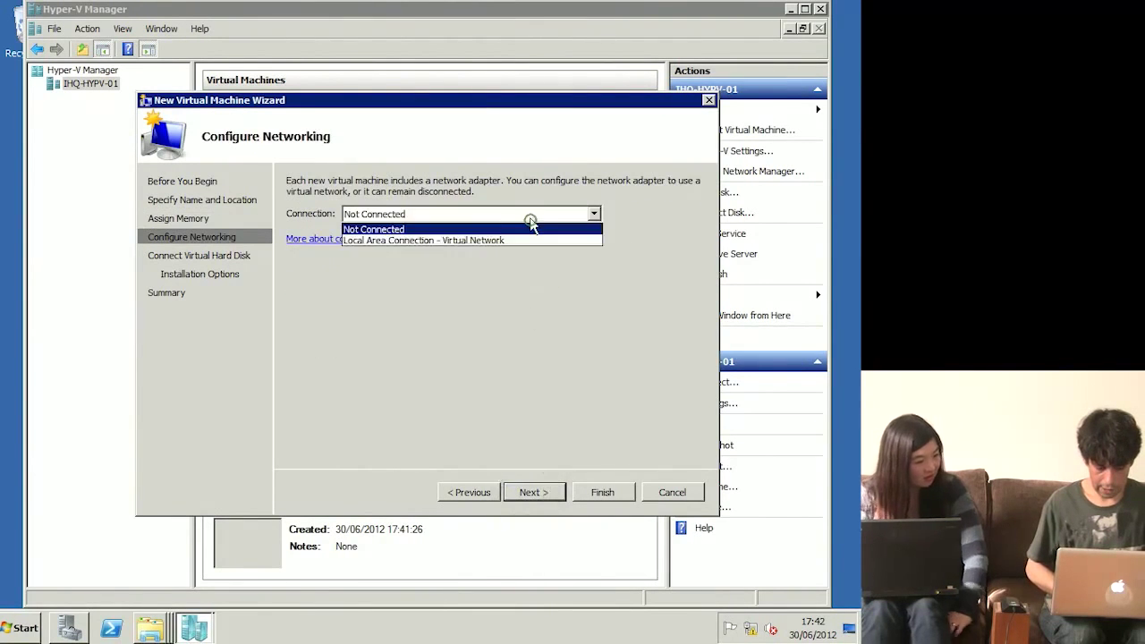
click(525, 240)
click(545, 492)
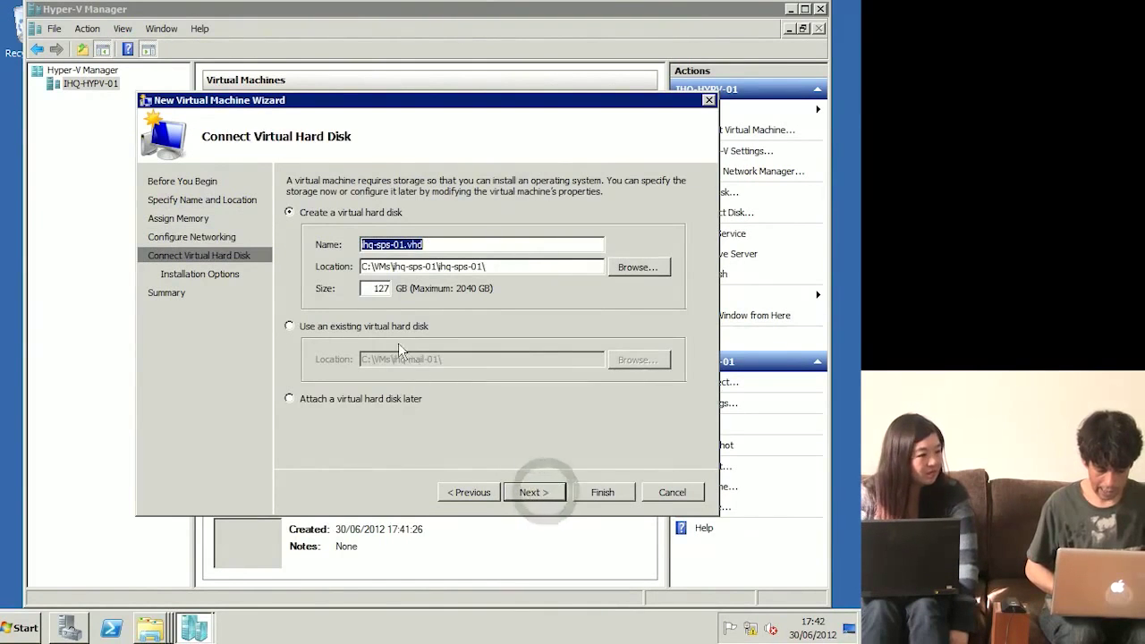
Step: Use the existing C:\VMs\ihq-sps-01\ihq-sps-01.vhd as its hard disk
click(411, 324)
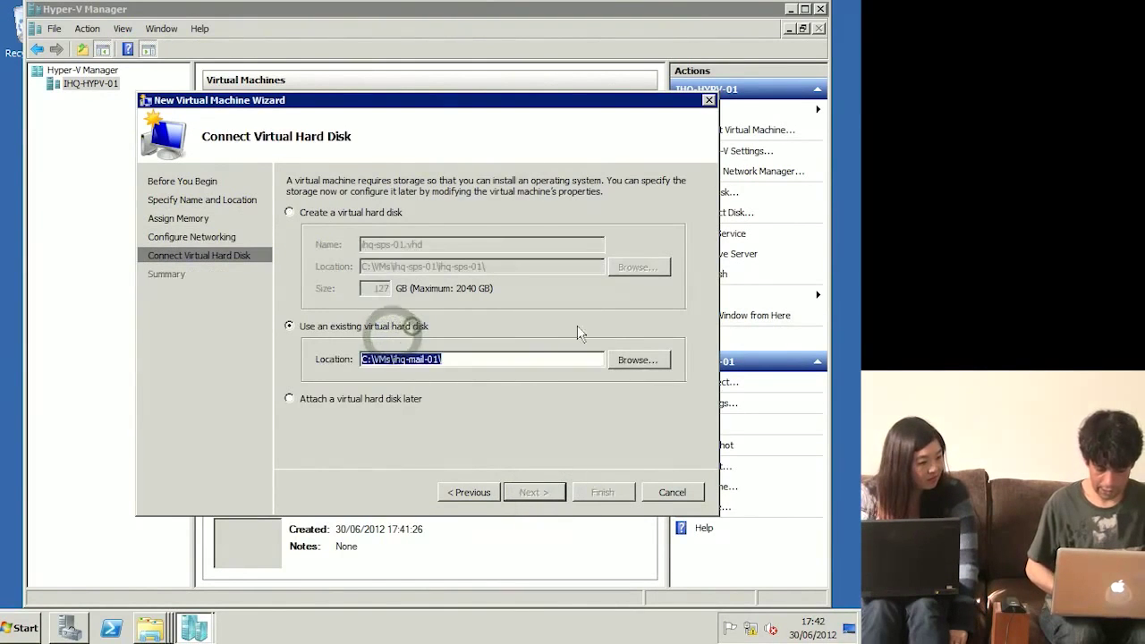
click(639, 360)
click(377, 248)
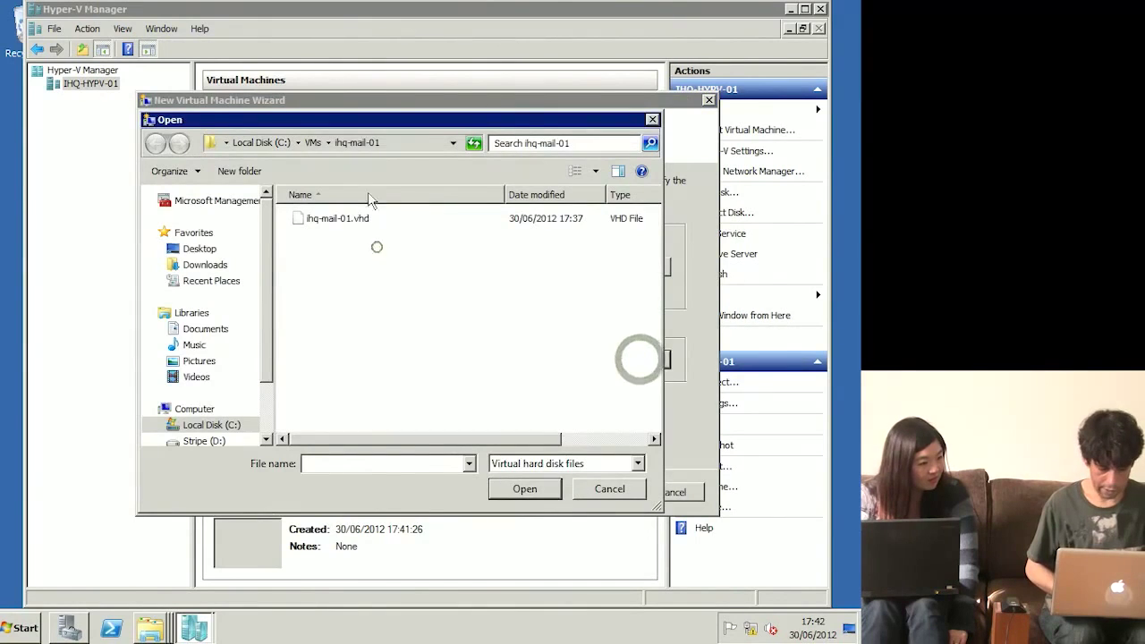
click(313, 143)
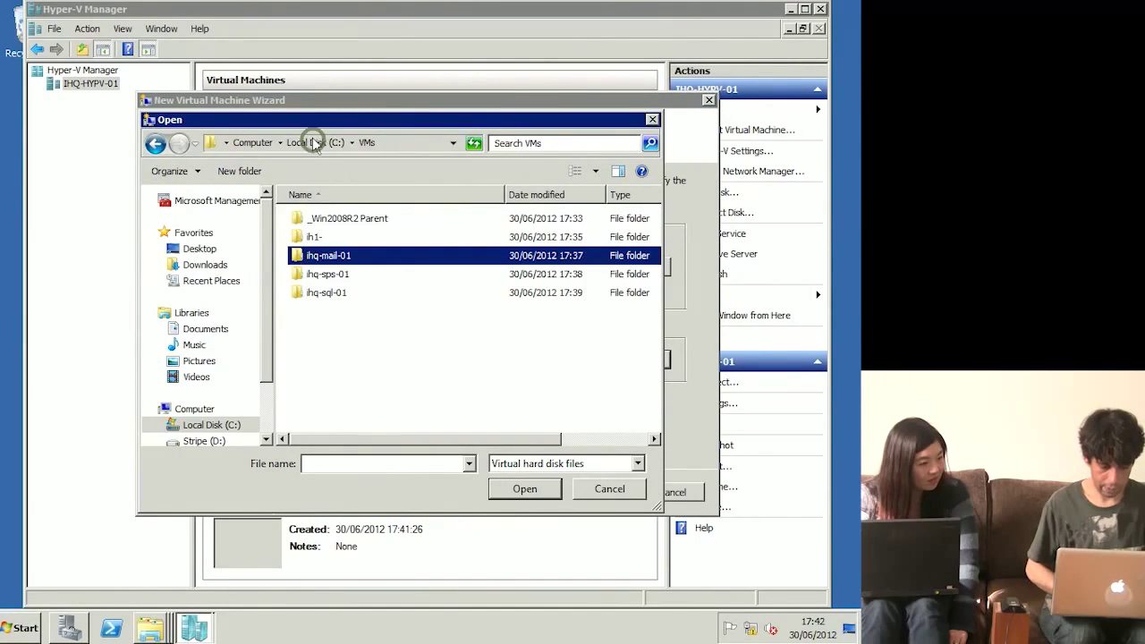
double_click(345, 278)
double_click(347, 224)
click(532, 492)
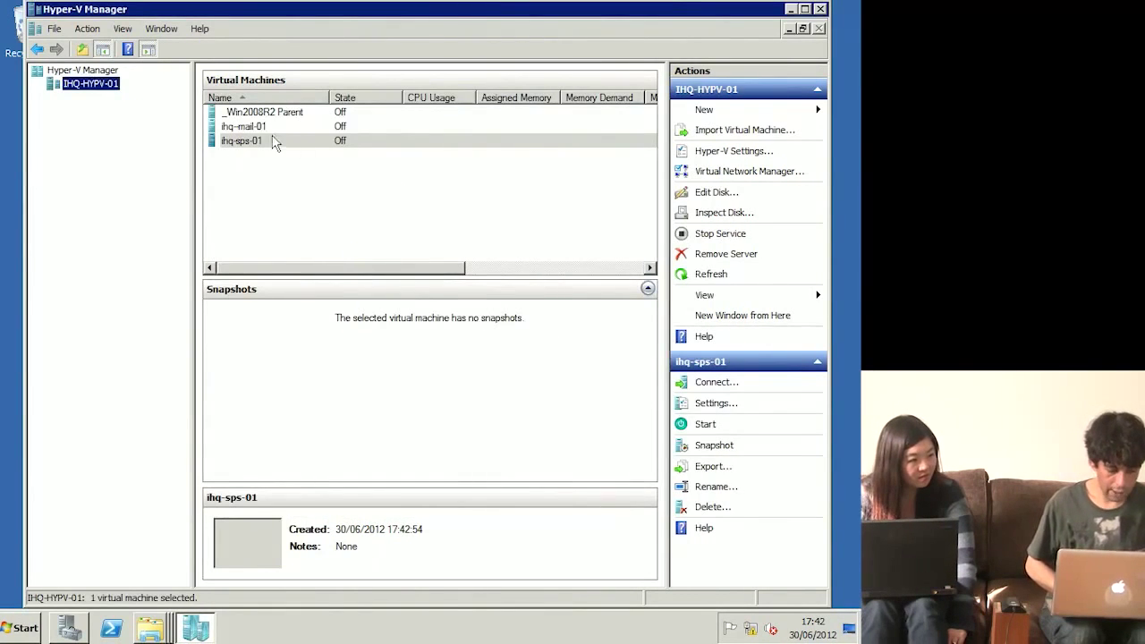
Step: Switch ihq-mail-01's memory to Dynamic with a 4096 MB Maximum RAM and apply
click(258, 128)
right_click(262, 130)
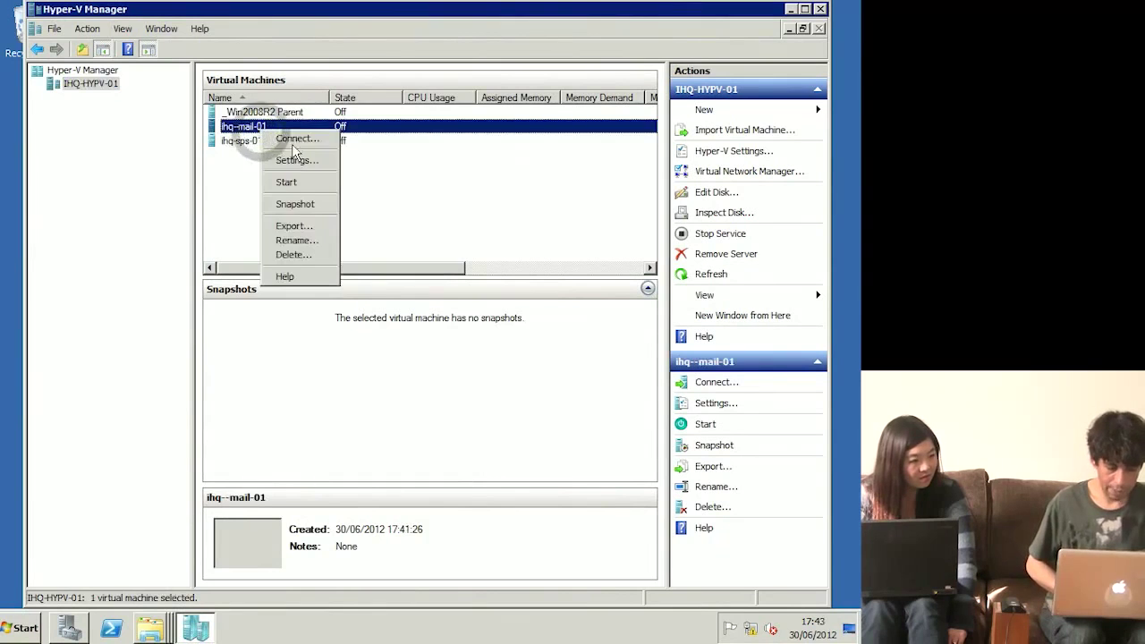
click(304, 162)
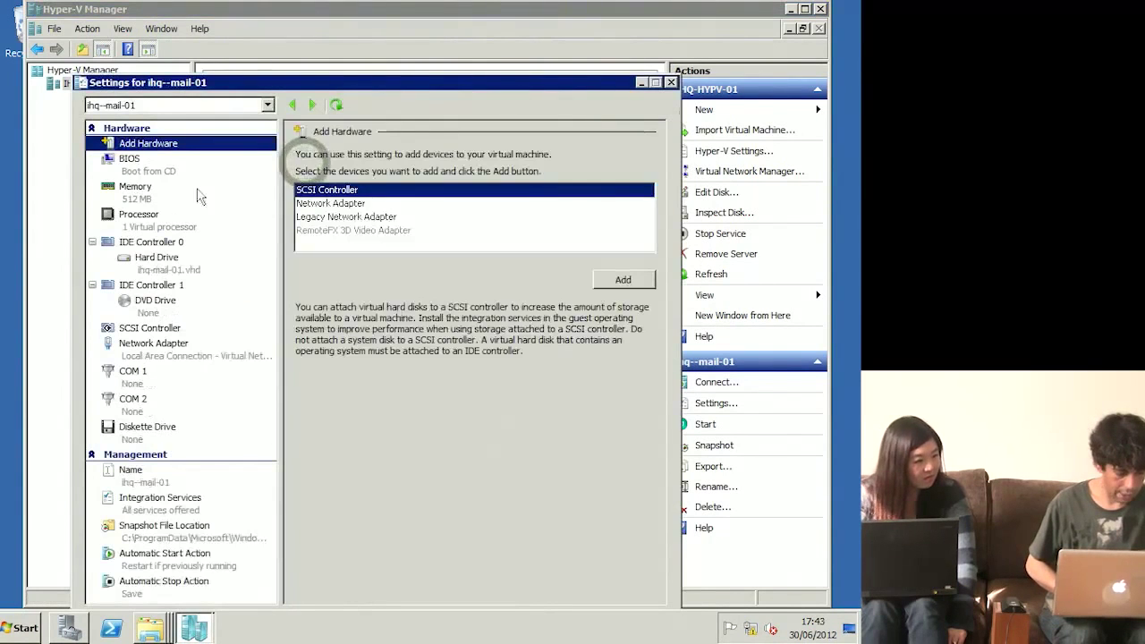
click(141, 202)
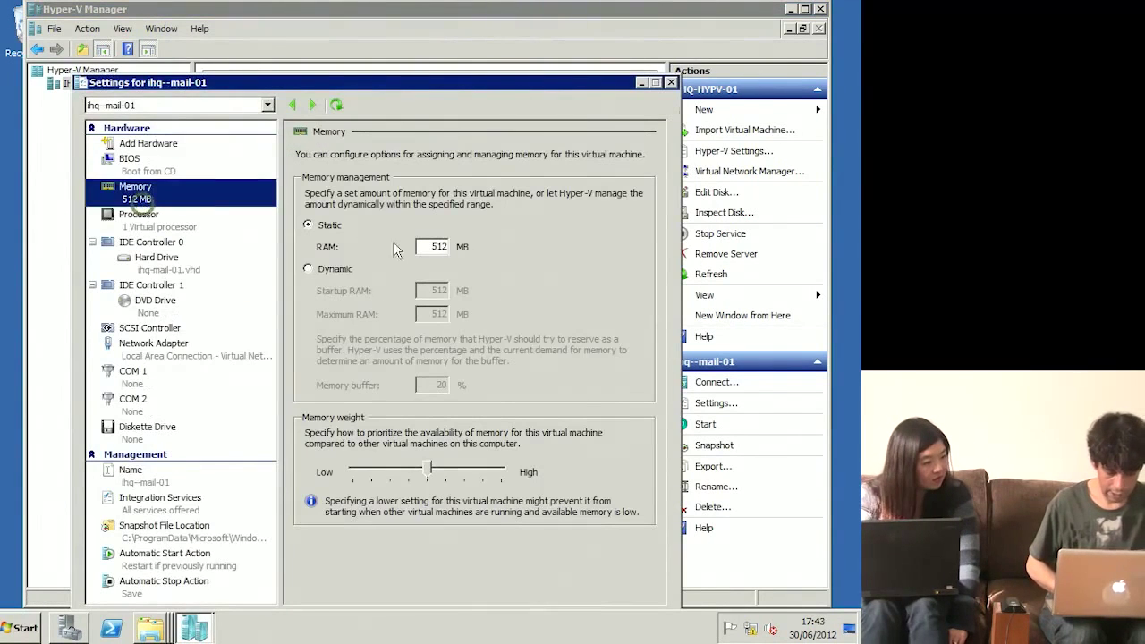
click(331, 270)
double_click(422, 316)
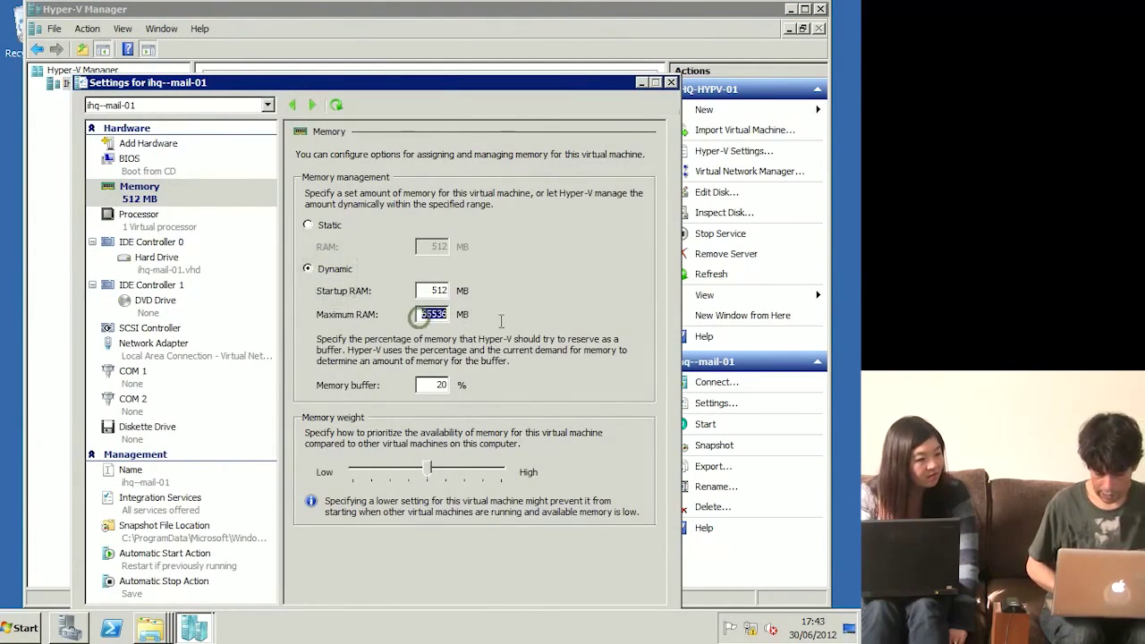
text(4096)
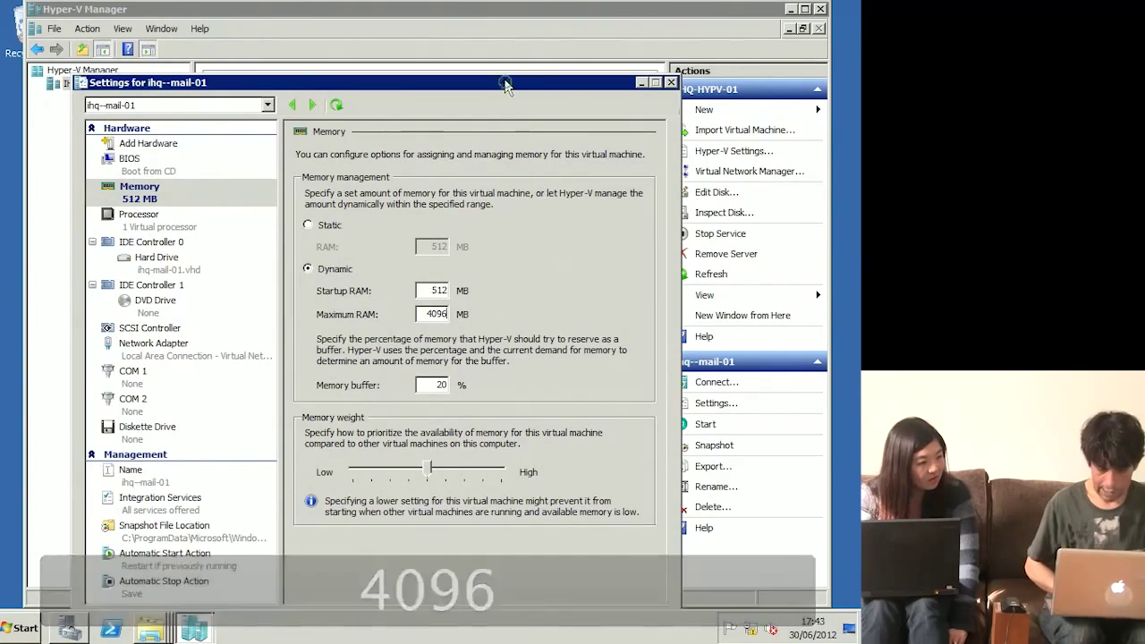
drag(507, 89, 523, 26)
click(509, 557)
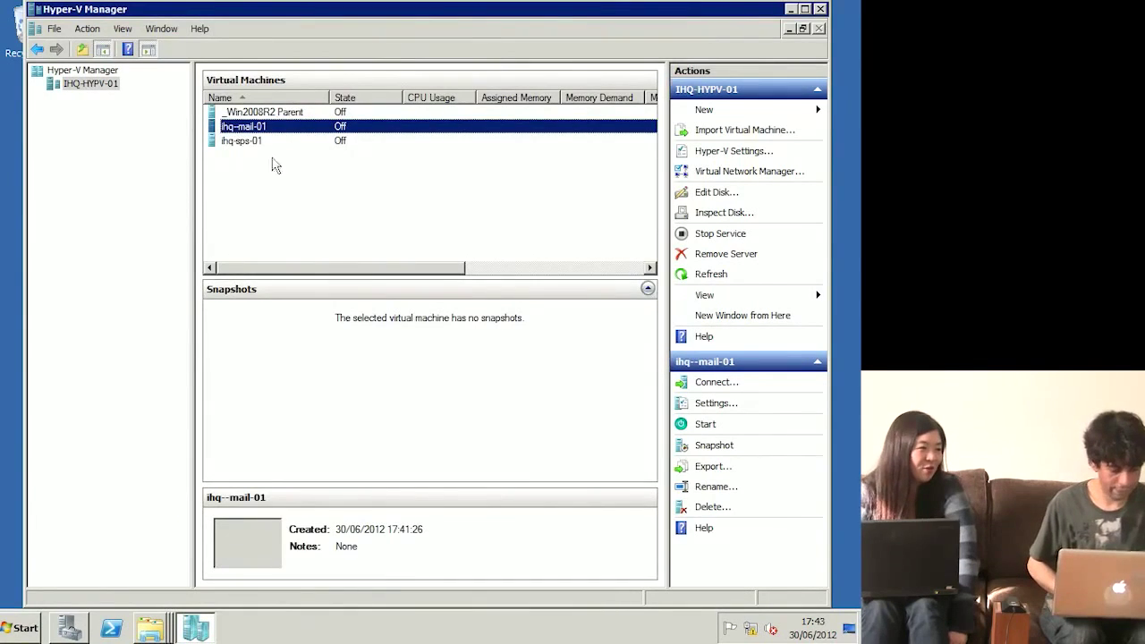
Step: Switch ihq-sps-01's memory to Dynamic with Maximum RAM 4096 MB and save
click(251, 143)
right_click(252, 144)
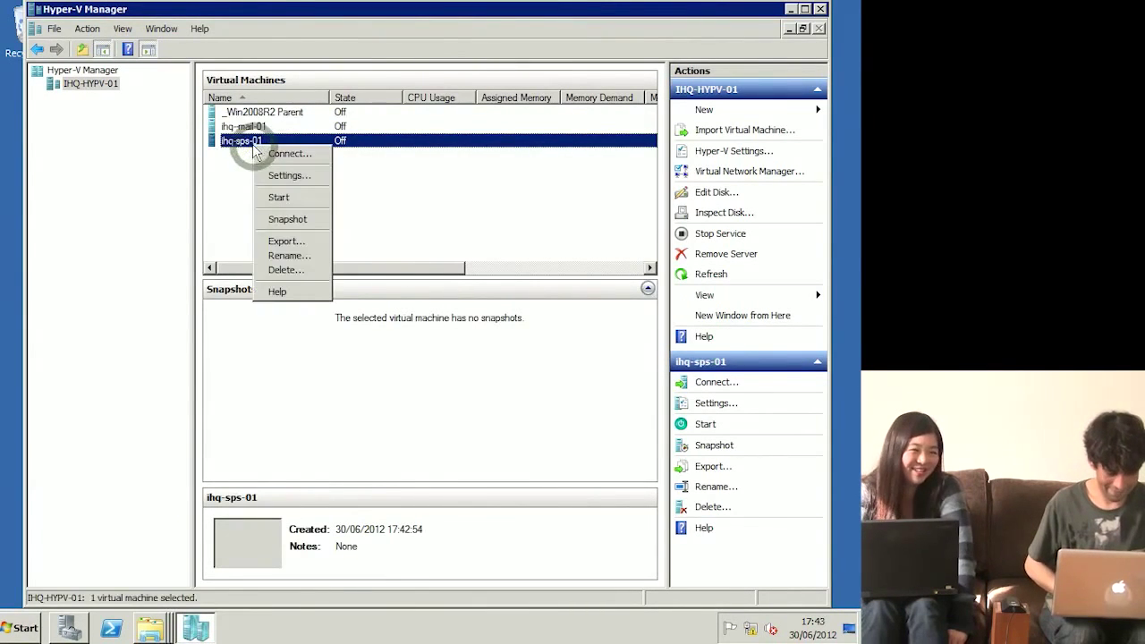
click(292, 176)
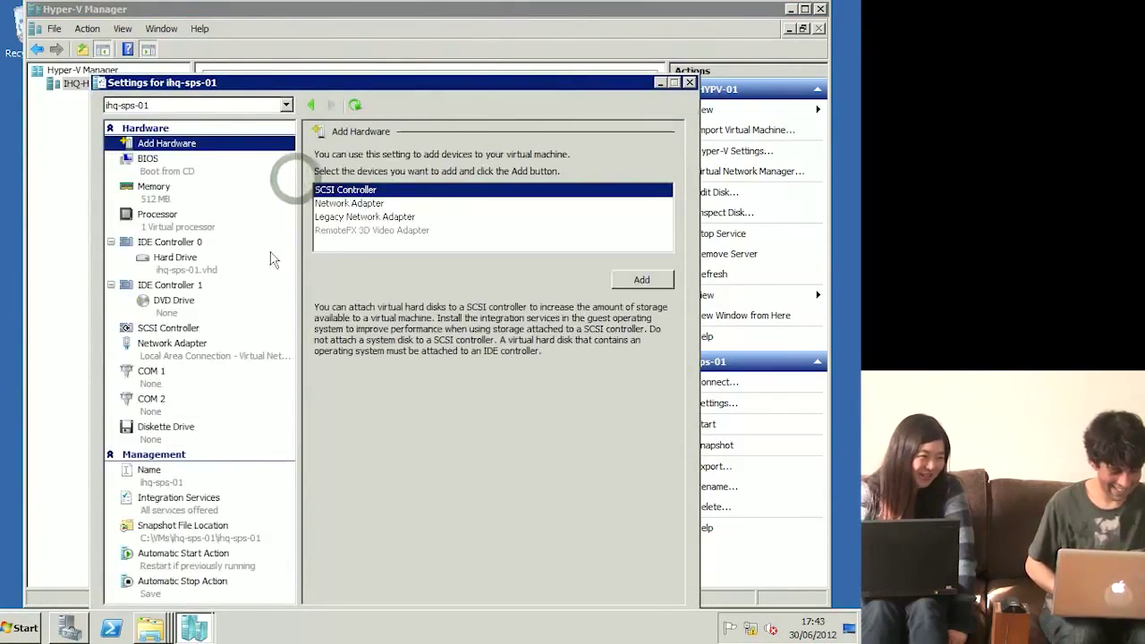
click(154, 191)
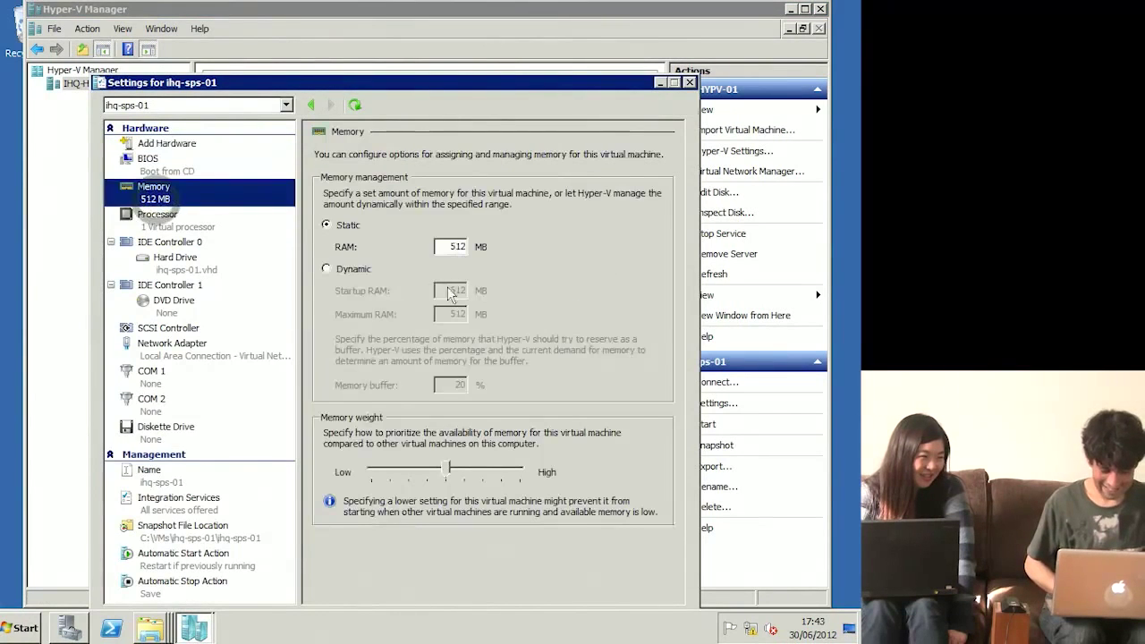
click(356, 267)
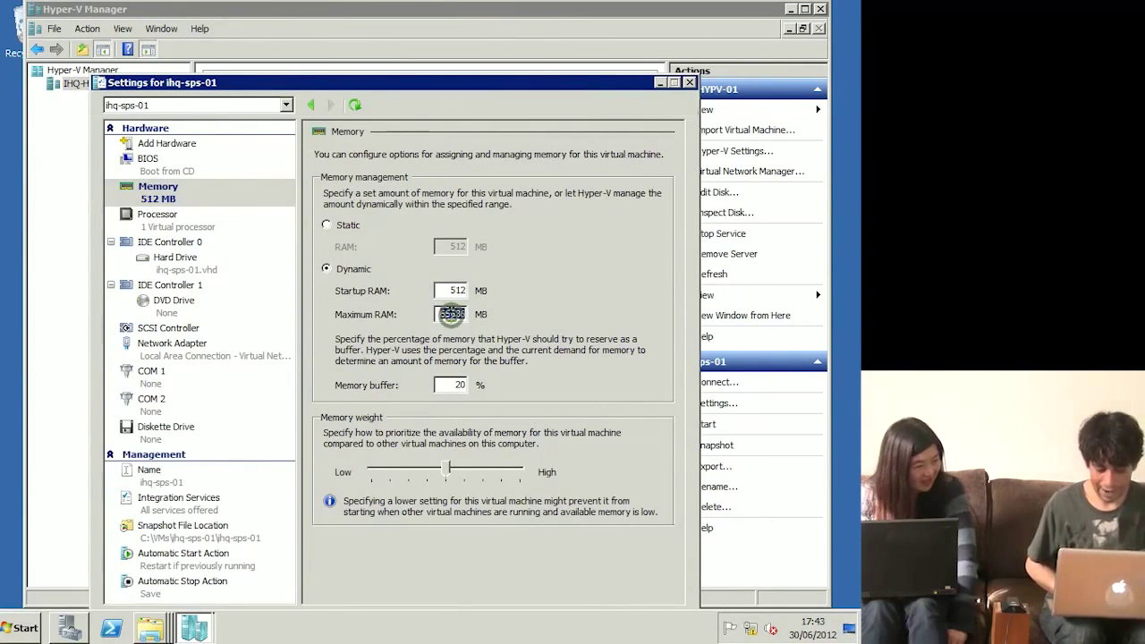
click(451, 313)
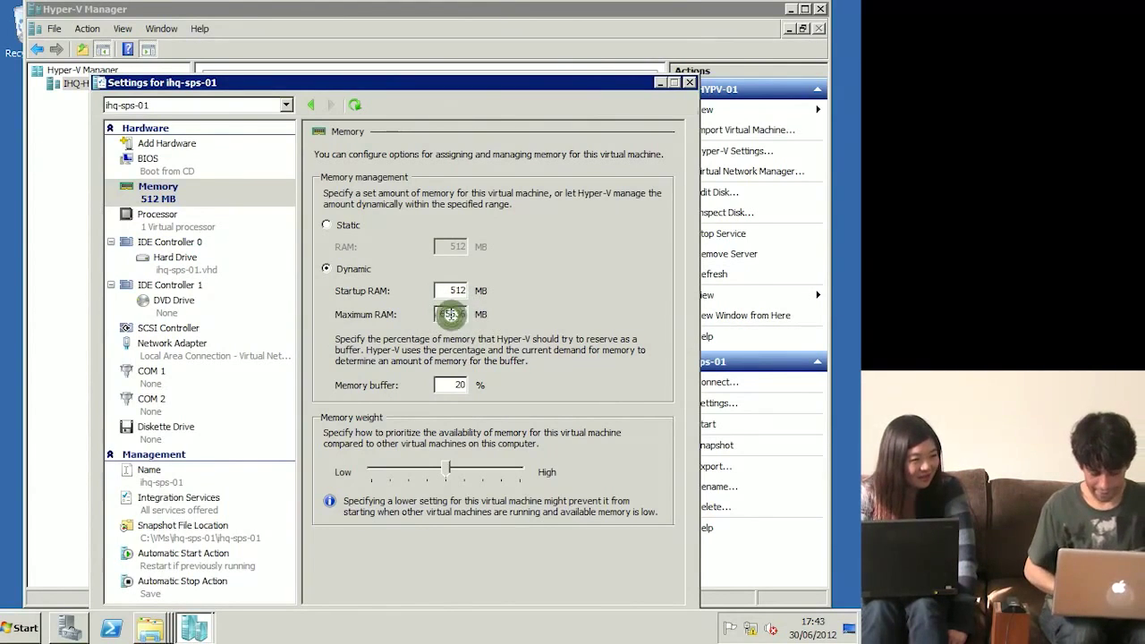
double_click(438, 314)
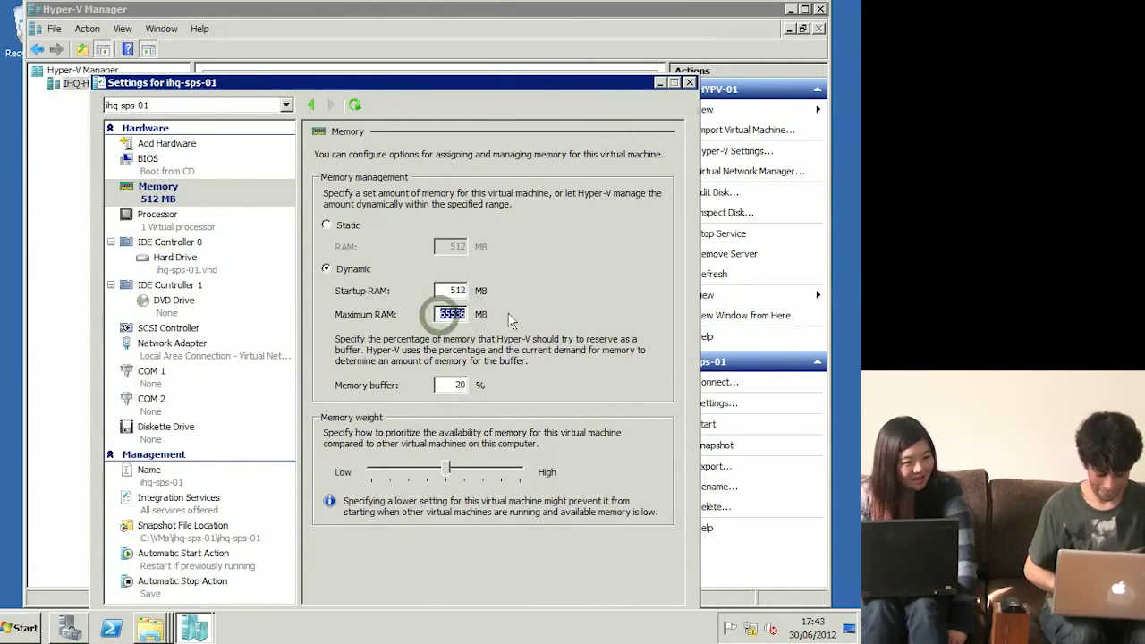
text(4096)
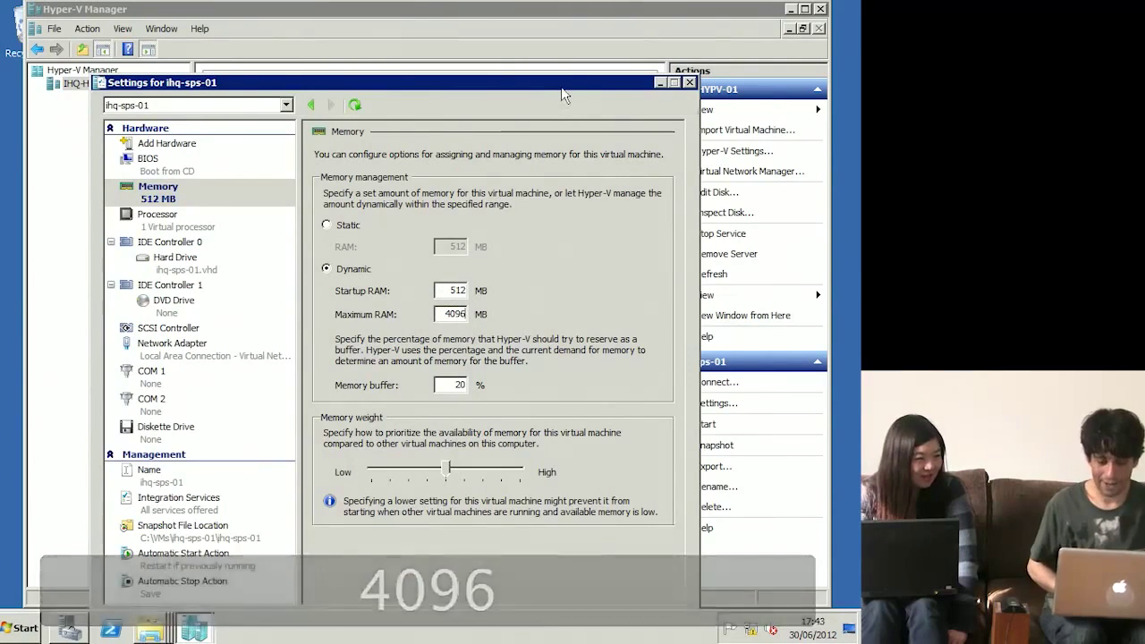
drag(564, 87, 573, 29)
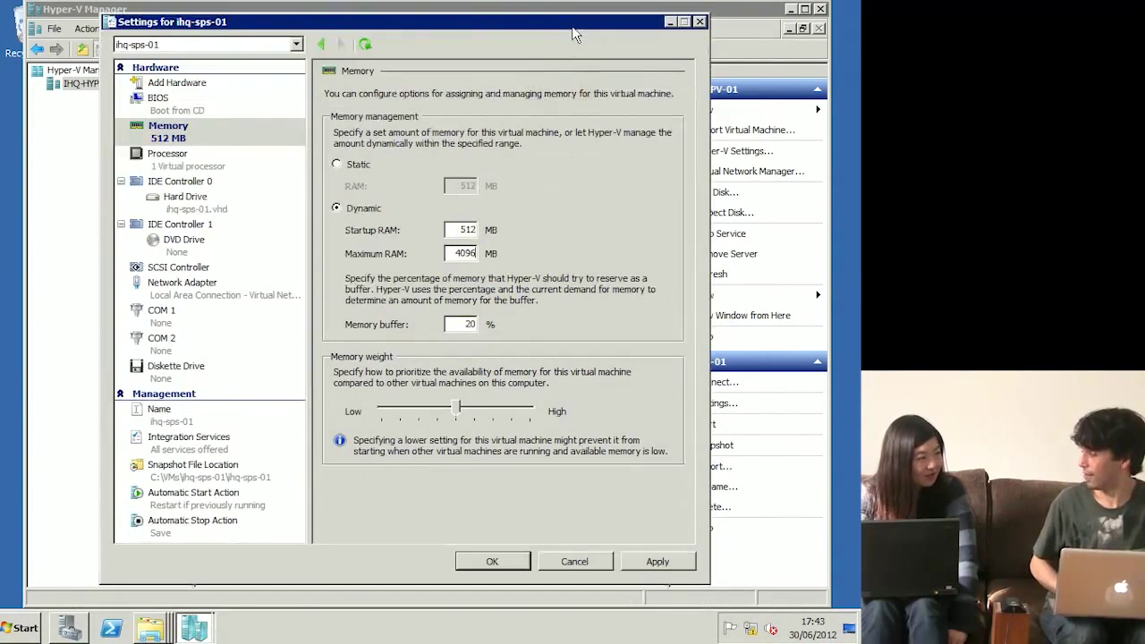
click(512, 554)
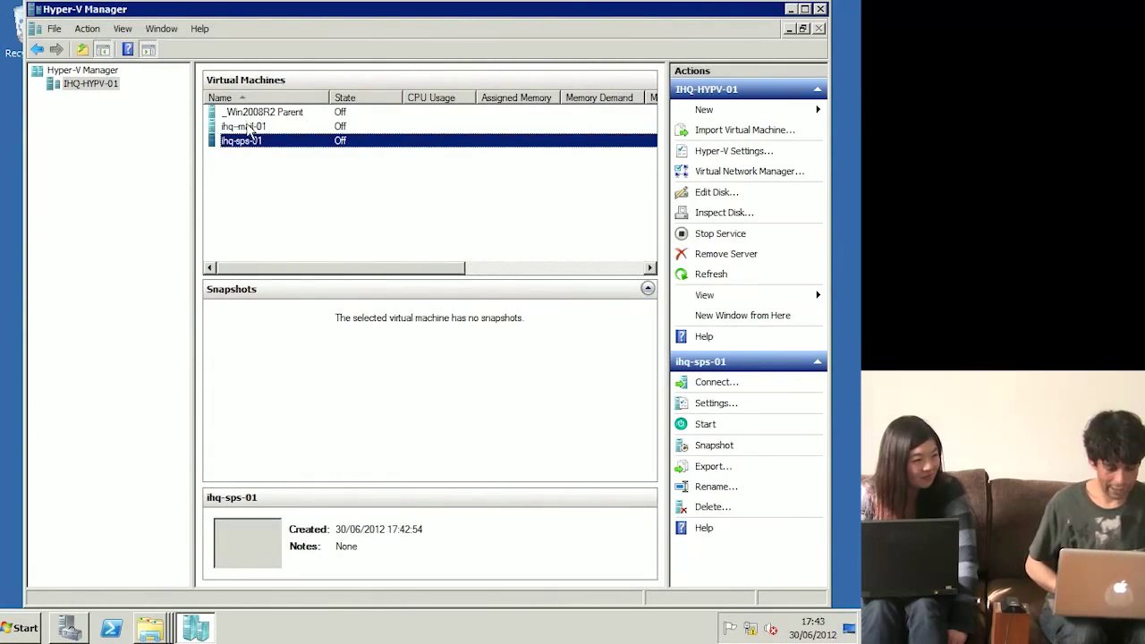
click(252, 129)
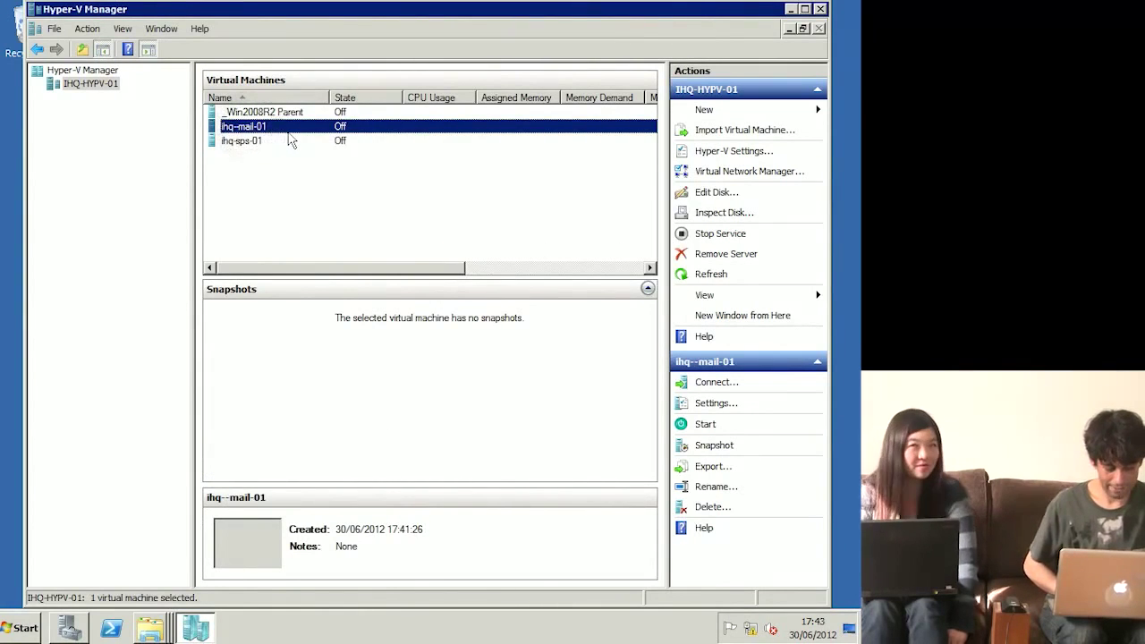
Step: Connect to ihq-mail-01's console and open its C:\VMs\ihq-mail-01 folder alongside
right_click(291, 131)
click(318, 140)
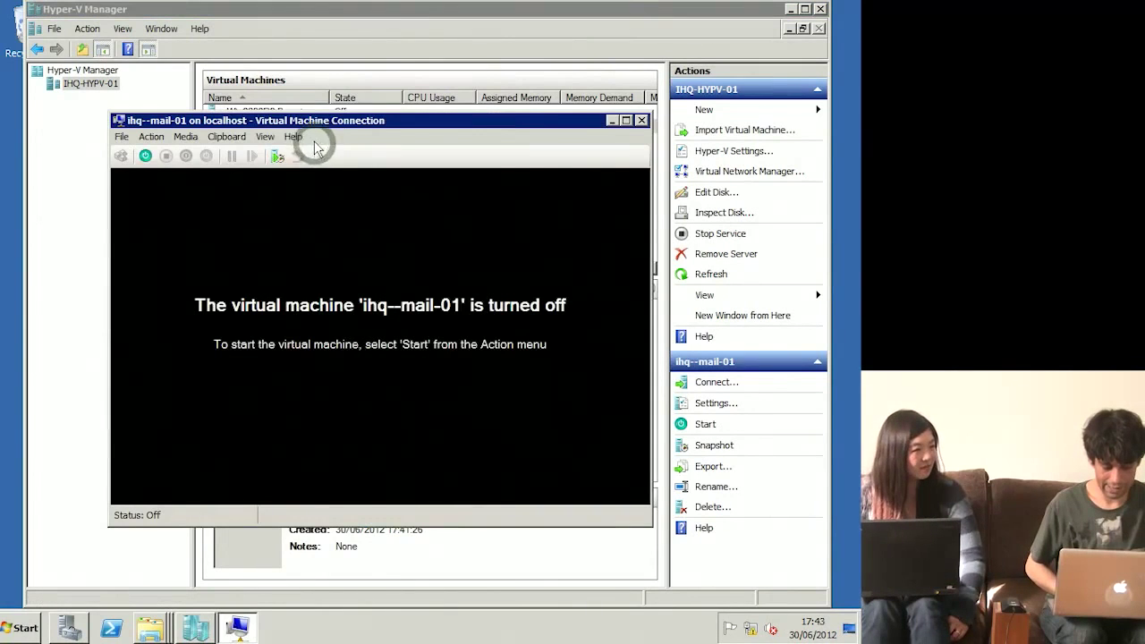
drag(358, 120, 254, 27)
right_click(149, 626)
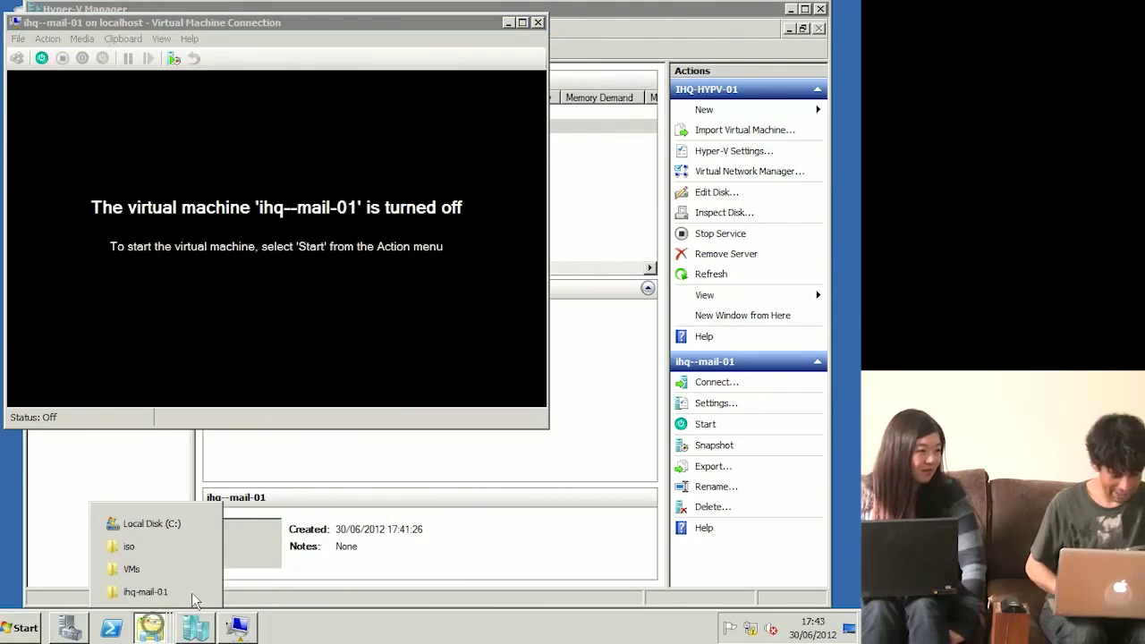
click(134, 570)
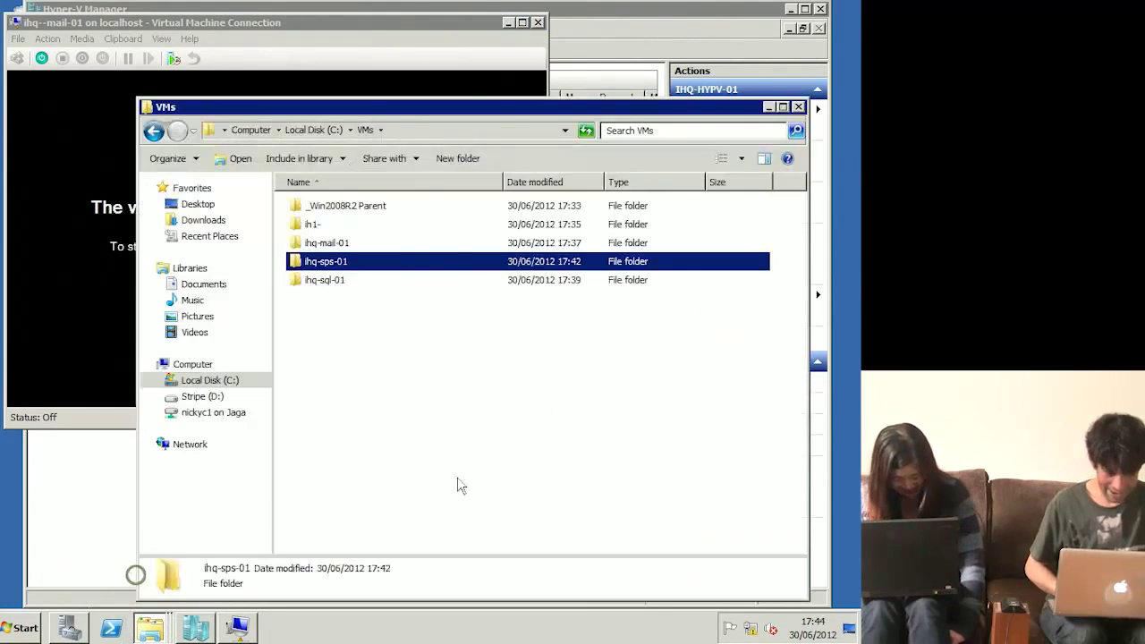
double_click(328, 243)
drag(560, 109, 676, 282)
Step: Start ihq-mail-01 from its console while watching its VHD file in the folder
click(427, 148)
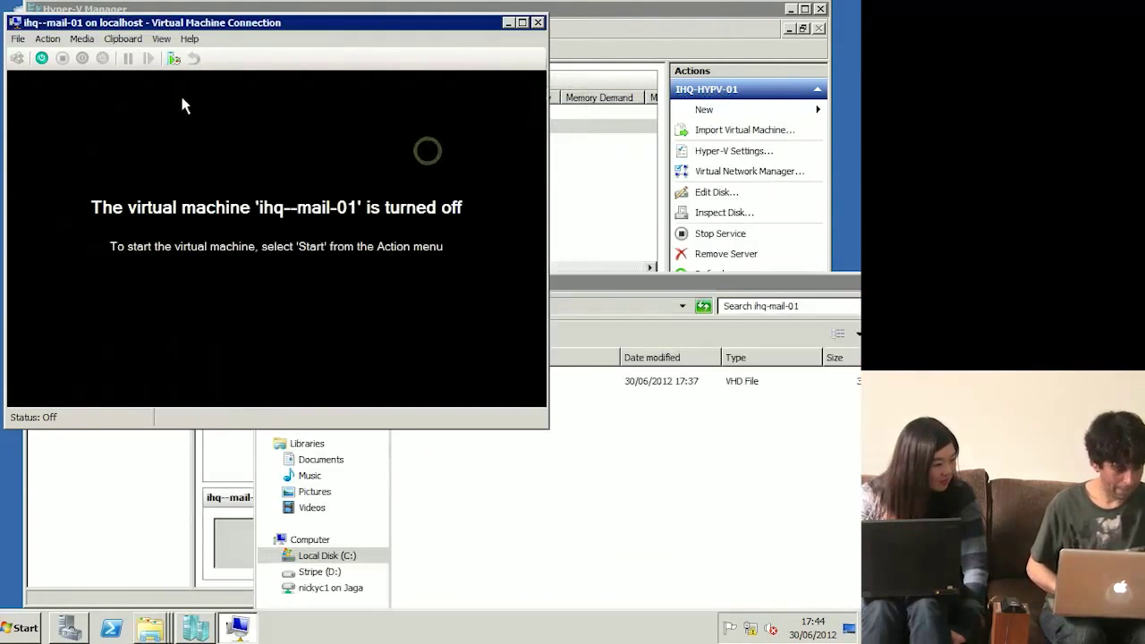
click(48, 38)
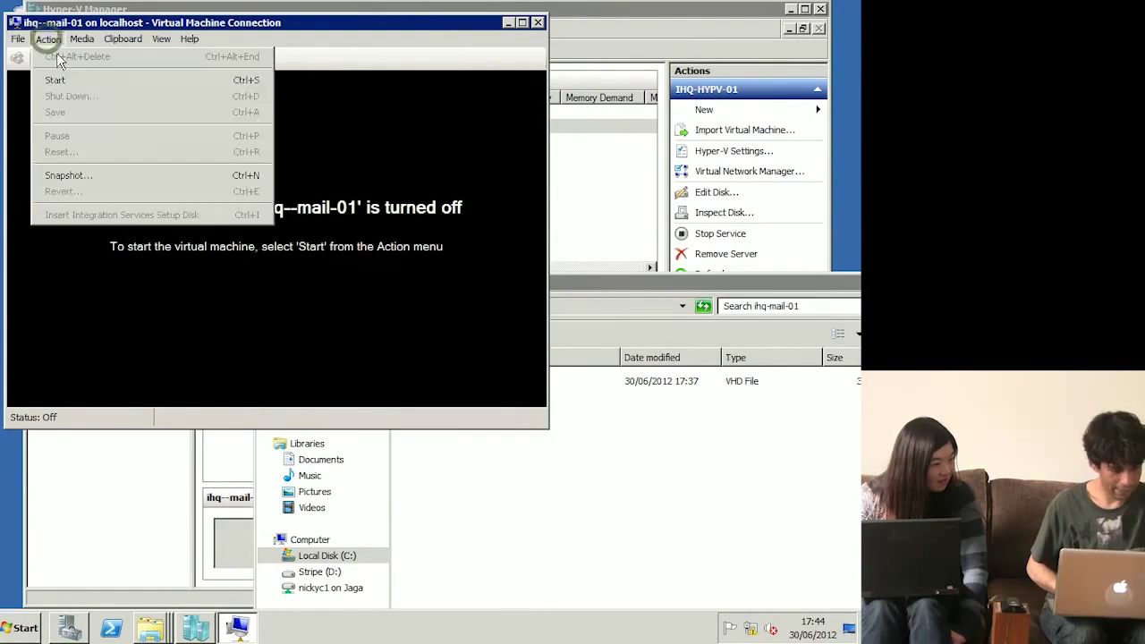
click(58, 79)
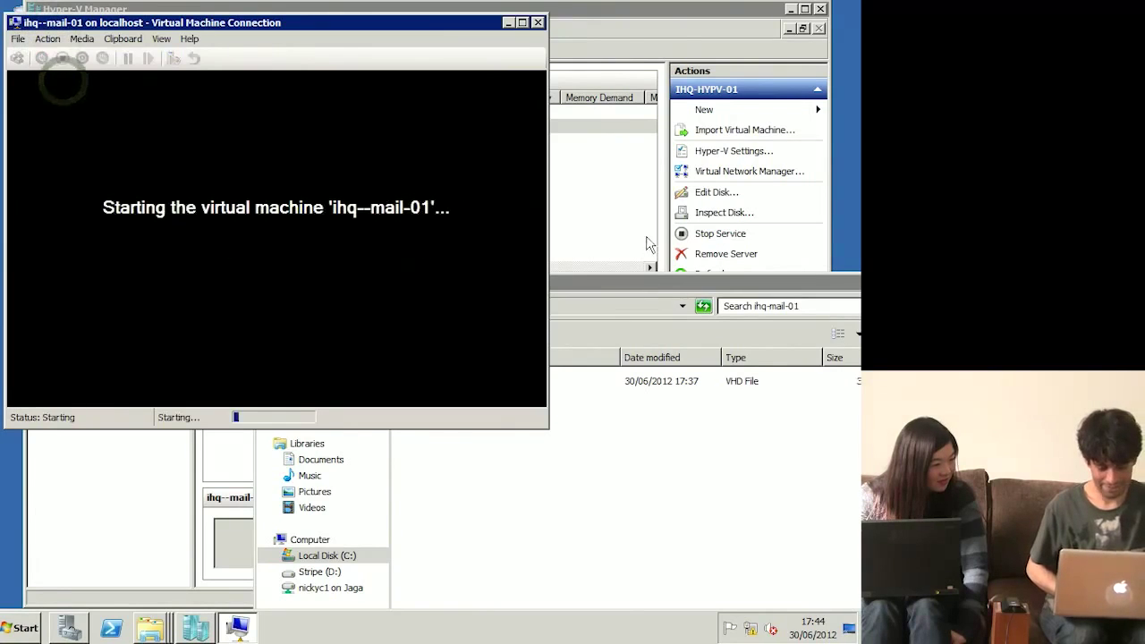
click(676, 285)
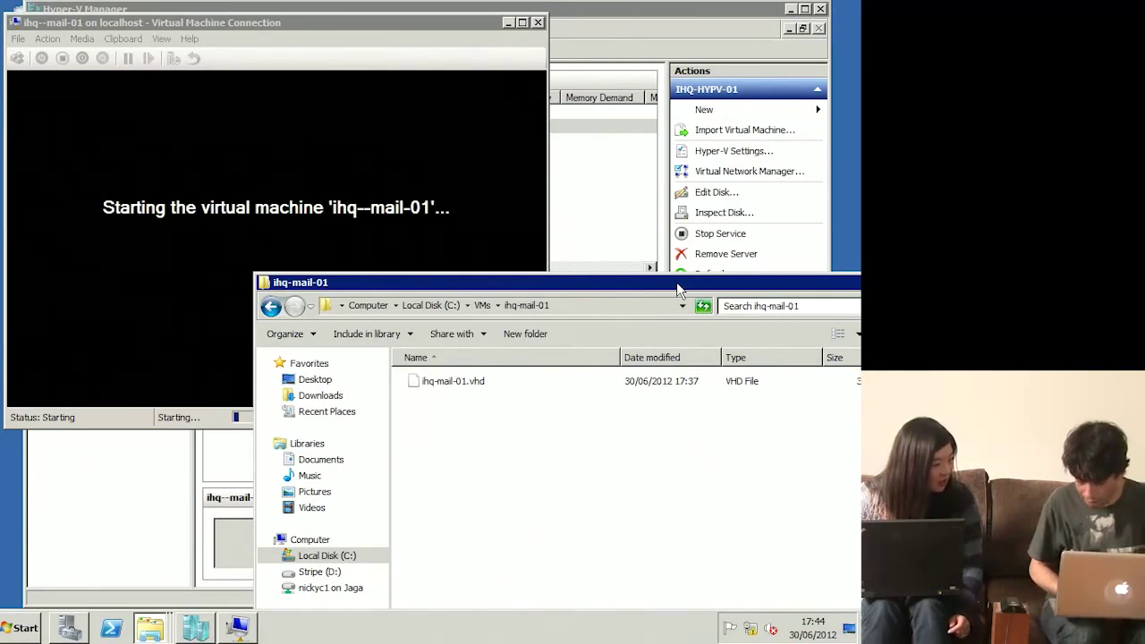
drag(704, 286, 620, 243)
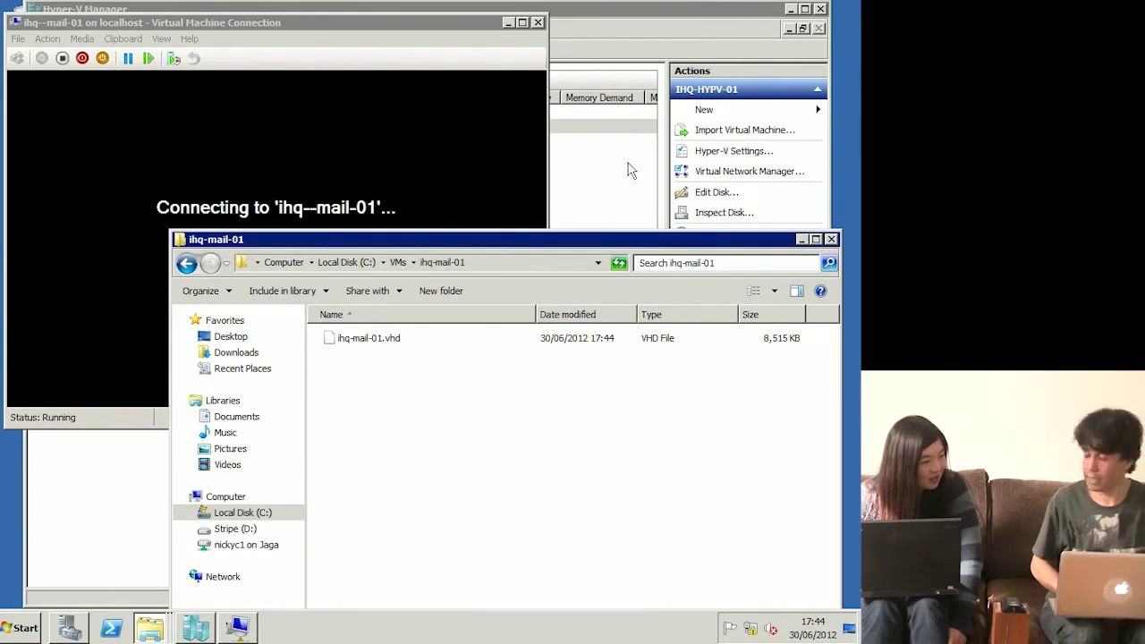
click(603, 132)
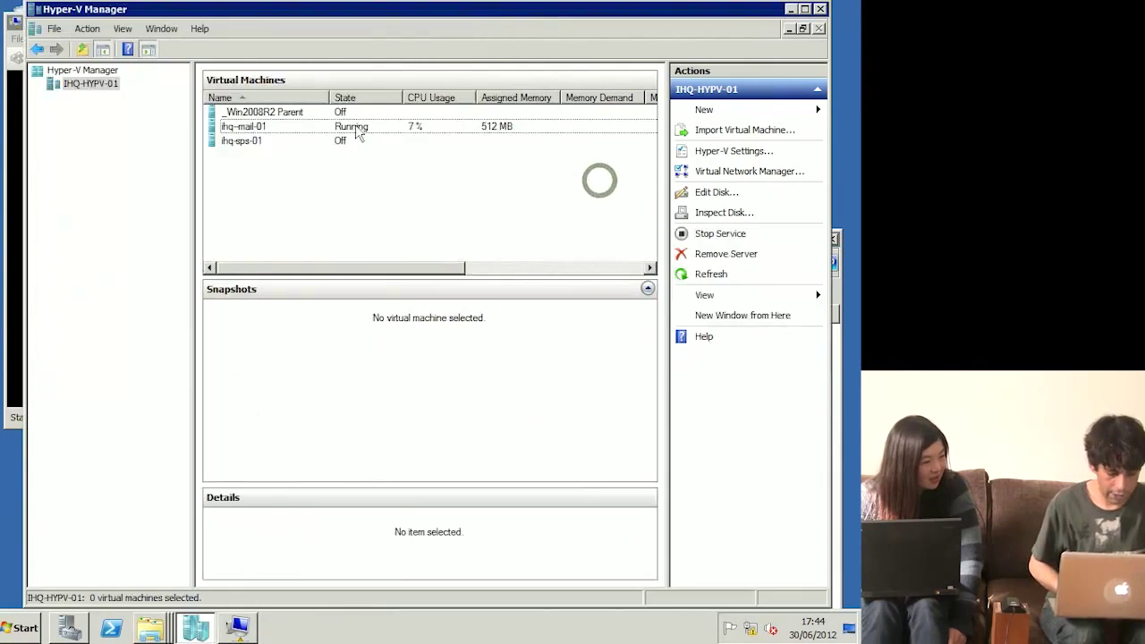
Step: Start ihq-sps-01, then minimize Hyper-V Manager and the folder window to show ihq-mail-01's console
click(238, 147)
right_click(237, 146)
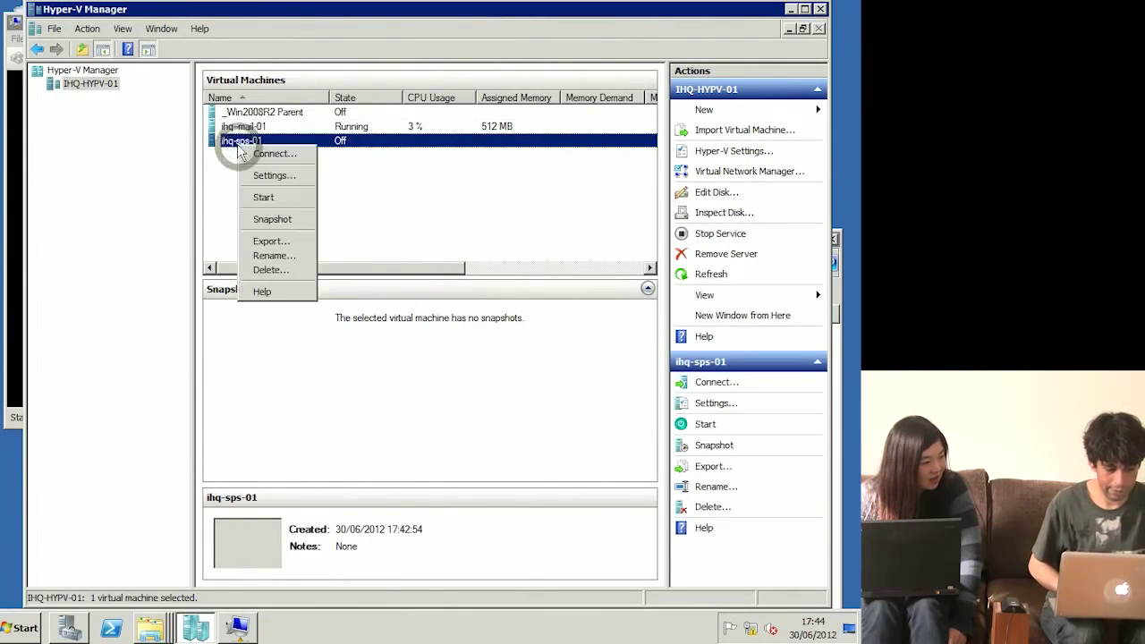
click(284, 204)
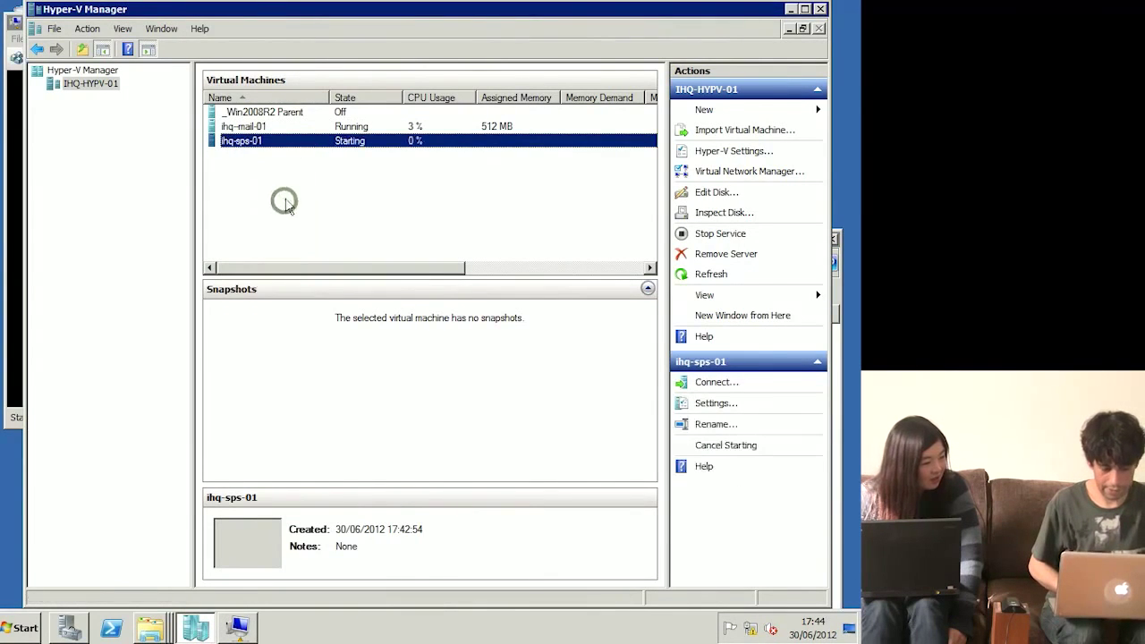
click(791, 10)
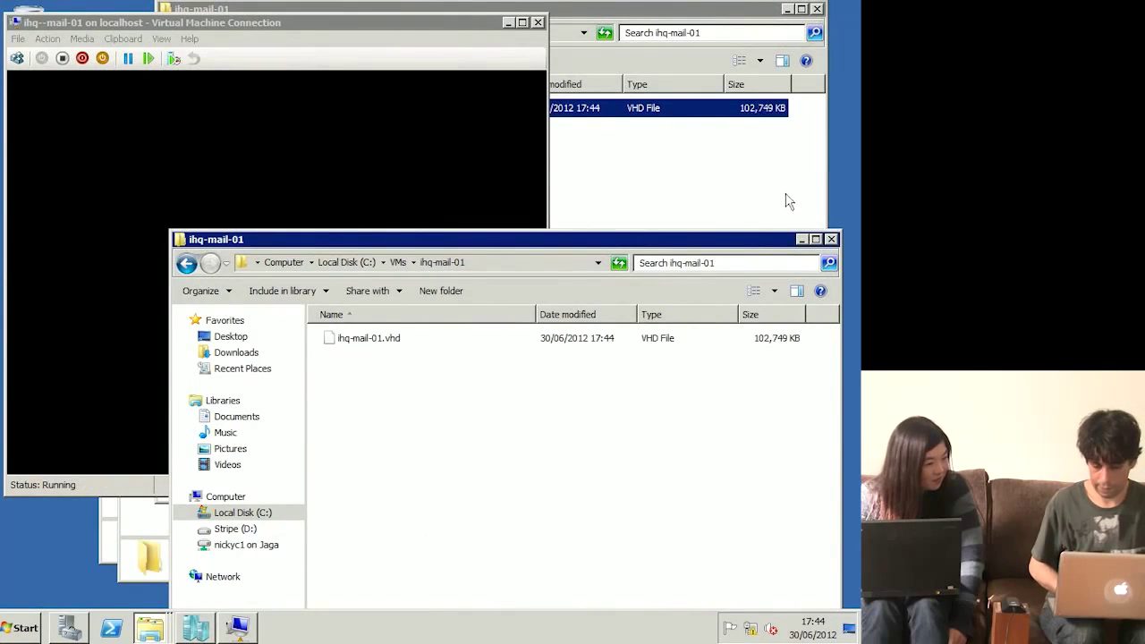
click(801, 240)
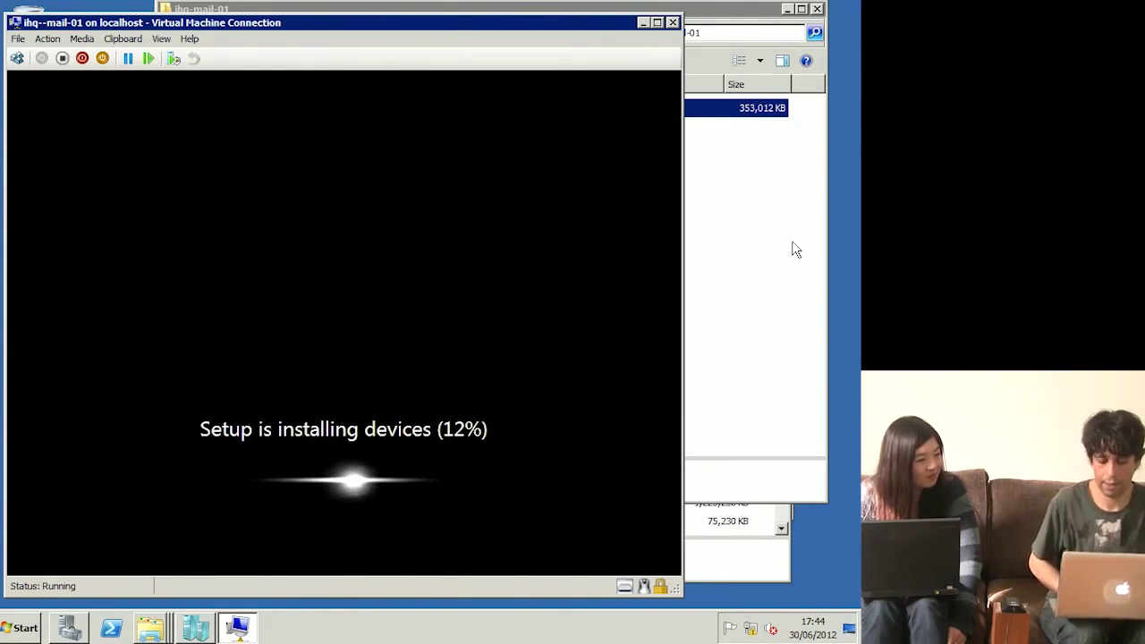
Step: Look at the parent disk in C:\vhds, then hide the Explorer window
click(776, 250)
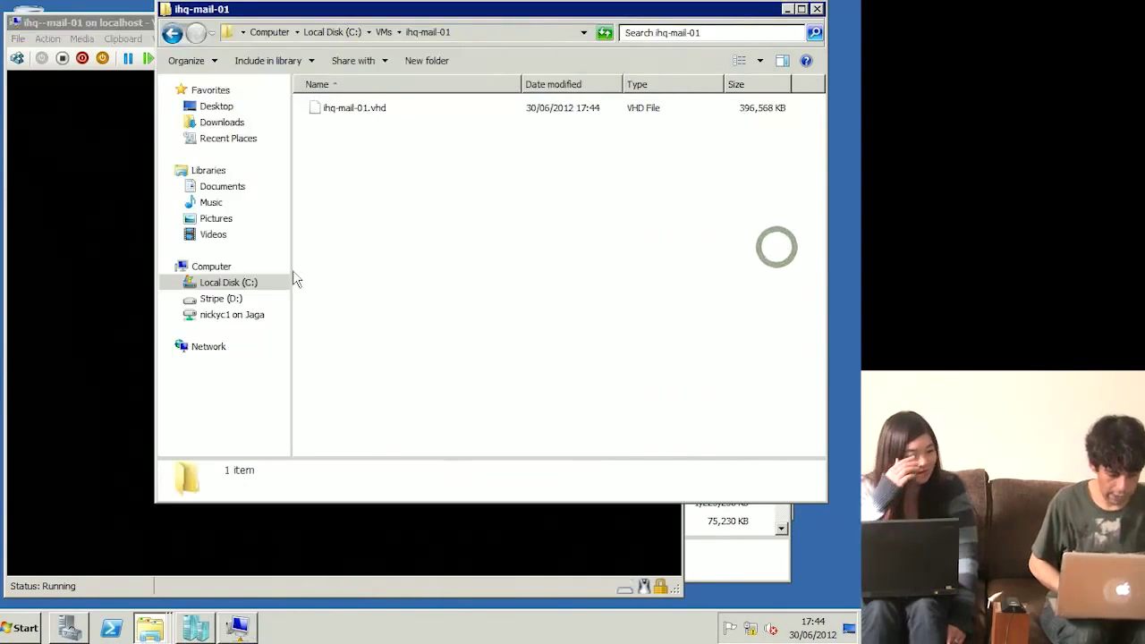
click(225, 284)
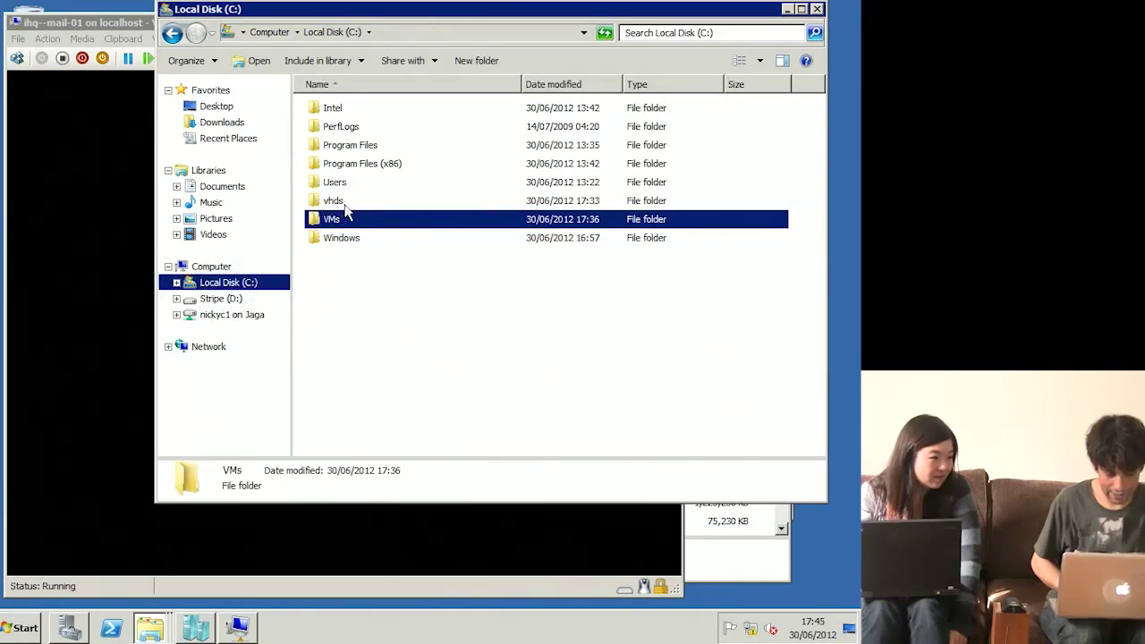
double_click(344, 203)
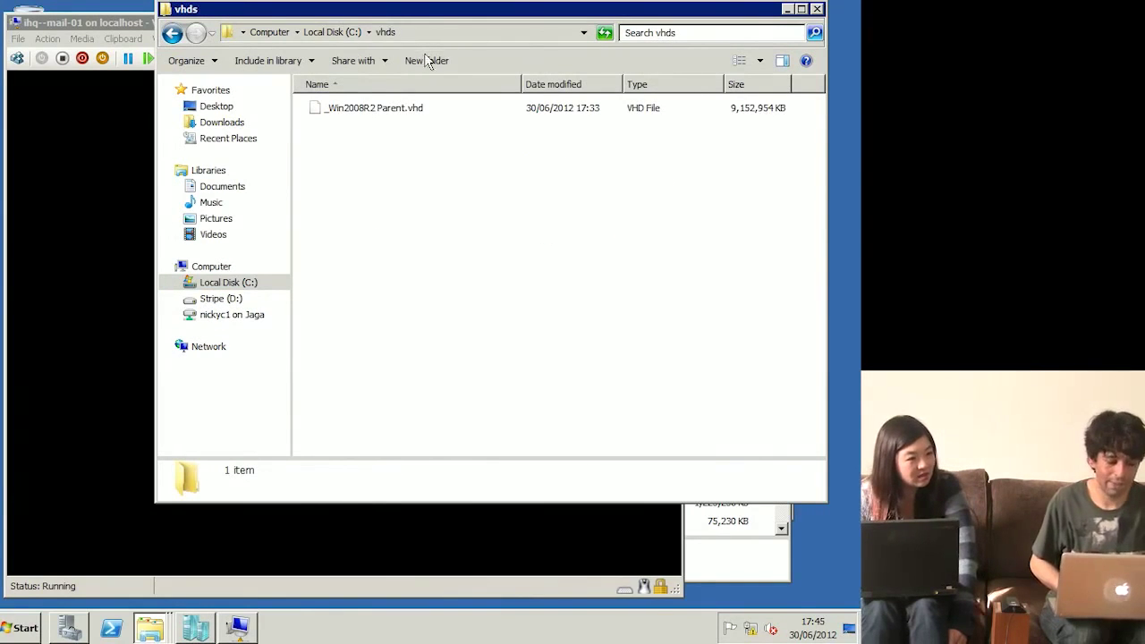
click(174, 43)
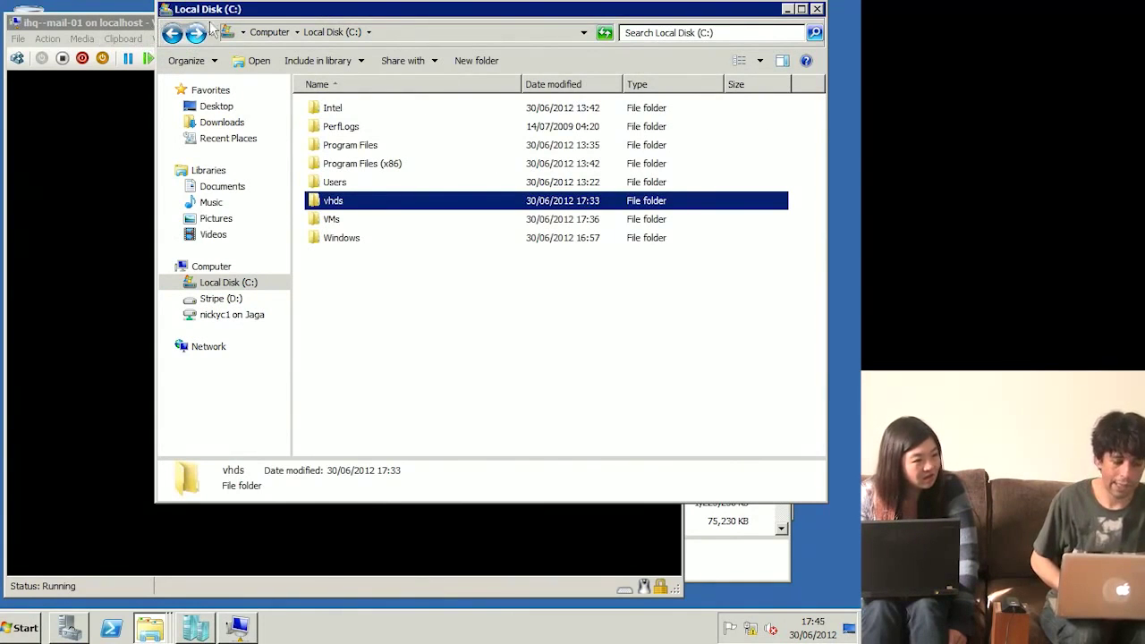
click(787, 10)
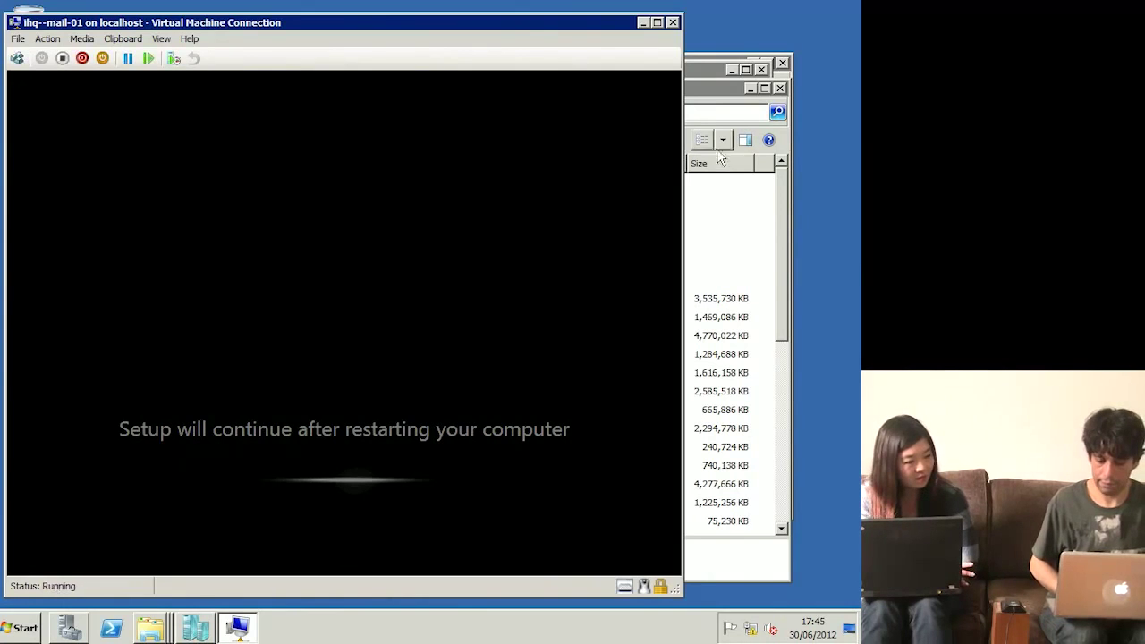
Step: Check the ihq-mail-01.vhd size in C:\VMs\ihq-mail-01, then return to the VM console
click(721, 199)
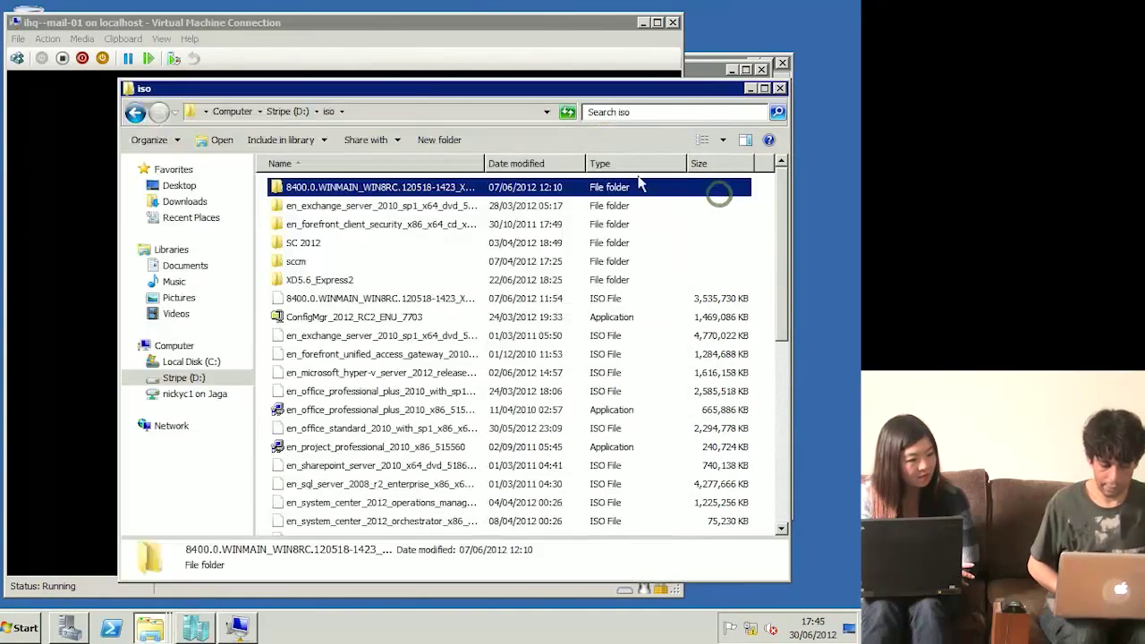
click(184, 363)
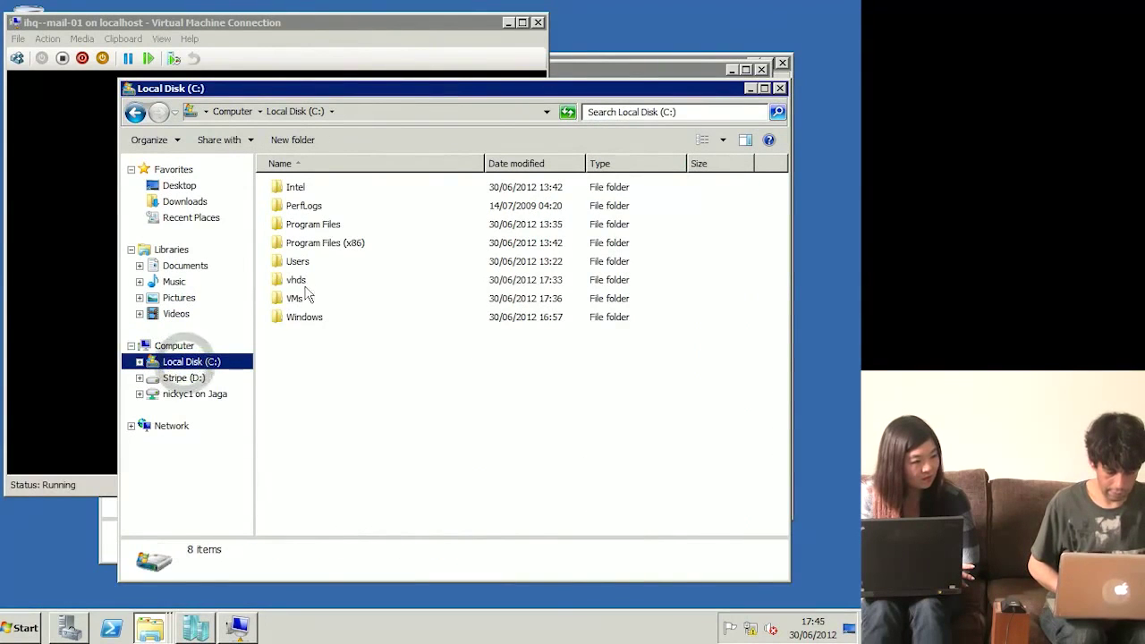
double_click(295, 299)
double_click(309, 225)
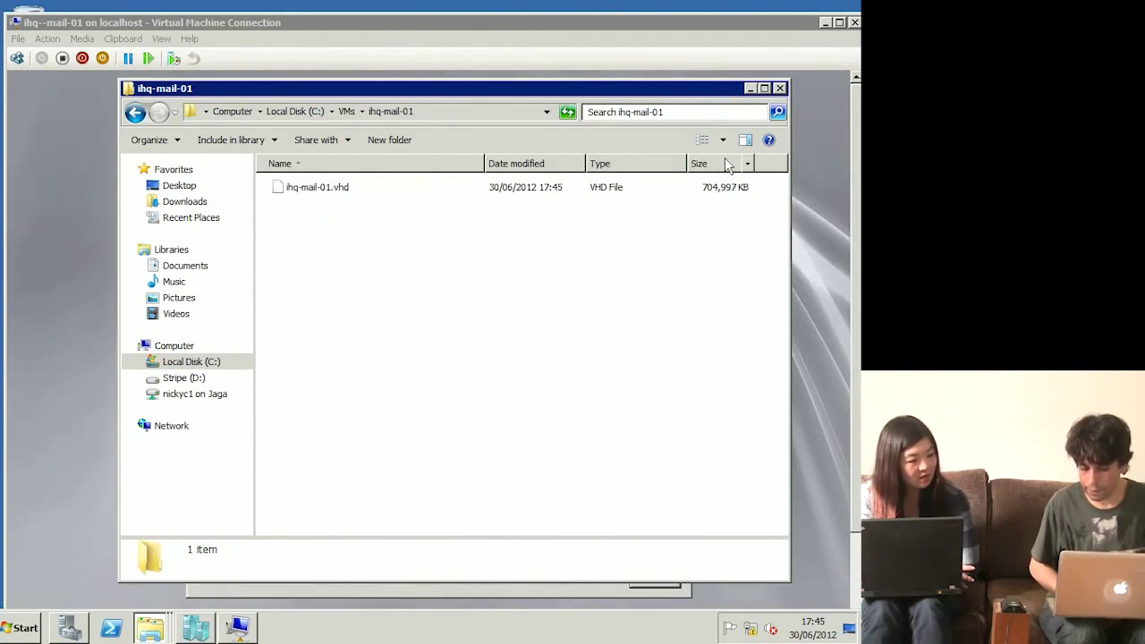
click(833, 176)
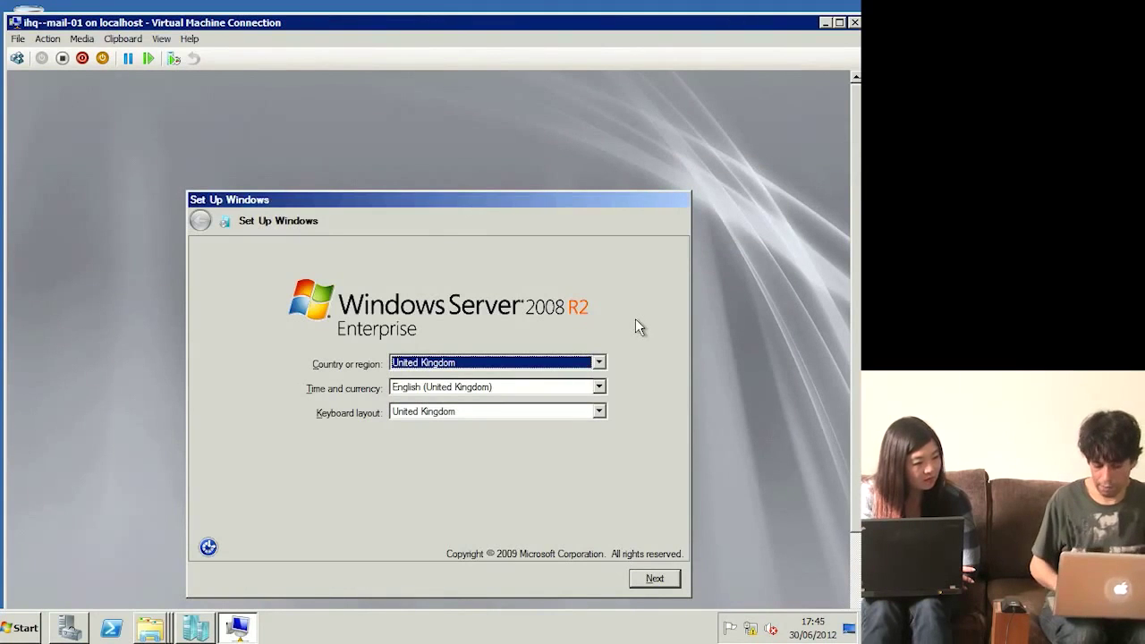
Step: Keep English (United Kingdom) time, currency and keyboard settings and continue setup
key(Tab)
key(Up)
key(Up)
key(Down)
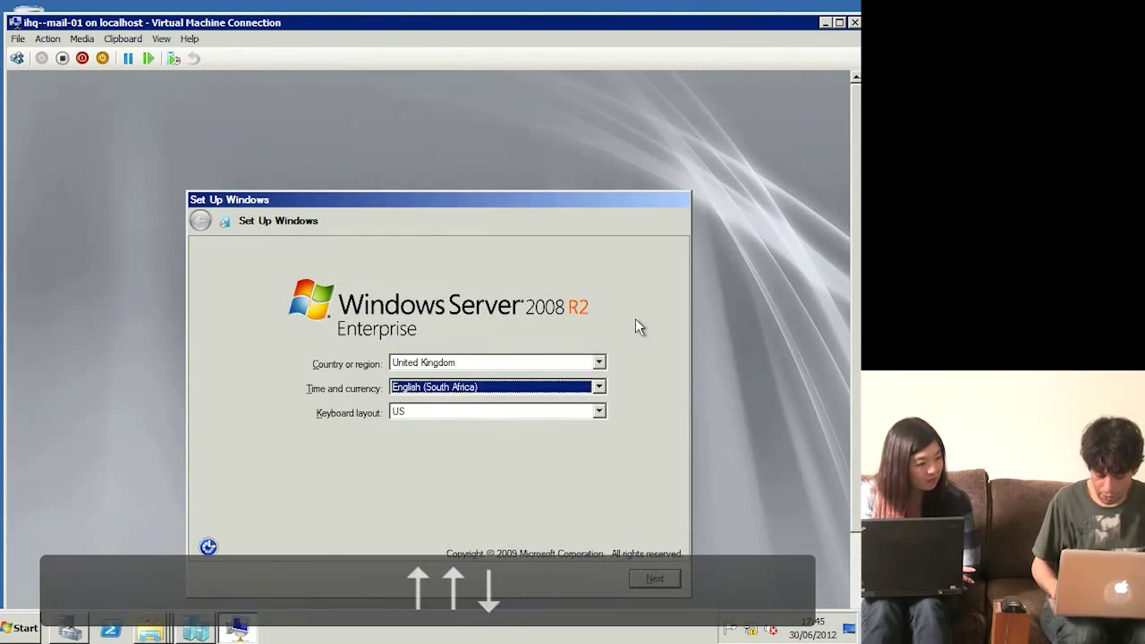
key(Down)
key(Tab)
key(Tab)
key(Return)
key(Escape)
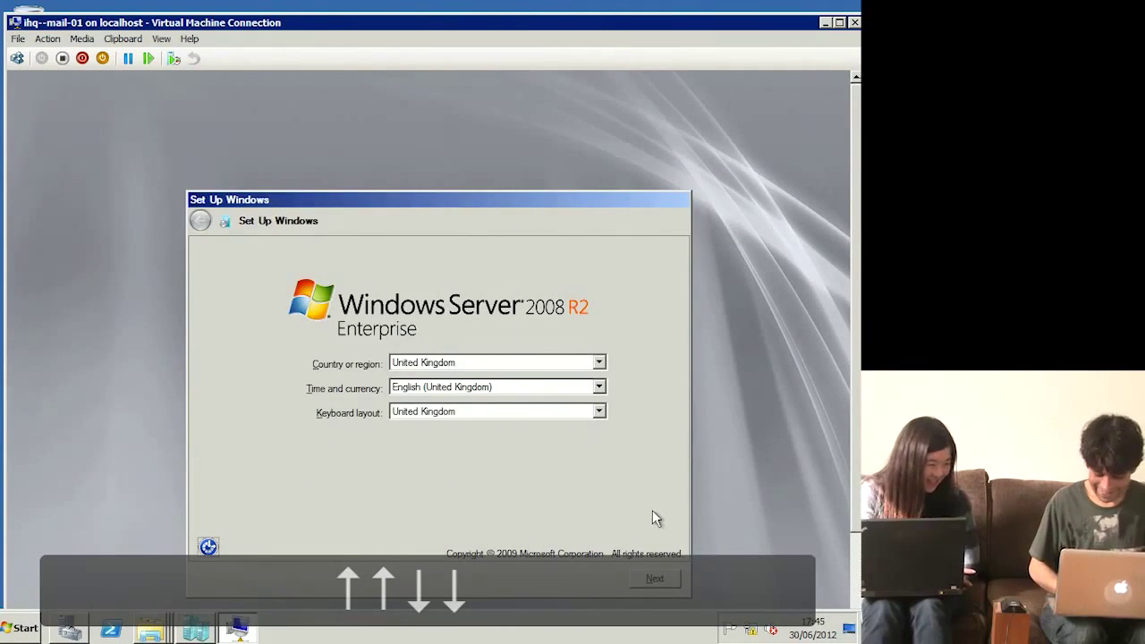
click(656, 578)
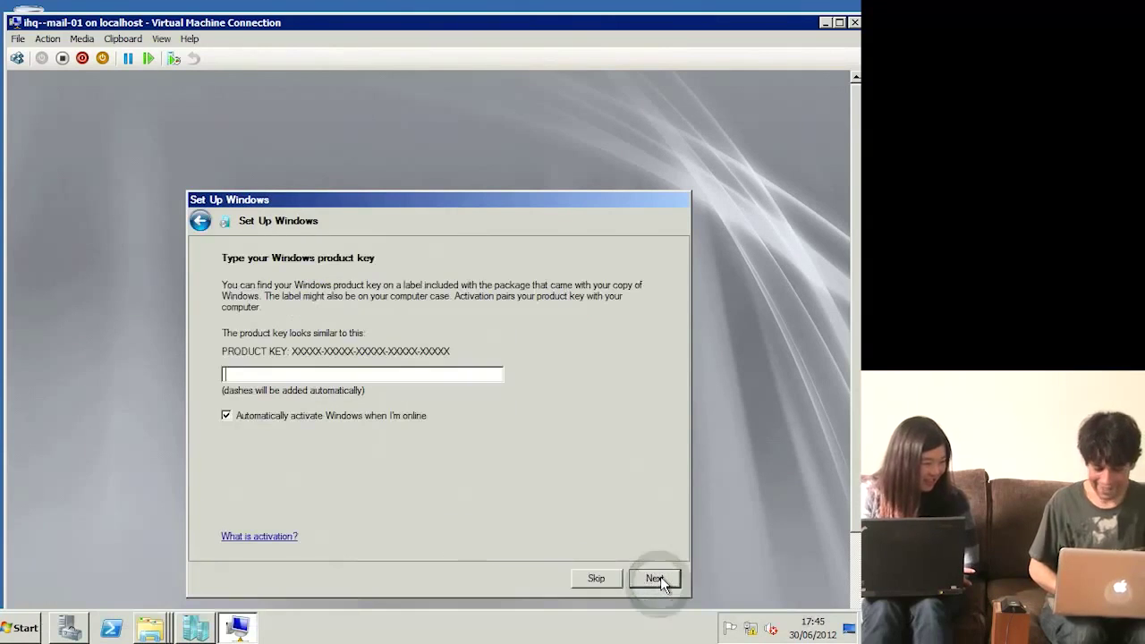
Step: Turn off automatic activation, accept the licence terms, and acknowledge the password-change notice
click(407, 421)
click(657, 580)
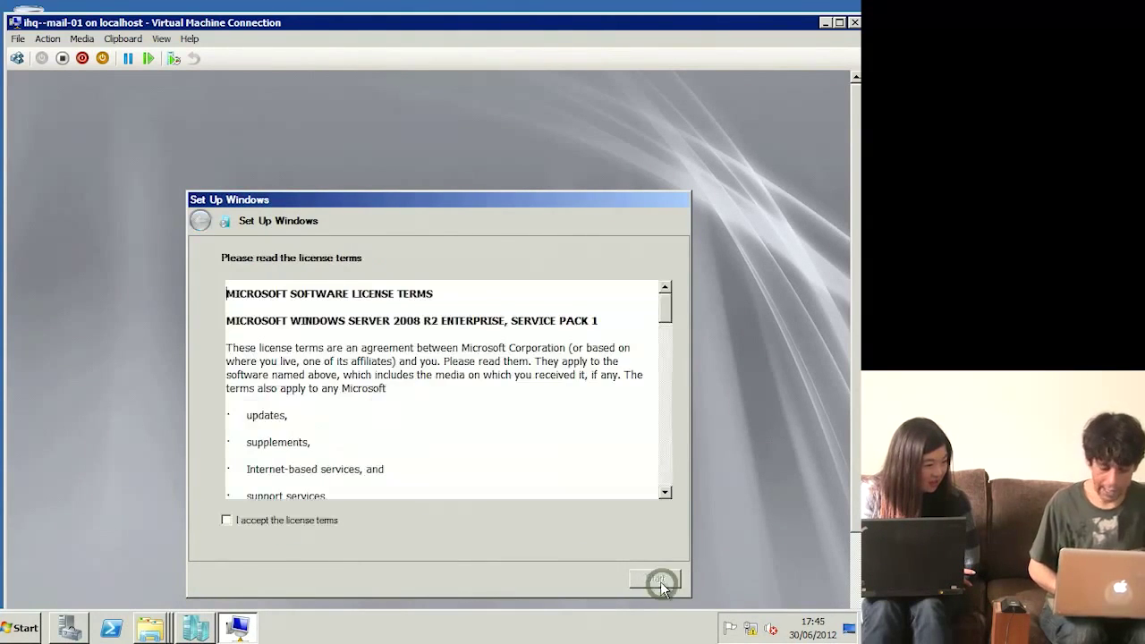
drag(423, 496, 378, 529)
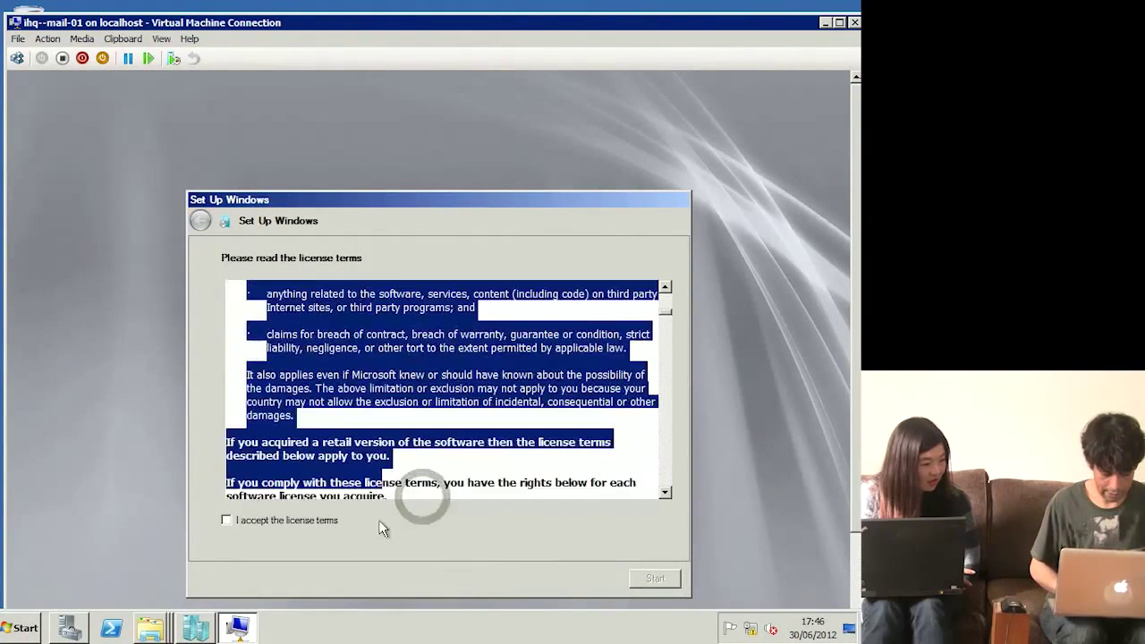
click(324, 523)
click(648, 579)
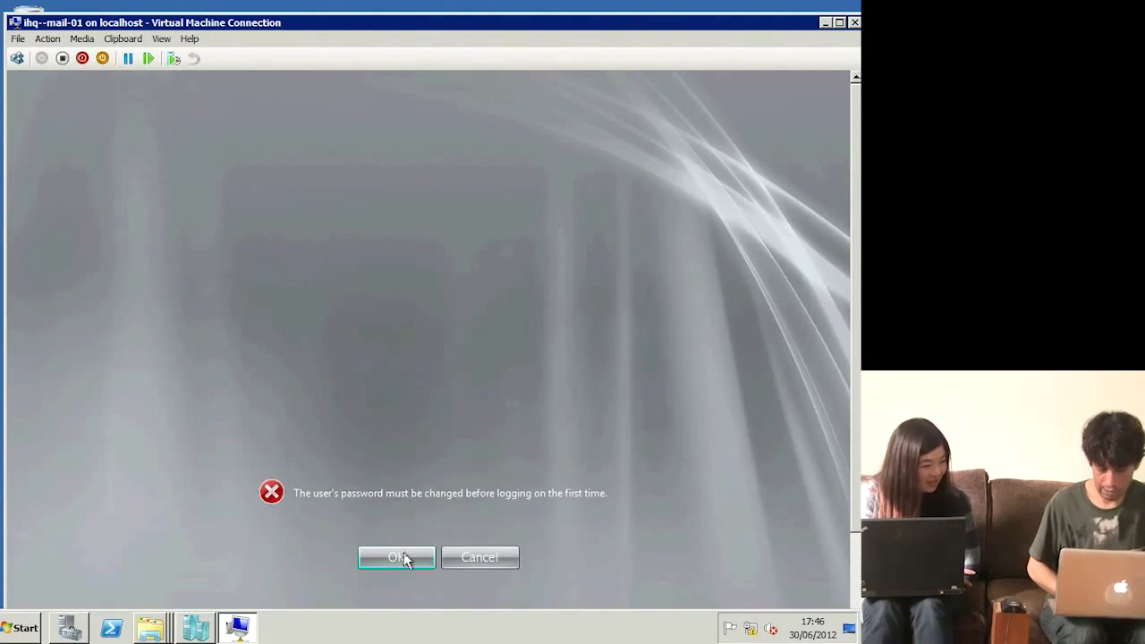
click(398, 558)
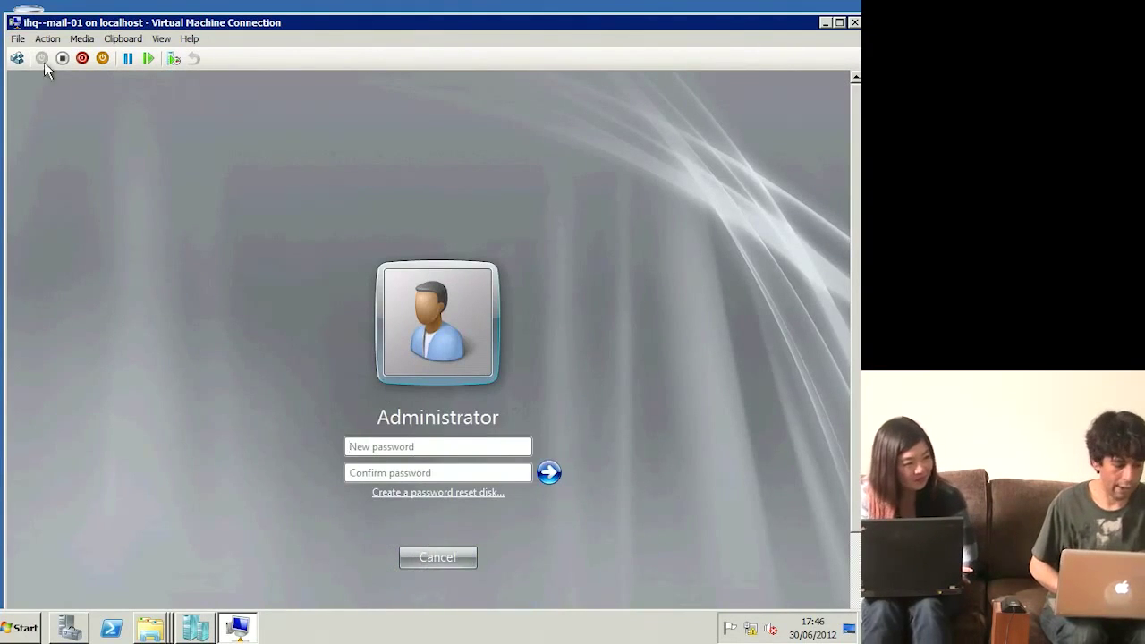
Step: Close the ihq-mail-01 console and return to Hyper-V Manager
double_click(10, 23)
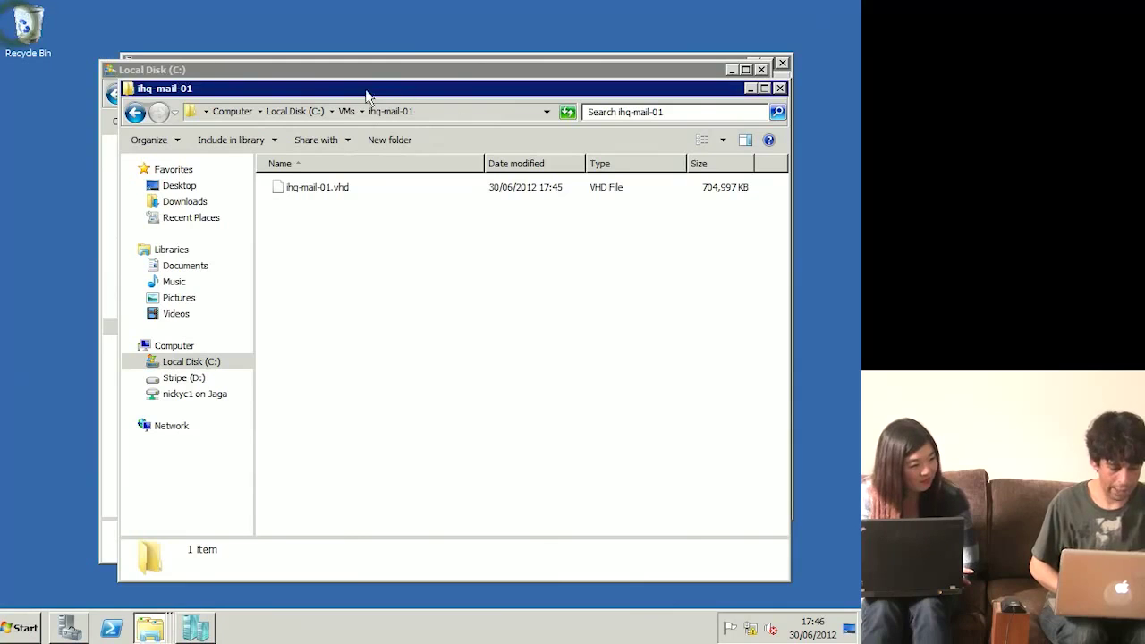
click(373, 69)
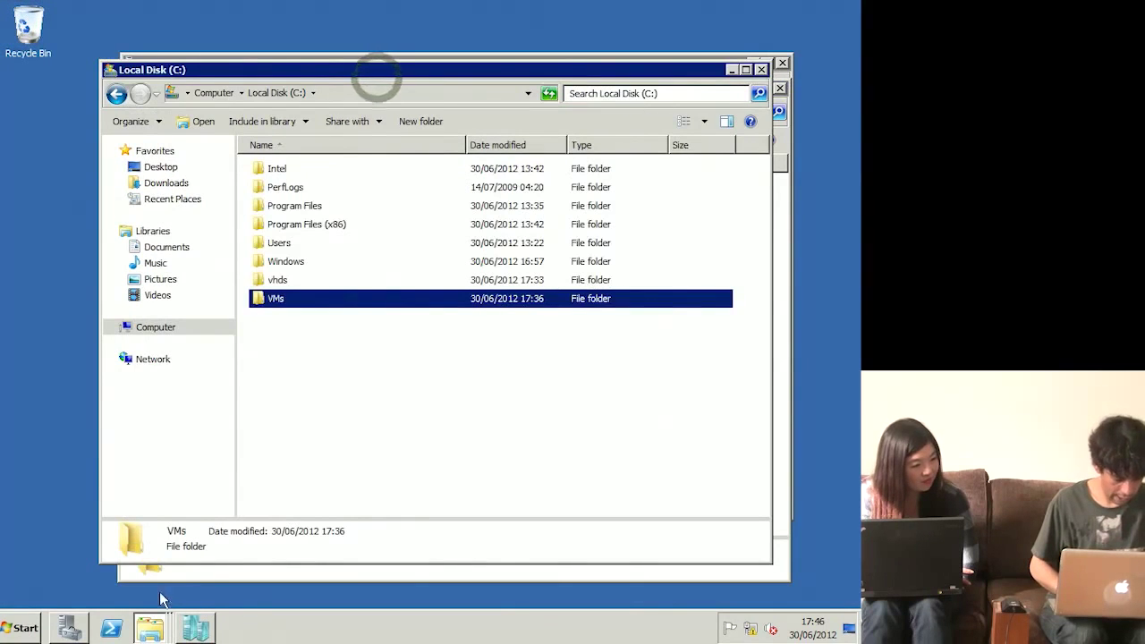
click(195, 629)
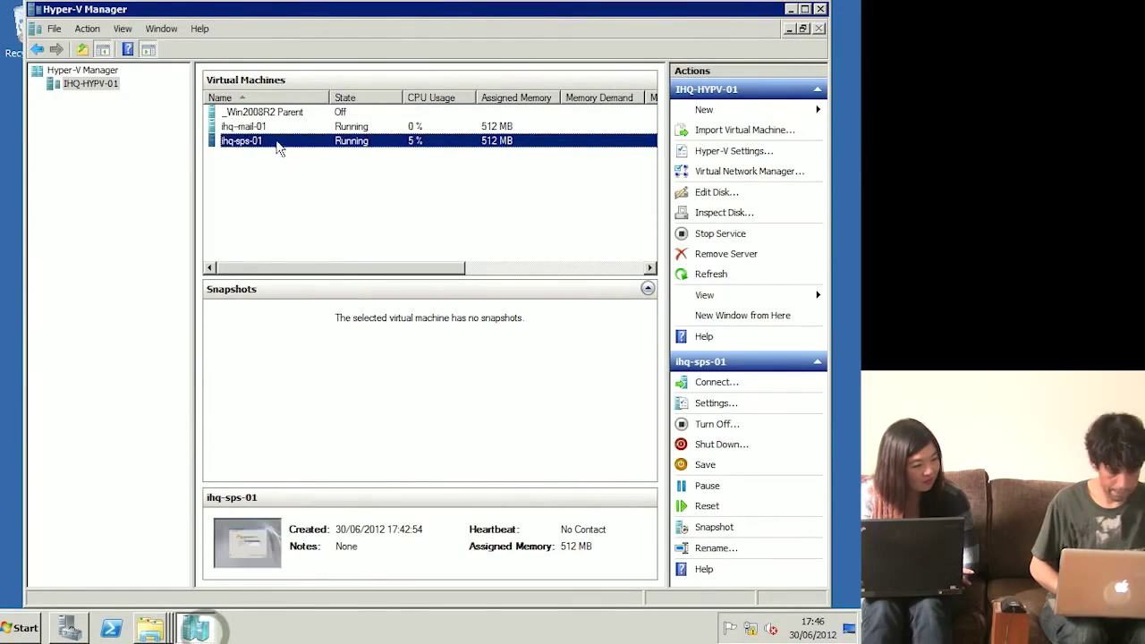
Step: Connect to ihq-sps-01 and bring its console, showing the Set Up Windows screen, to the front
right_click(266, 148)
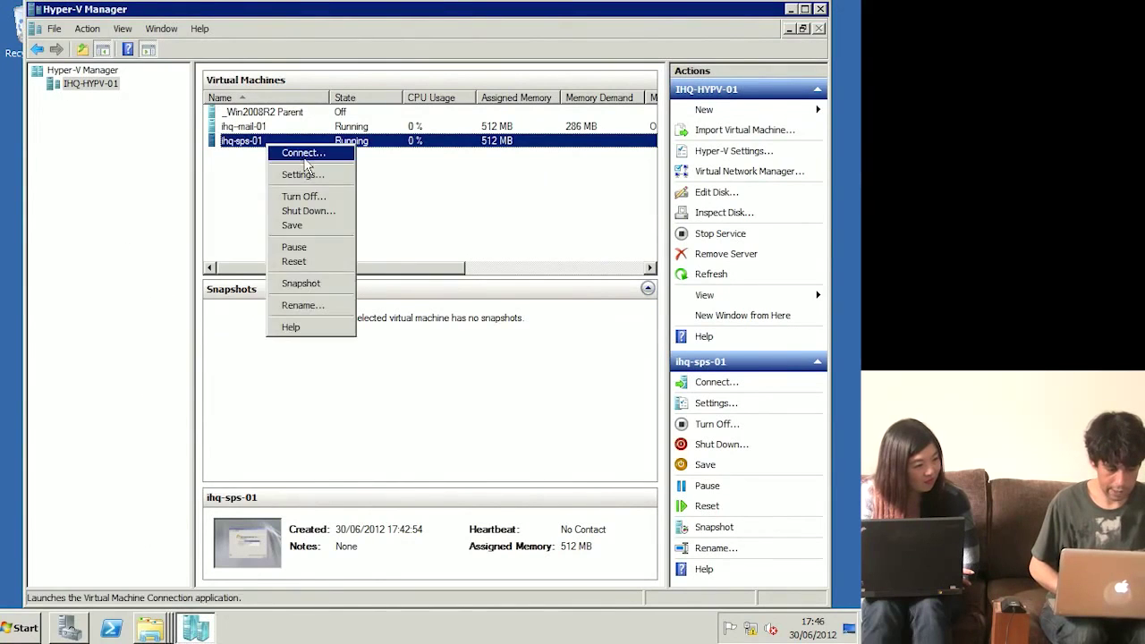
click(302, 157)
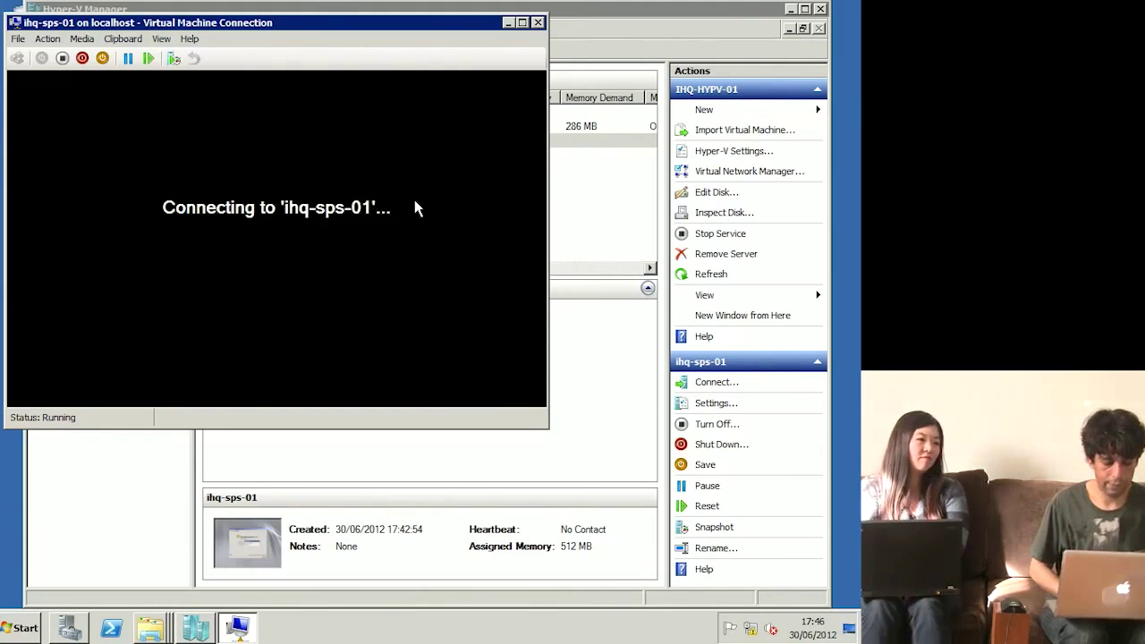
click(578, 206)
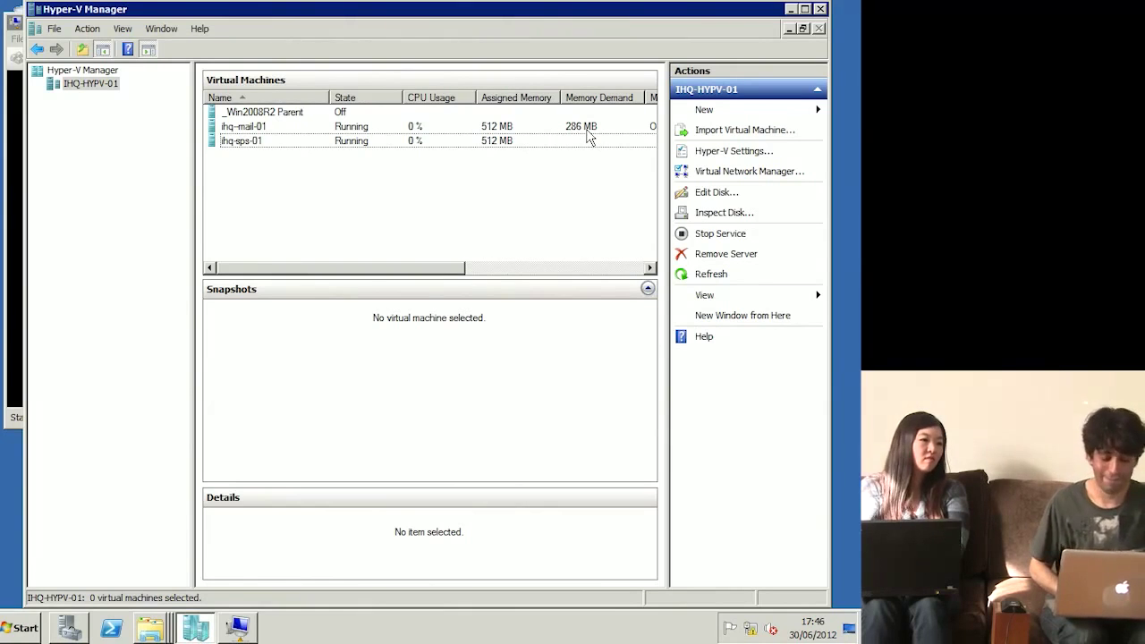
key(alt+Tab)
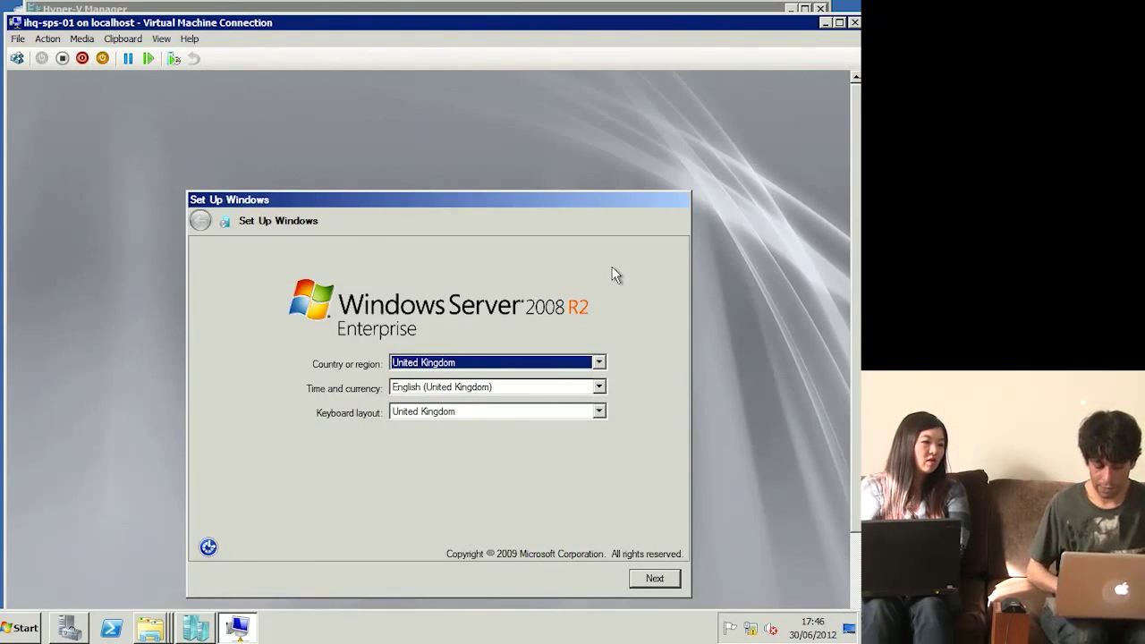
Step: Keep the United Kingdom time, currency and keyboard settings on the Set Up Windows screen
key(Tab)
key(Up)
key(Down)
key(Tab)
key(Tab)
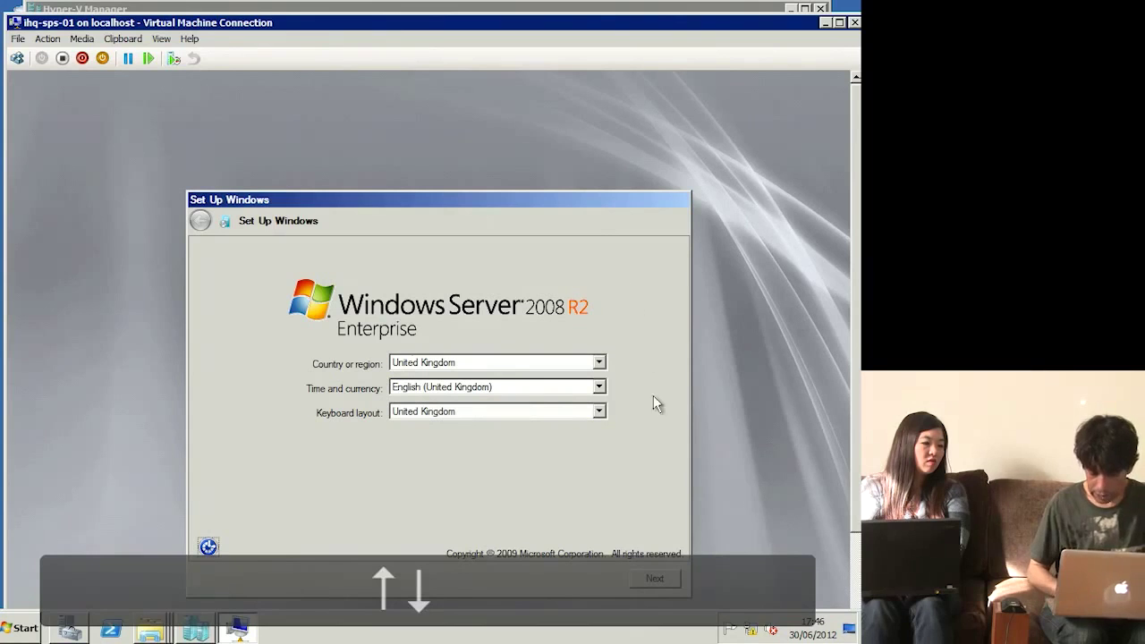
Step: Skip the product key, accept the license terms, start setup, then close the ihq-sps-01 console
click(666, 582)
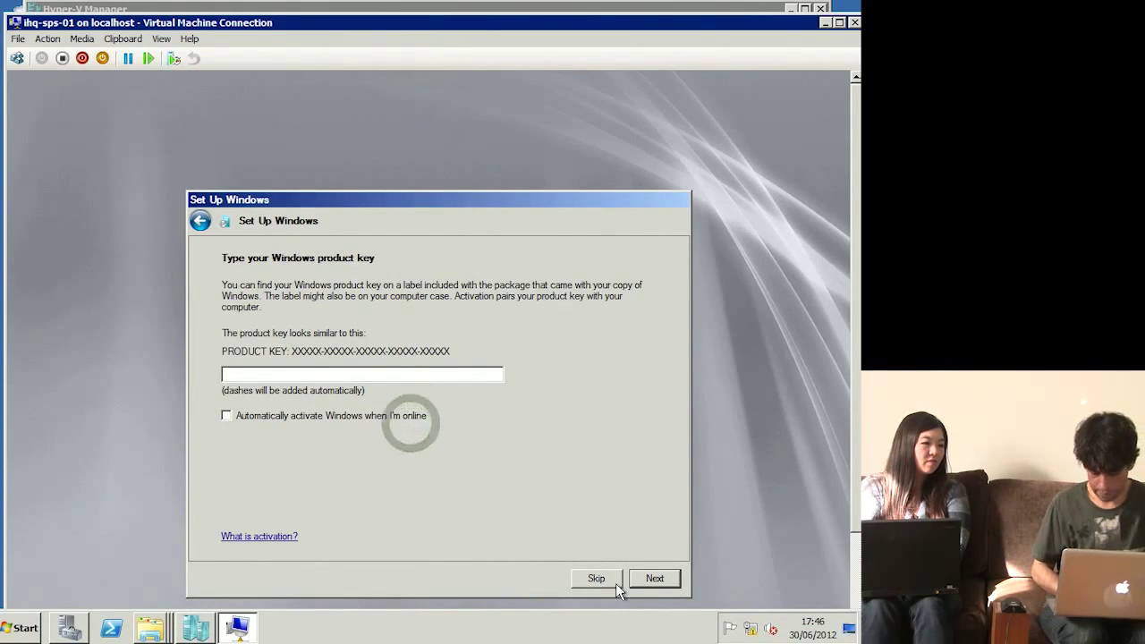
click(653, 583)
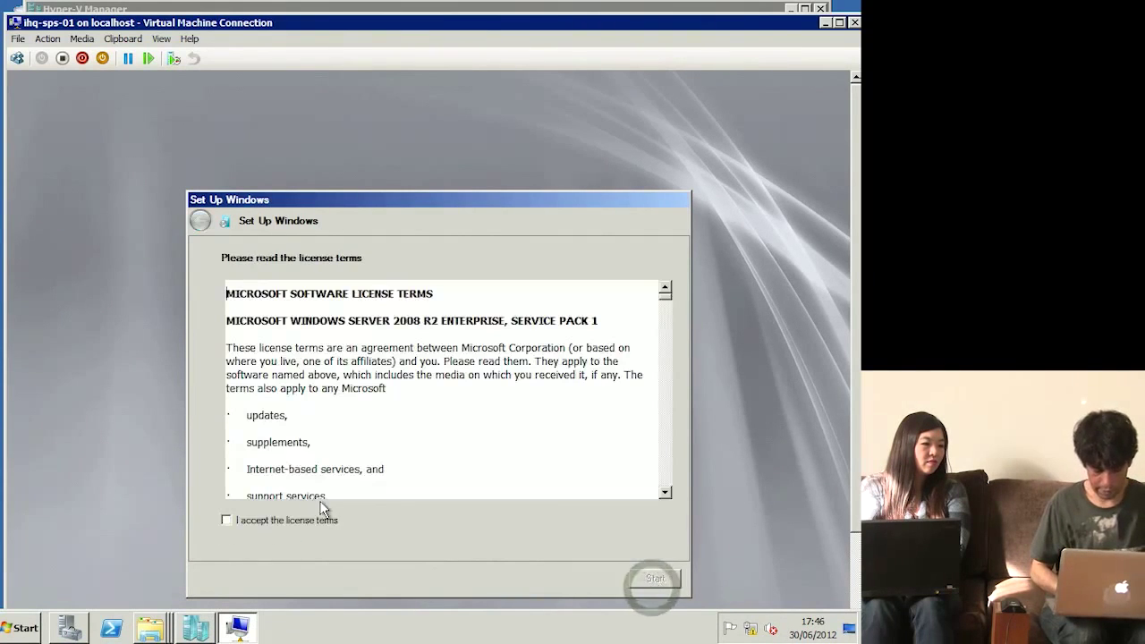
click(306, 522)
click(652, 577)
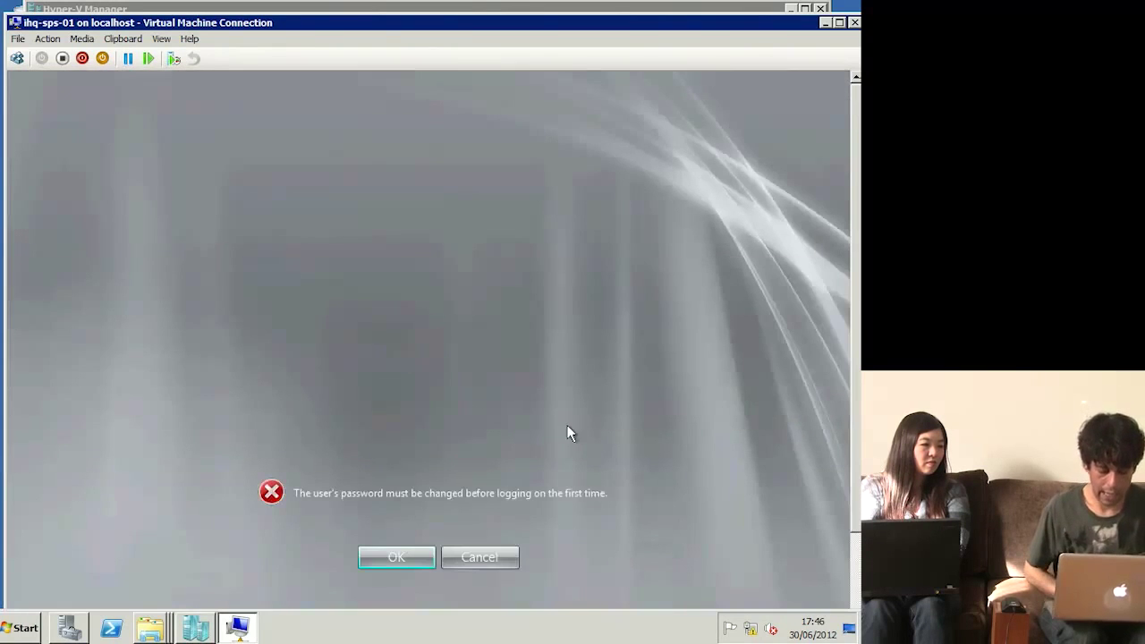
click(18, 27)
click(36, 125)
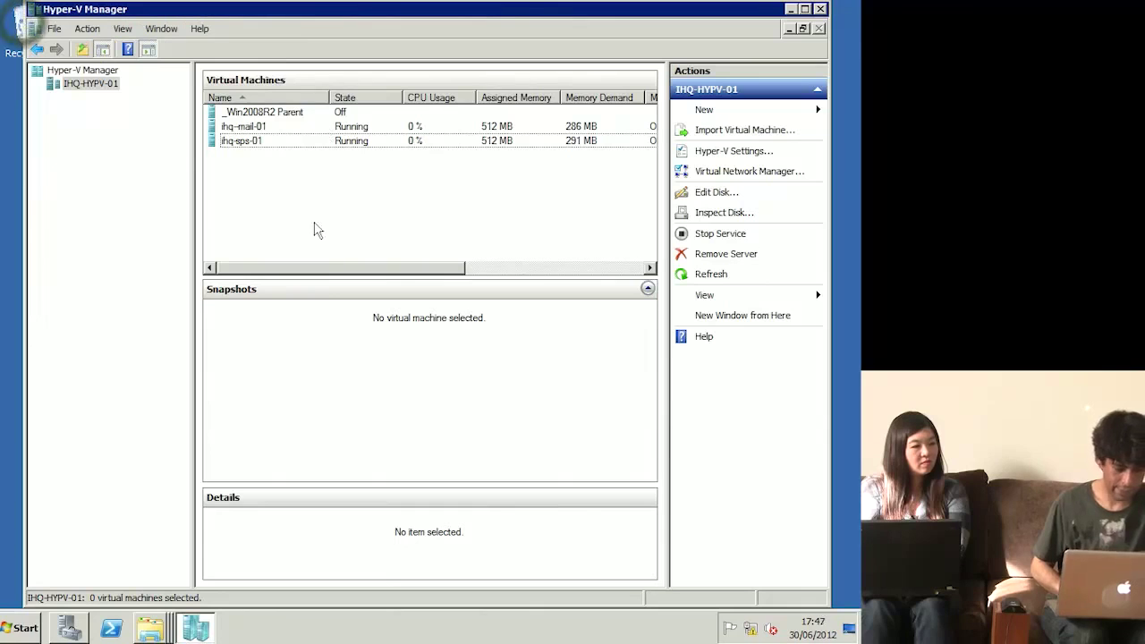
Step: Minimize Hyper-V Manager, inspect the ihq-mail-01 and ihq-sps-01 VHD folders, then return to C:\VMs
click(791, 9)
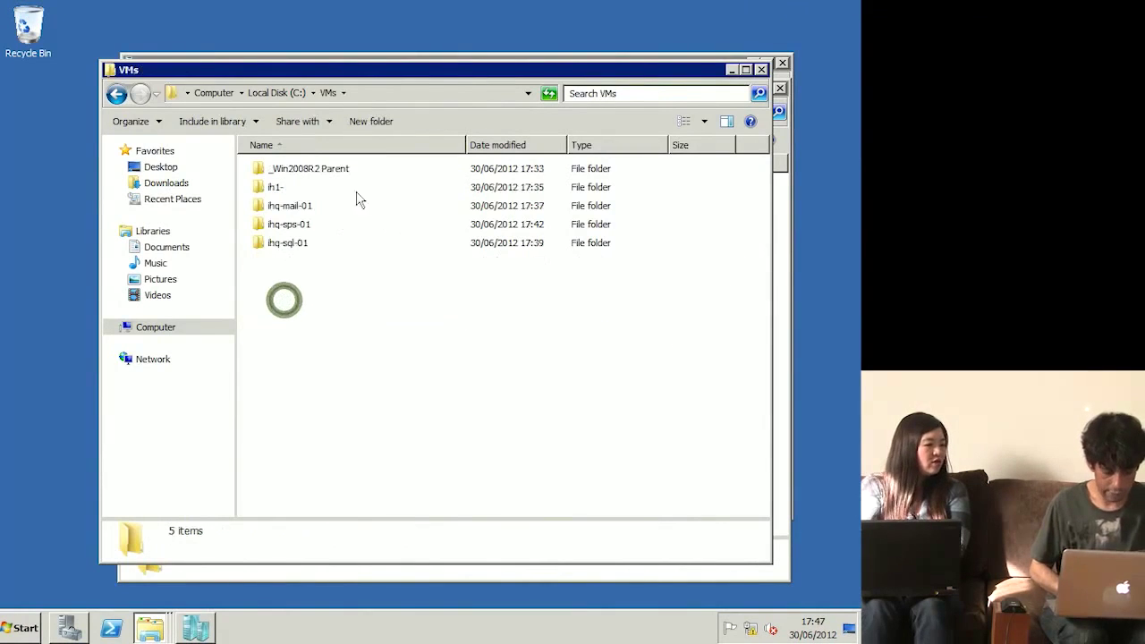
double_click(295, 206)
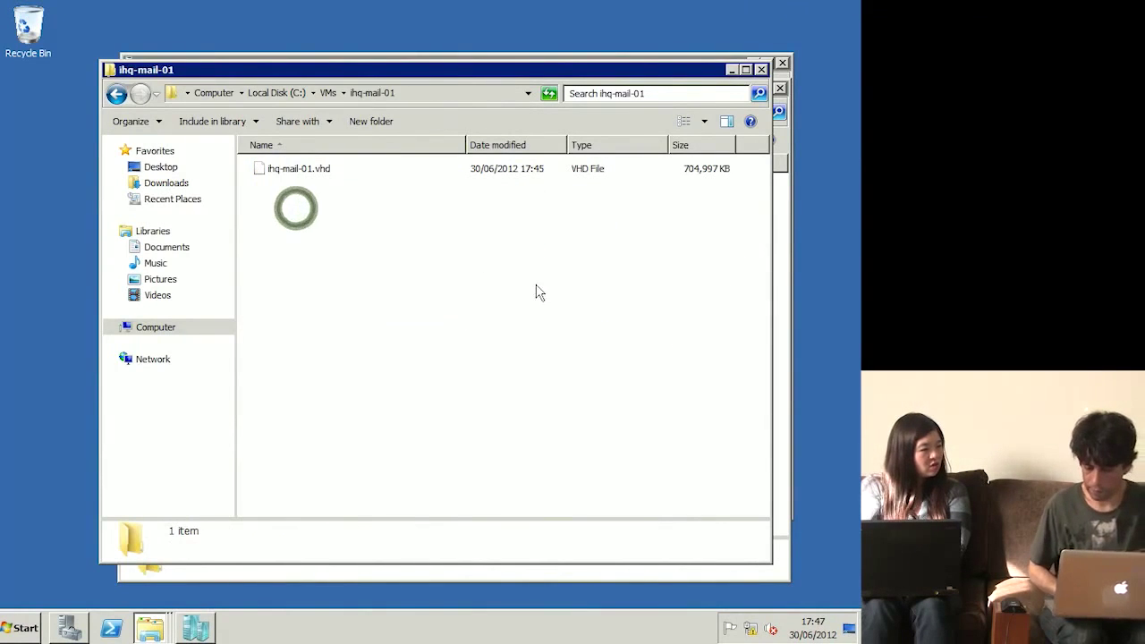
click(116, 95)
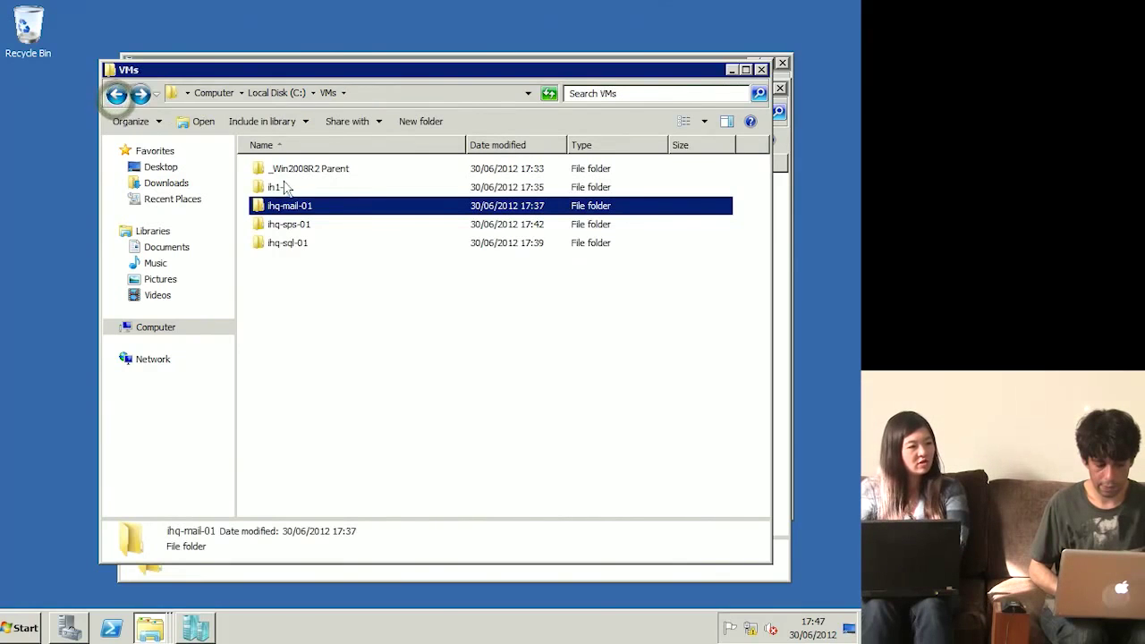
double_click(289, 231)
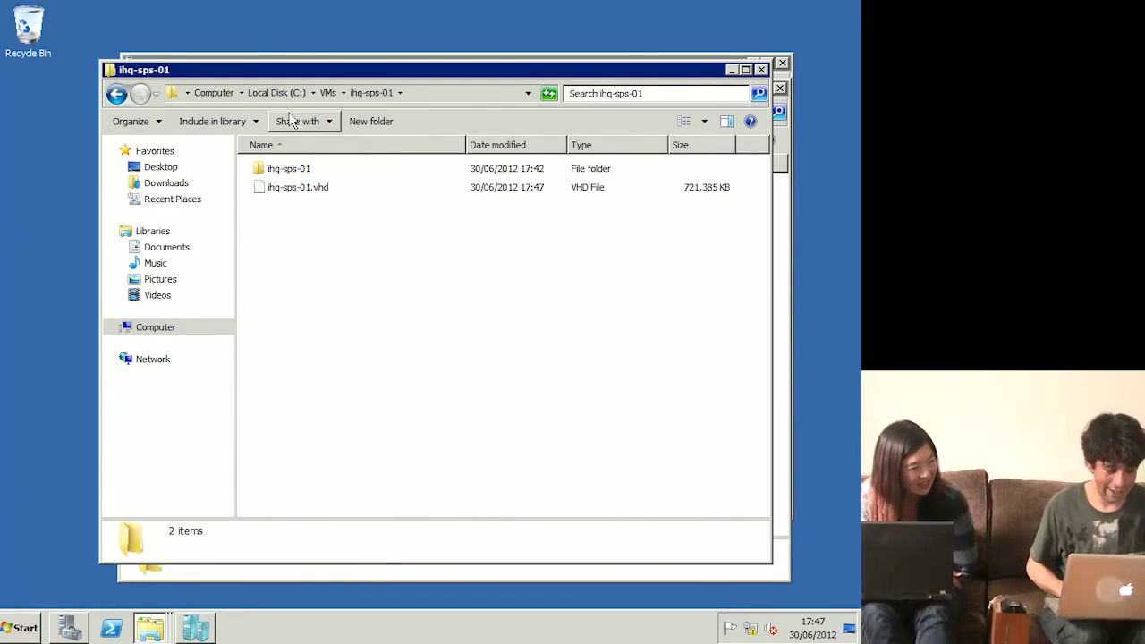
click(327, 93)
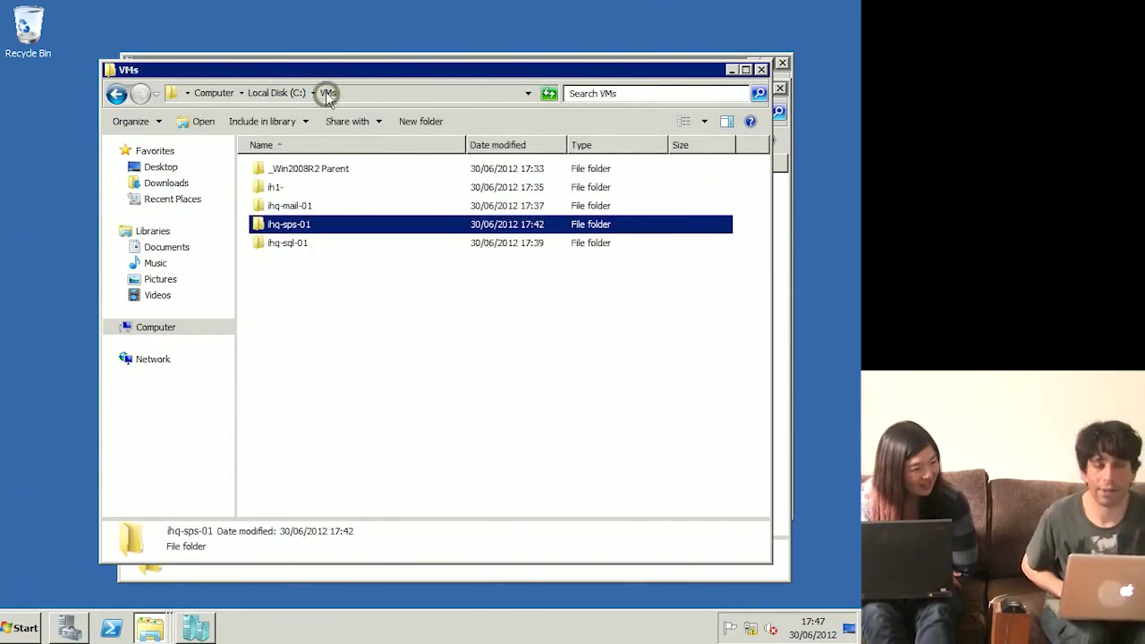